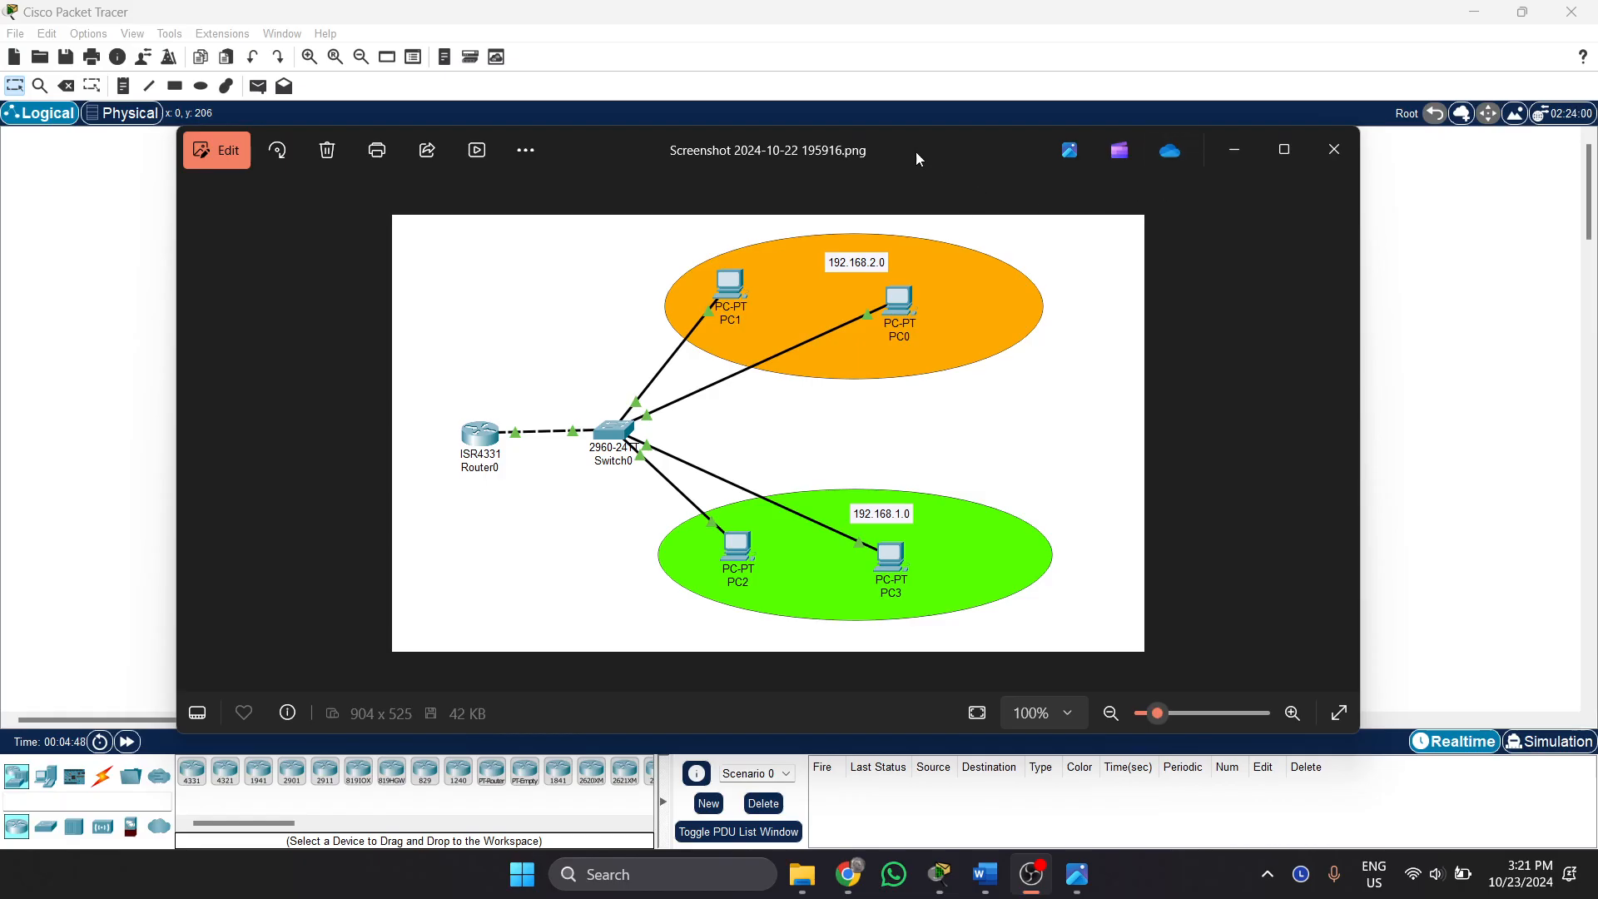
Review the reference topology image and the DHCP pool and encapsulation commands in VLAN Networking.docx, and return to the empty Packet Tracer workspace.
drag(965, 147, 0, 291)
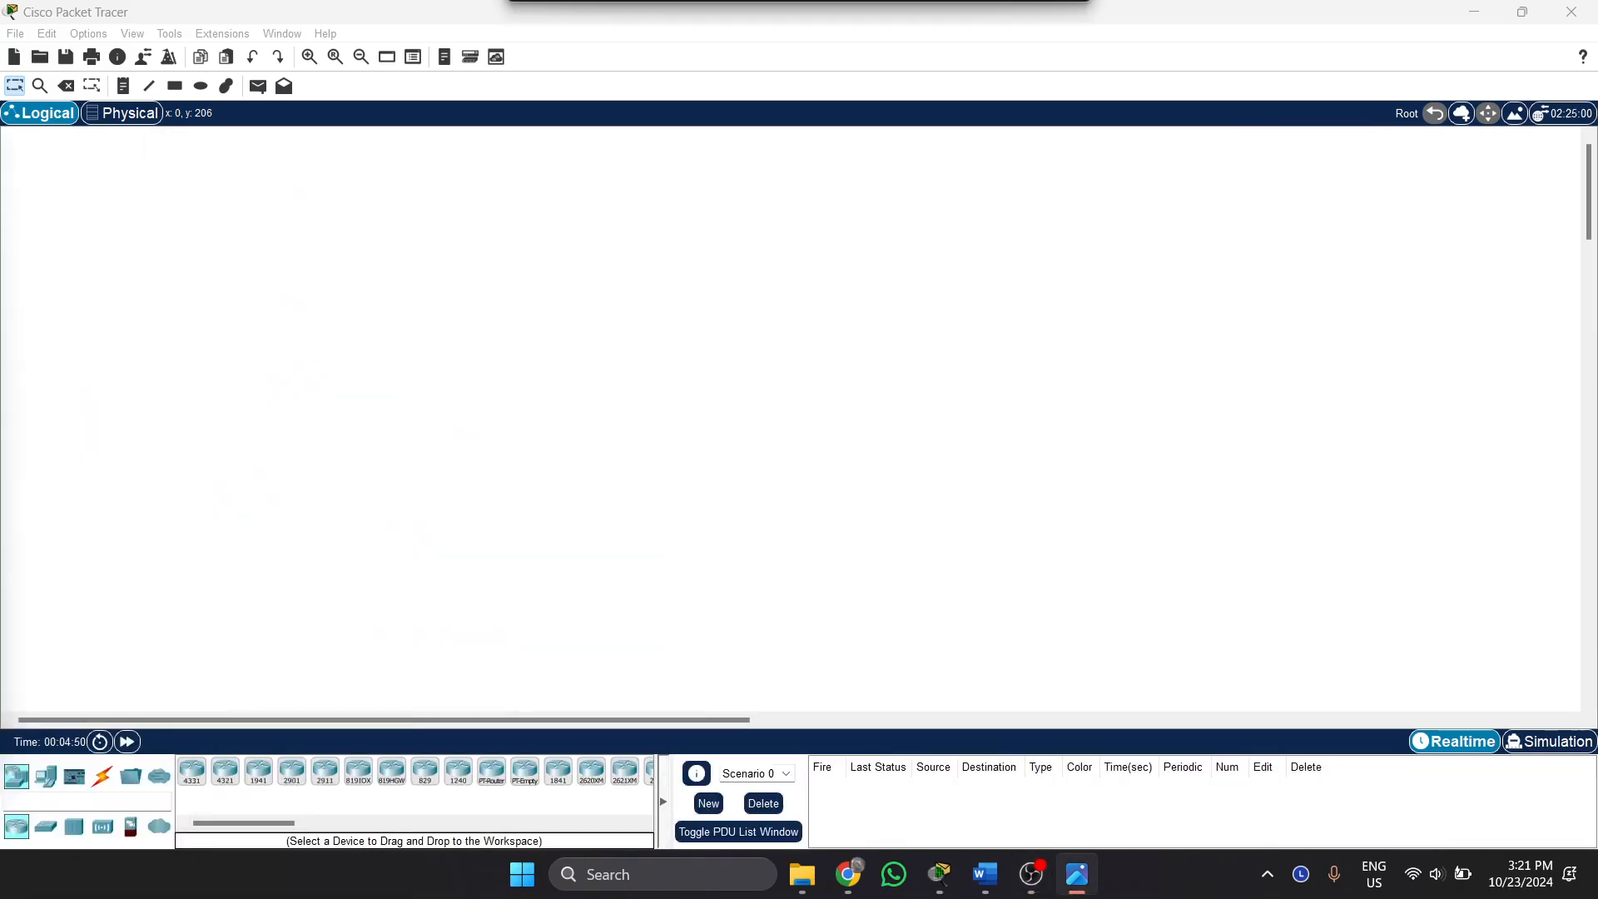
key(alt+Tab)
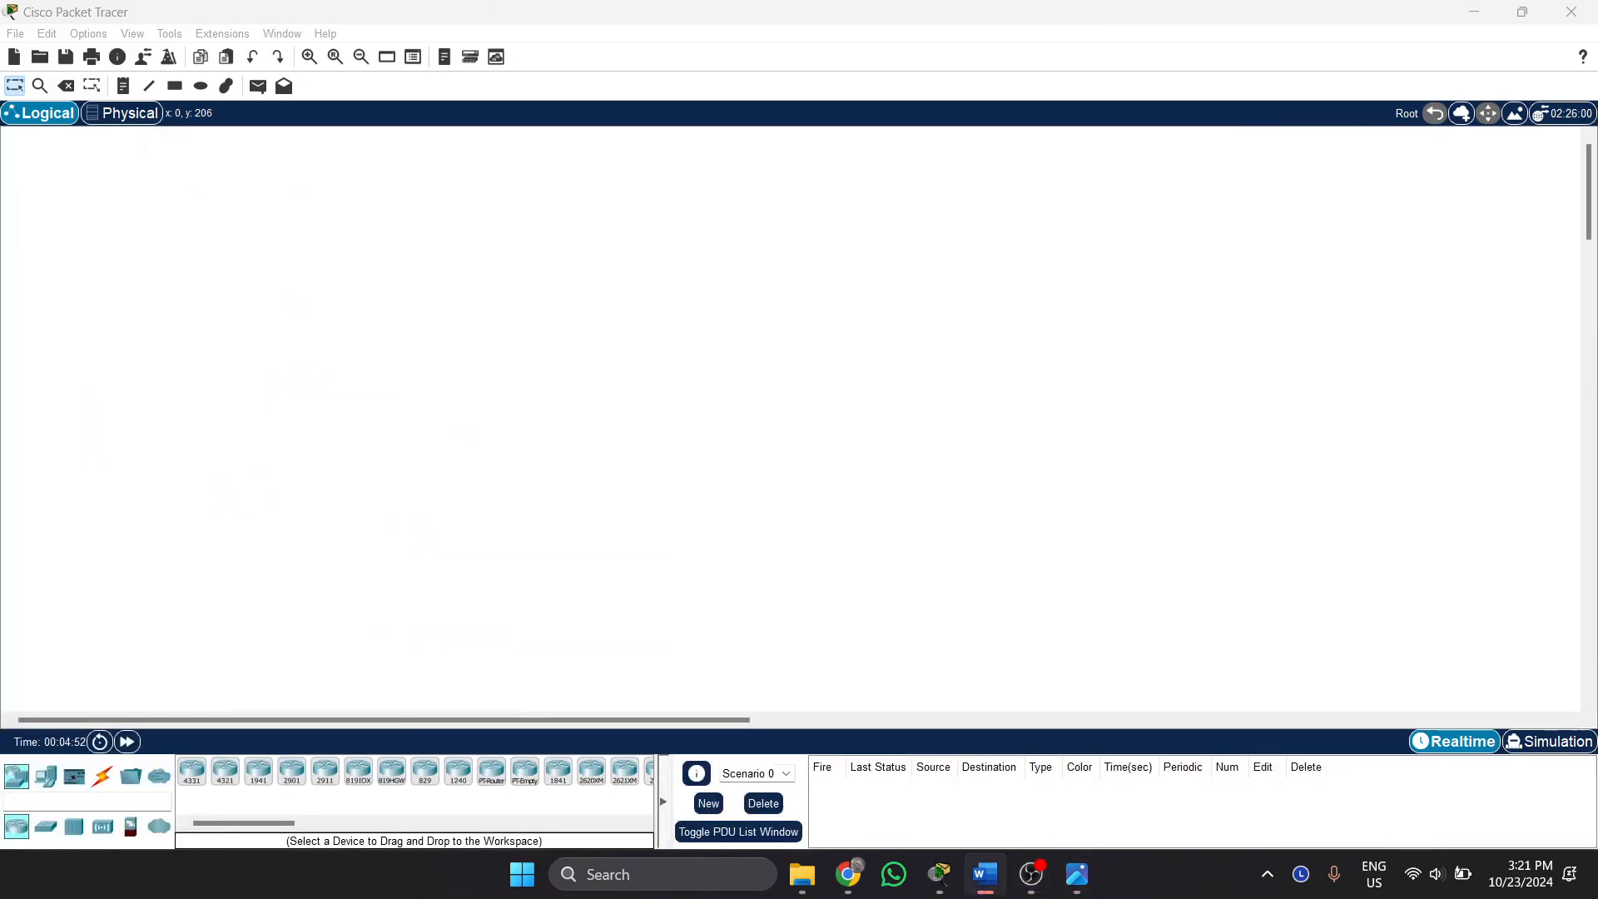
drag(0, 349, 913, 170)
scroll(827, 482, up, 5)
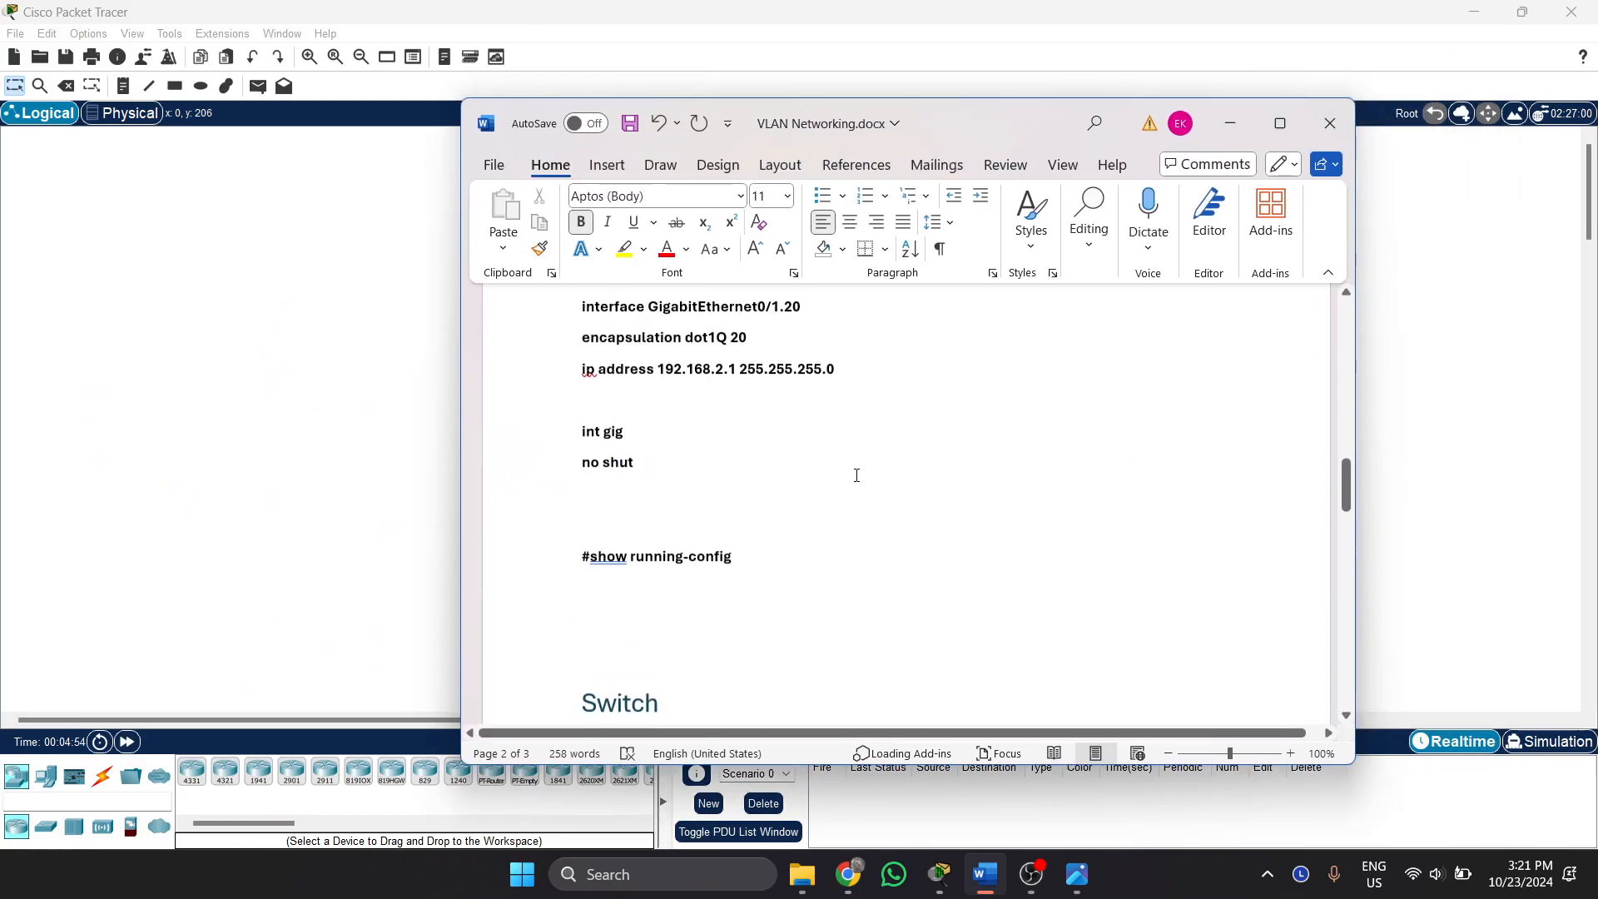
scroll(856, 475, up, 15)
scroll(880, 492, down, 3)
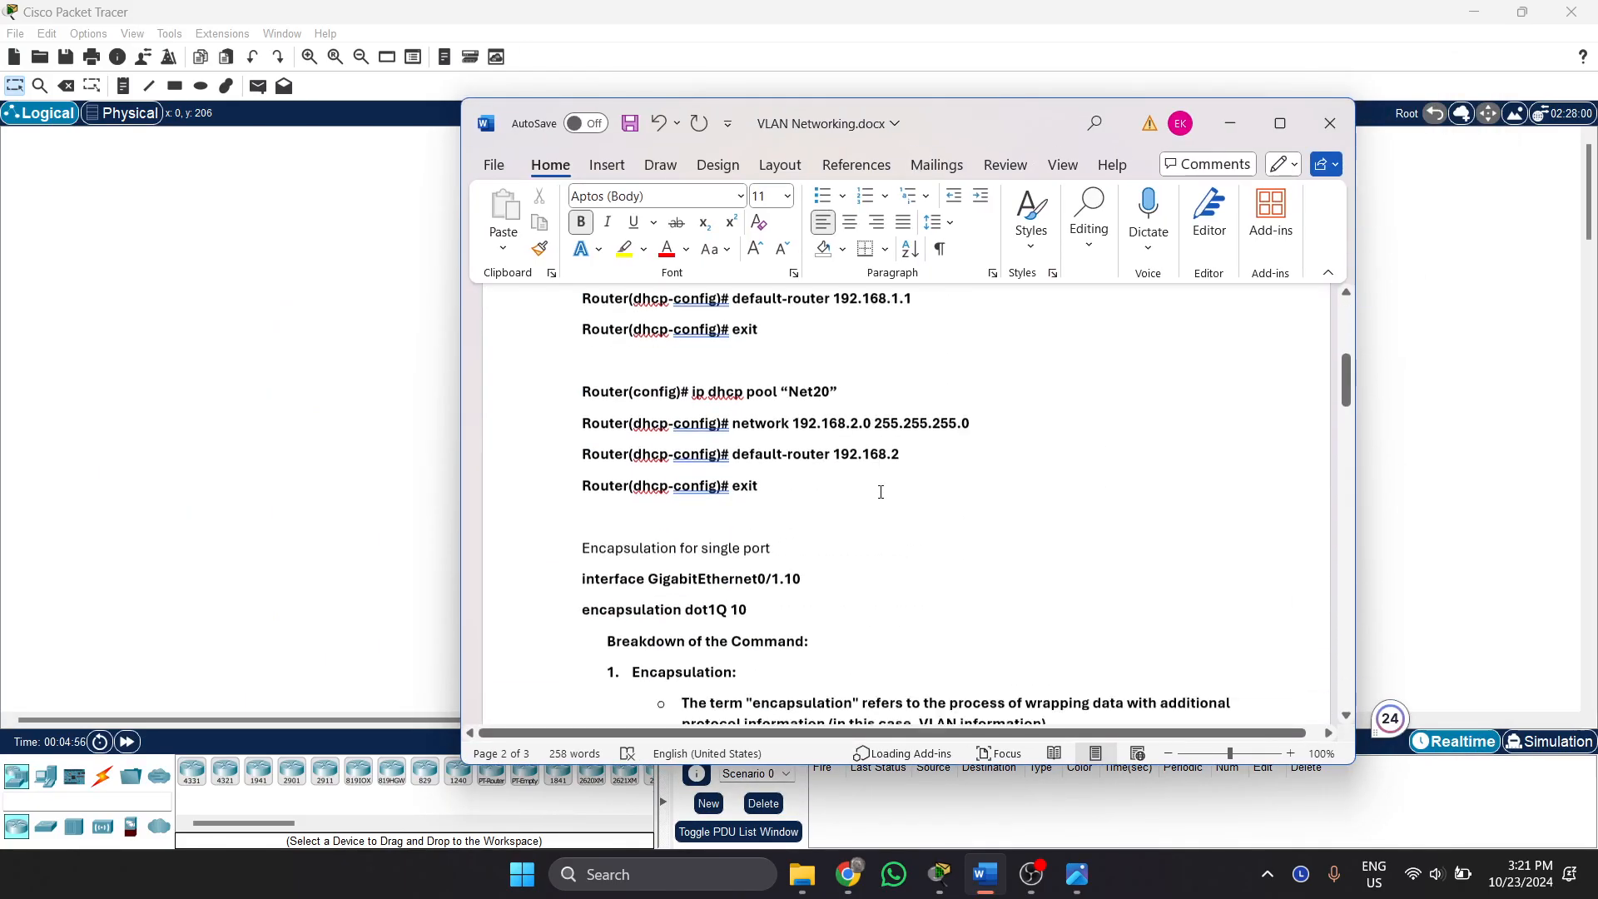
scroll(880, 492, down, 5)
drag(1019, 133, 0, 349)
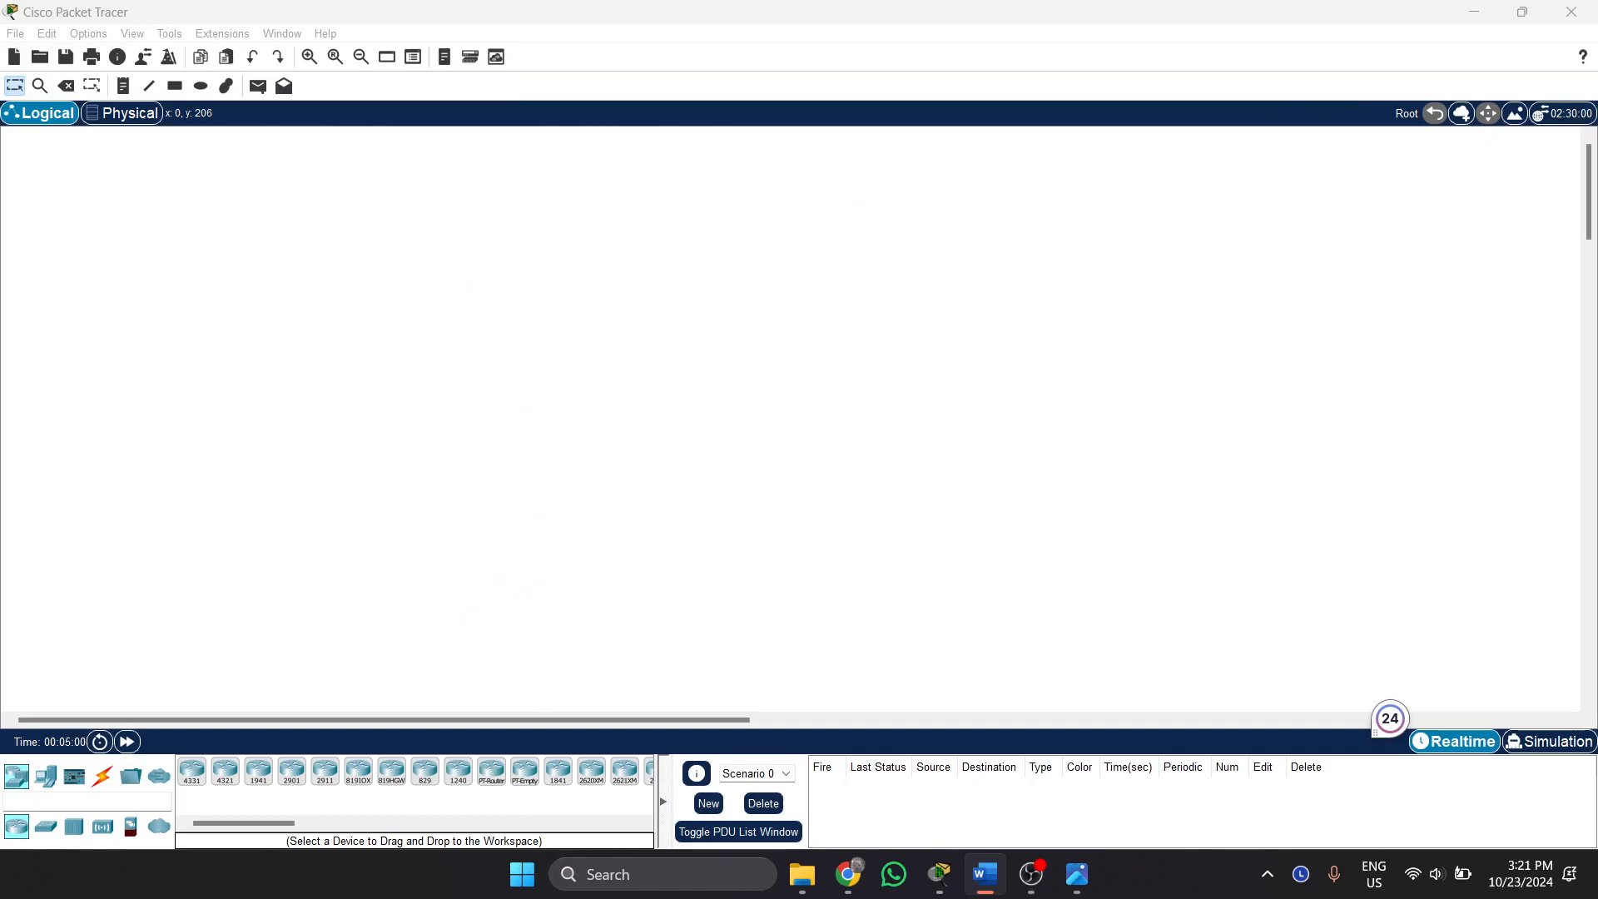
click(470, 416)
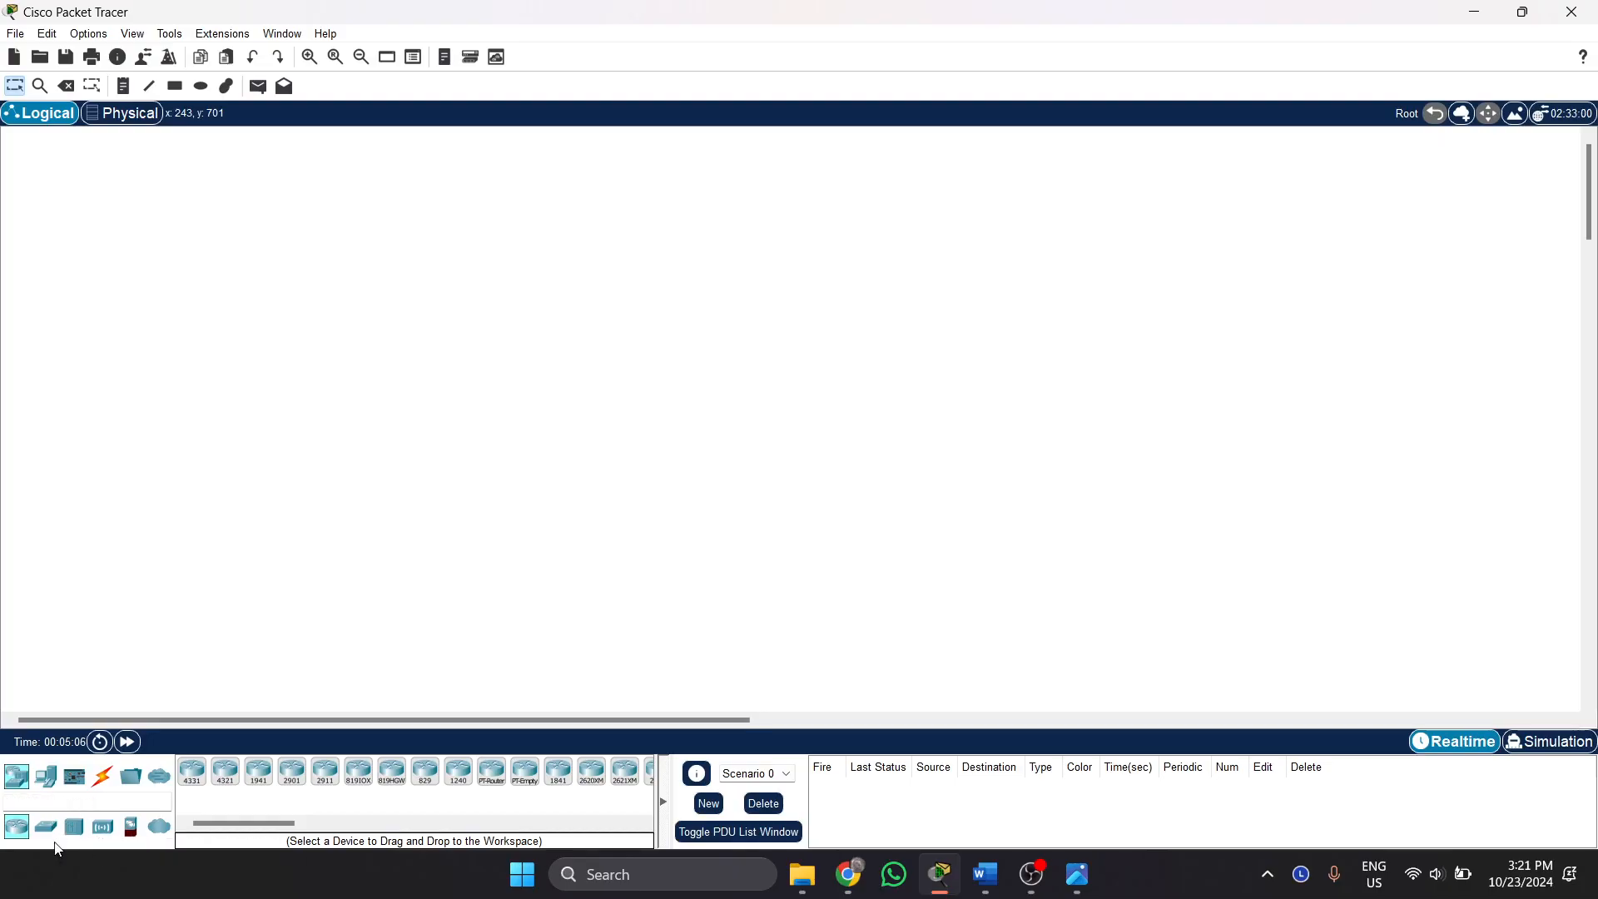
Place a 4331 router in the workspace and a 2960 switch to the right of it.
drag(192, 772, 307, 491)
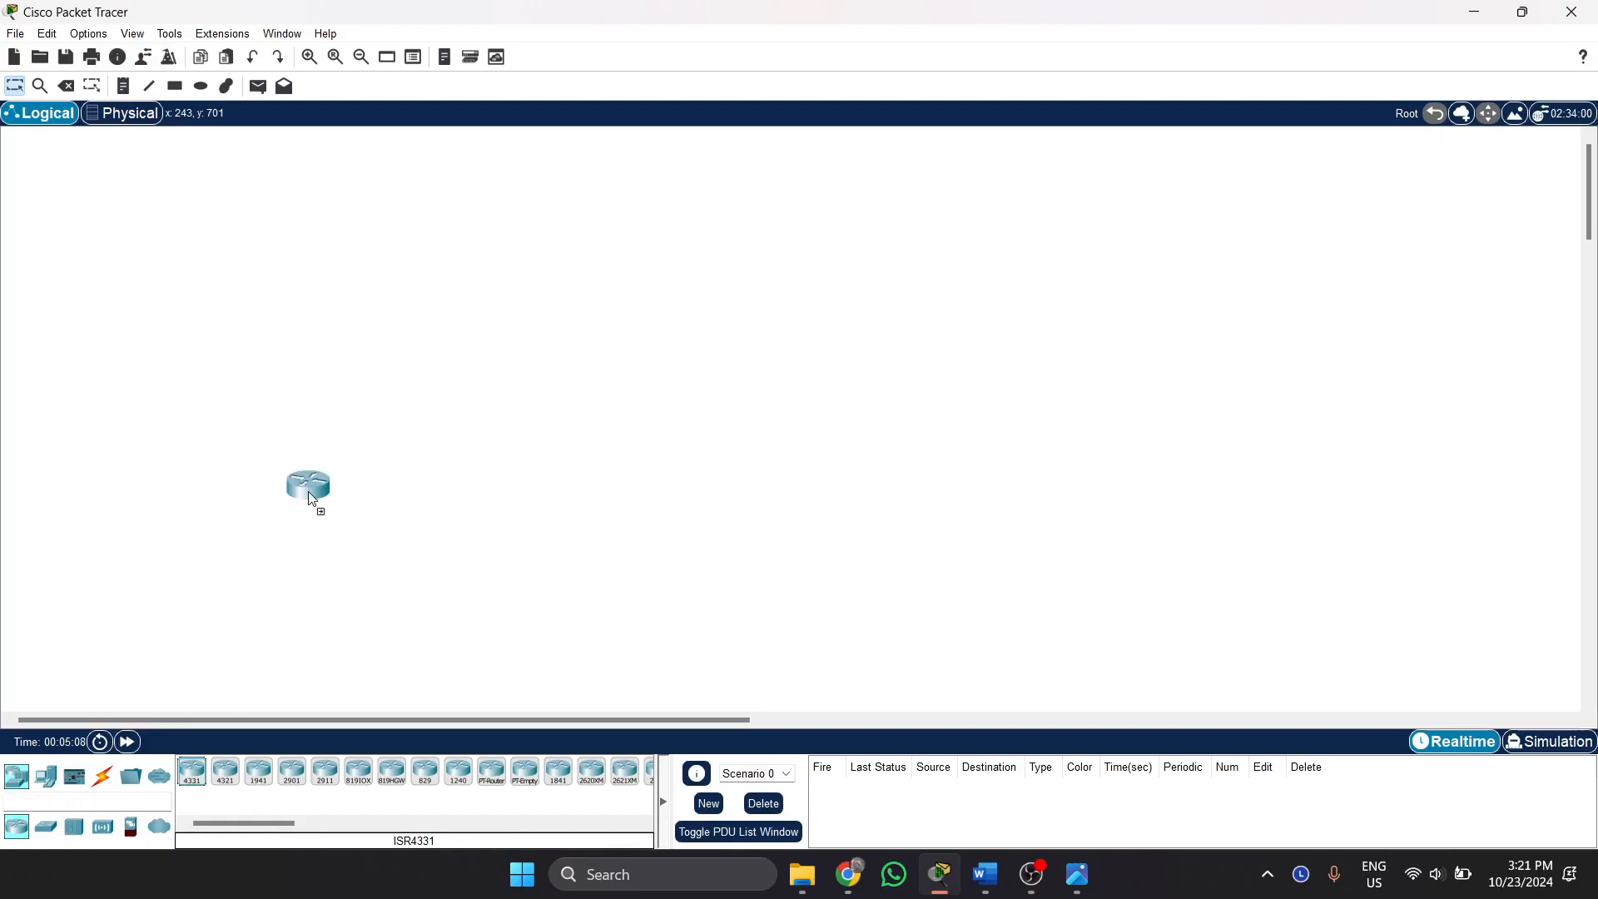
drag(360, 423, 360, 426)
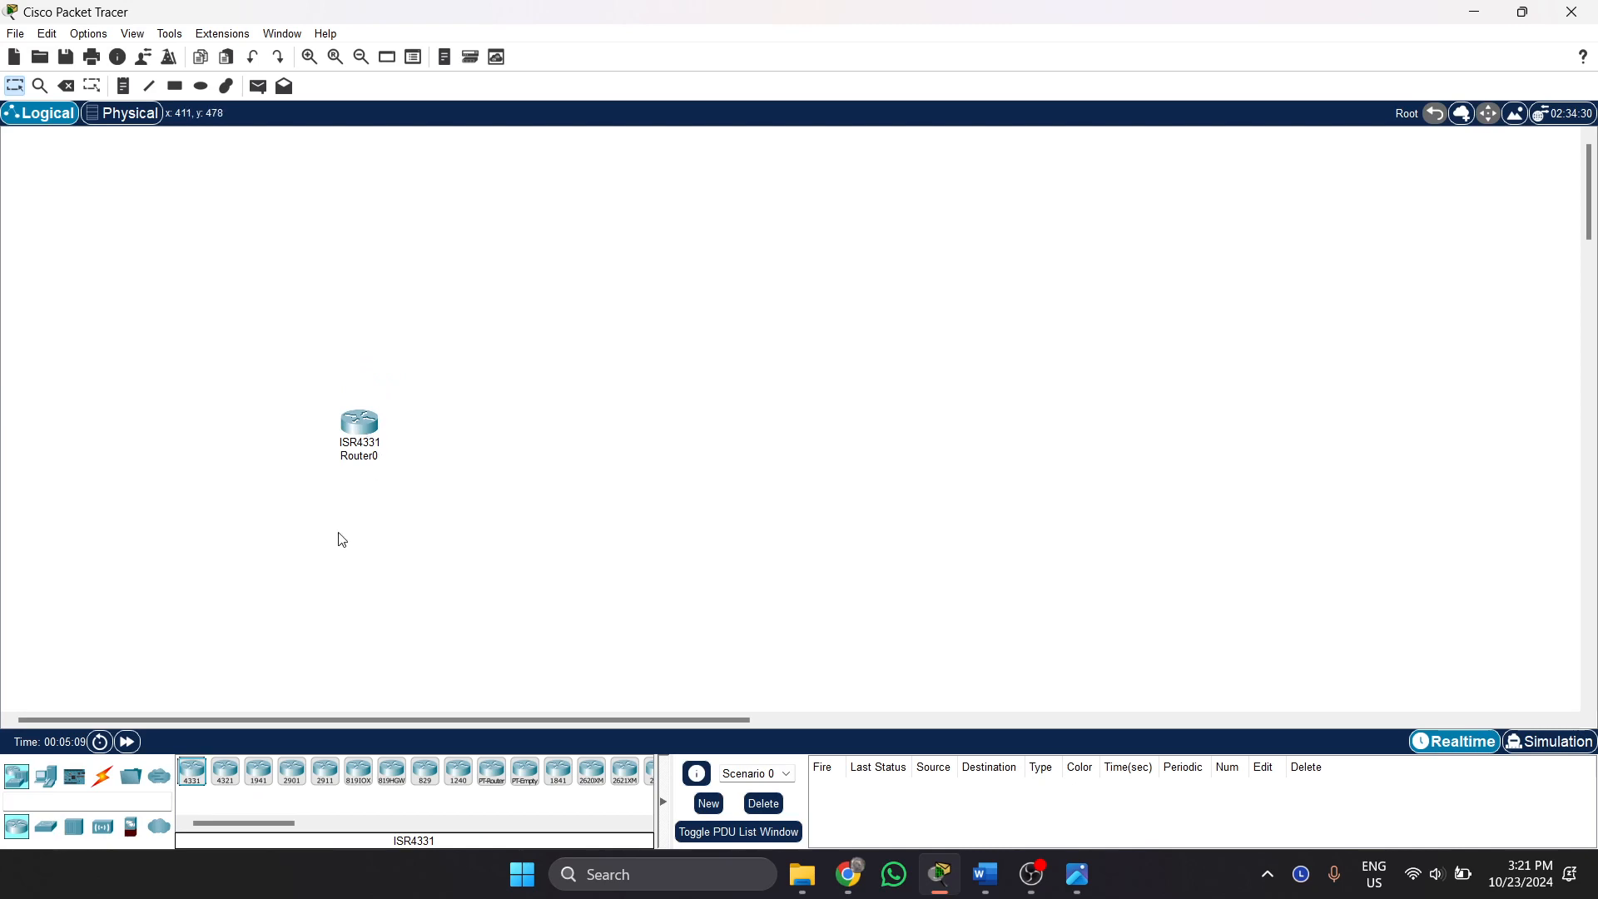
click(46, 826)
drag(193, 773, 501, 420)
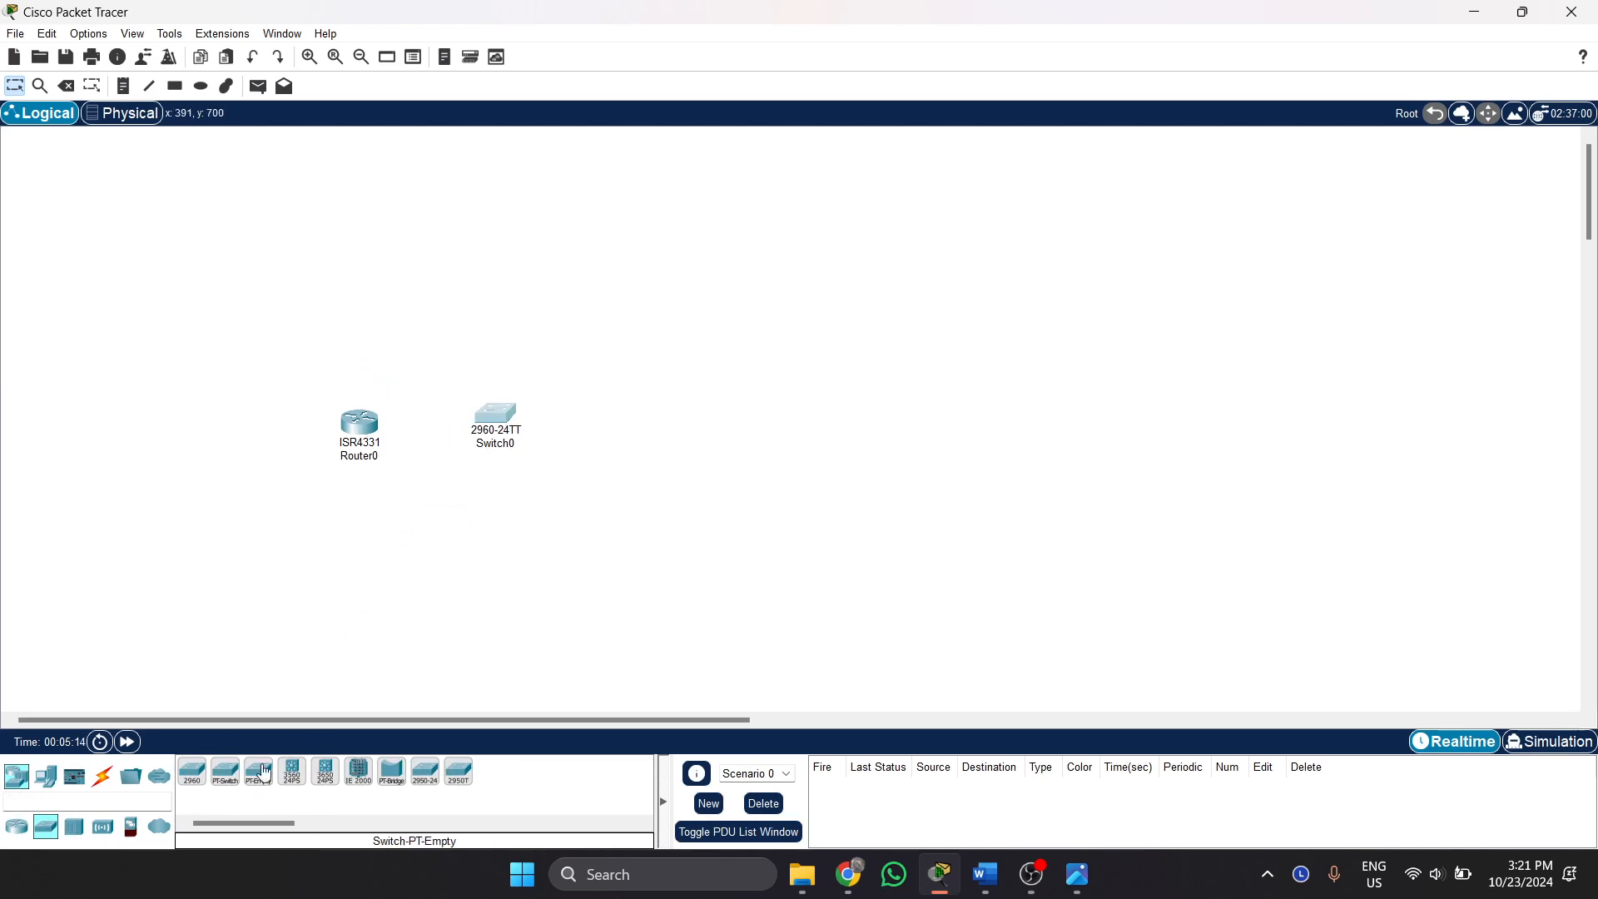
Add four PCs beyond the switch, PC0 and PC1 above it and PC2 and PC3 below it.
click(46, 775)
drag(192, 772, 636, 354)
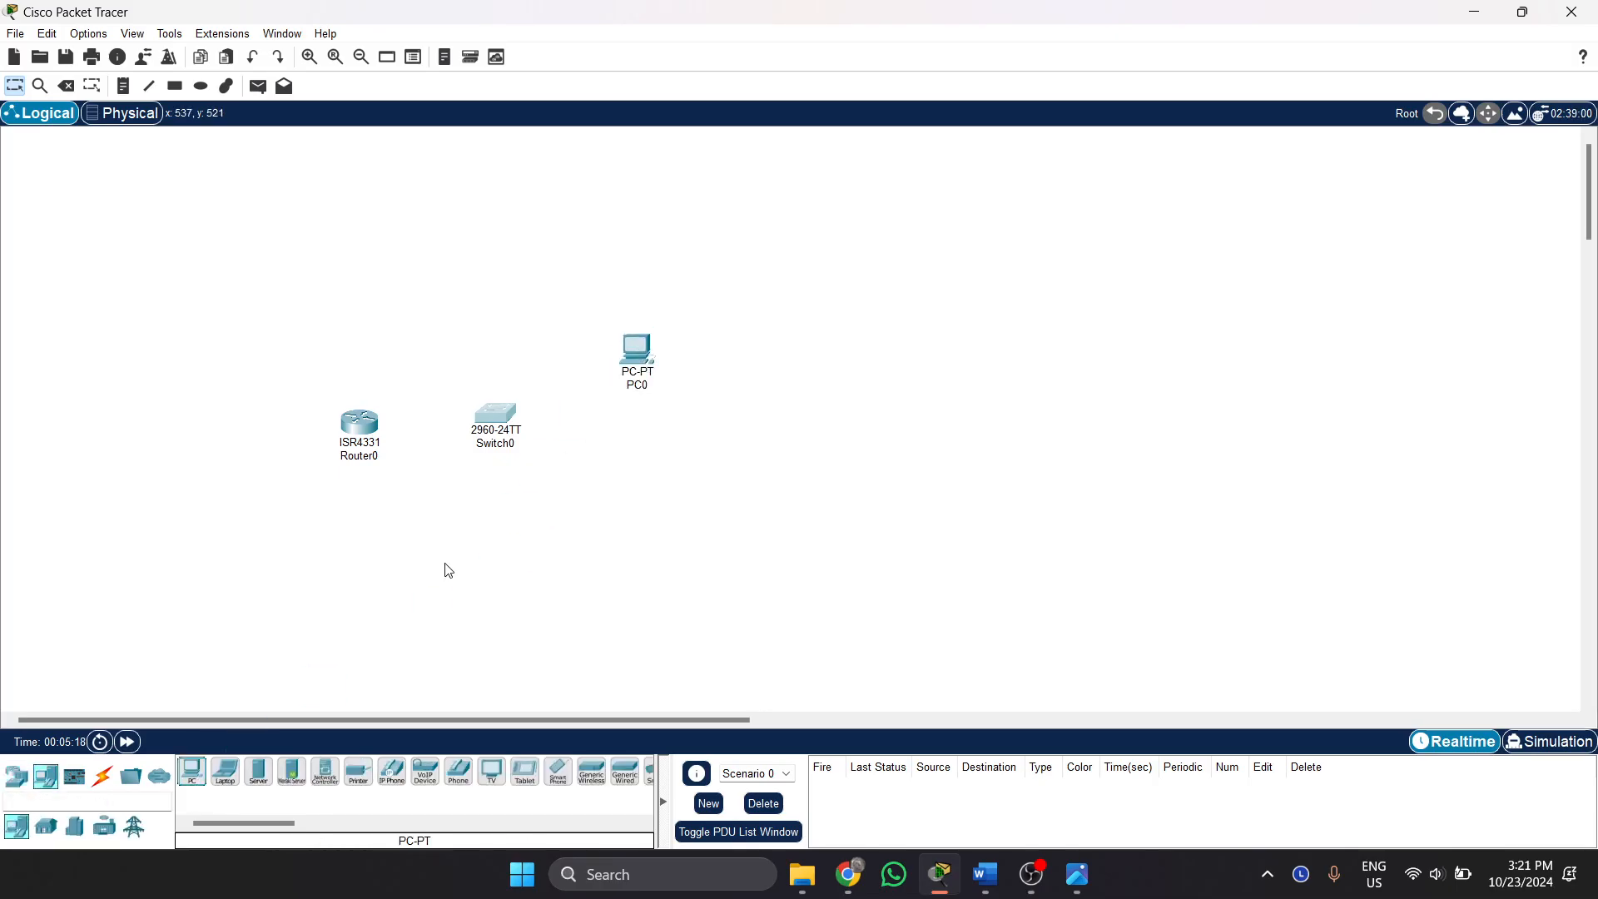
drag(192, 772, 731, 356)
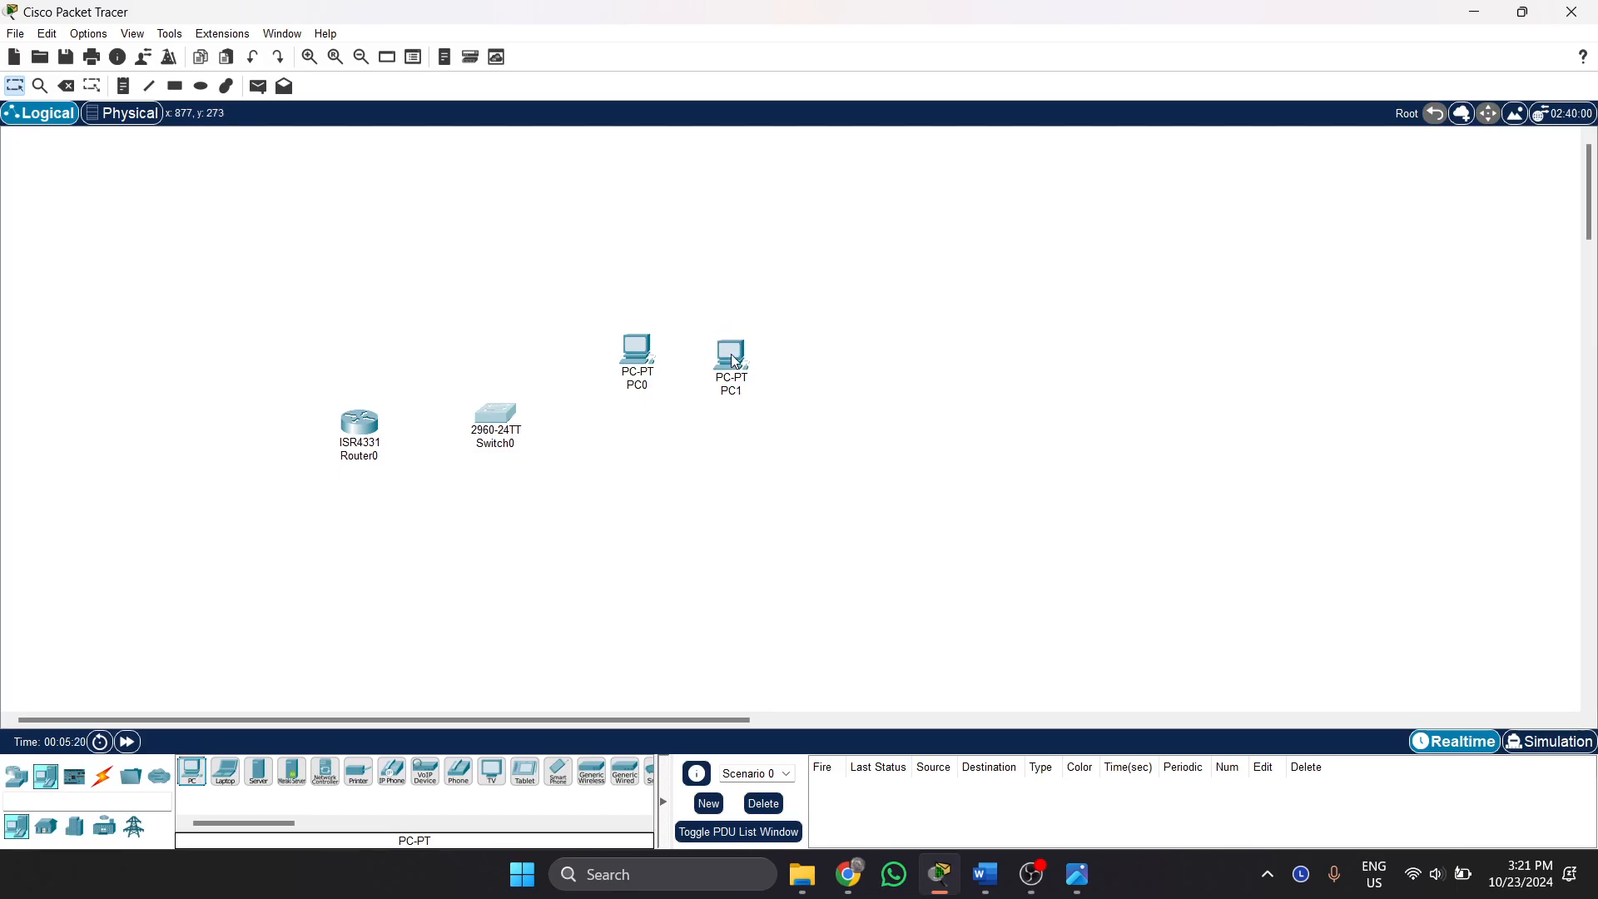
drag(192, 772, 726, 542)
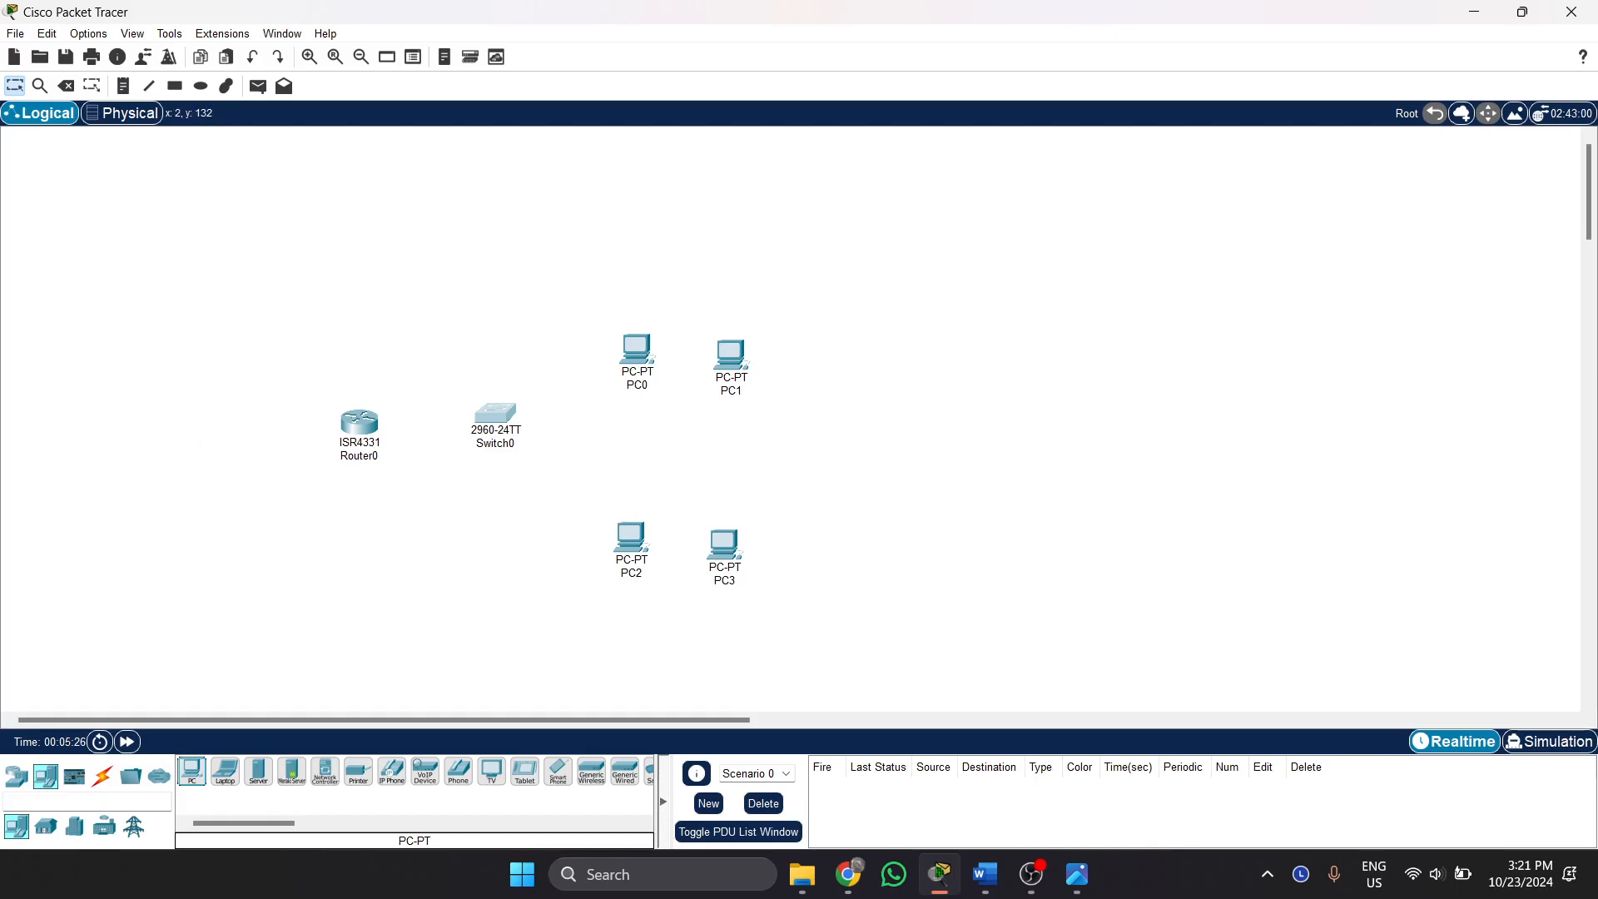
key(alt+Tab)
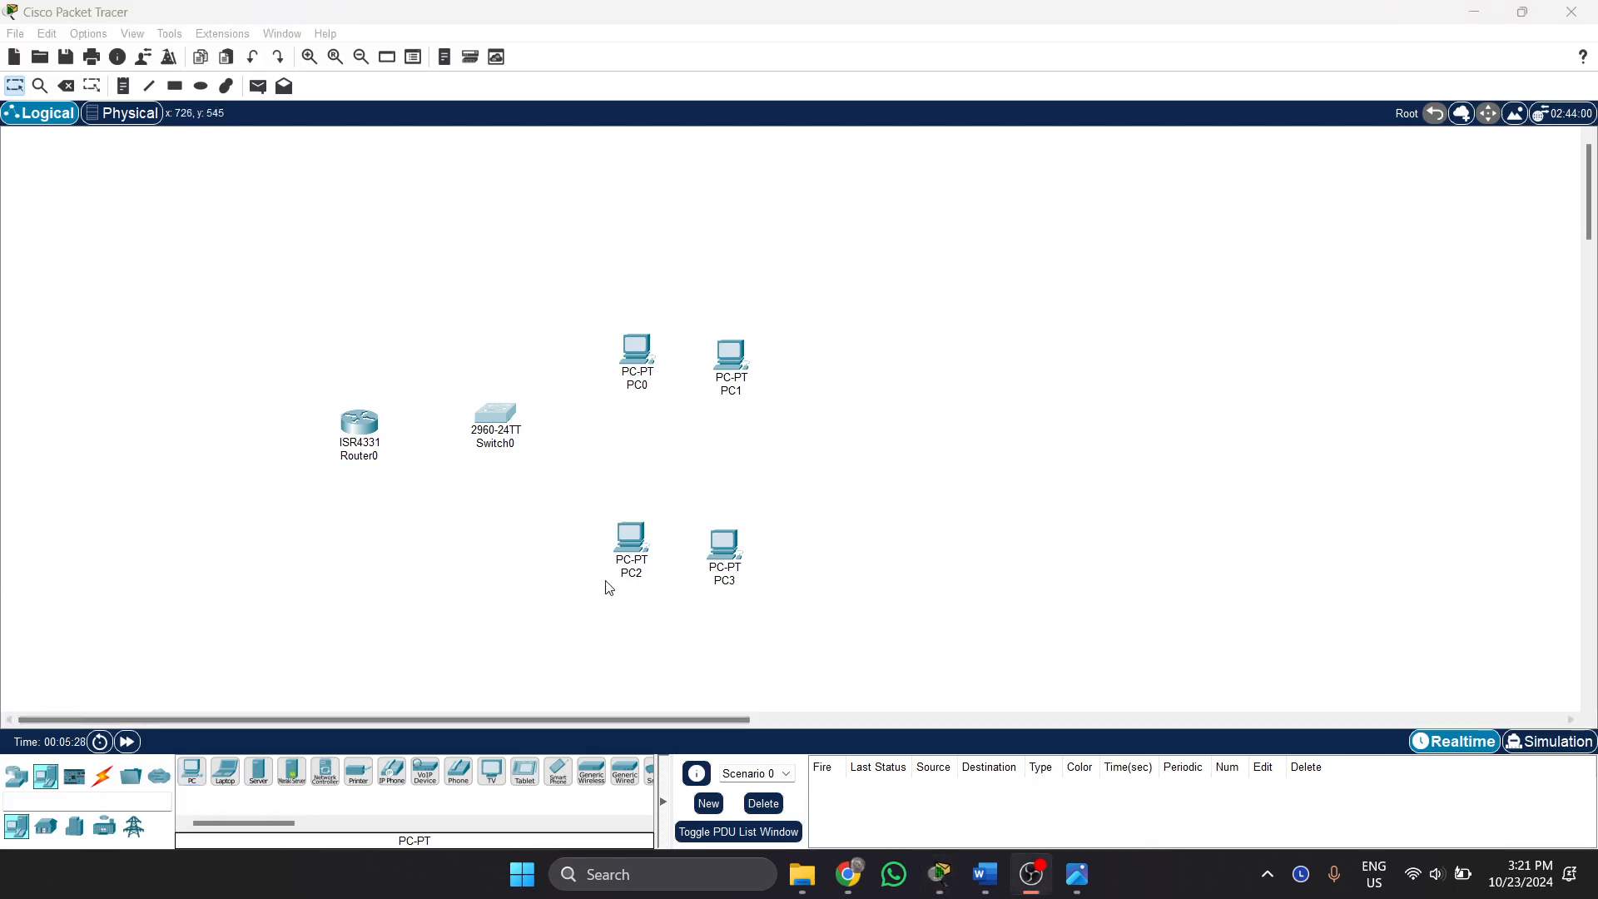
Connect Router0 to Switch0 with a copper cross-over cable and level the switch with the router.
click(113, 785)
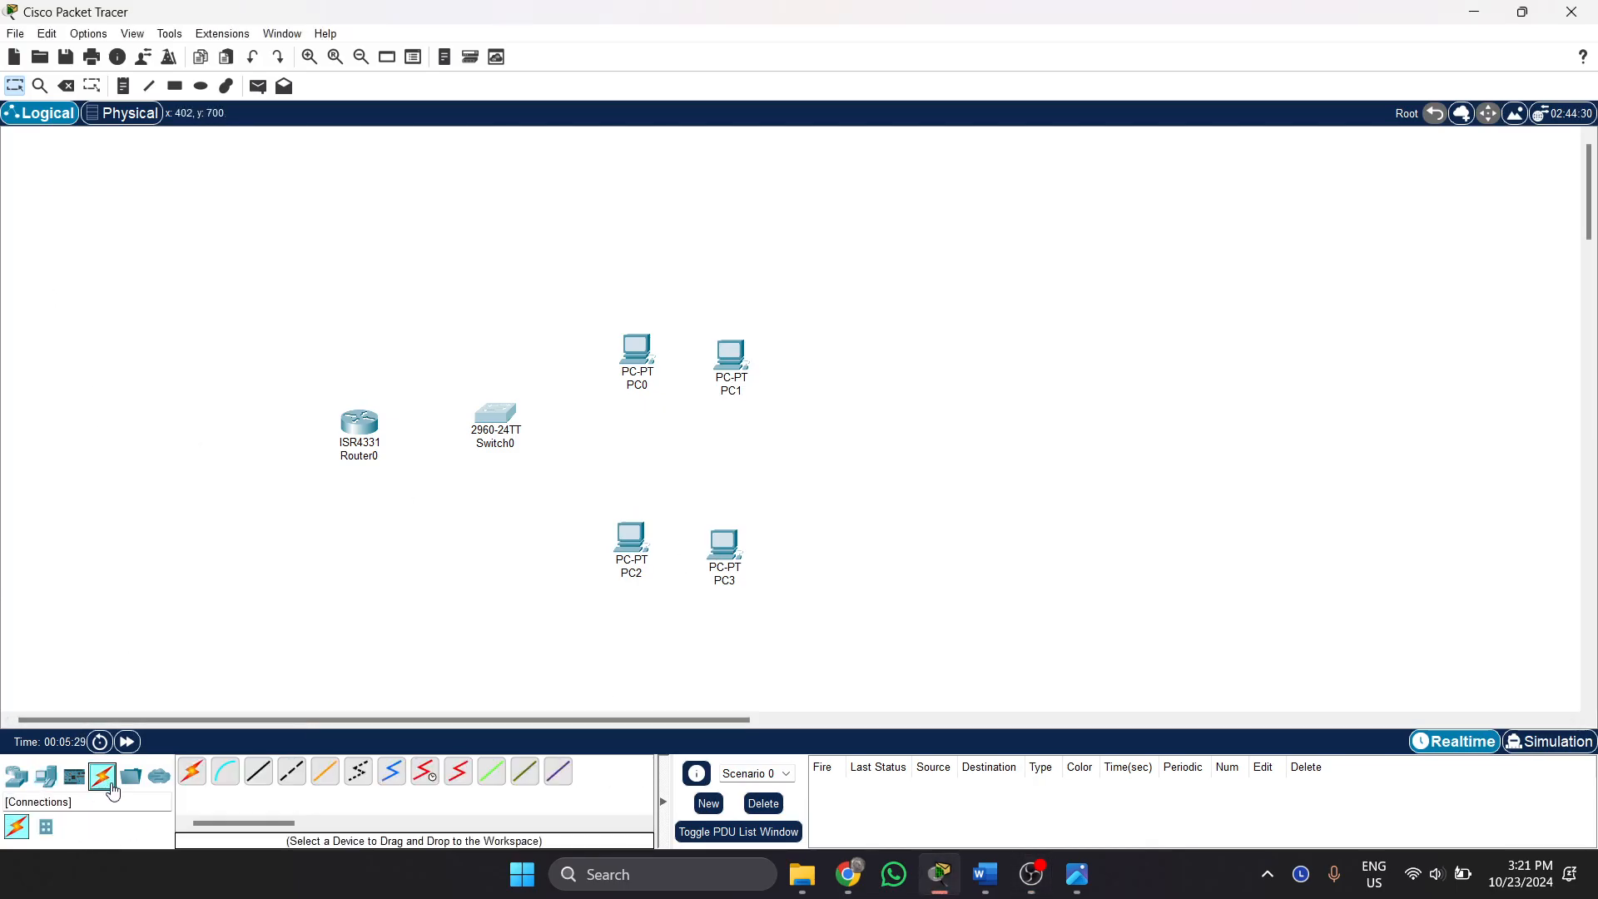
click(293, 774)
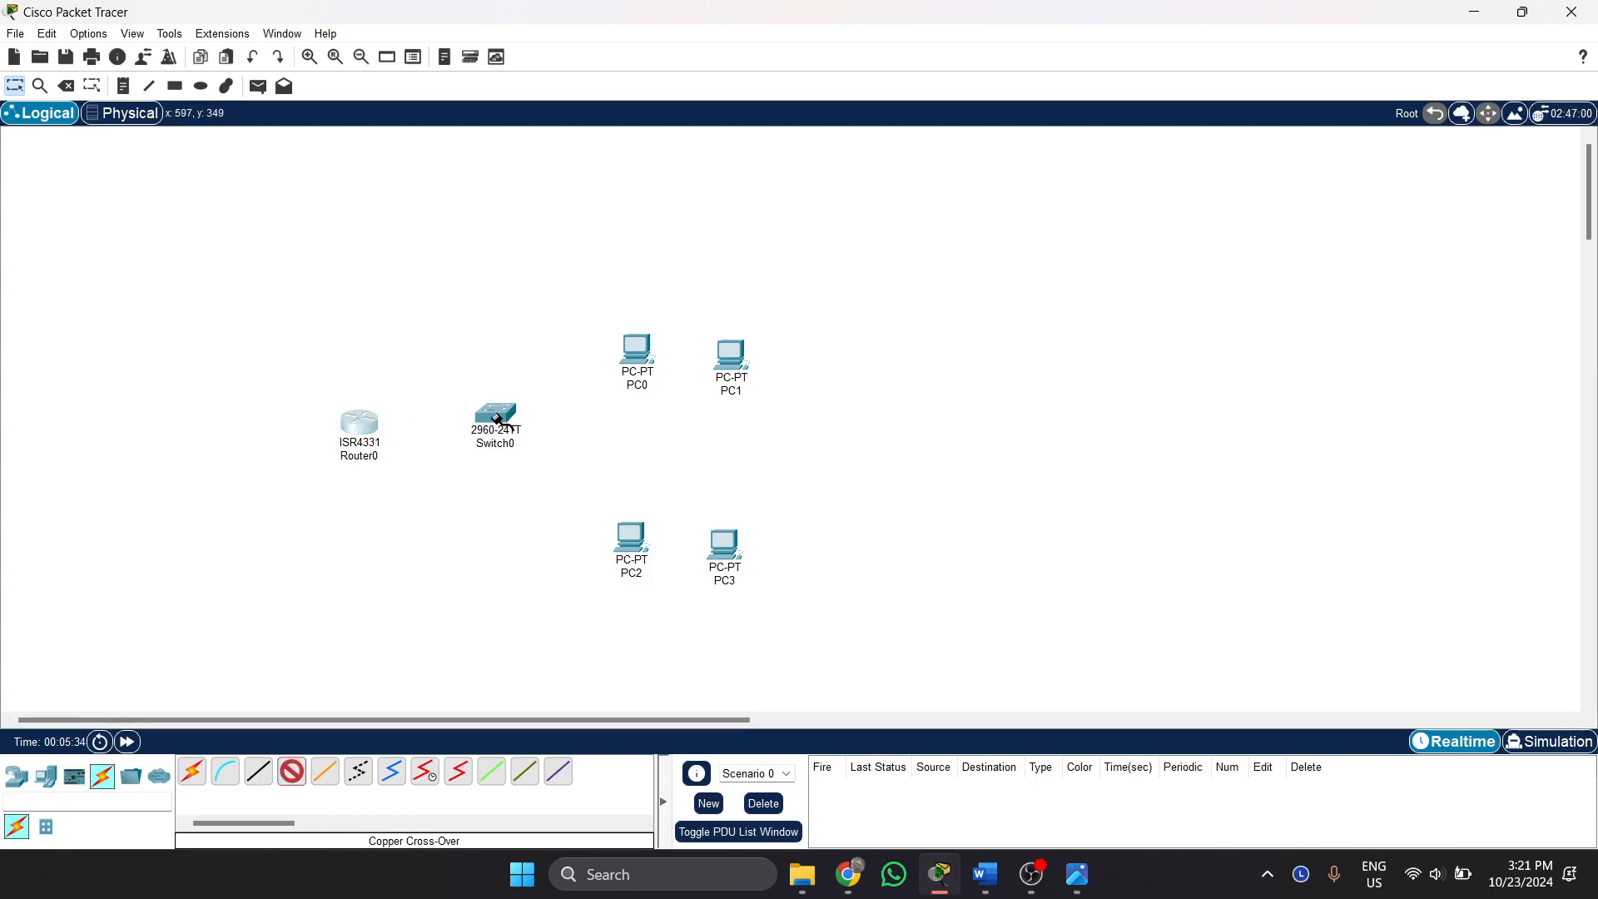
click(375, 428)
click(445, 496)
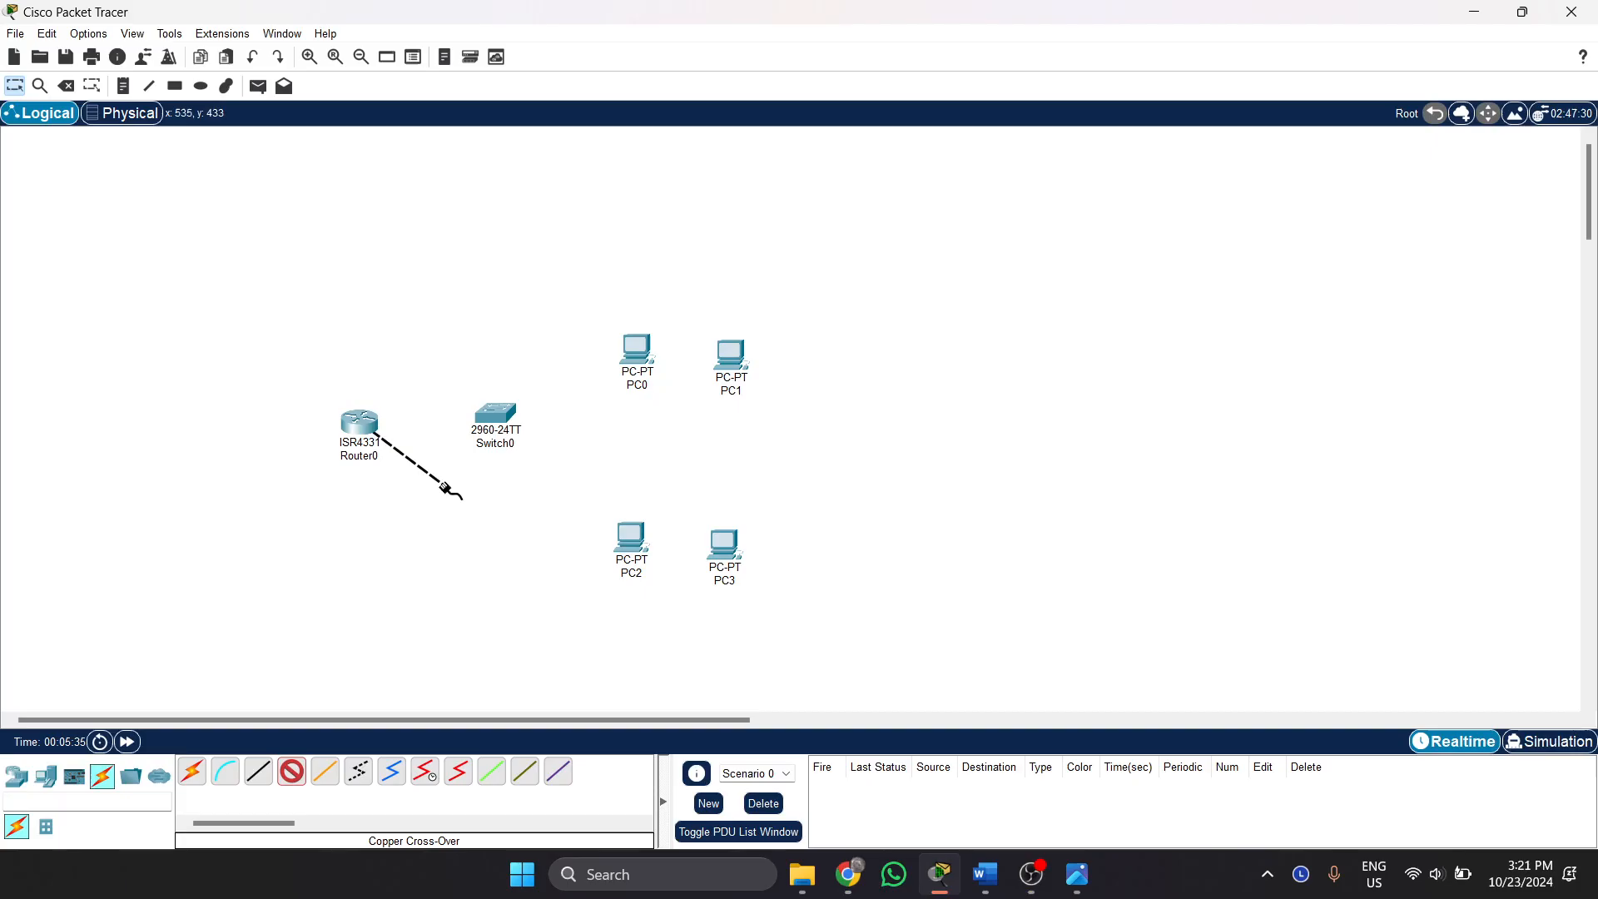
click(495, 416)
click(619, 41)
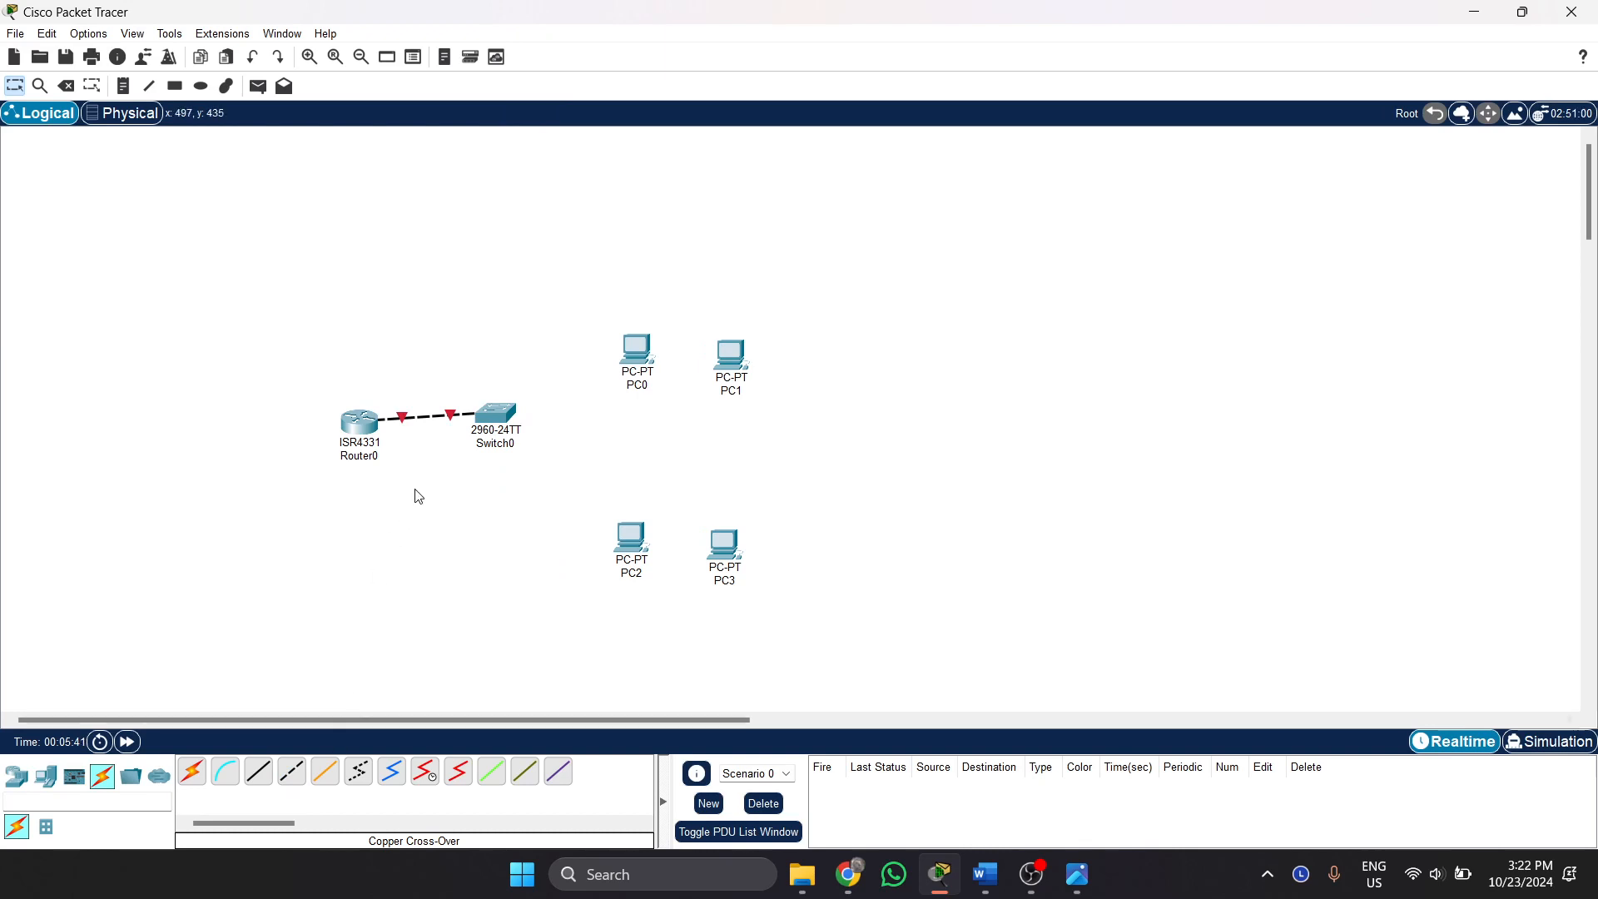
mouse_move(513, 413)
mouse_down()
mouse_move(516, 429)
mouse_move(495, 416)
mouse_up()
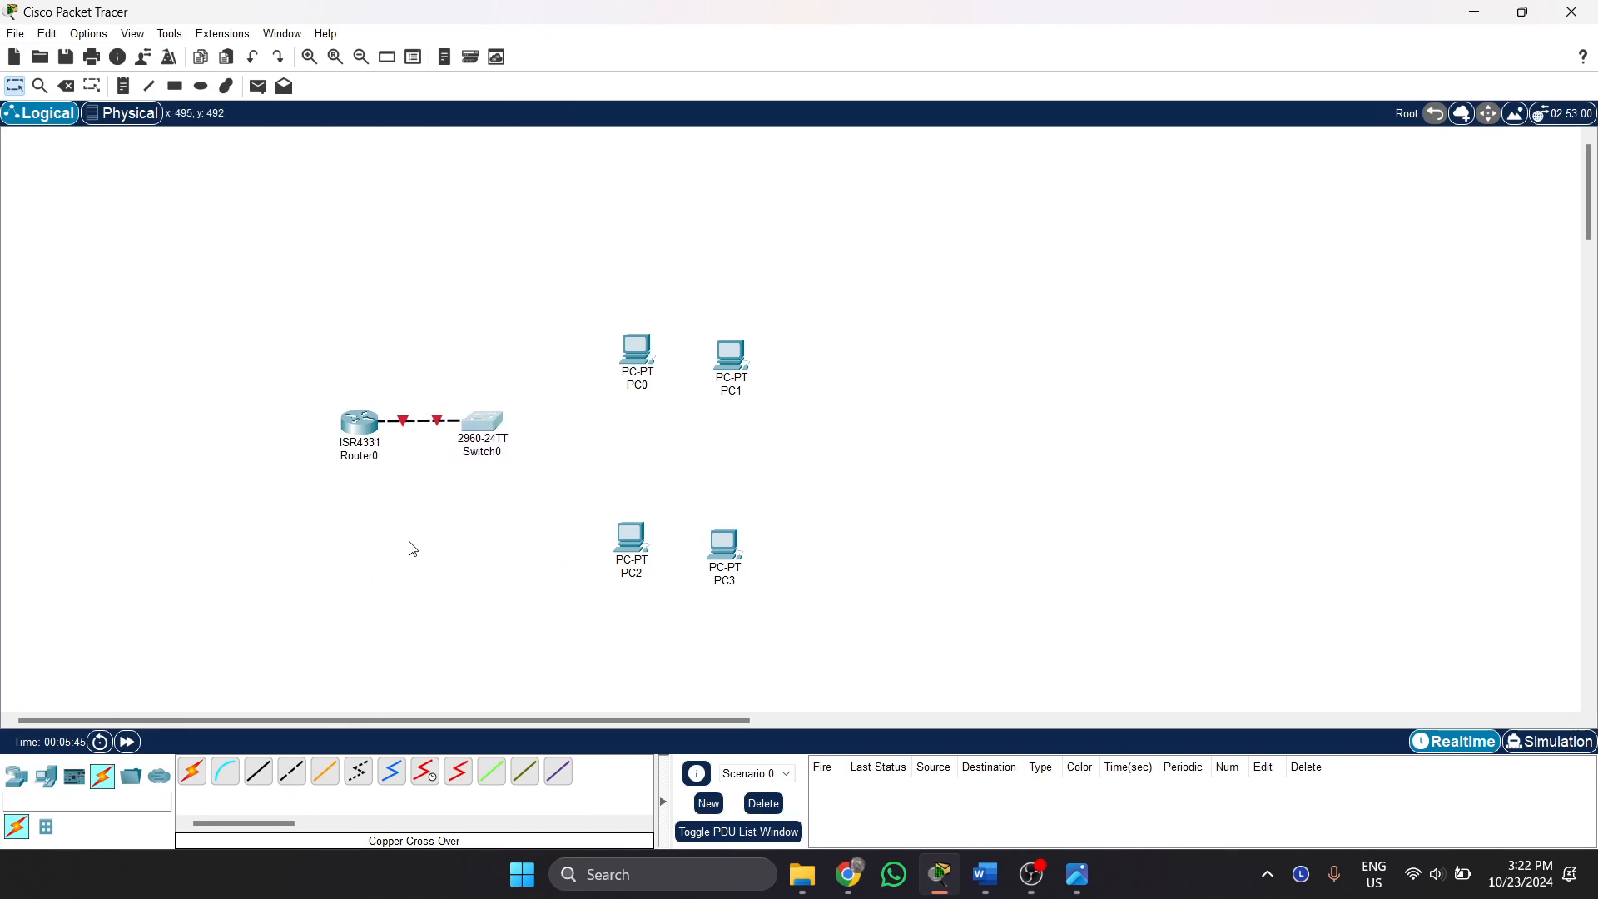
Connect Switch0 to PC0 with a copper straight-through cable.
click(259, 779)
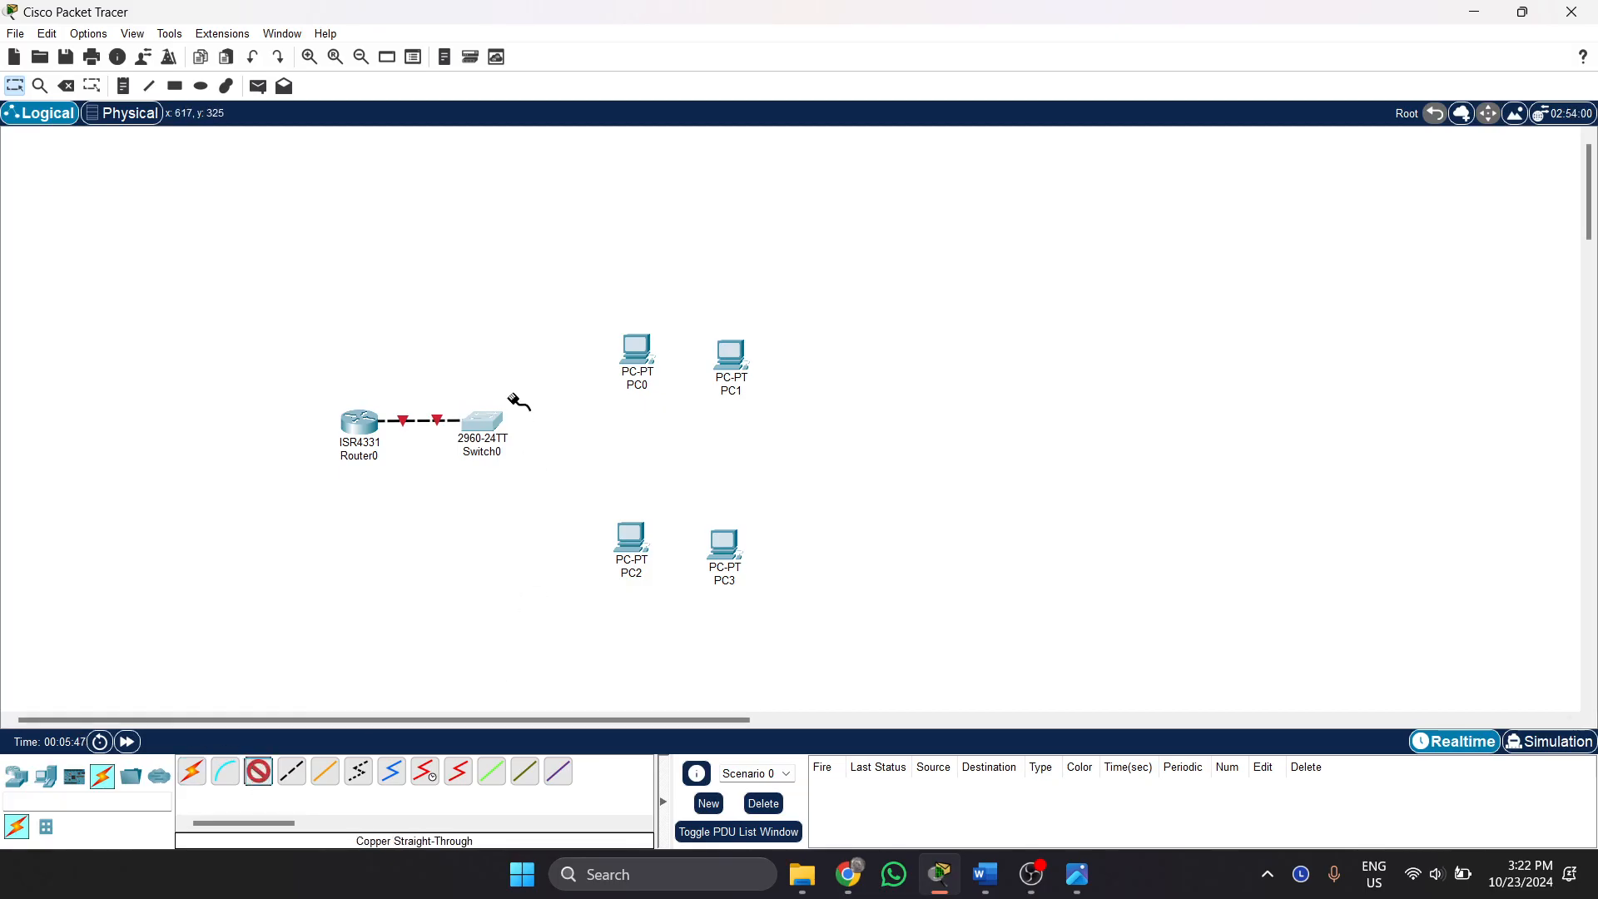
click(484, 427)
click(606, 35)
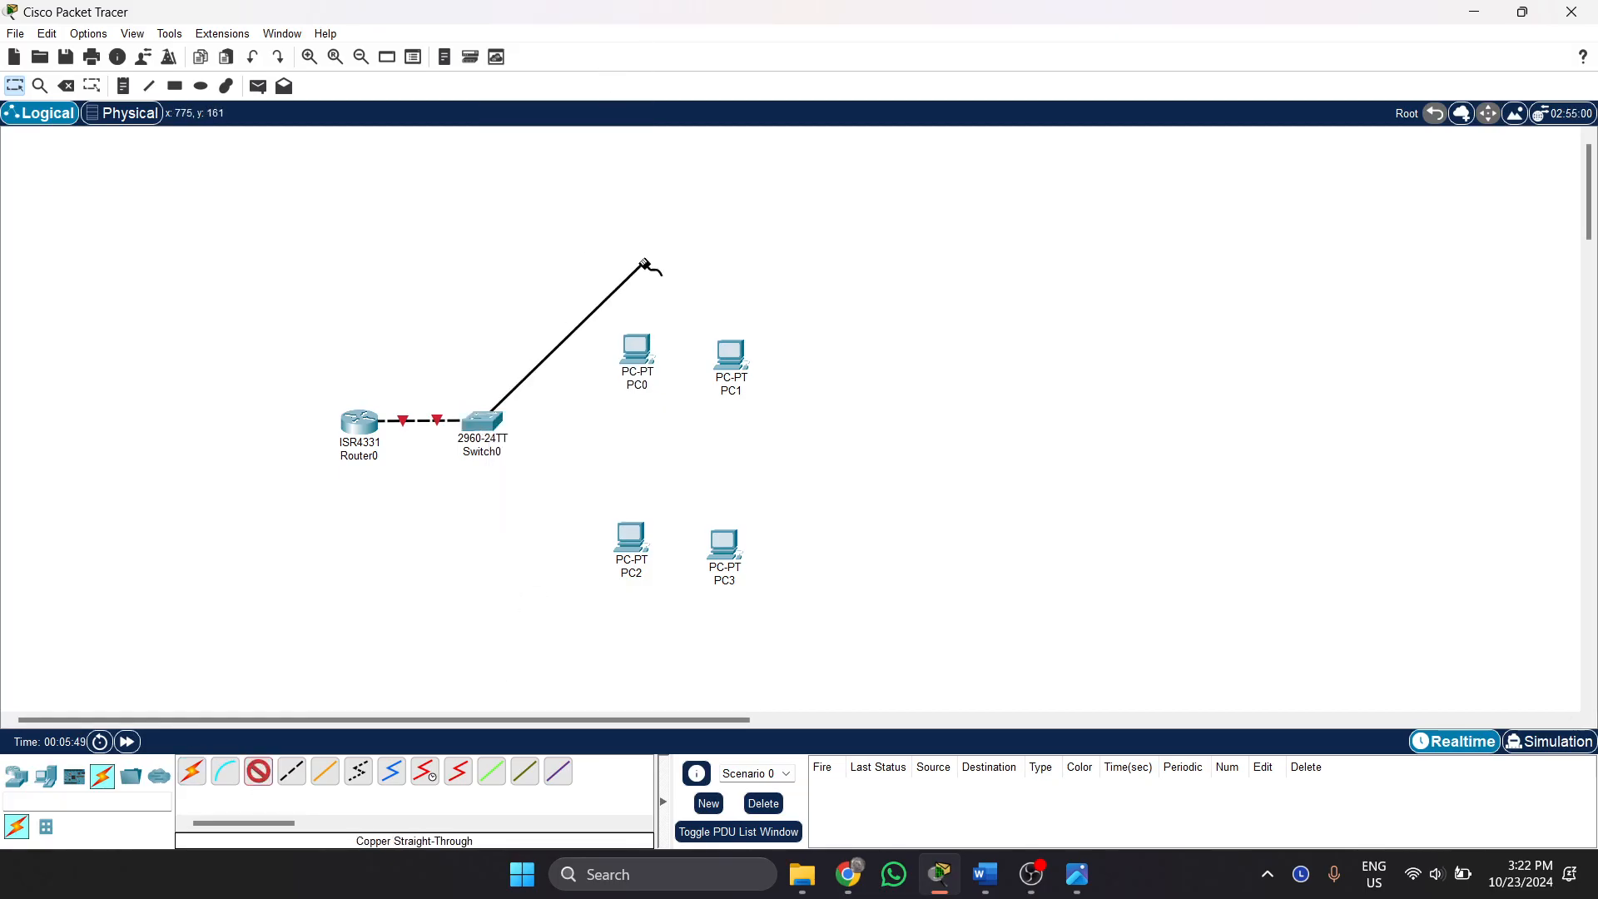
click(637, 351)
click(703, 425)
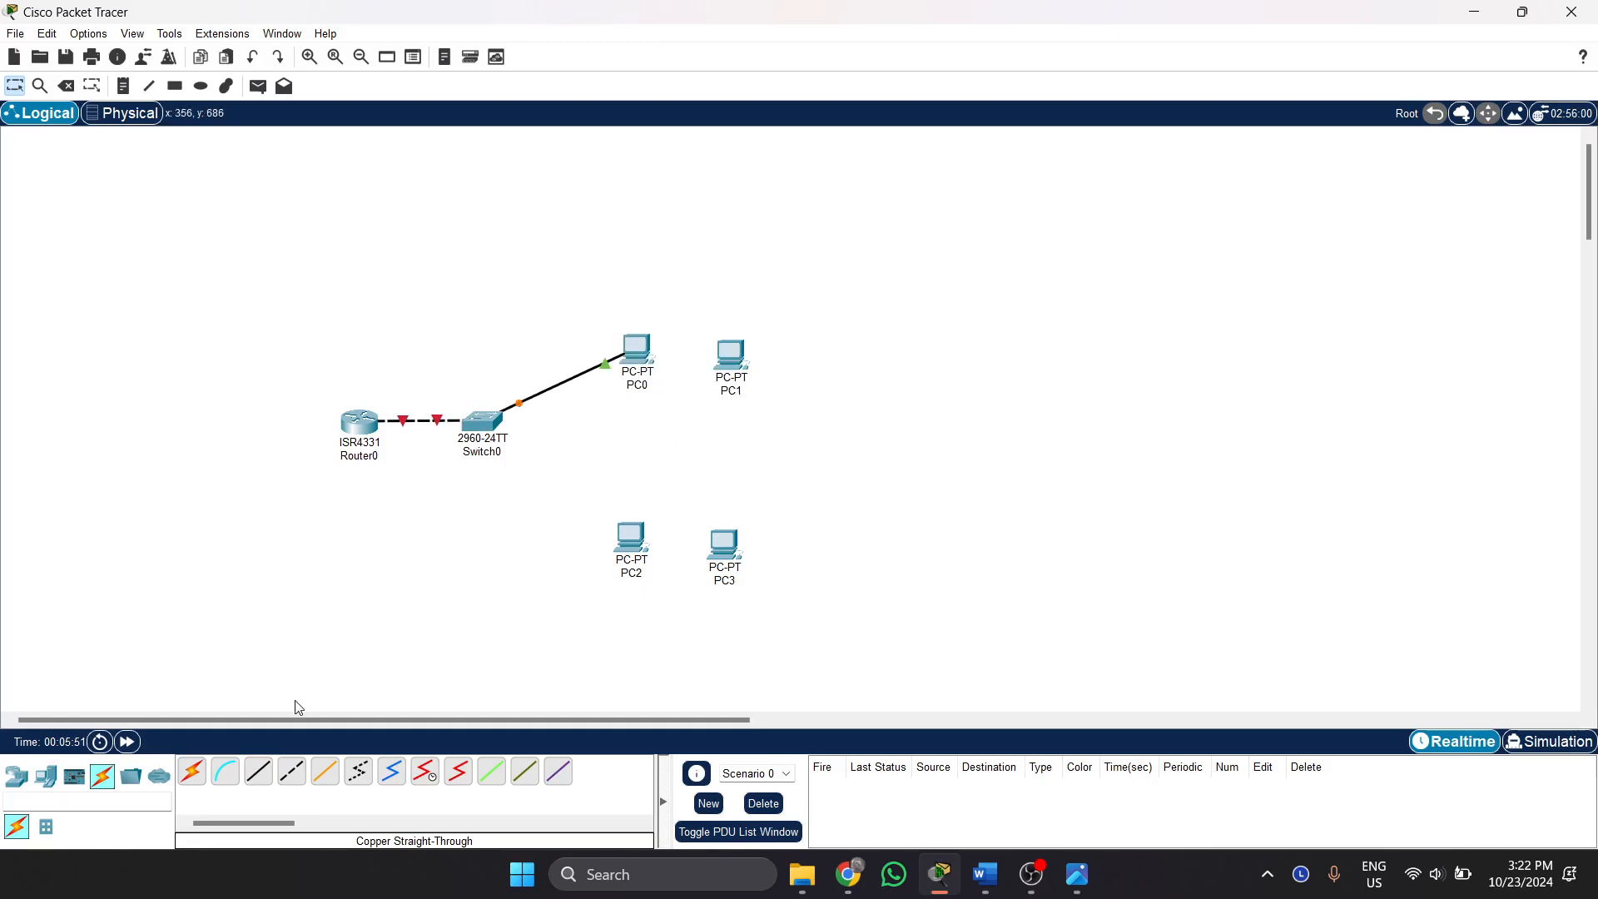
Connect FastEthernet0/3 on Switch0 to FastEthernet0 on PC1 with a copper straight-through cable.
click(259, 770)
click(486, 419)
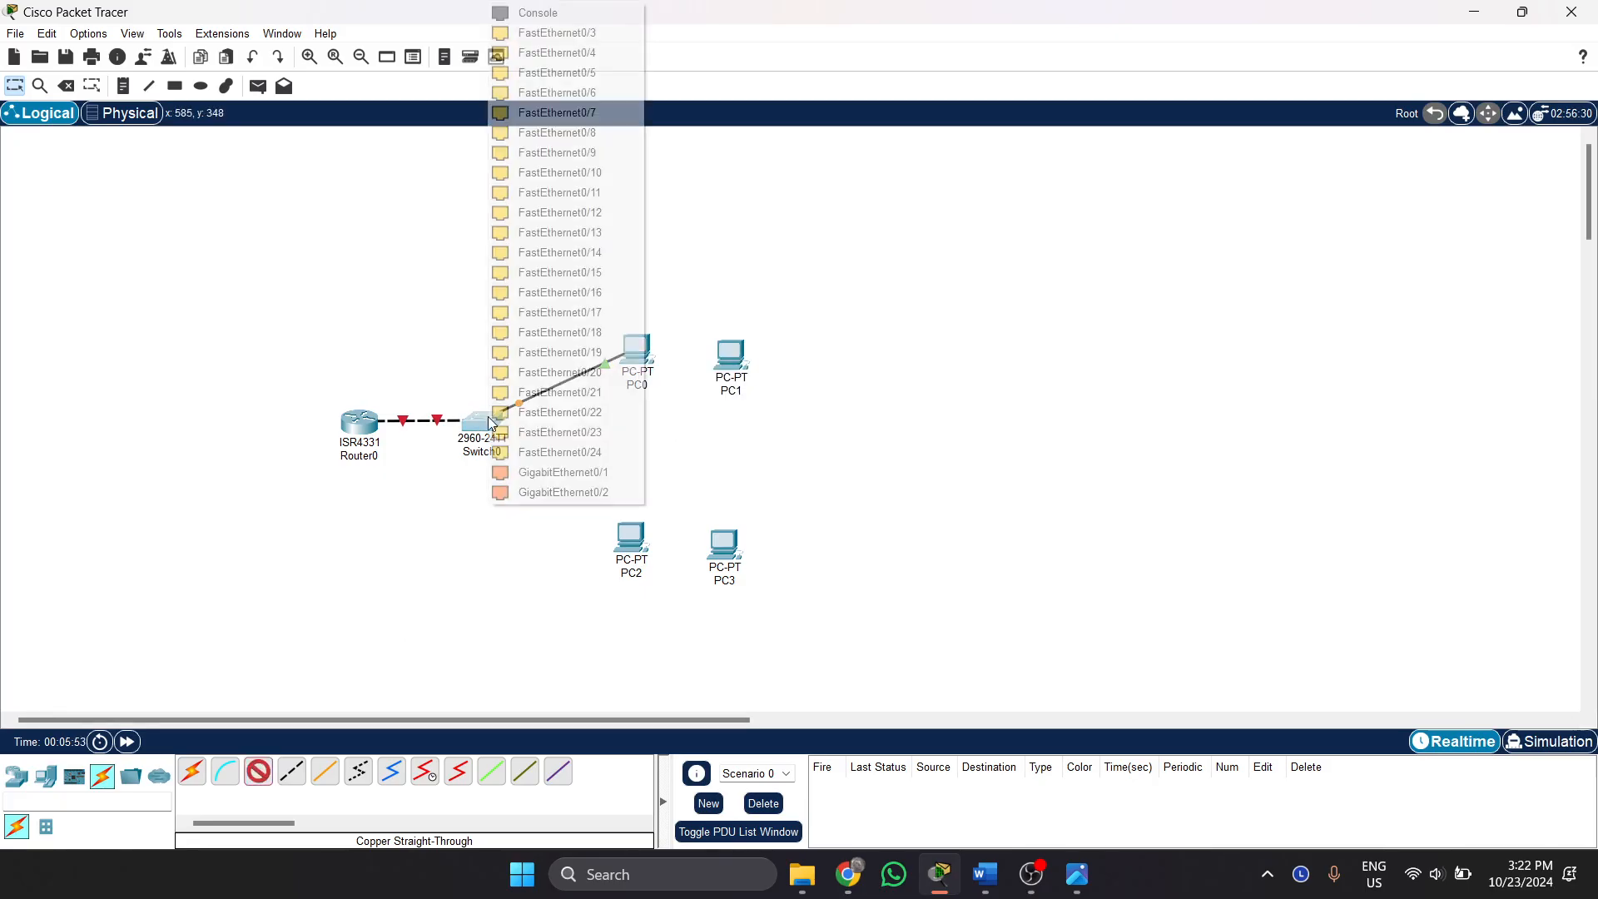
click(589, 42)
click(731, 358)
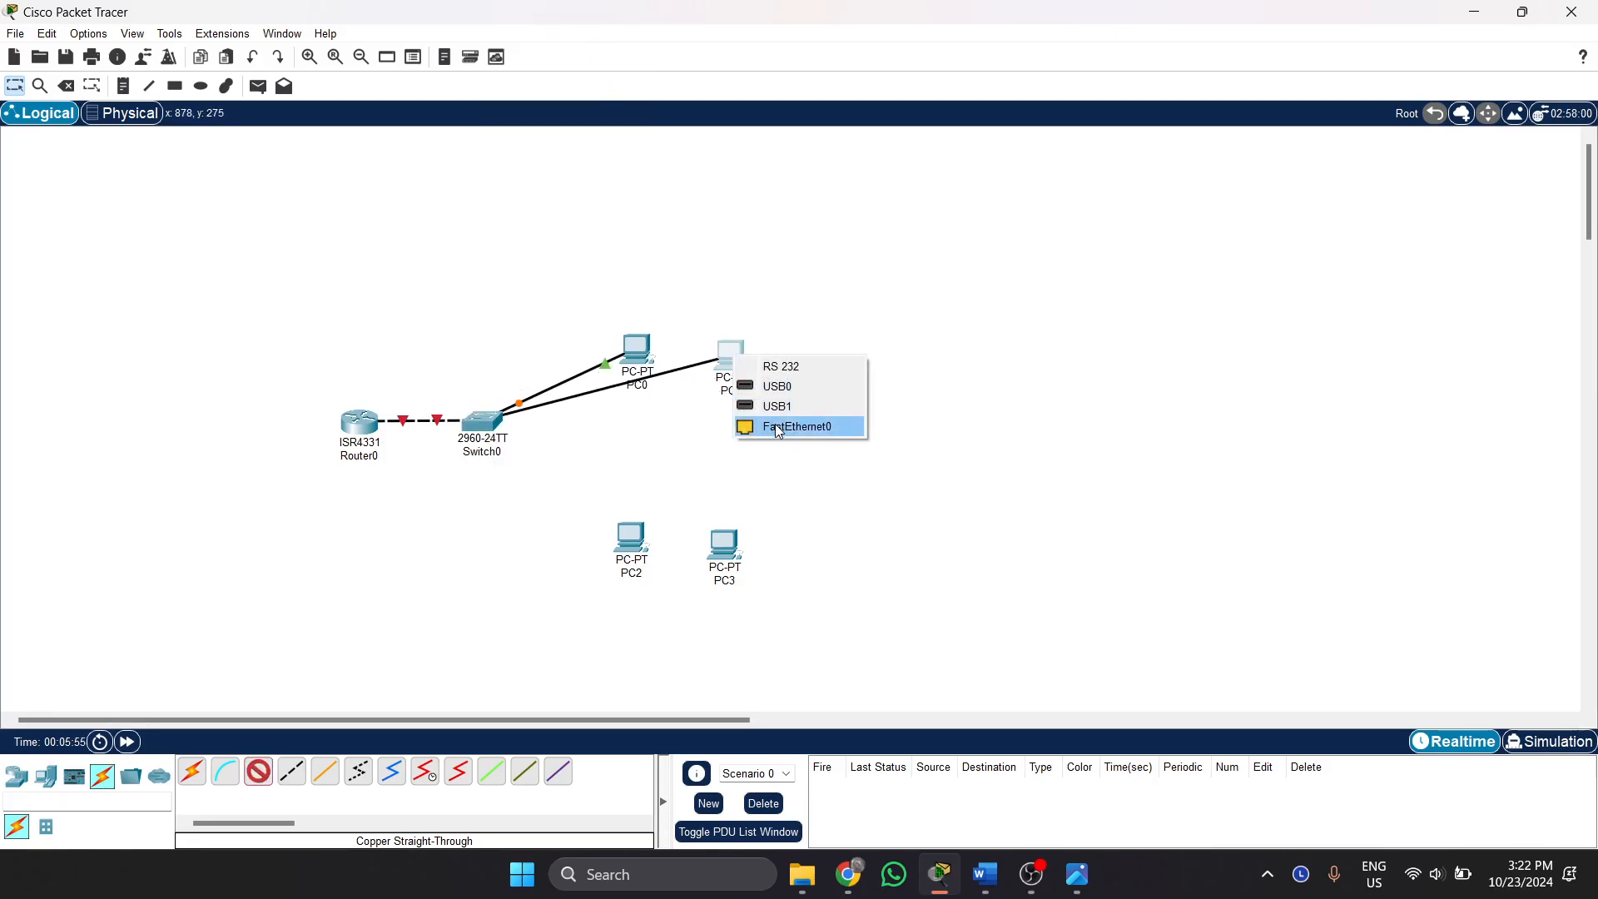
click(778, 426)
Connect FastEthernet0/4 on Switch0 to PC2 with a copper straight-through cable.
click(259, 770)
click(486, 421)
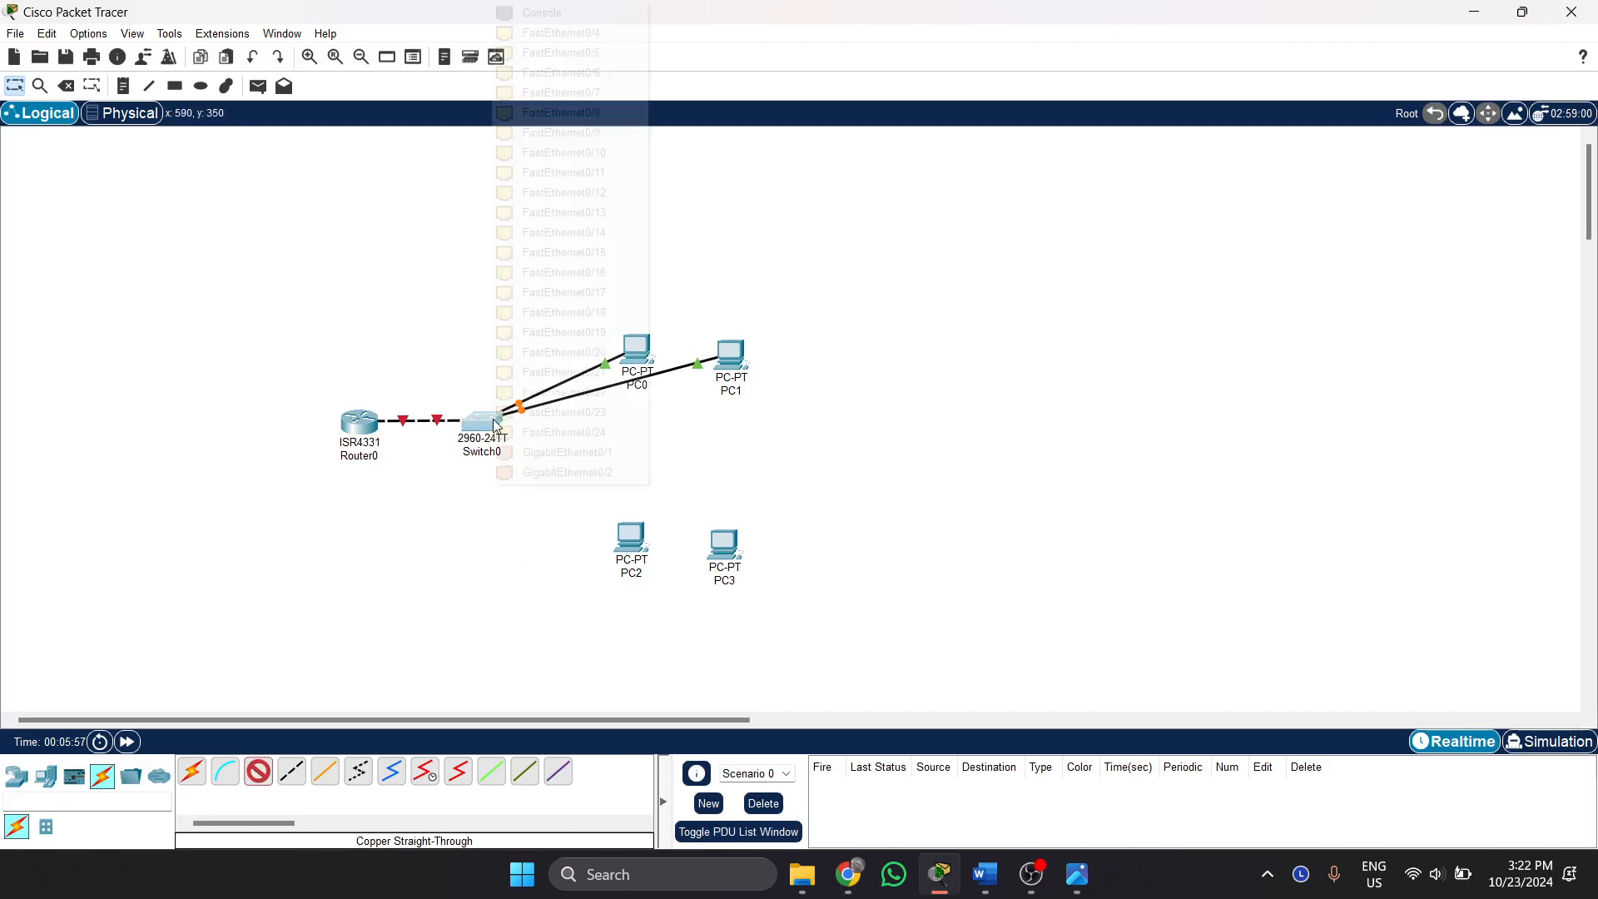
click(583, 33)
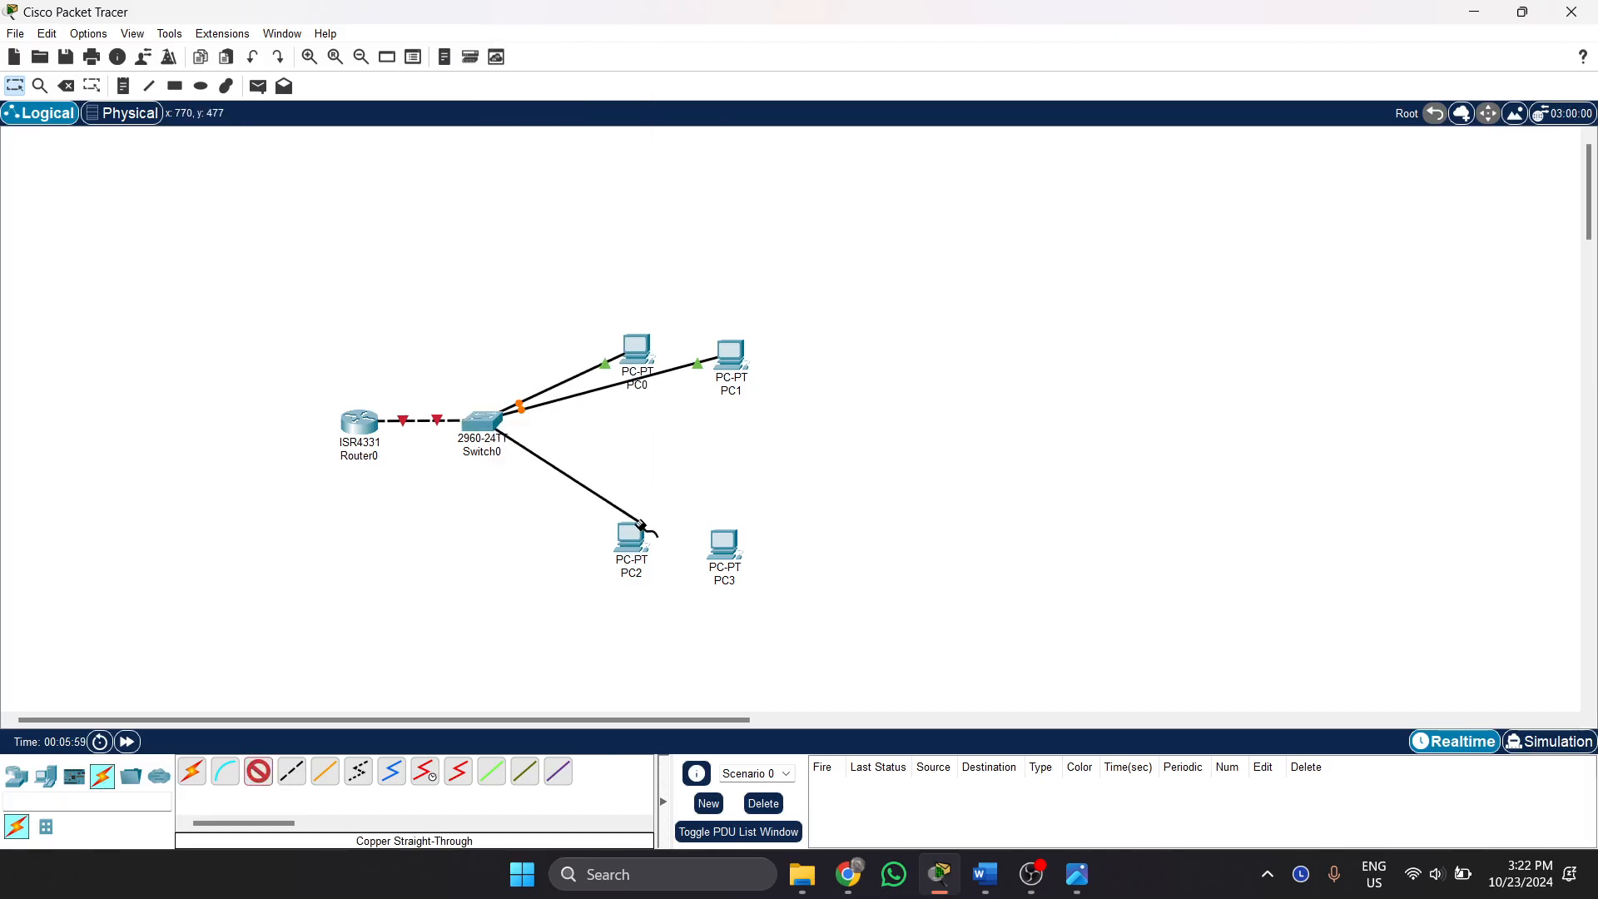
click(633, 543)
click(691, 622)
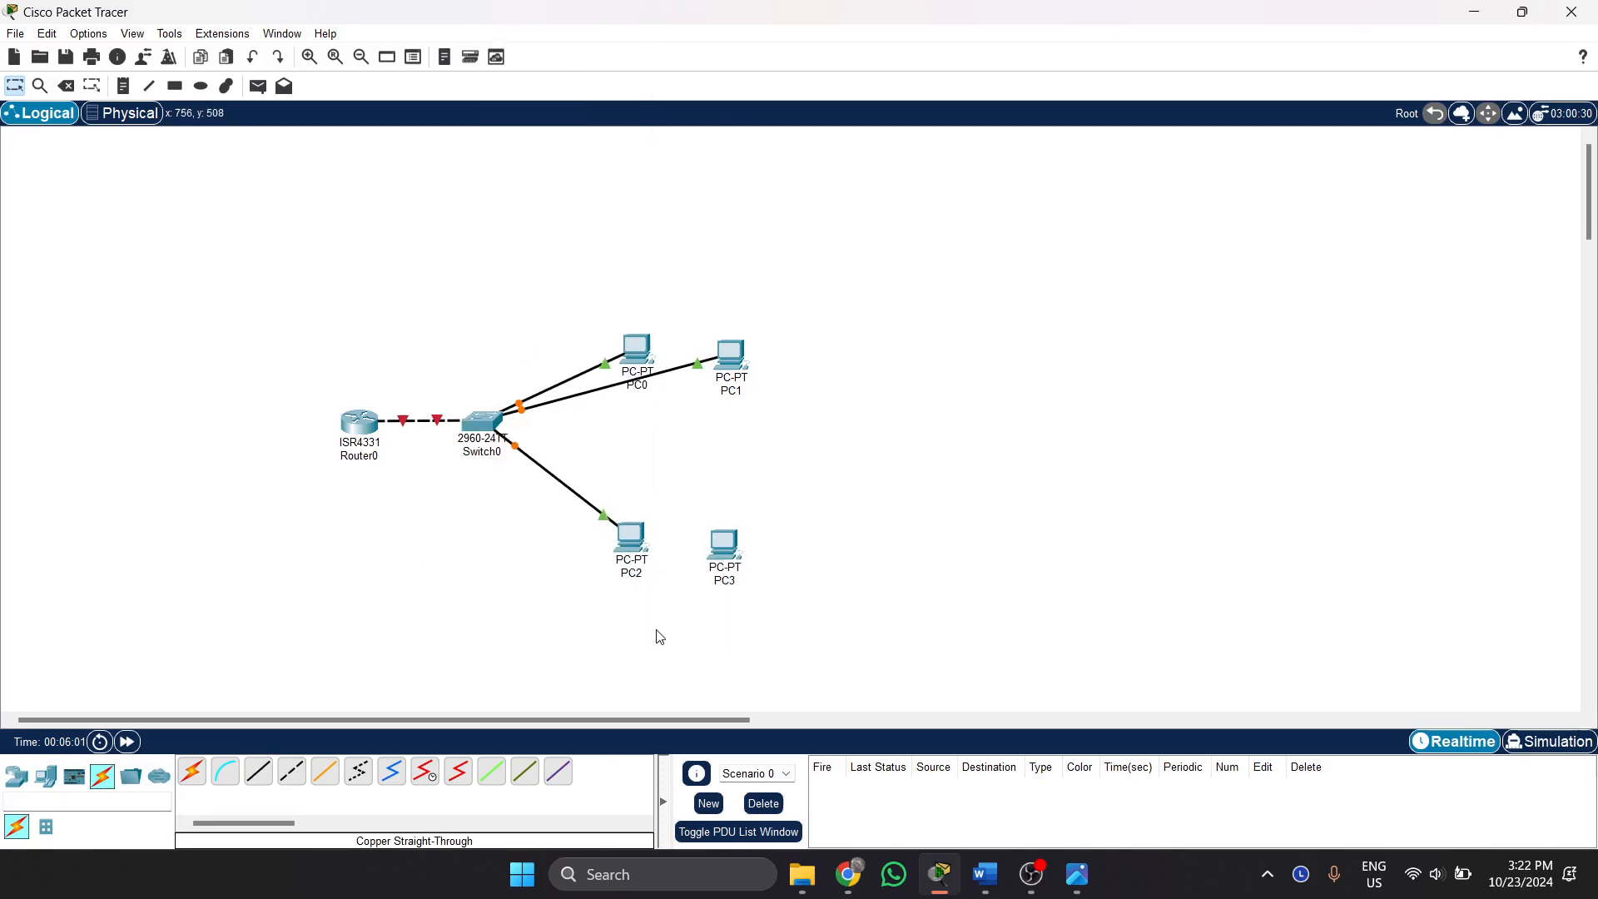
Connect Switch0 to PC3 with a copper straight-through cable and move the switch slightly farther from the router.
click(265, 777)
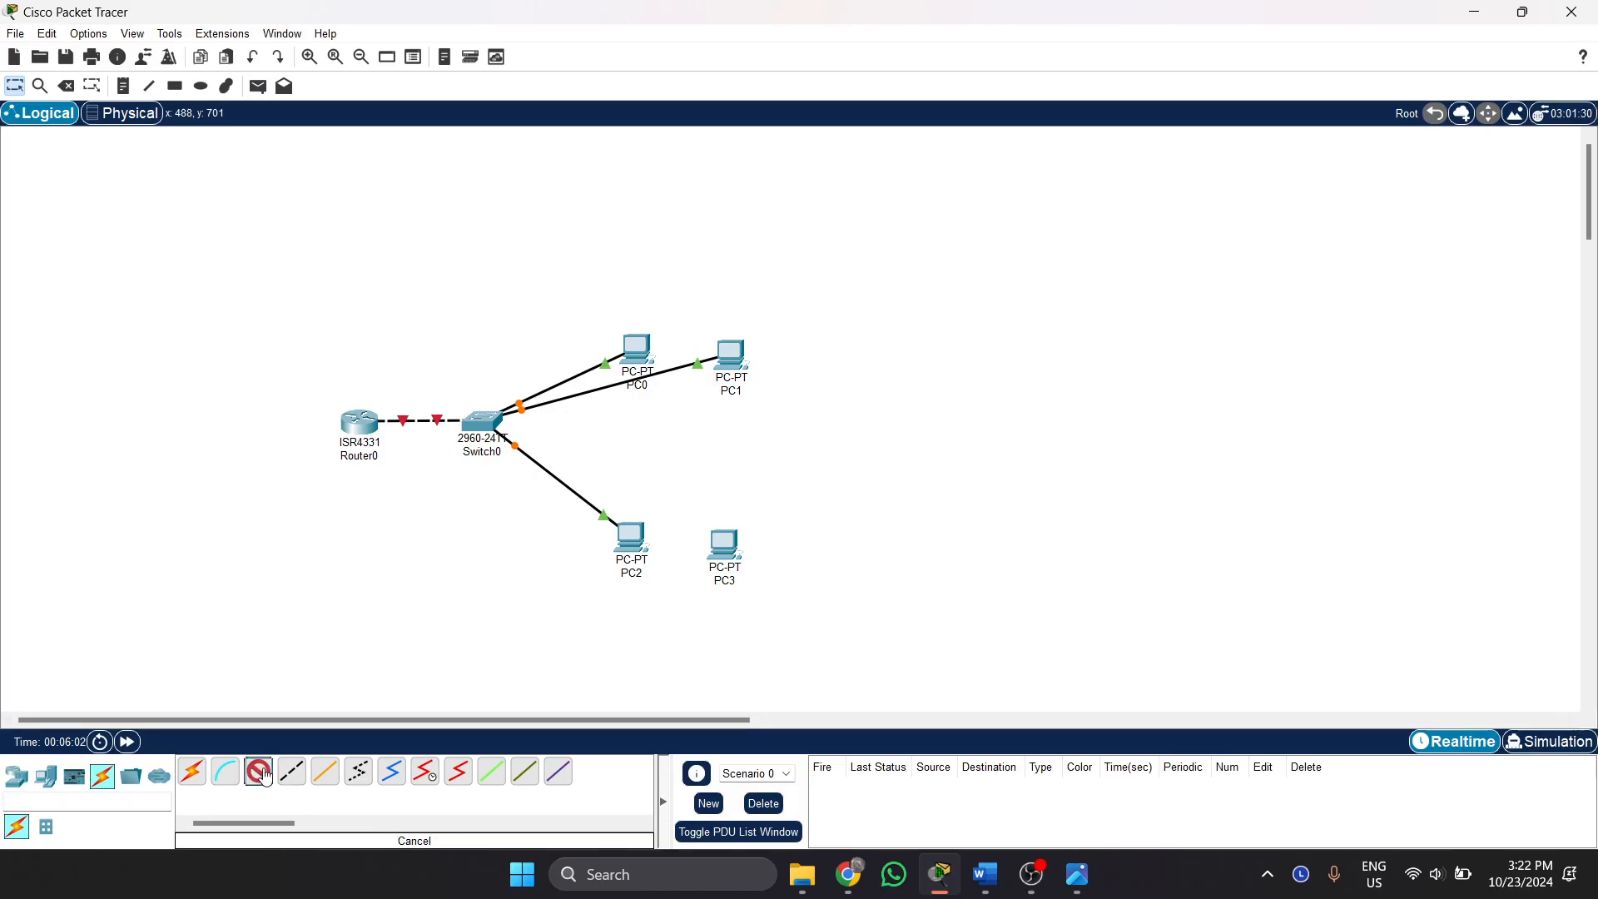
click(487, 421)
click(557, 452)
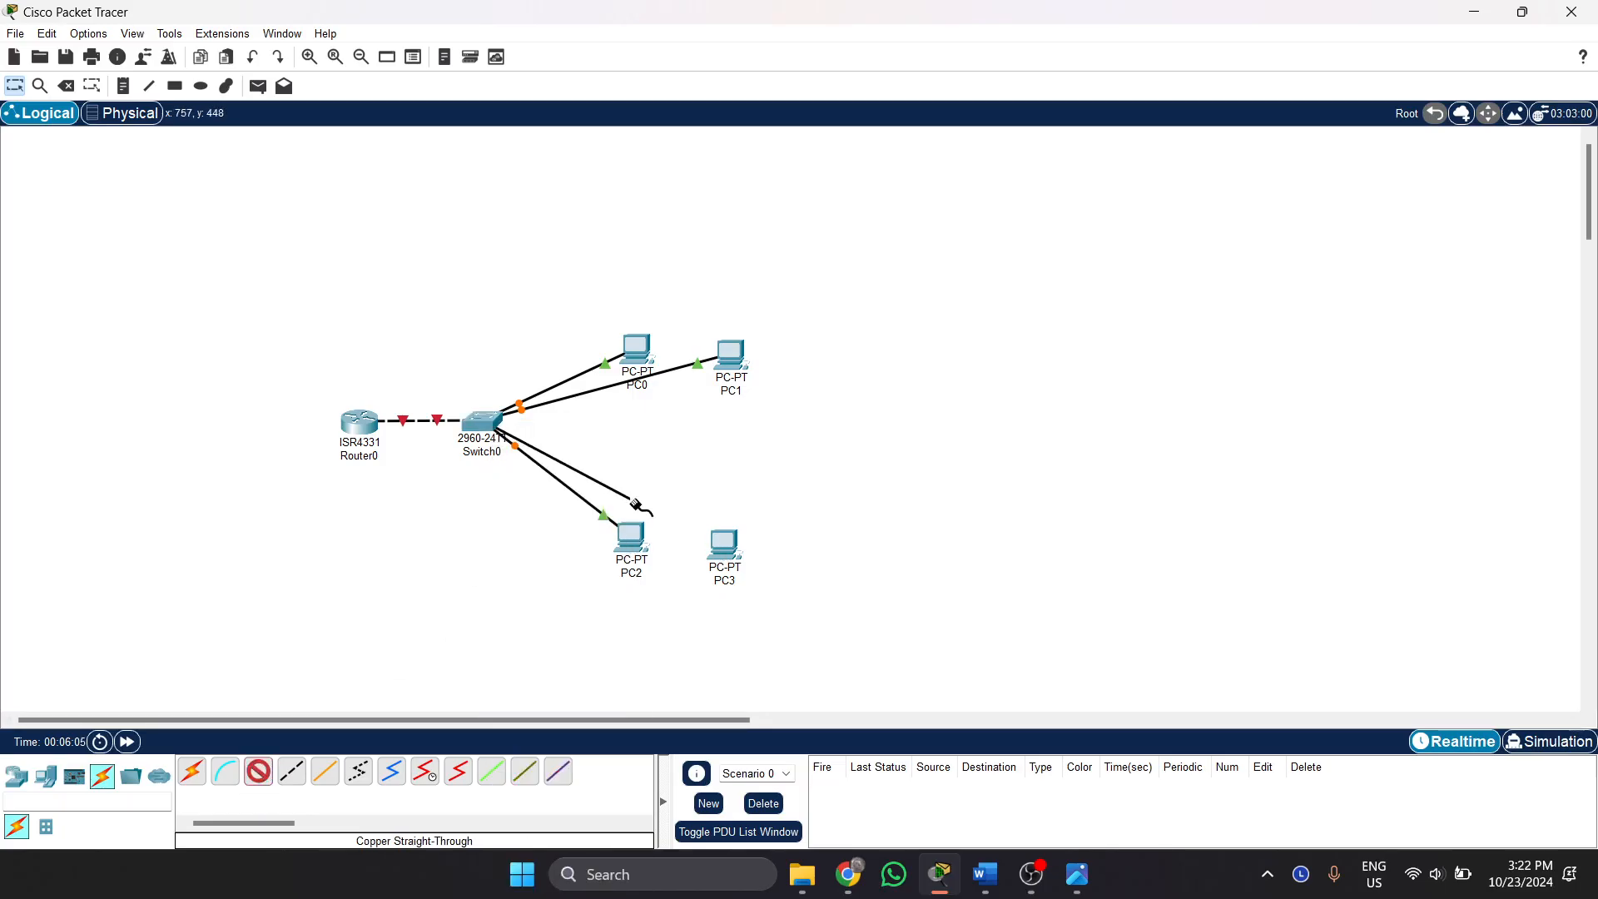
click(737, 549)
click(759, 611)
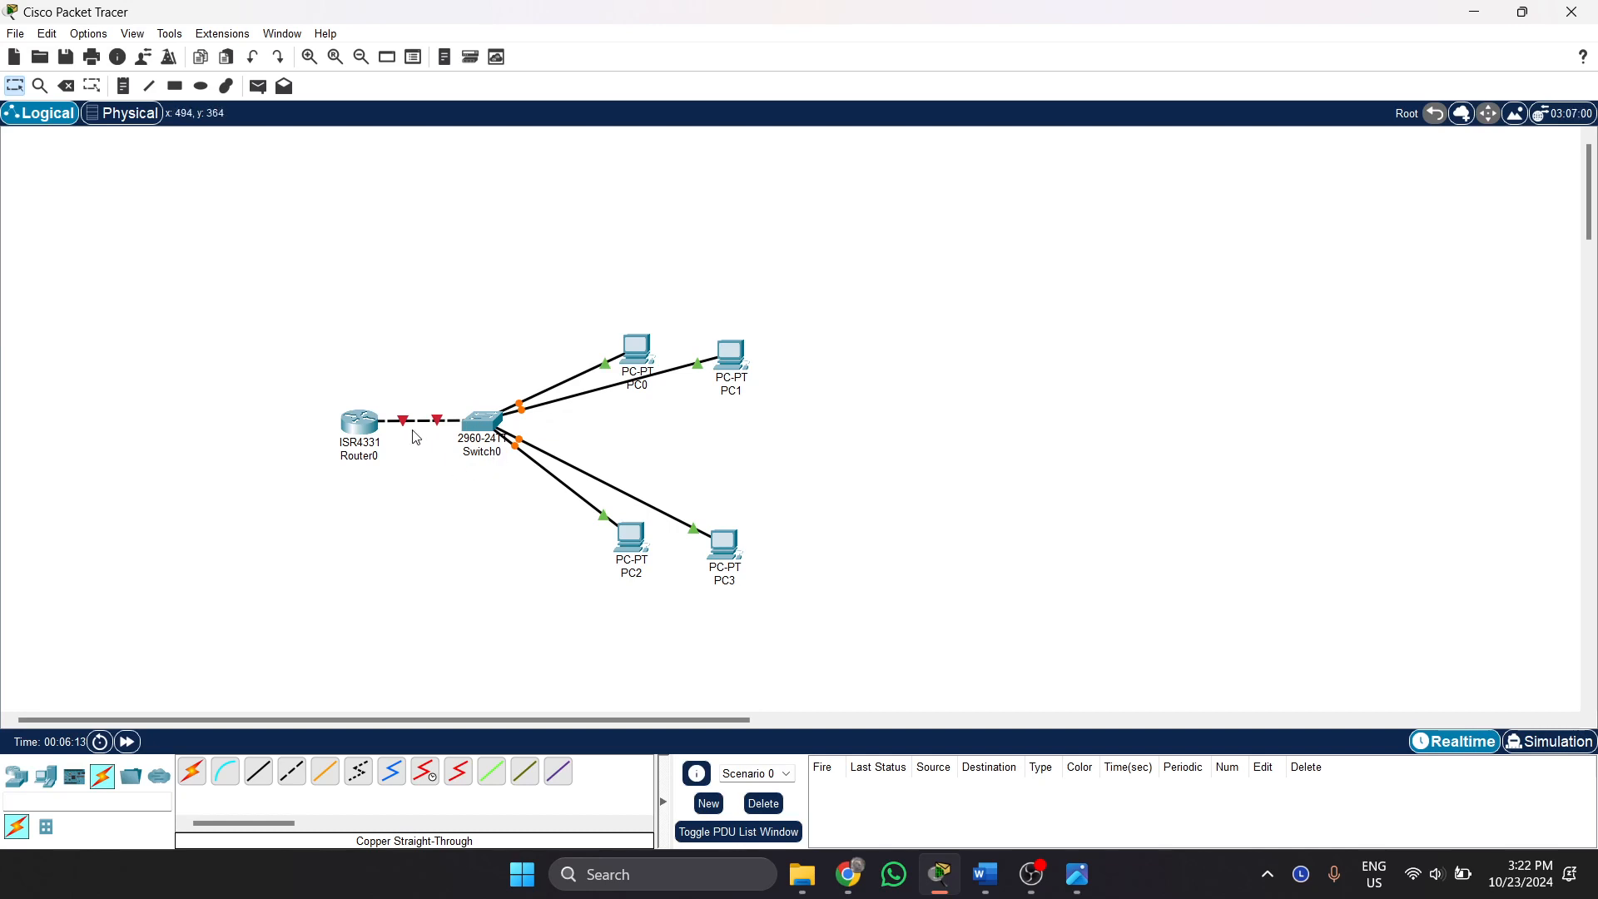
mouse_move(371, 429)
drag(482, 428, 511, 433)
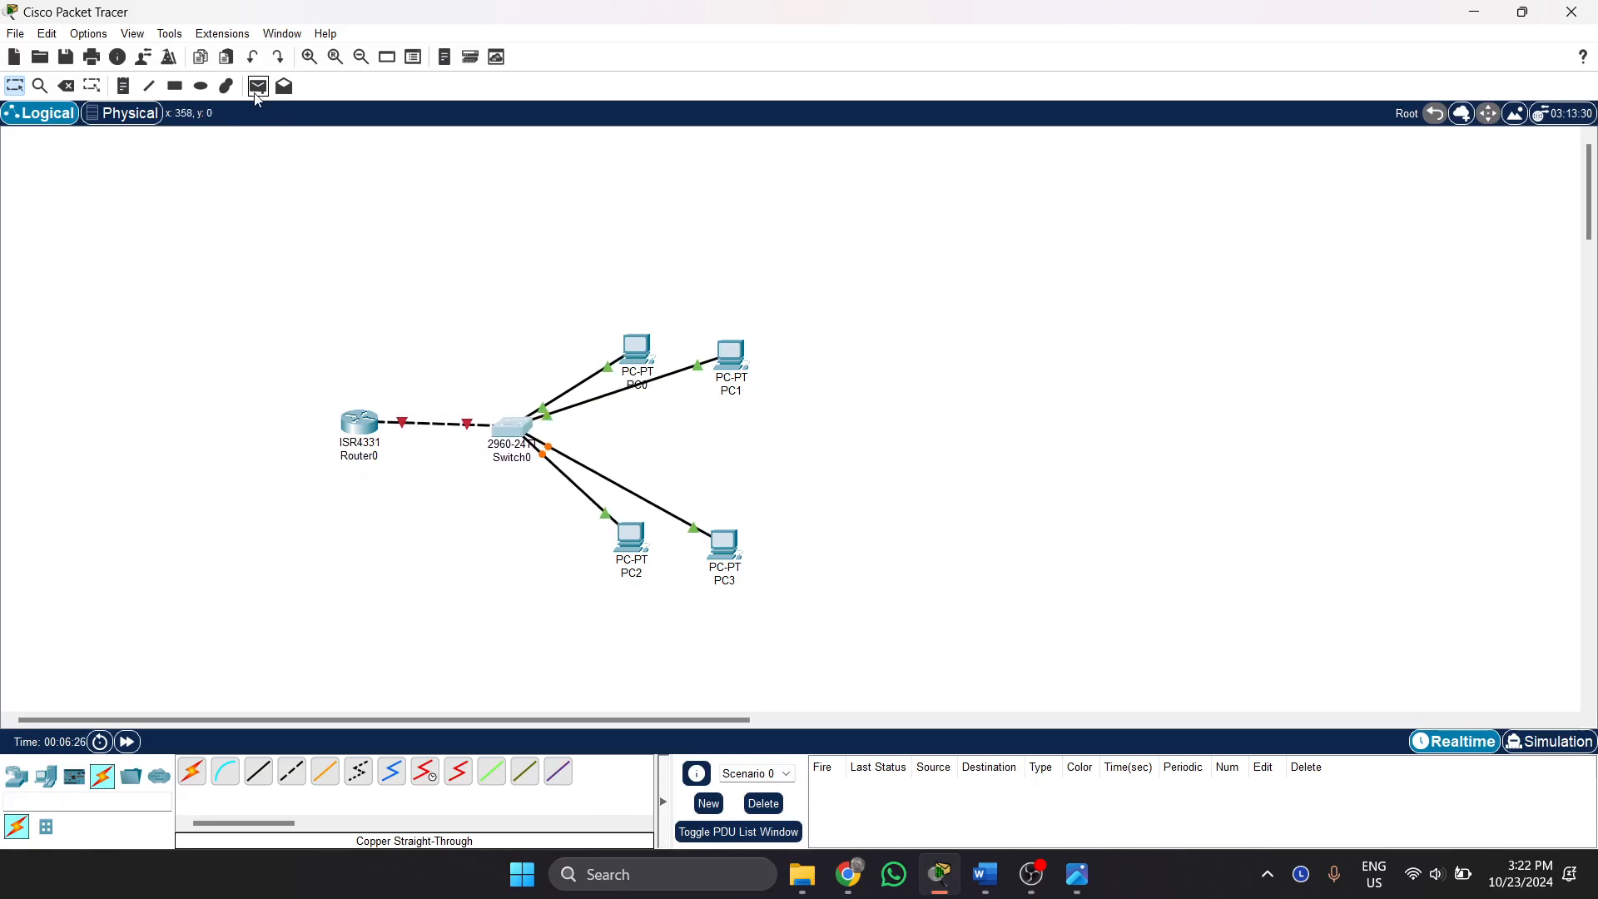
Configure the ellipse drawing tool to fill shapes with orange (#ffaa00), discarding the unfilled ellipse drawn around PC0 and PC1.
click(201, 85)
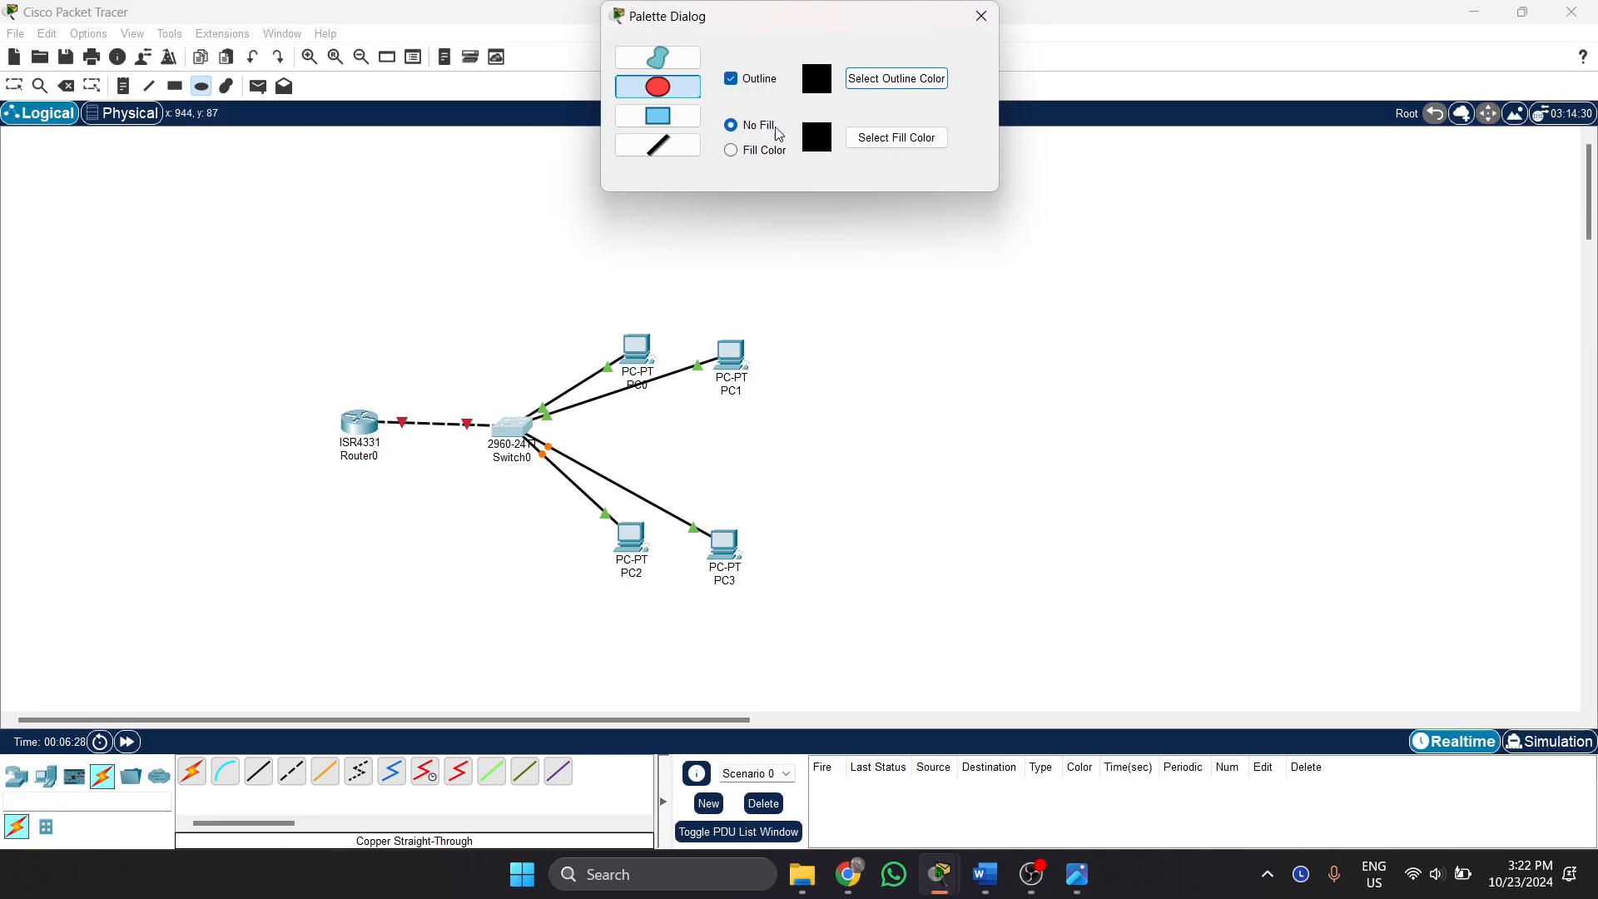
click(875, 142)
click(714, 348)
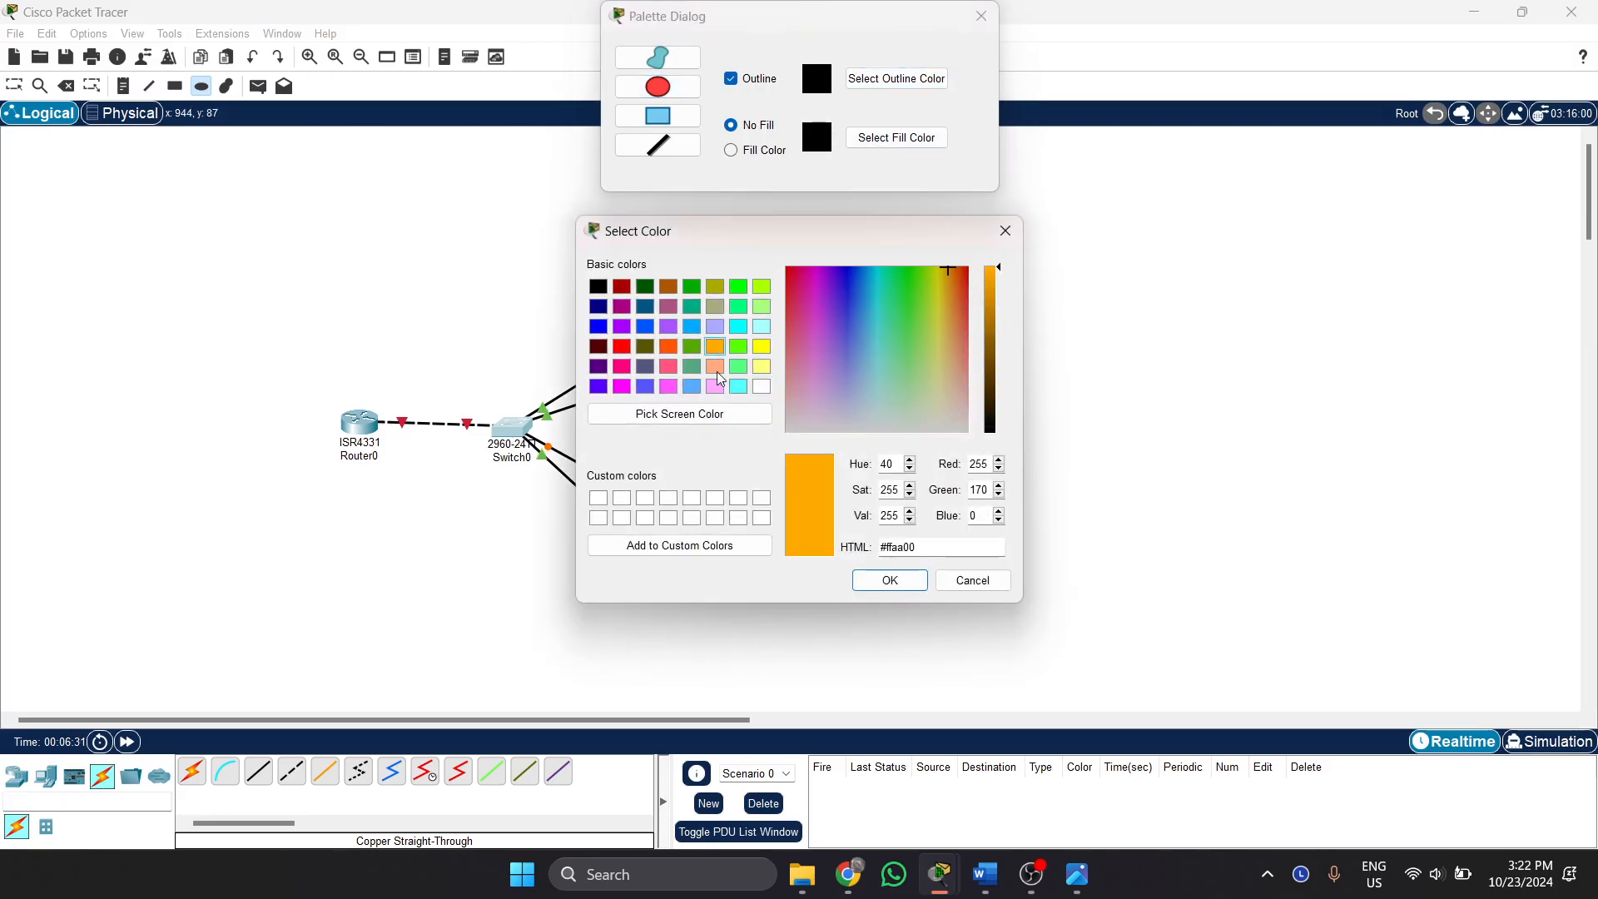
click(881, 586)
drag(582, 285, 920, 425)
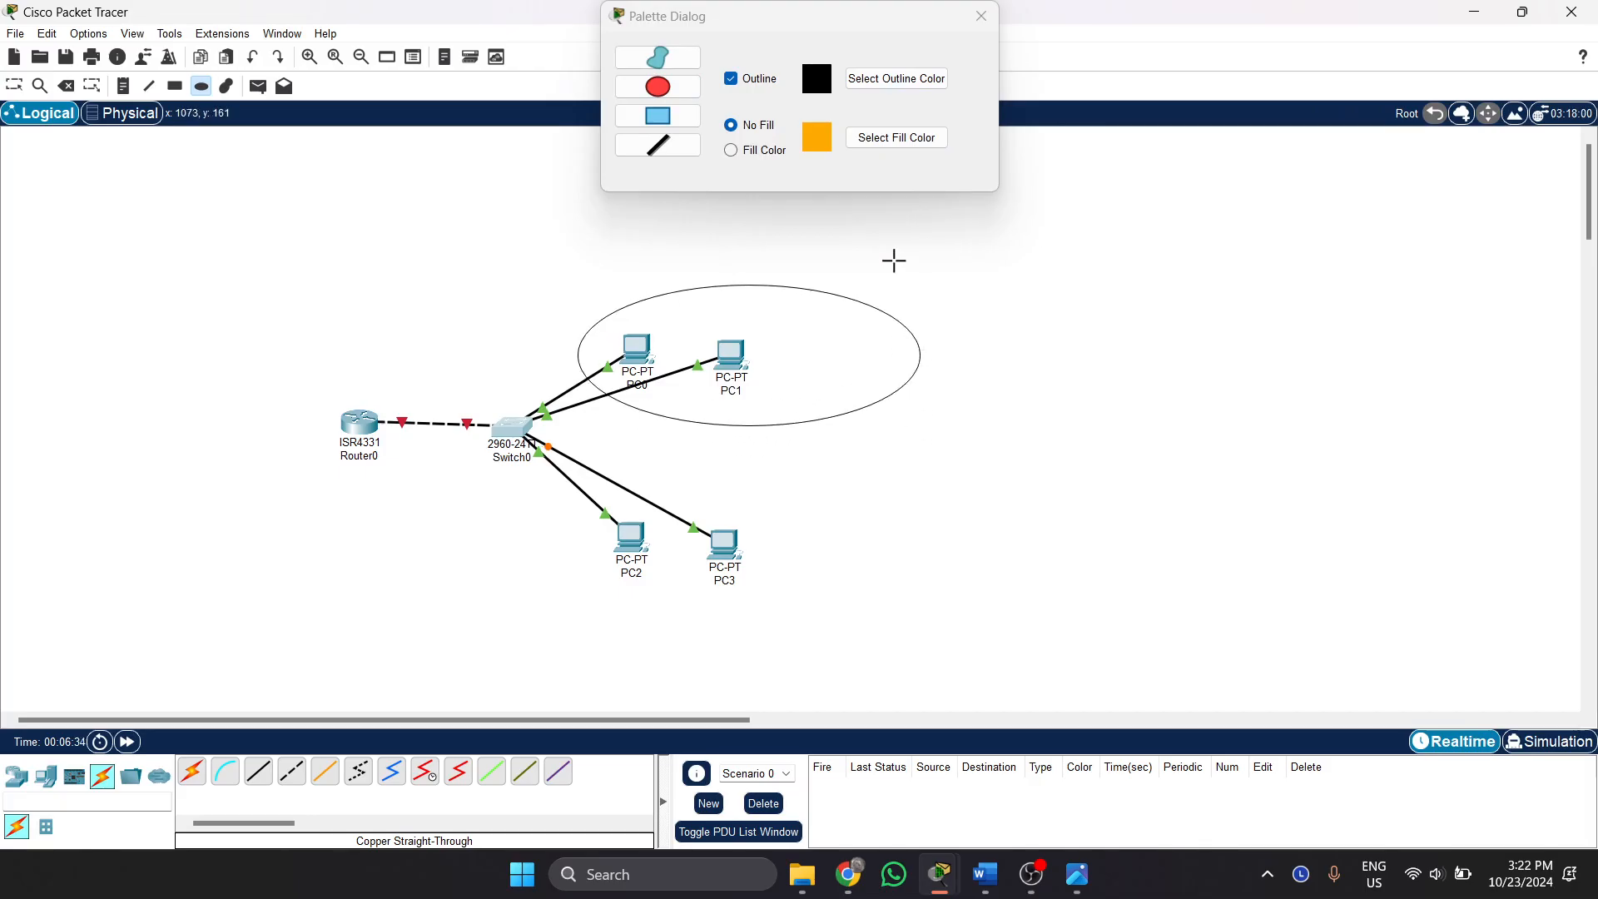
key(ctrl+z)
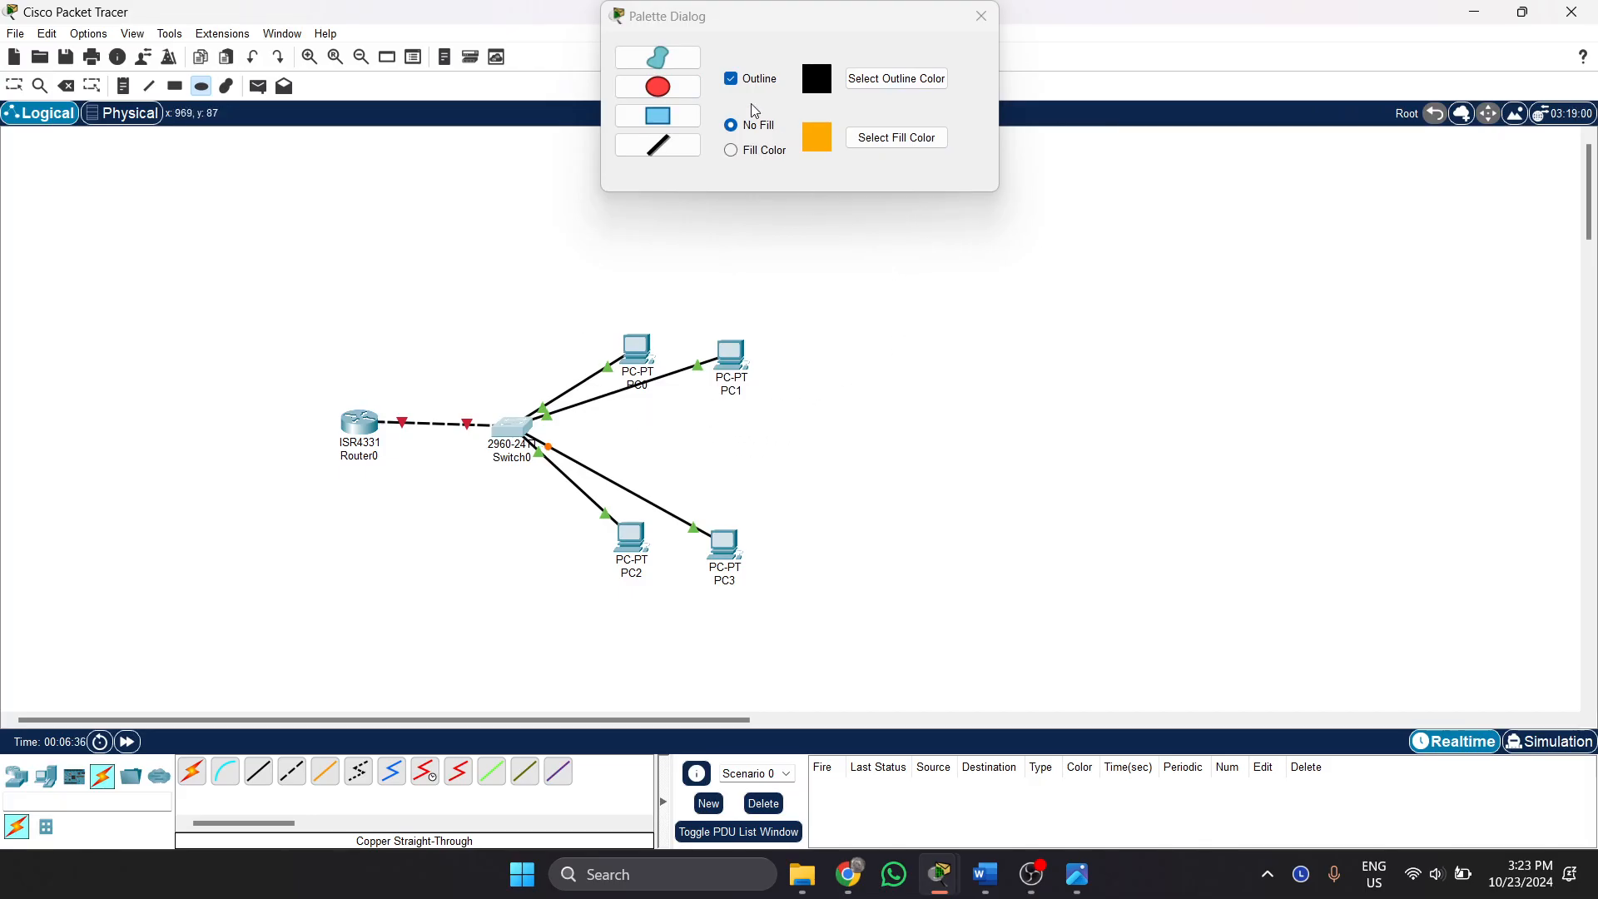
click(736, 150)
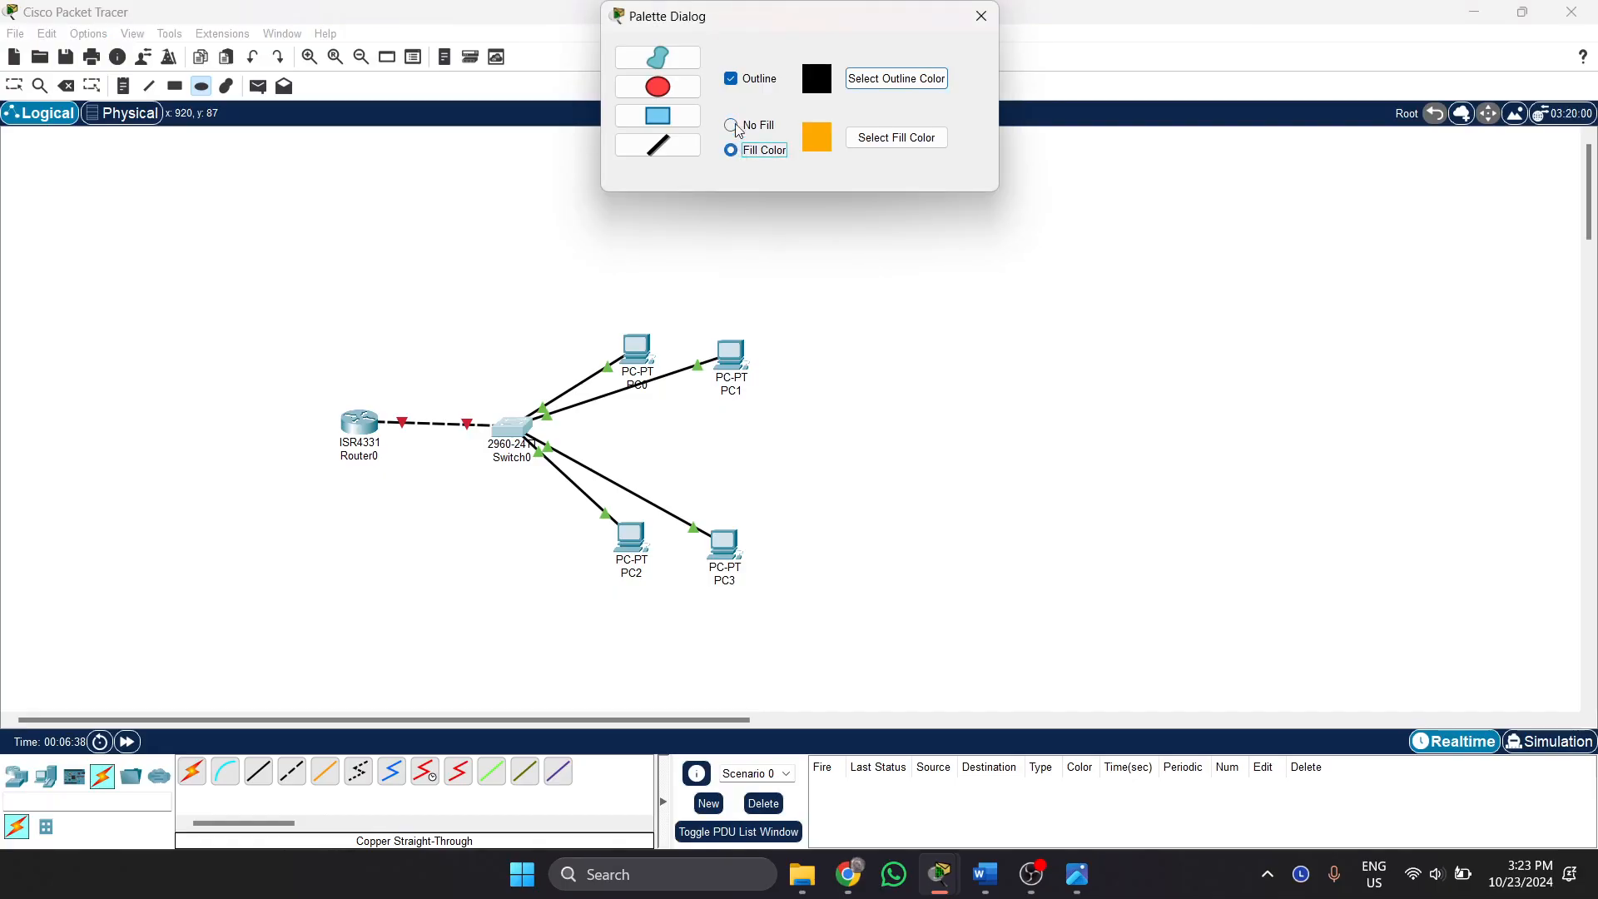
Draw an orange ellipse without outline around PC0 and PC1, and a bright green one around PC2 and PC3.
click(731, 78)
drag(580, 297, 919, 429)
click(879, 140)
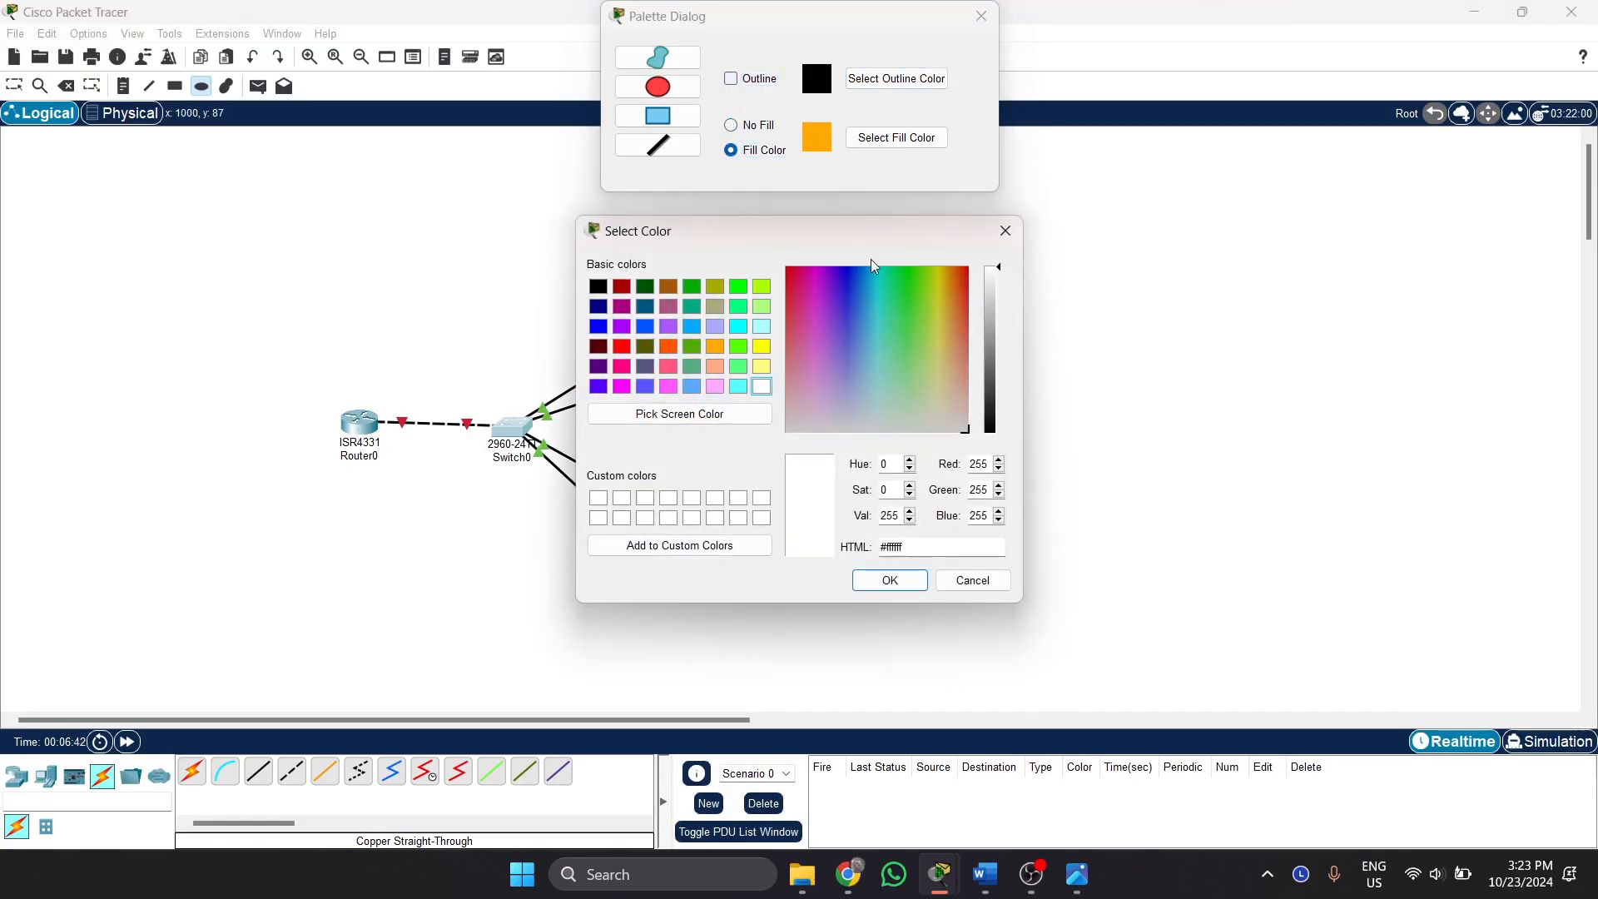
click(741, 347)
click(889, 580)
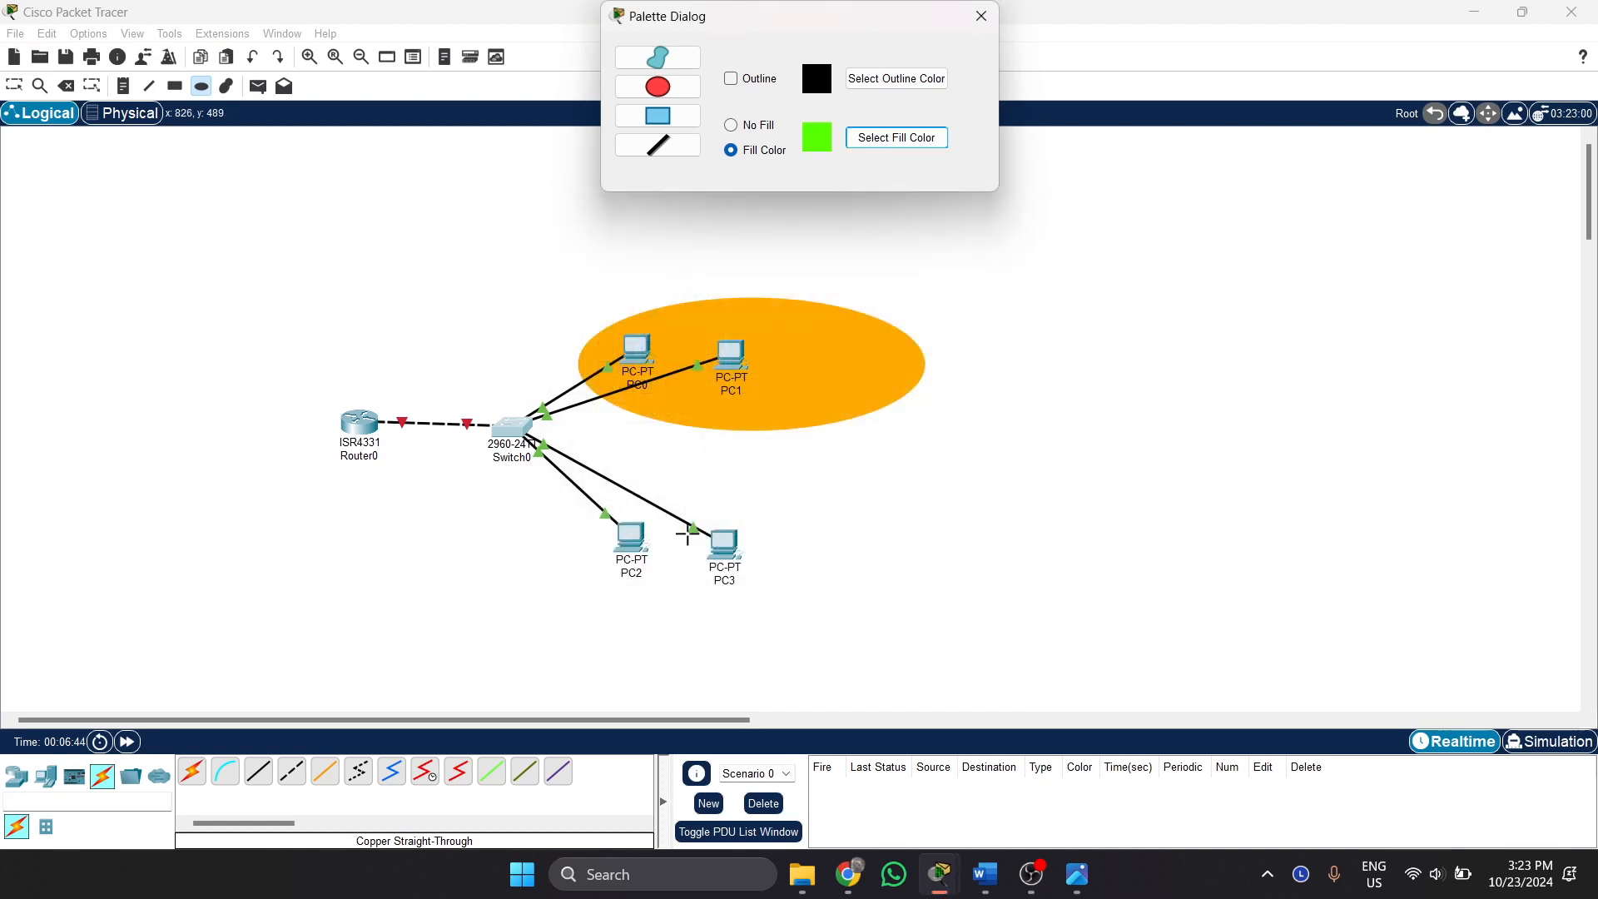
drag(584, 476, 931, 598)
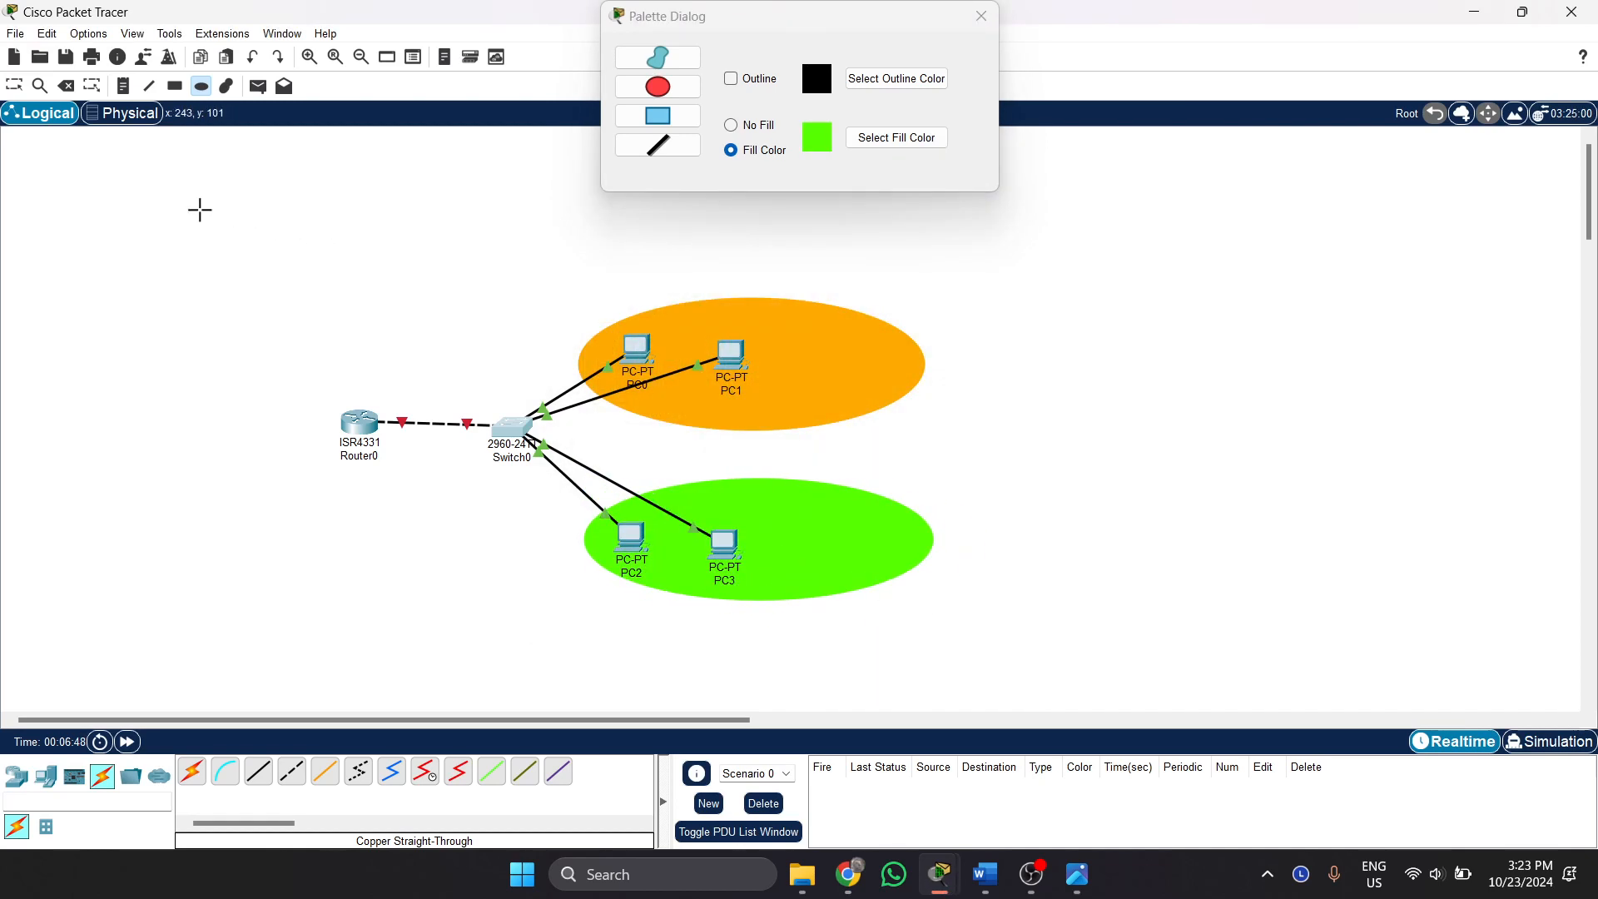
Label the orange ellipse 192.168.1.0 and the green ellipse 192.168.2.0.
click(14, 85)
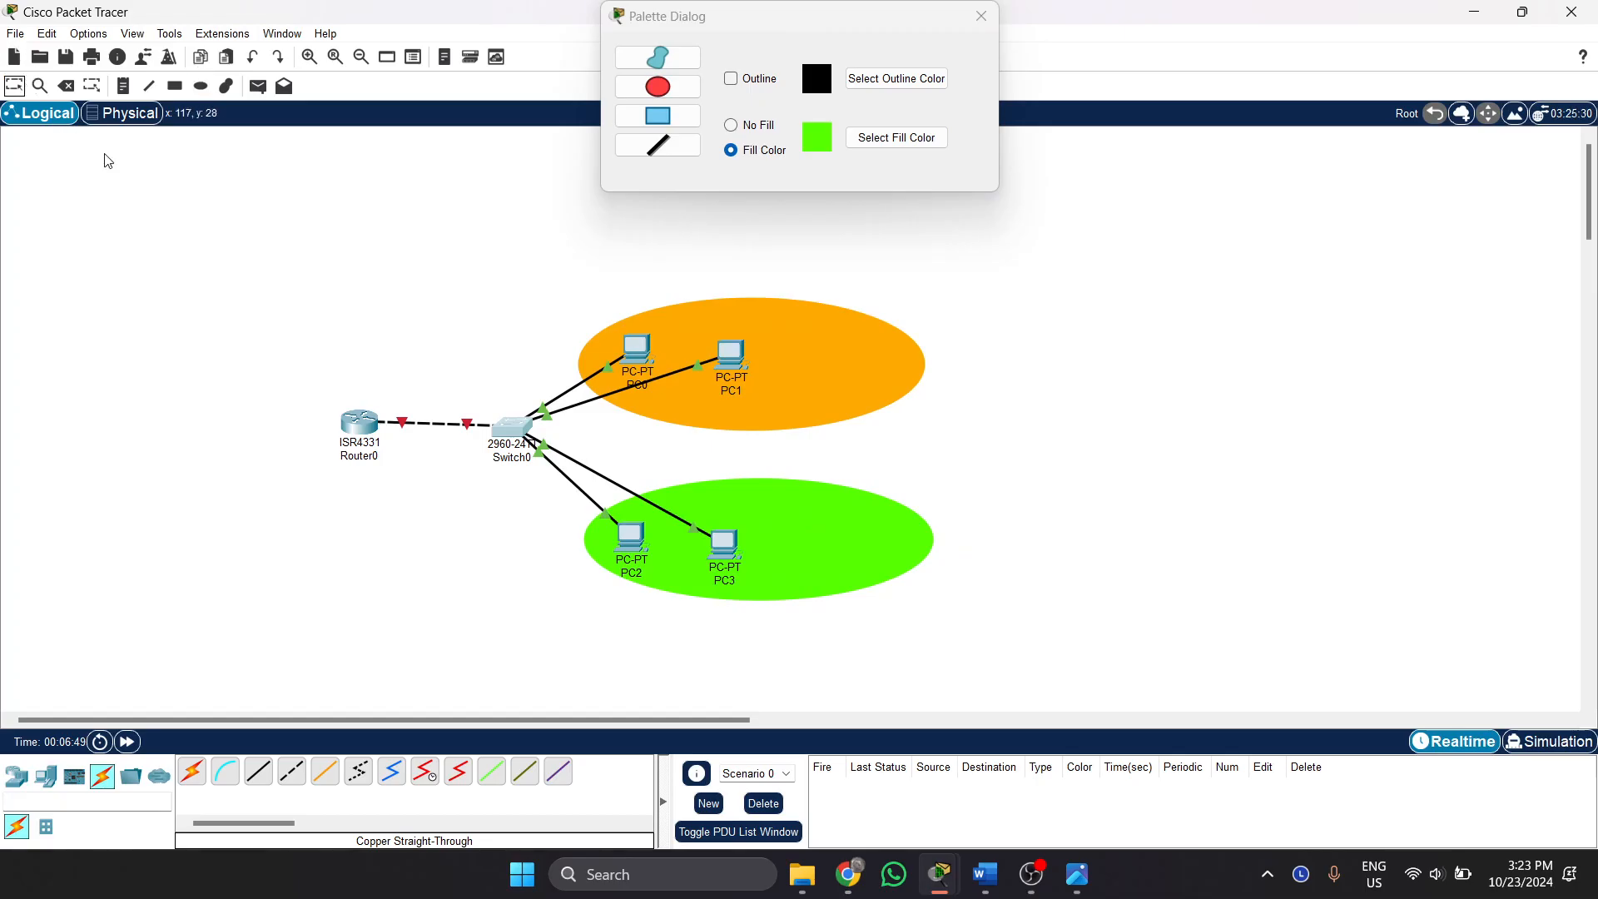
double_click(800, 363)
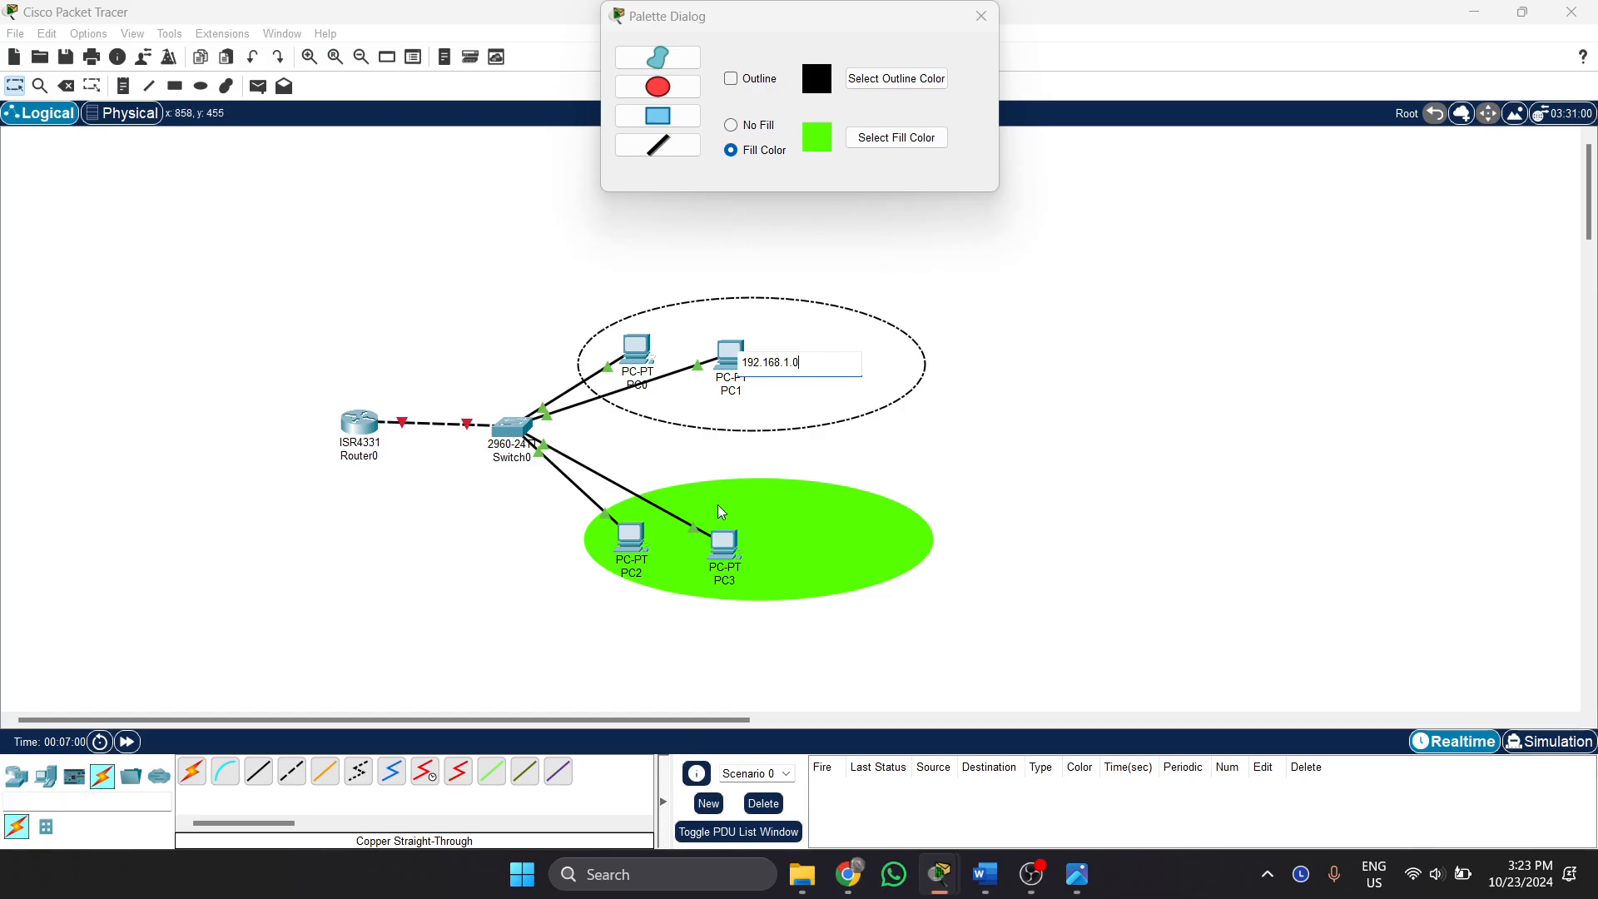
double_click(754, 498)
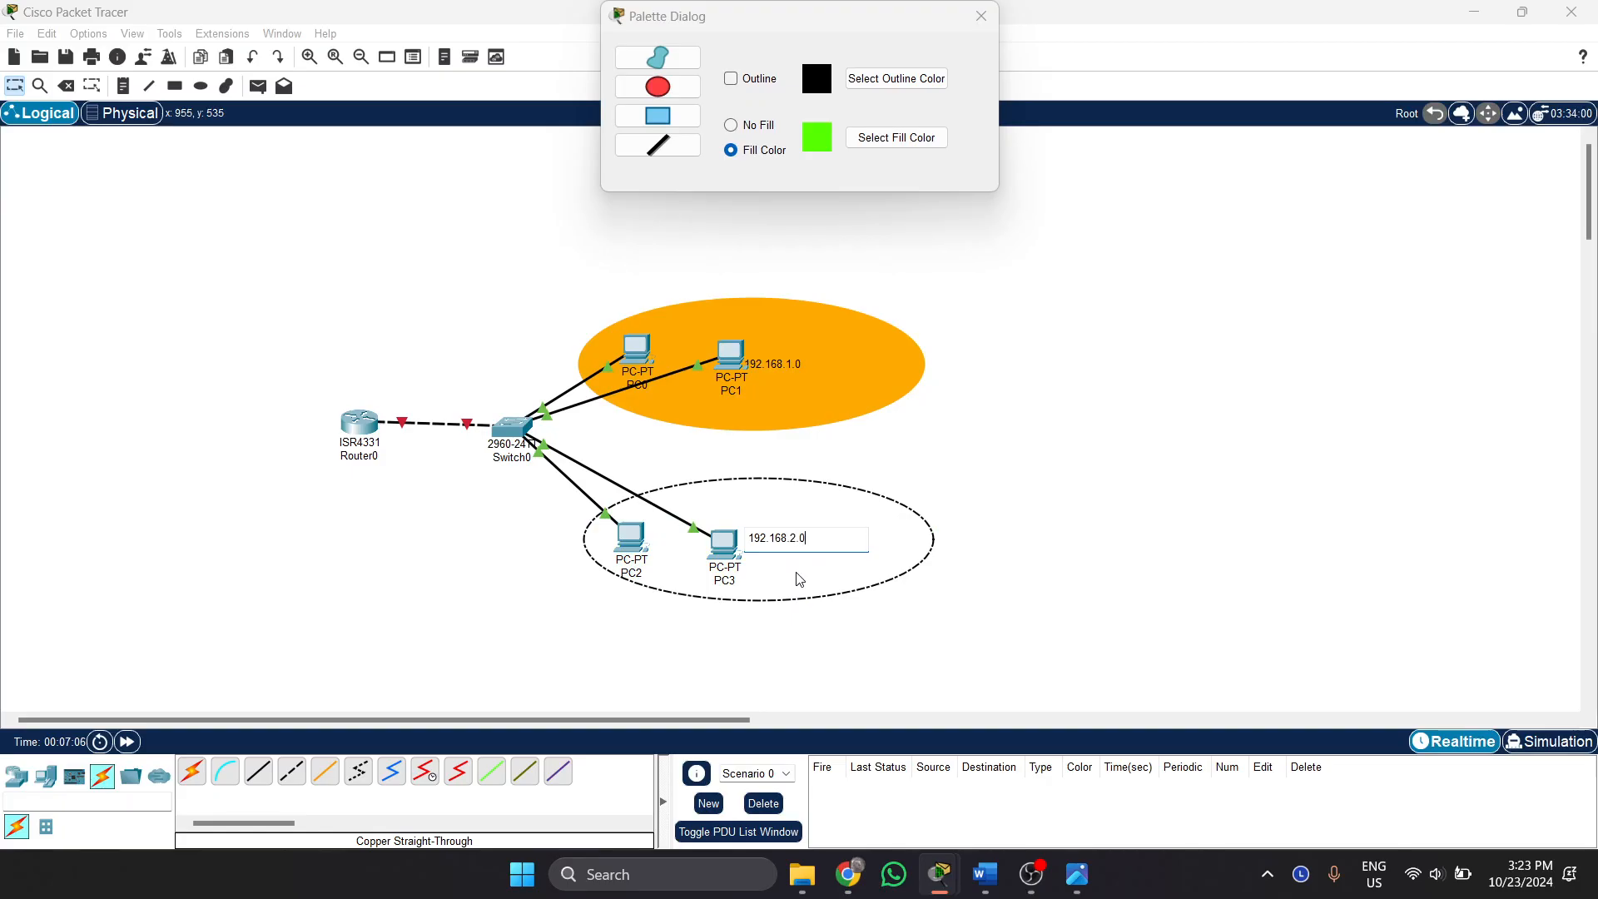
click(1045, 486)
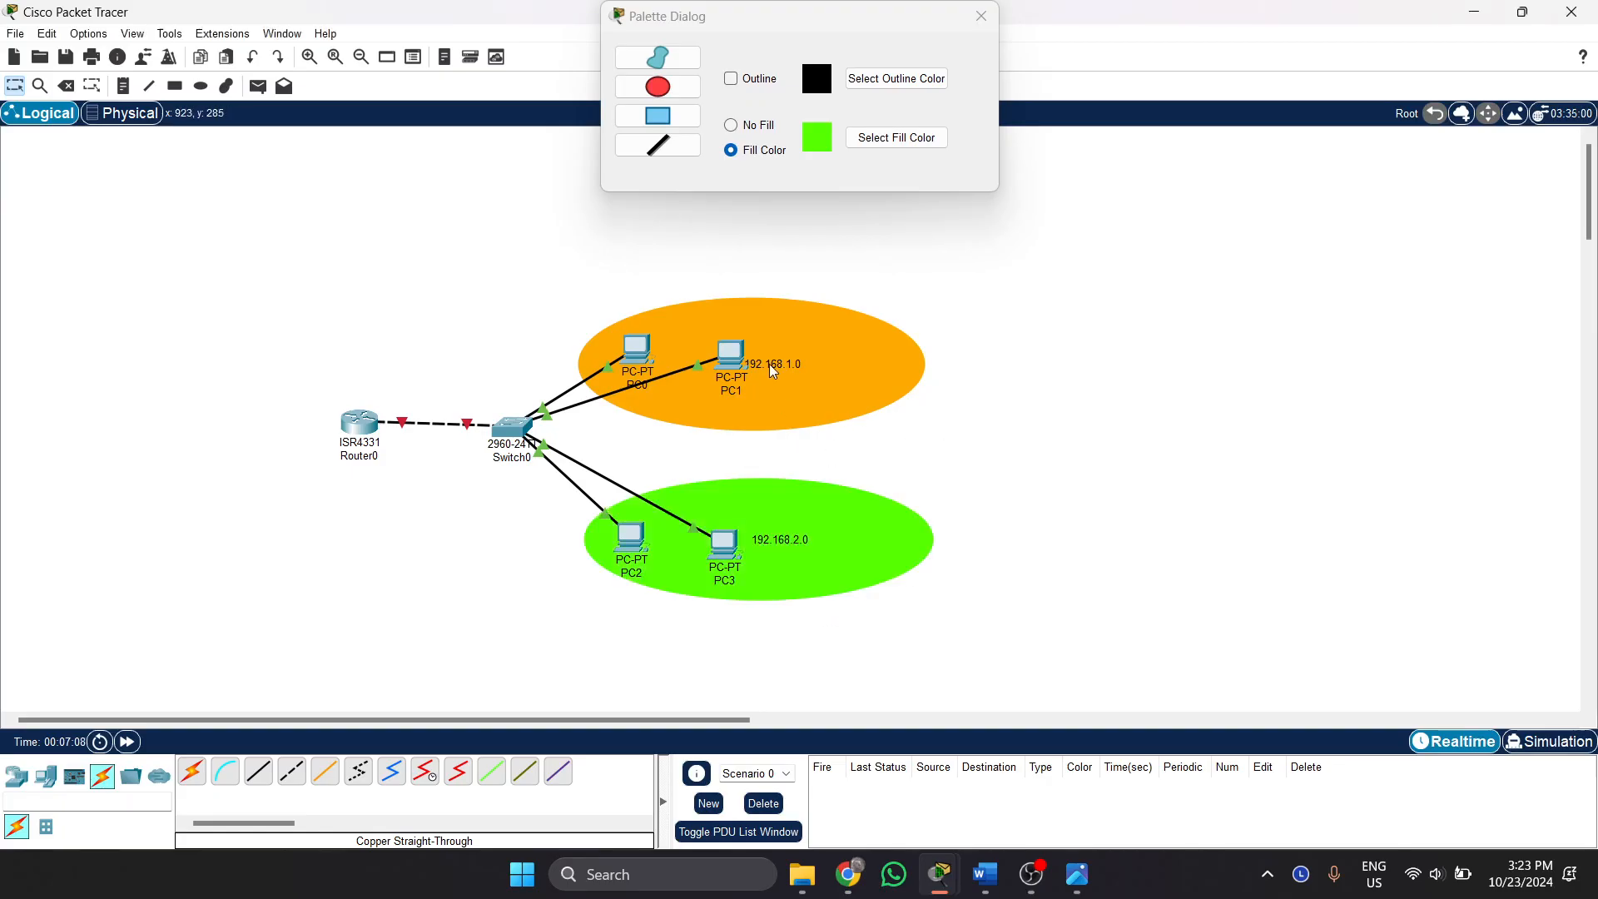
Move both subnet labels to the upper middle of their ellipses, clear of the PCs.
drag(805, 353, 830, 335)
drag(798, 546, 836, 516)
drag(825, 514, 762, 502)
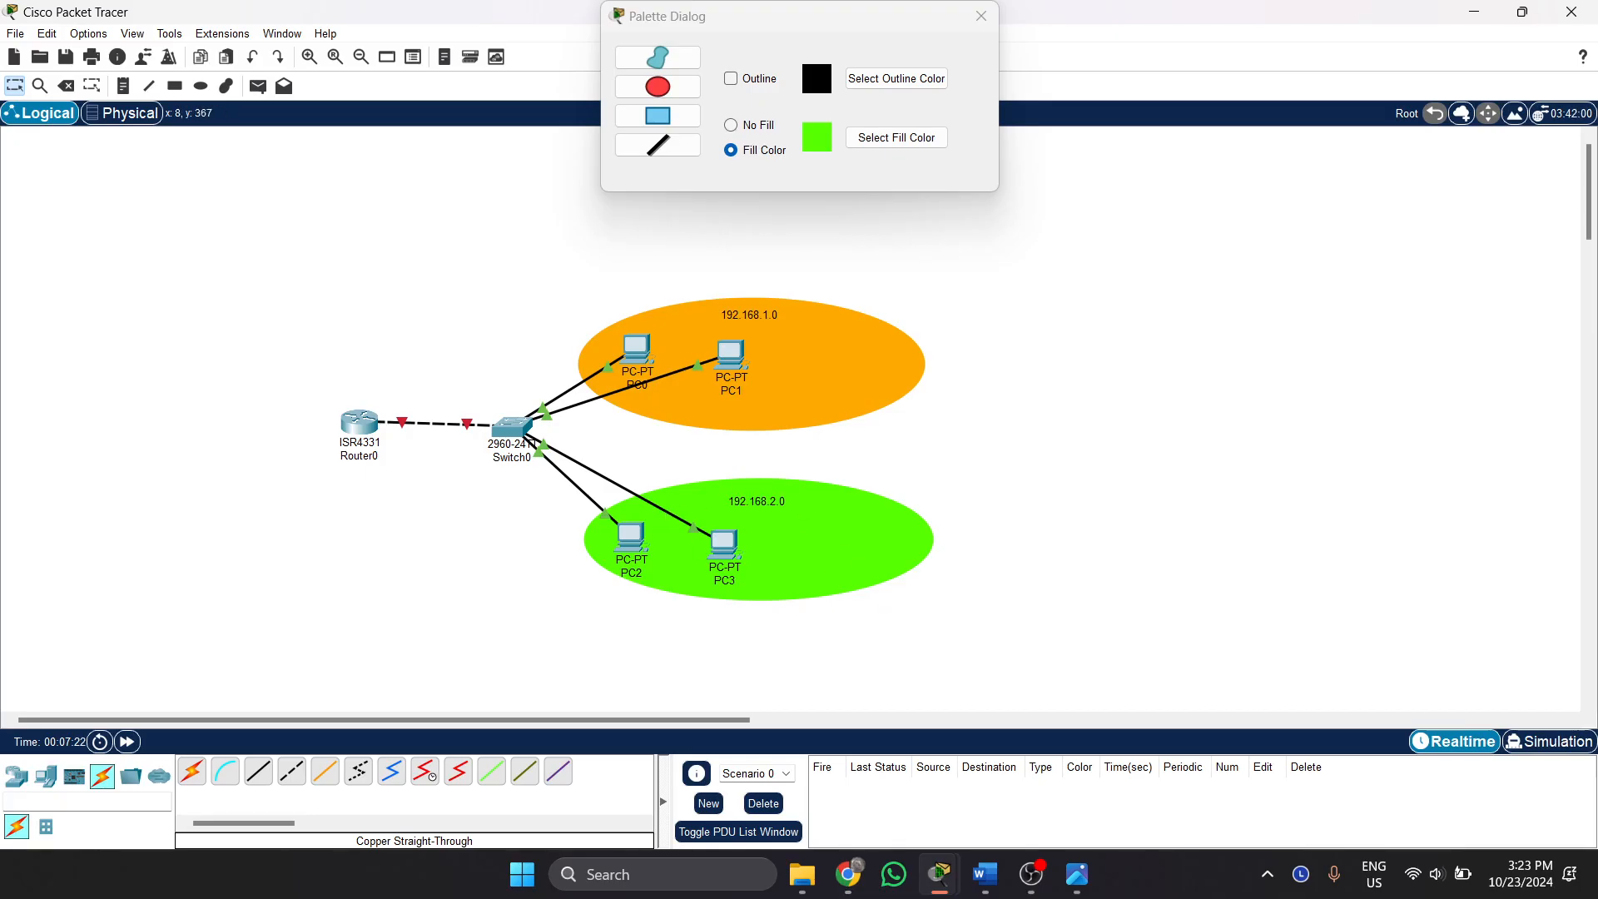
Close the drawing palette and open Router0's command-line interface.
key(alt+Tab)
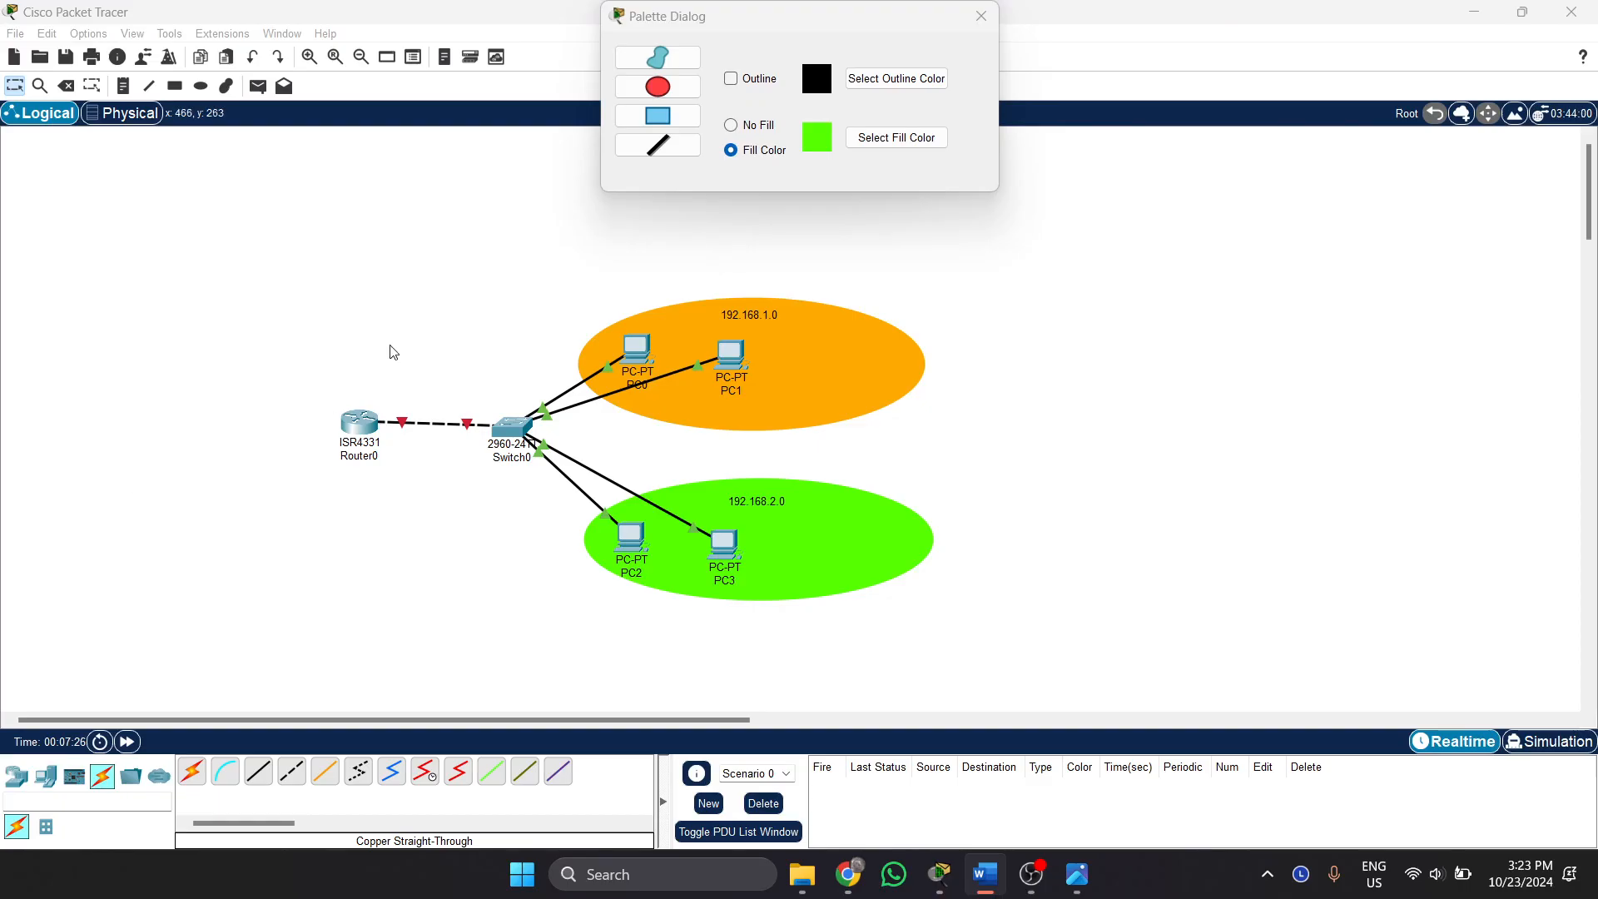
click(367, 429)
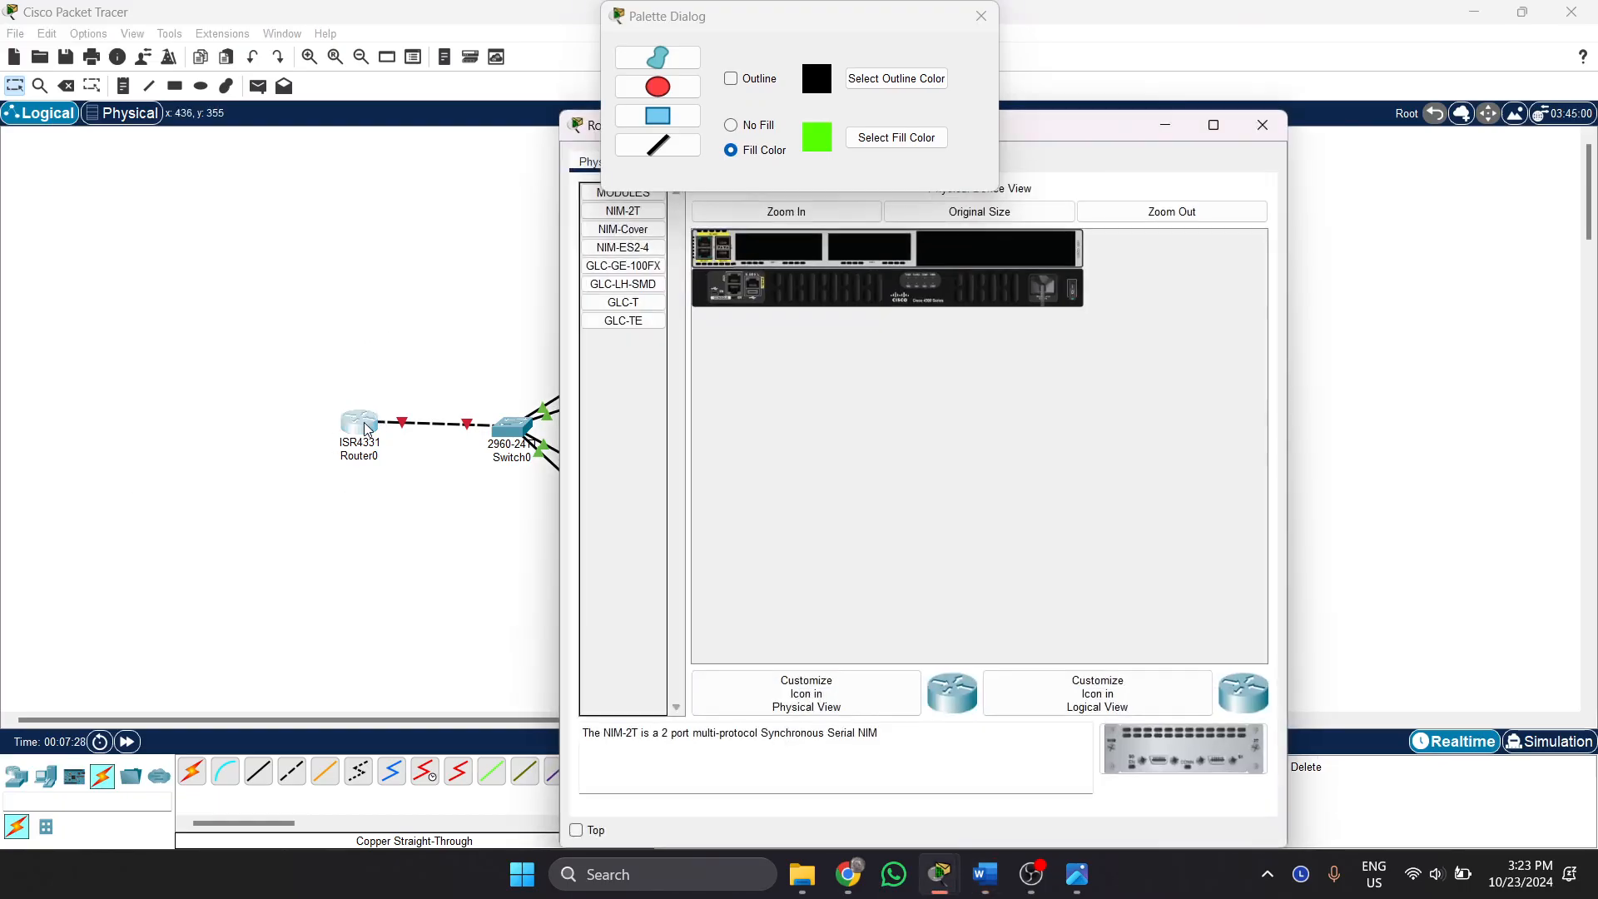
click(981, 16)
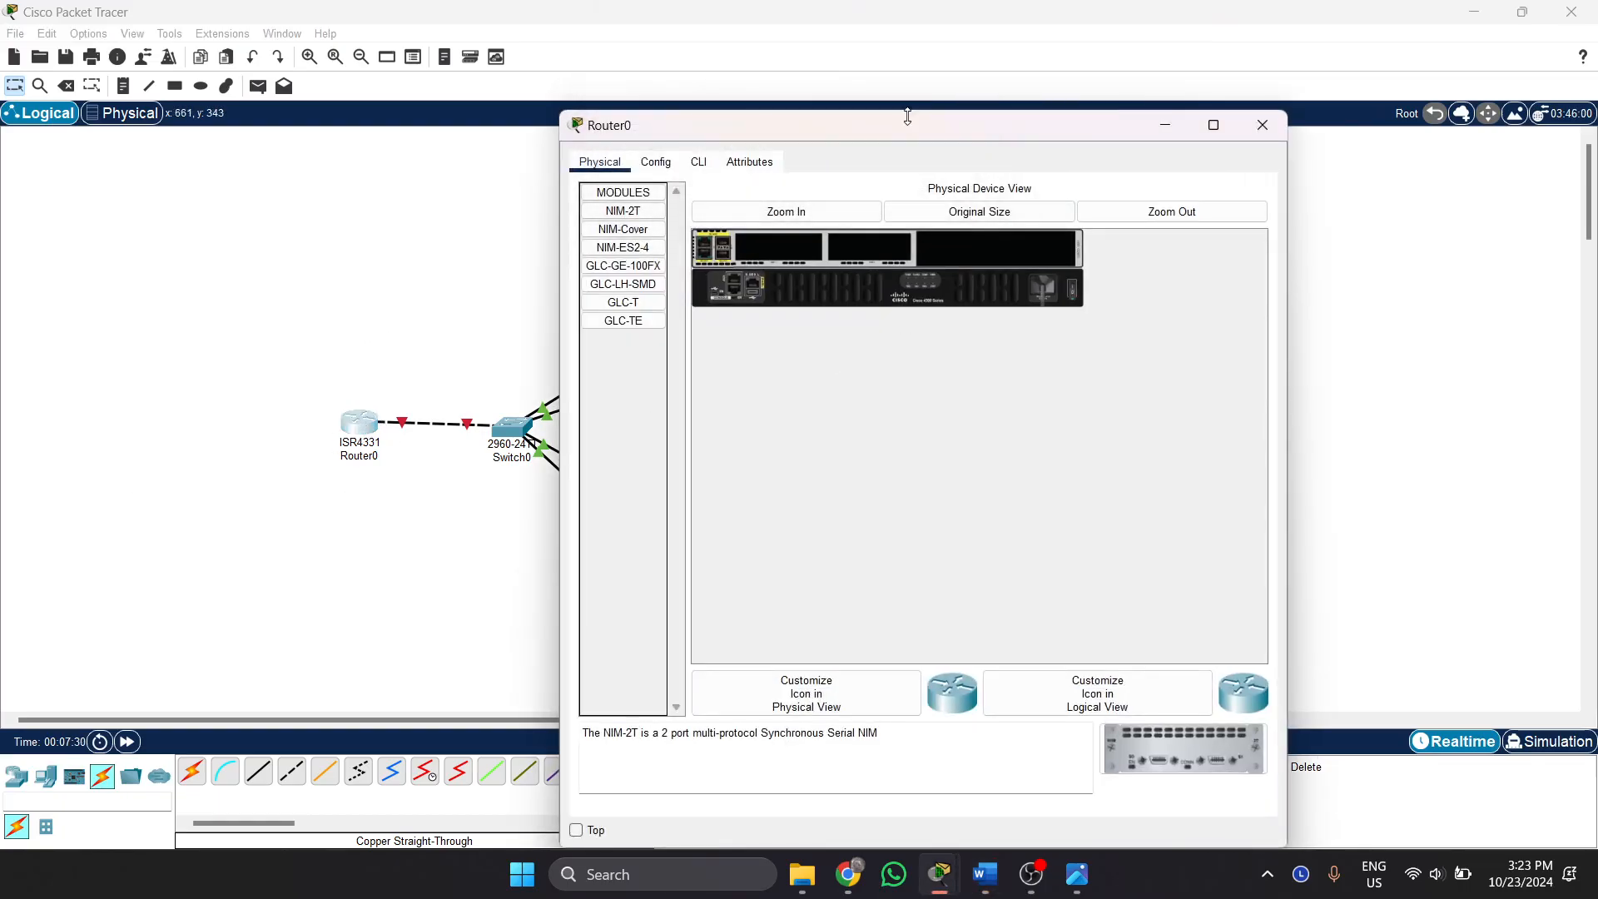
click(659, 162)
click(698, 162)
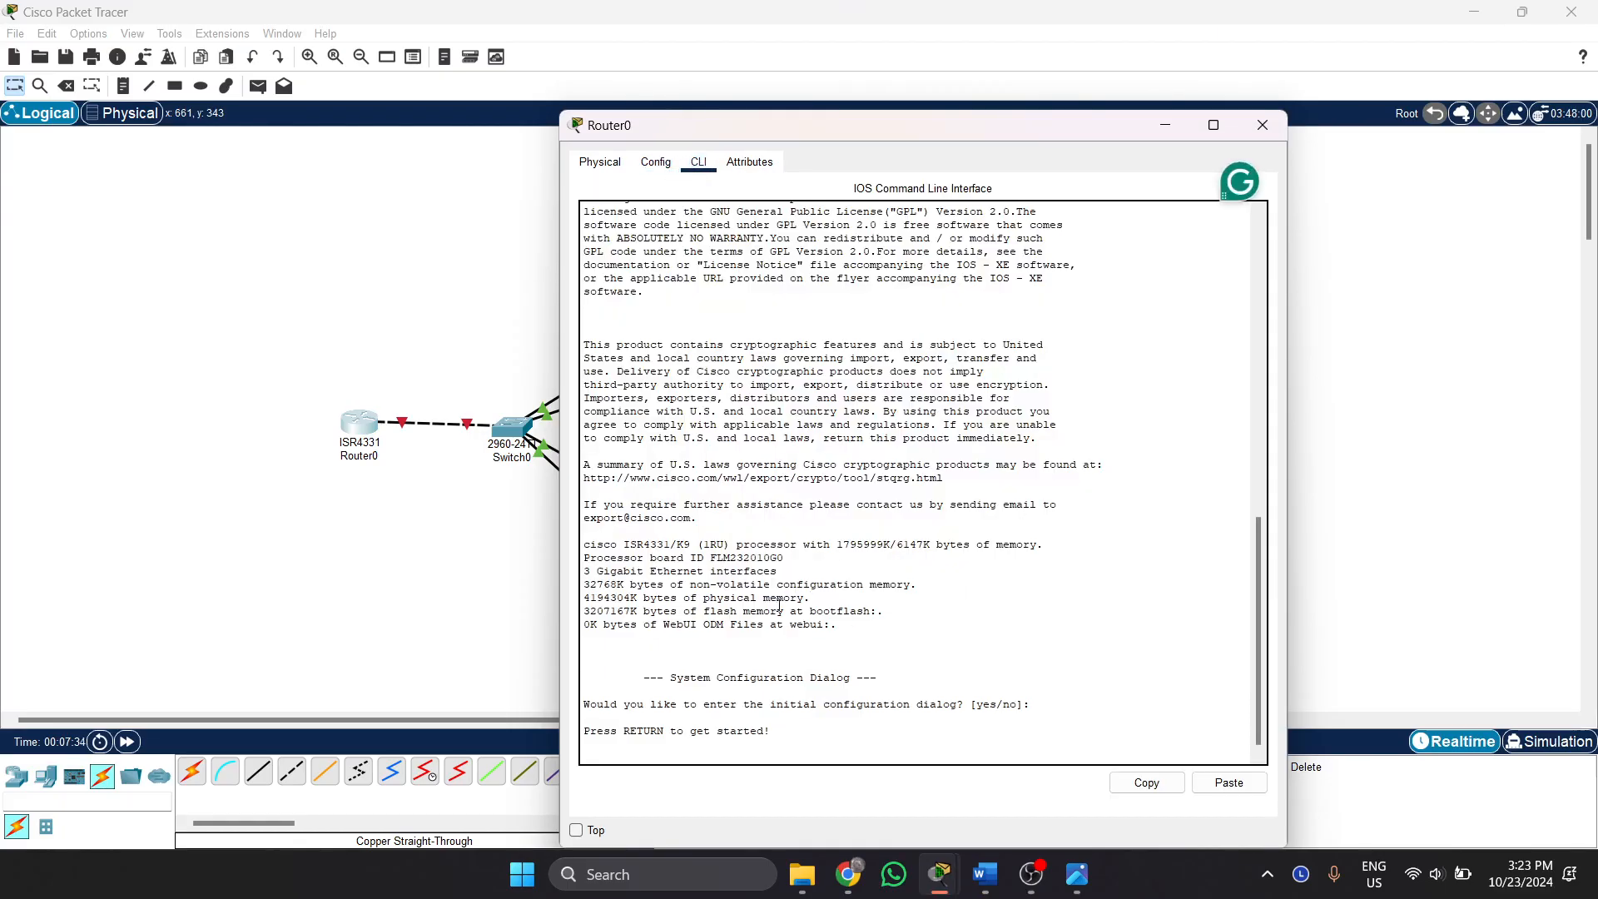
Enter privileged mode and then global configuration mode on Router0 with enable and configure terminal.
key(Return)
text(en)
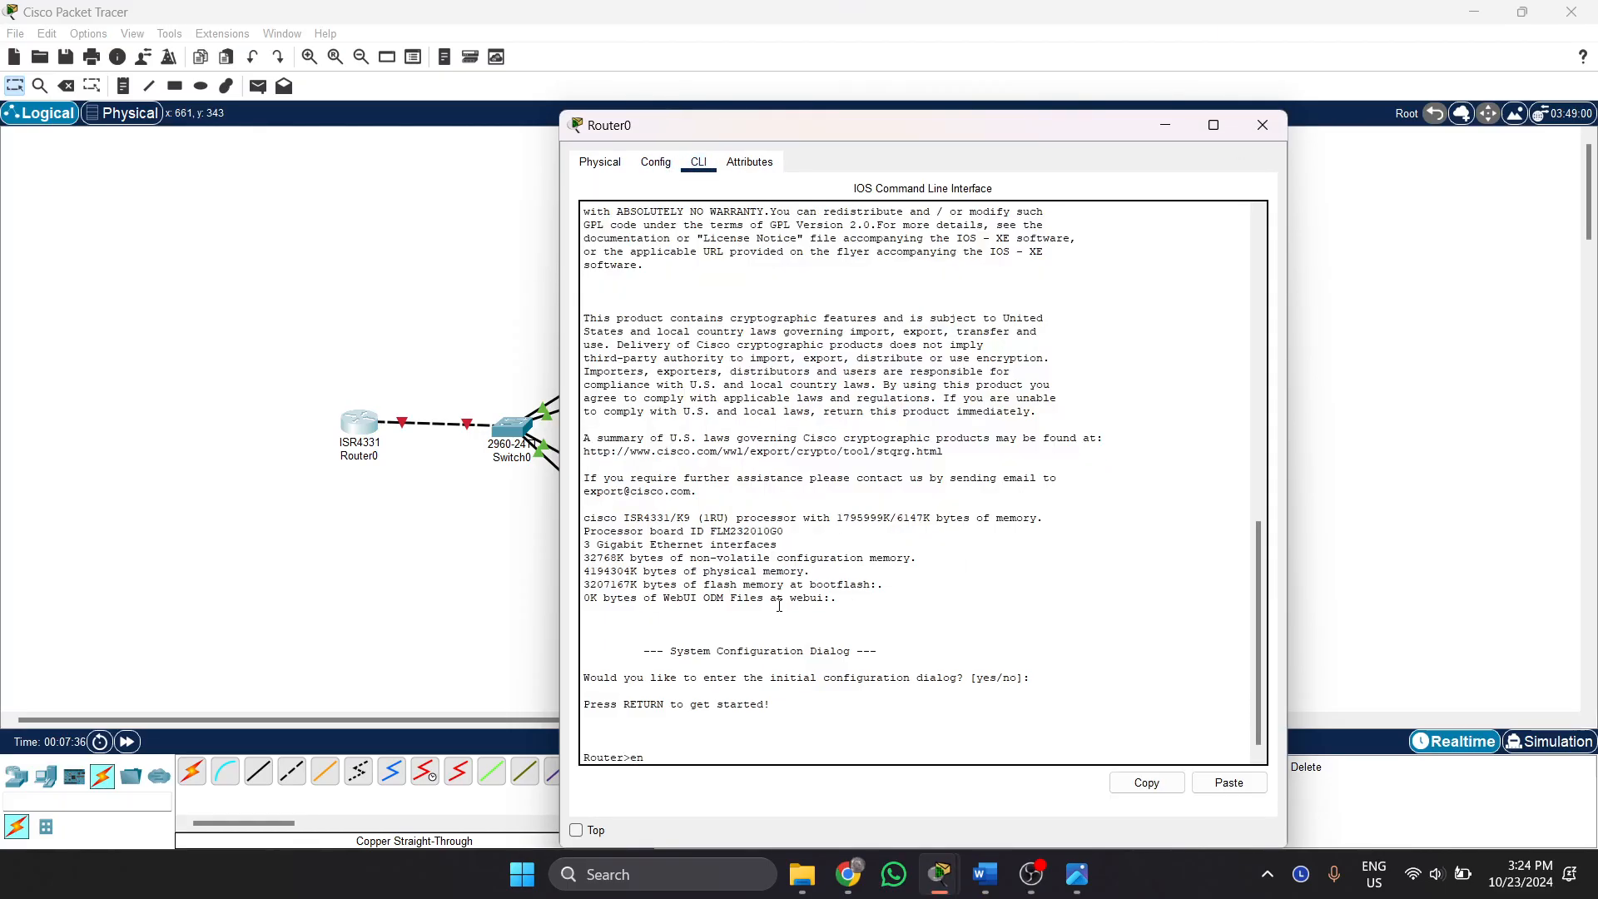
text(able)
key(Return)
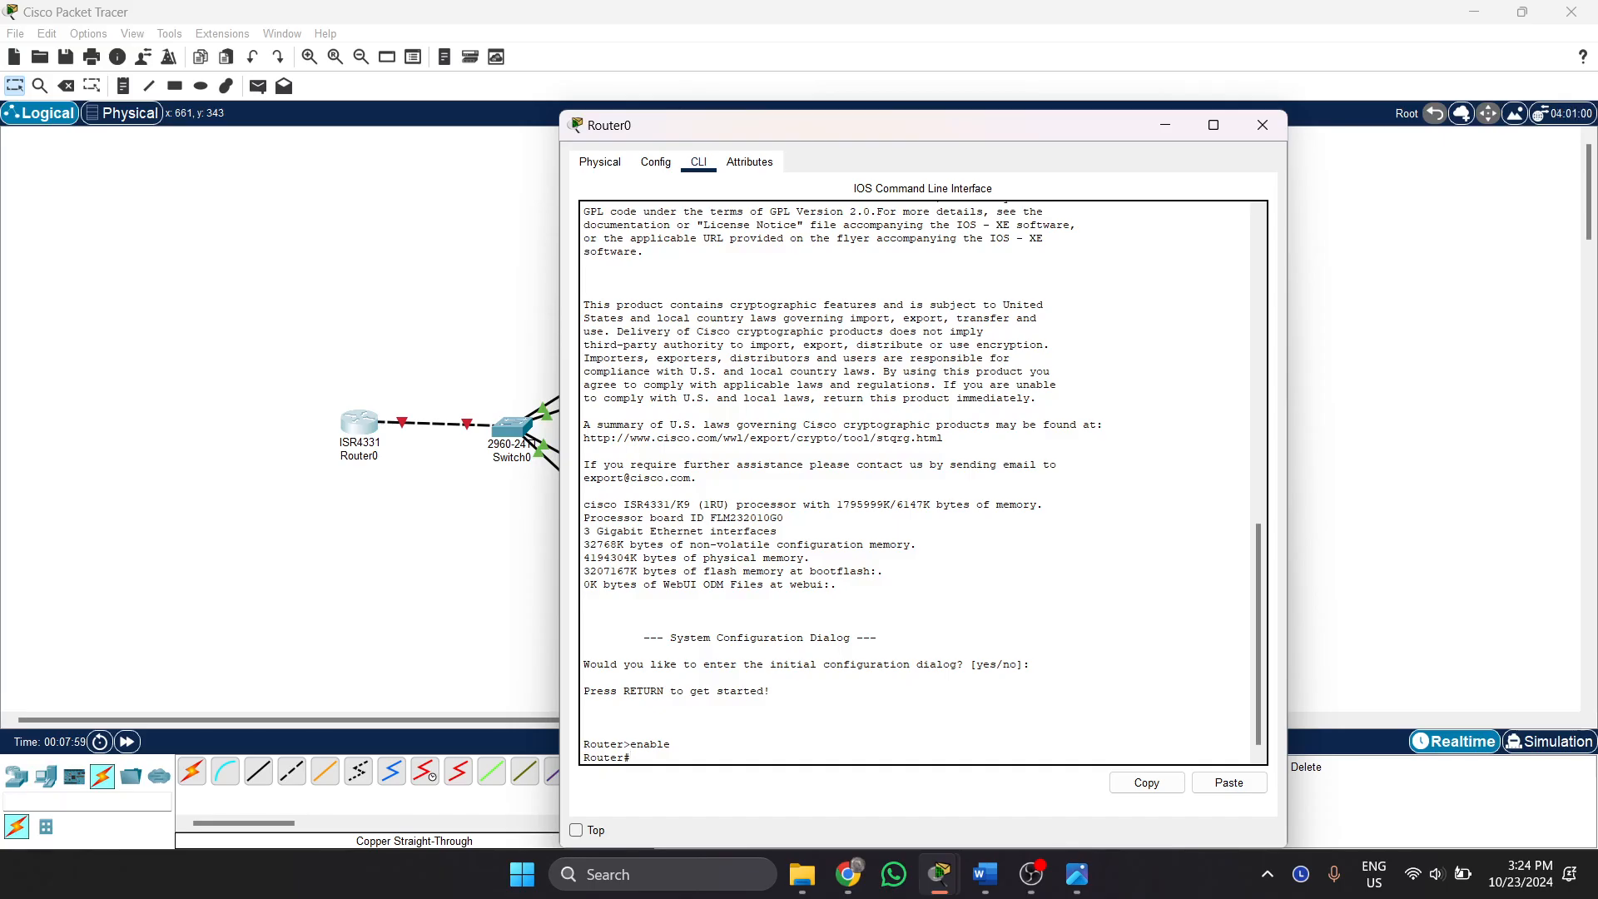
click(708, 747)
text(configure terminal)
key(Return)
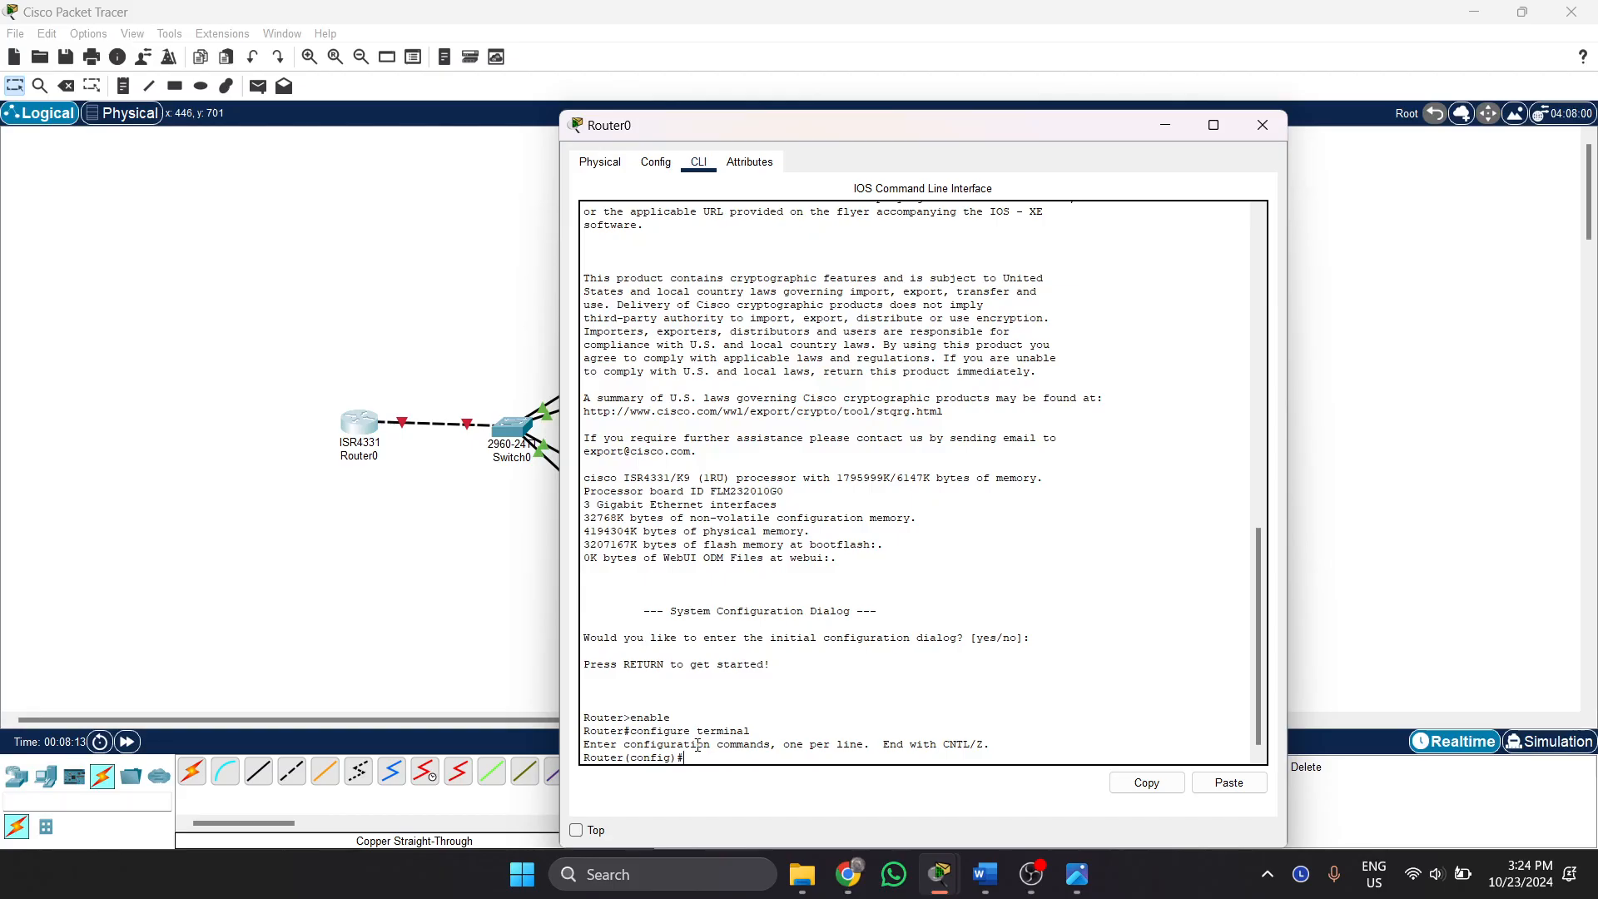
Try to run conf t from Router0's global configuration prompt.
text(cnosole)
key(BackSpace)
key(BackSpace)
key(BackSpace)
key(BackSpace)
key(BackSpace)
key(BackSpace)
key(BackSpace)
text(conf t)
key(Return)
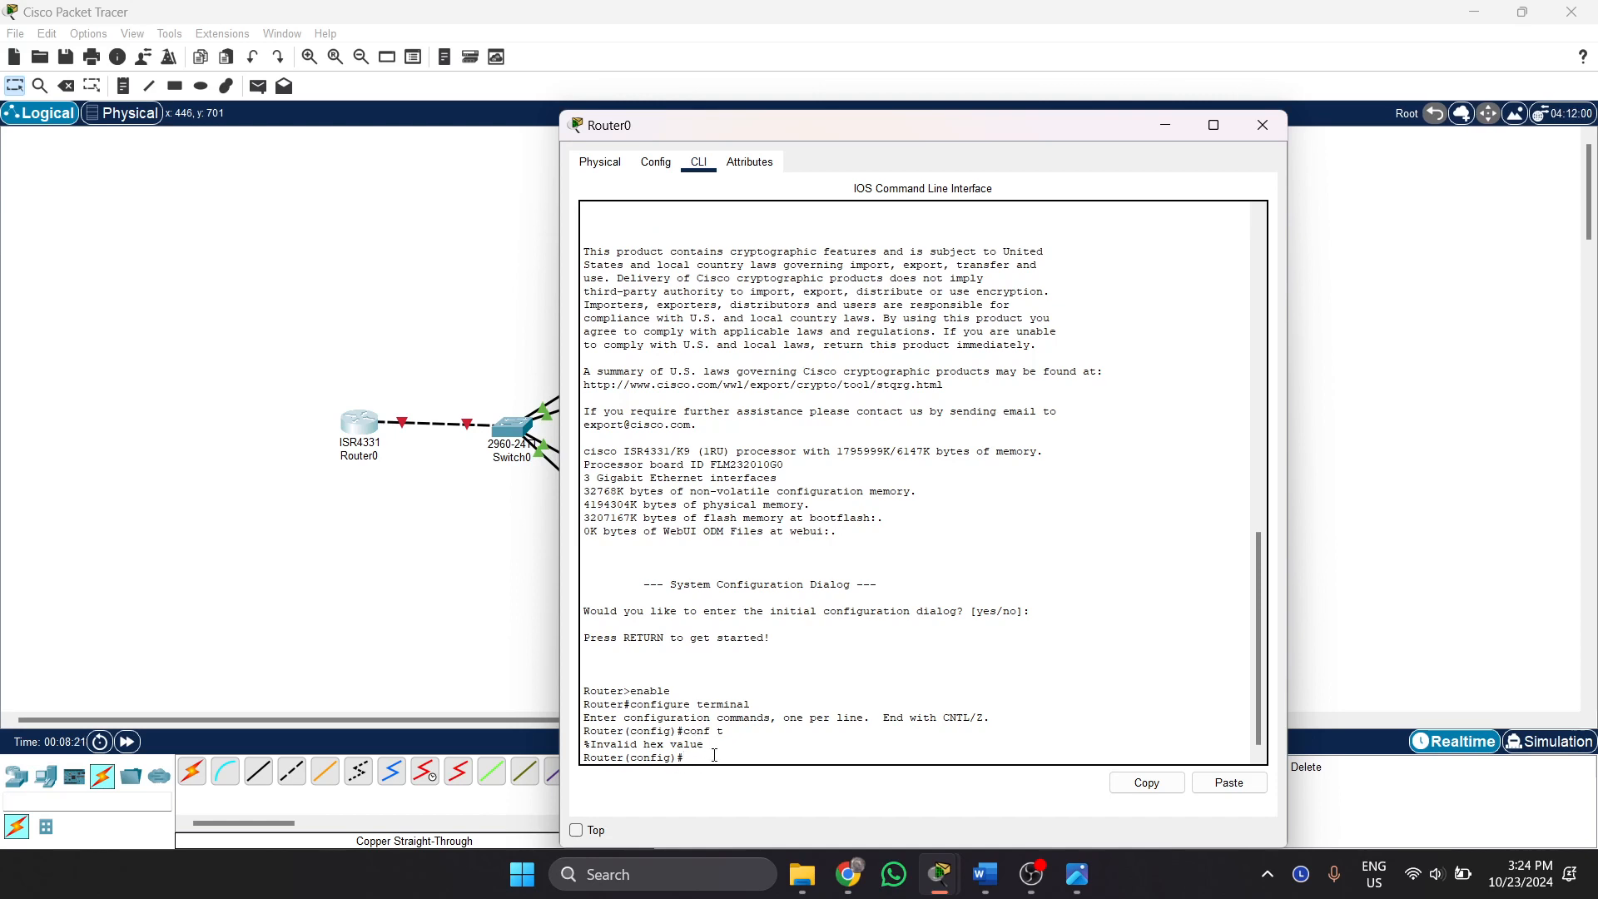
Create the DHCP pool Net10 on Router0 with network 192.168.1.0 and mask 255.255.255.0.
text(ip dhcp pool Net10)
key(Return)
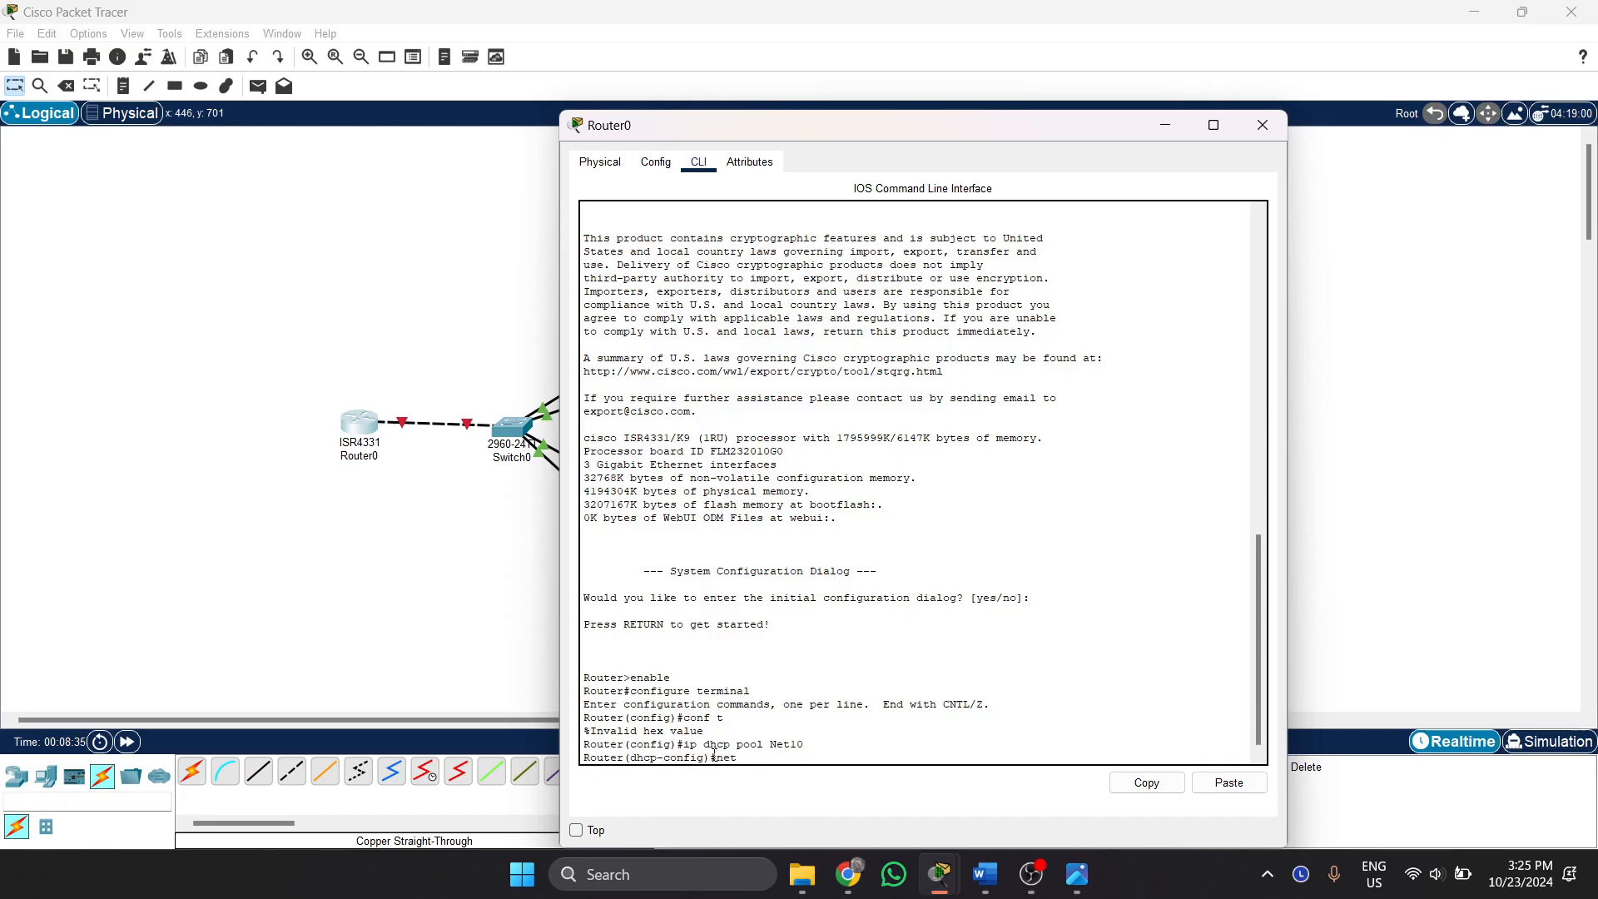
text(network 192.168)
text(.1.0 255.255.255.0)
key(Return)
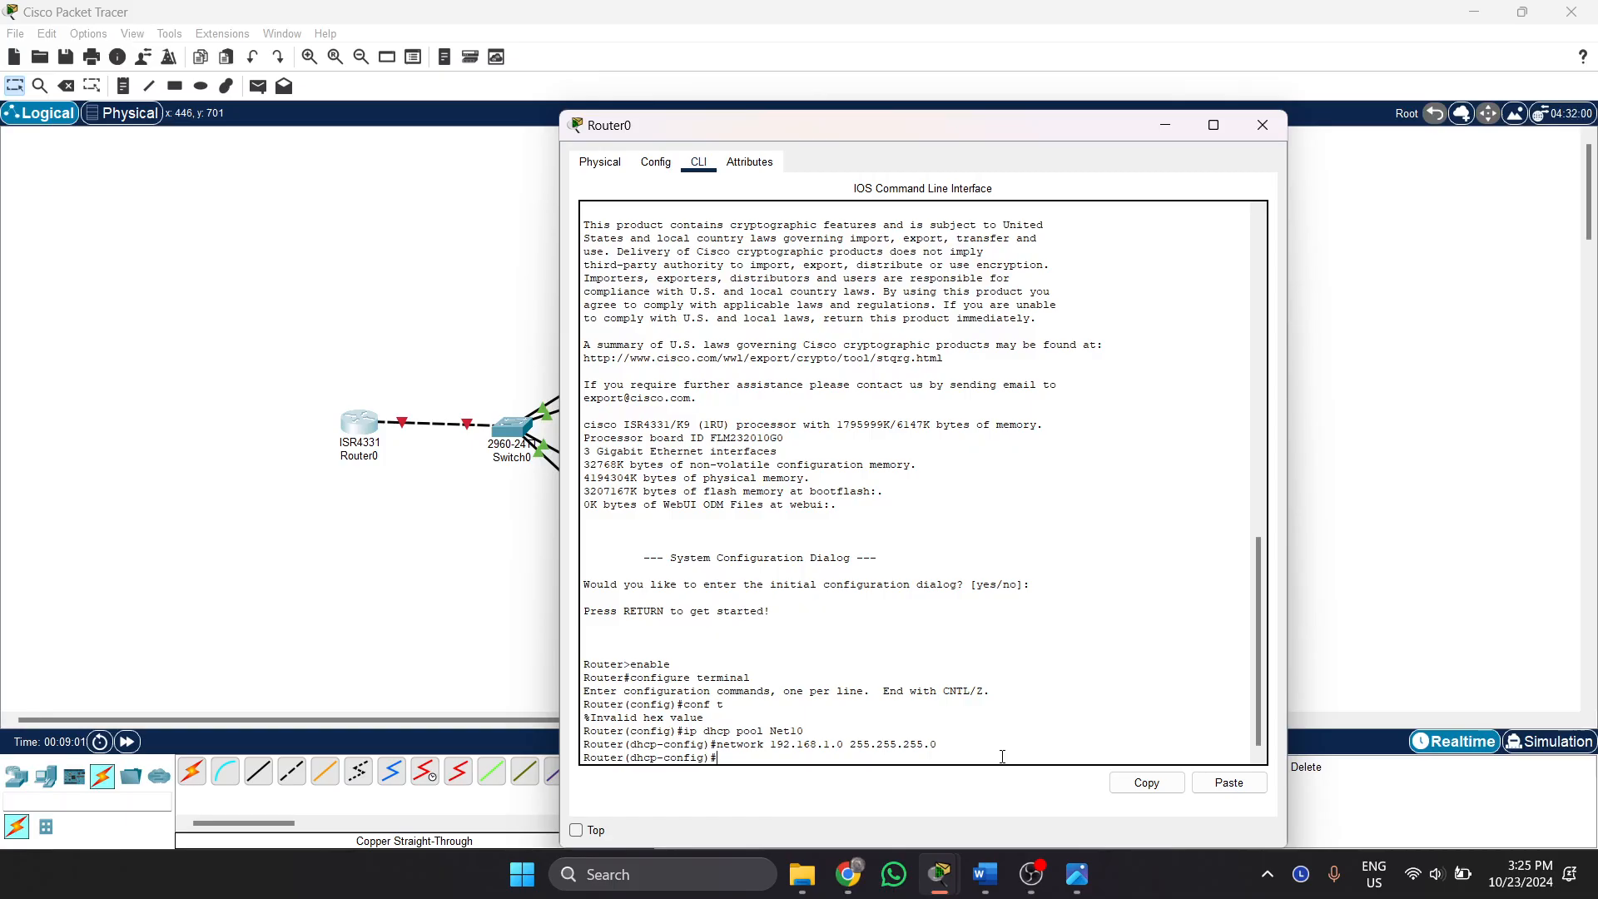
Set the Net10 pool's default router to 192.168.1.1 and exit the pool configuration.
text(dea)
text(aul)
key(Tab)
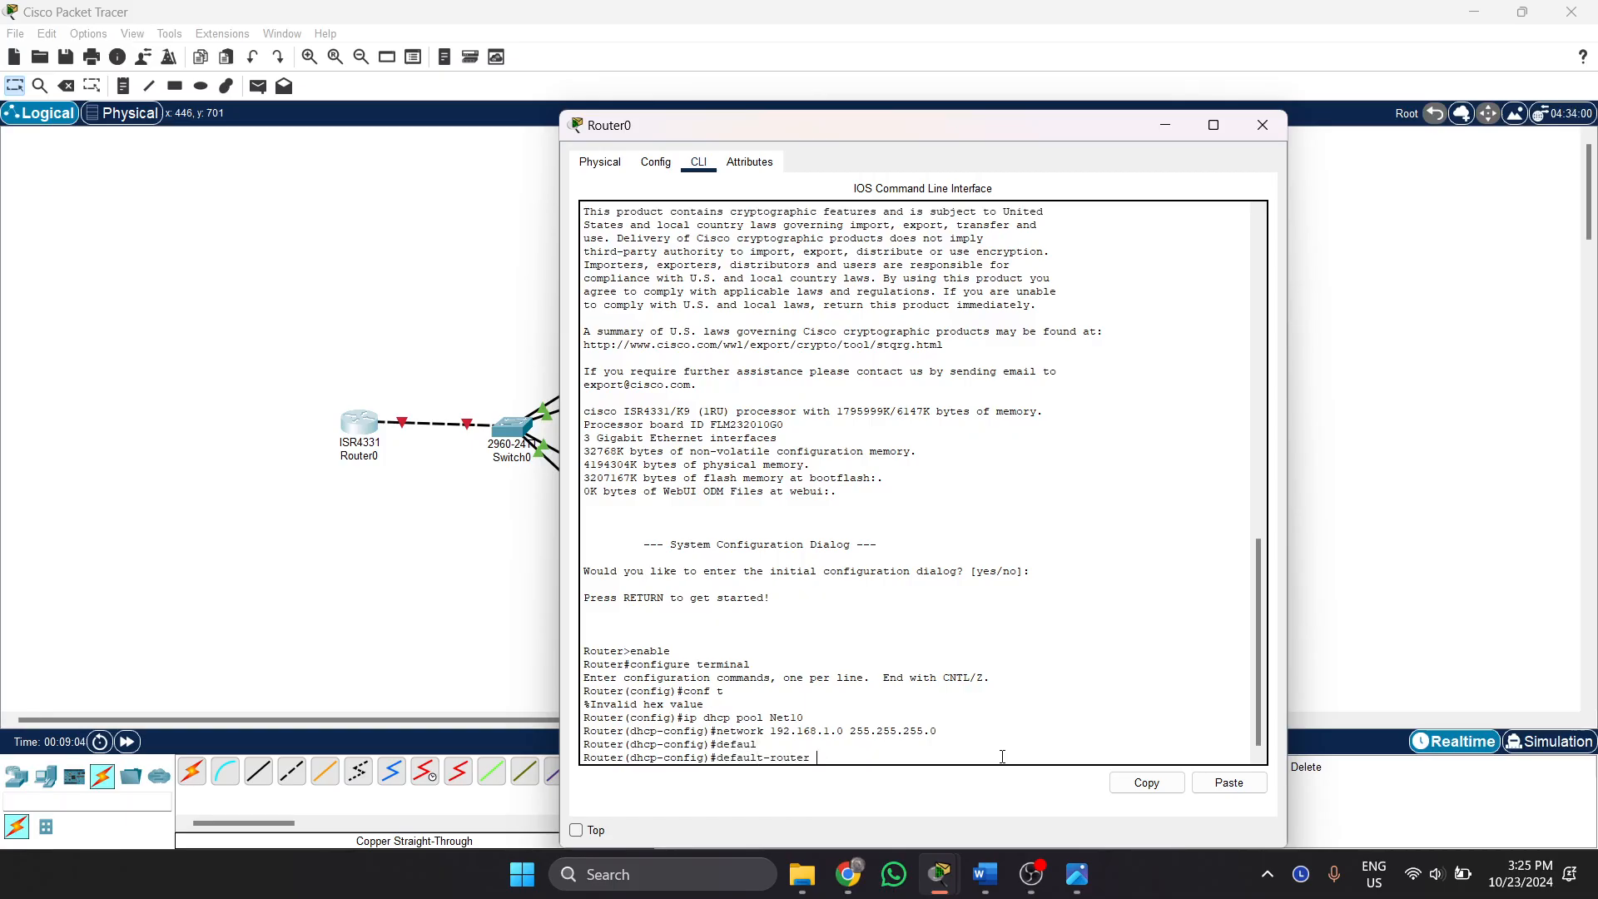
text(192.168.1.1)
key(Return)
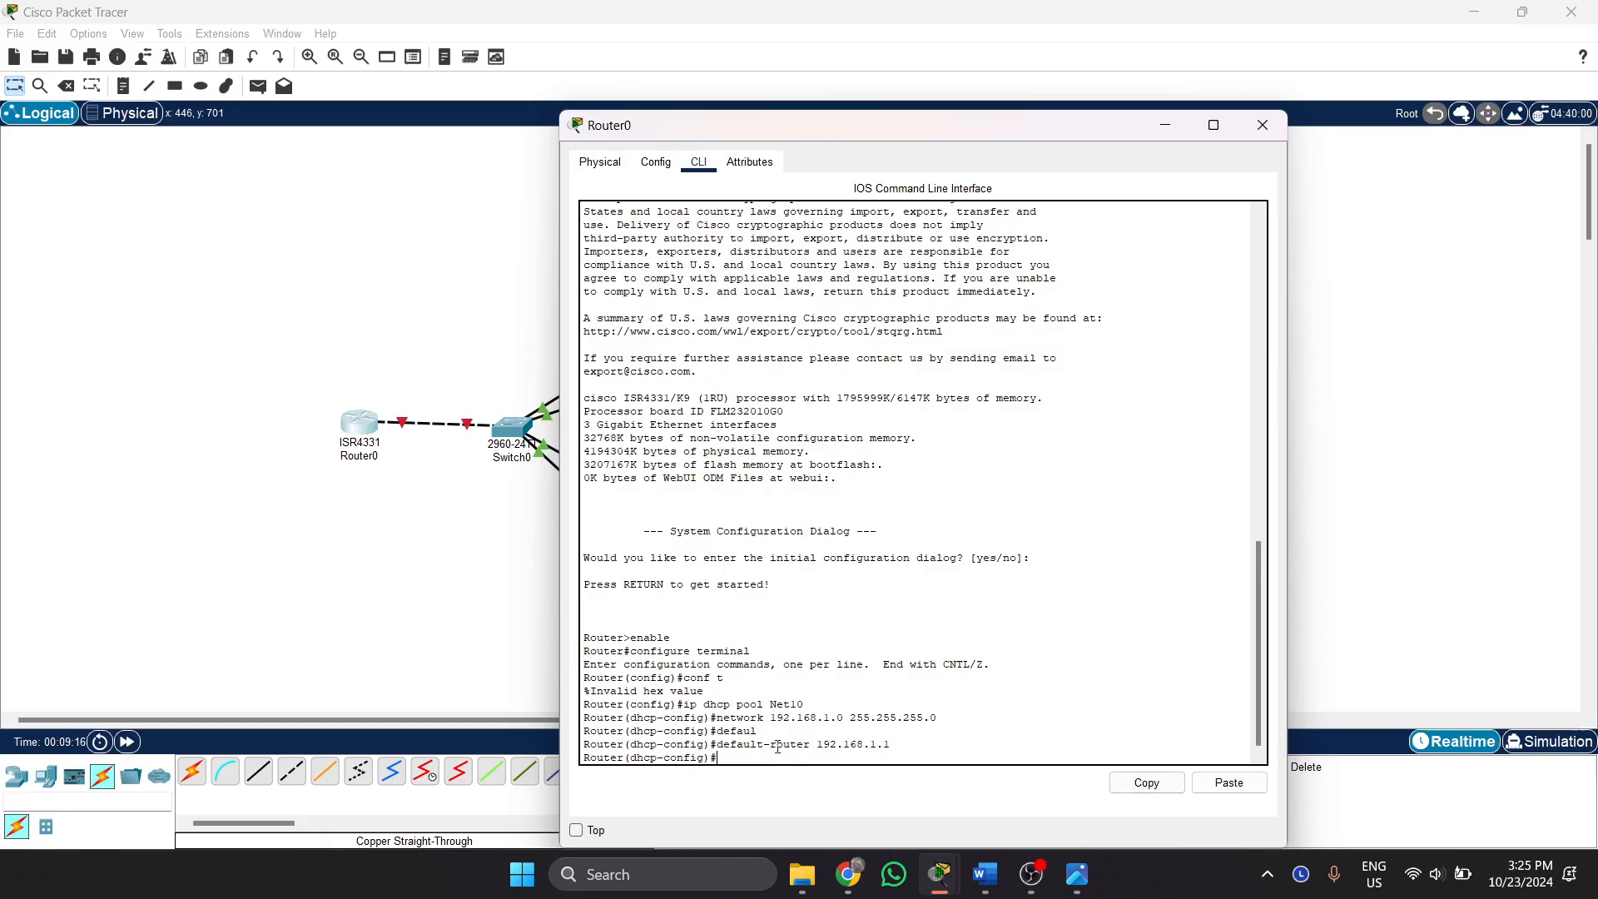
text(exit)
key(Return)
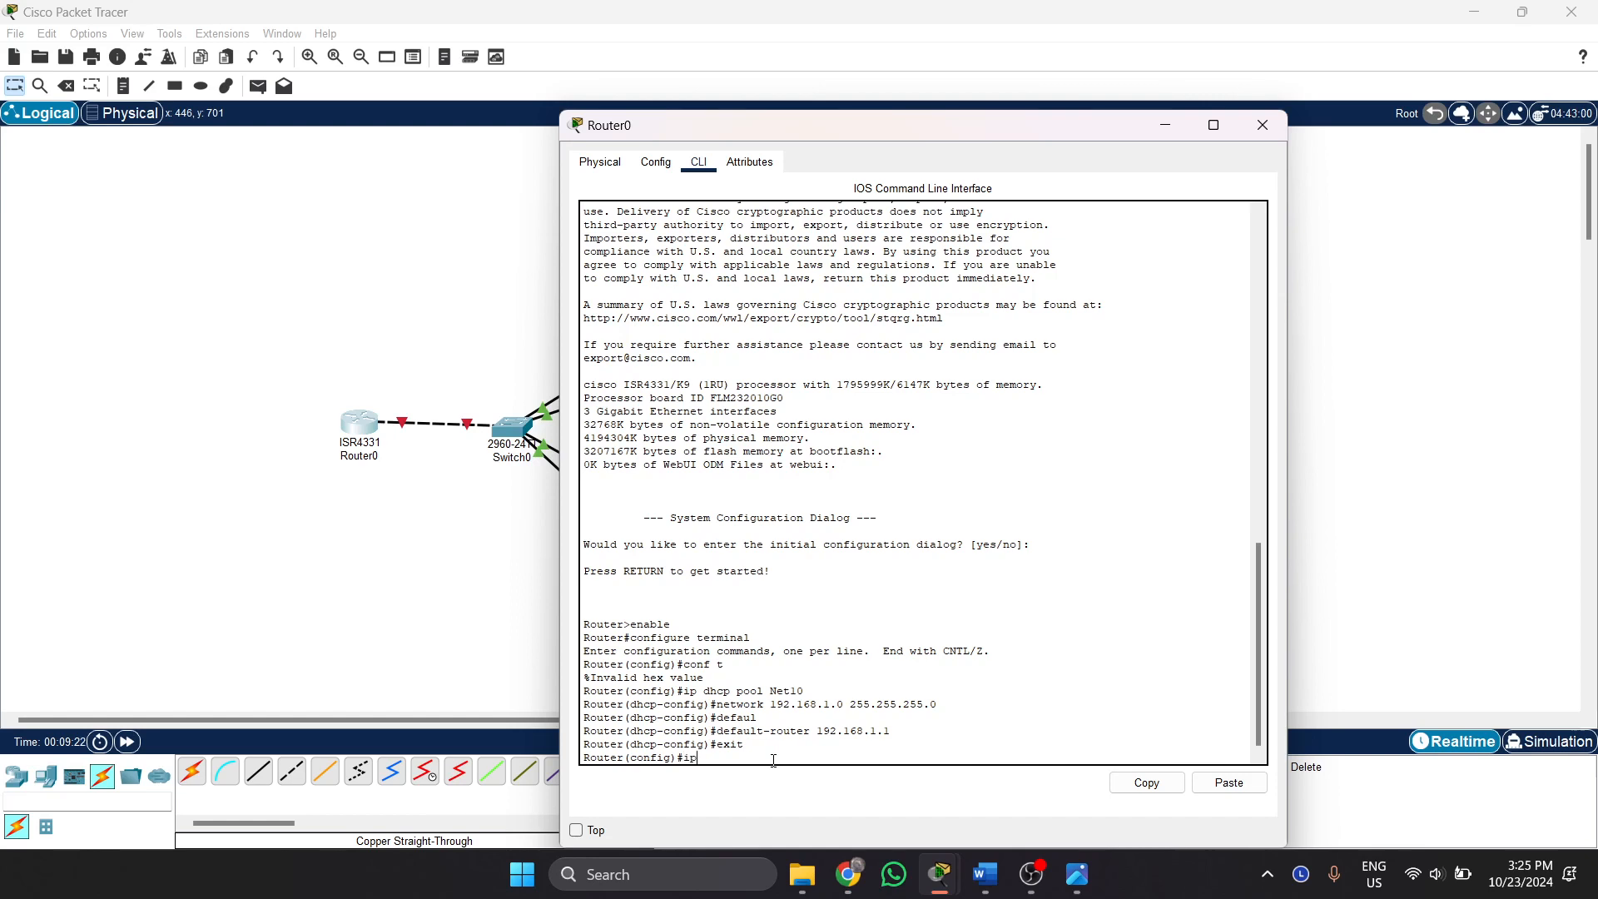
Create the DHCP pool Net20 on Router0 with network 192.168.2.0 and mask 255.255.255.0.
text(ip dhcp pool Net 20)
key(Return)
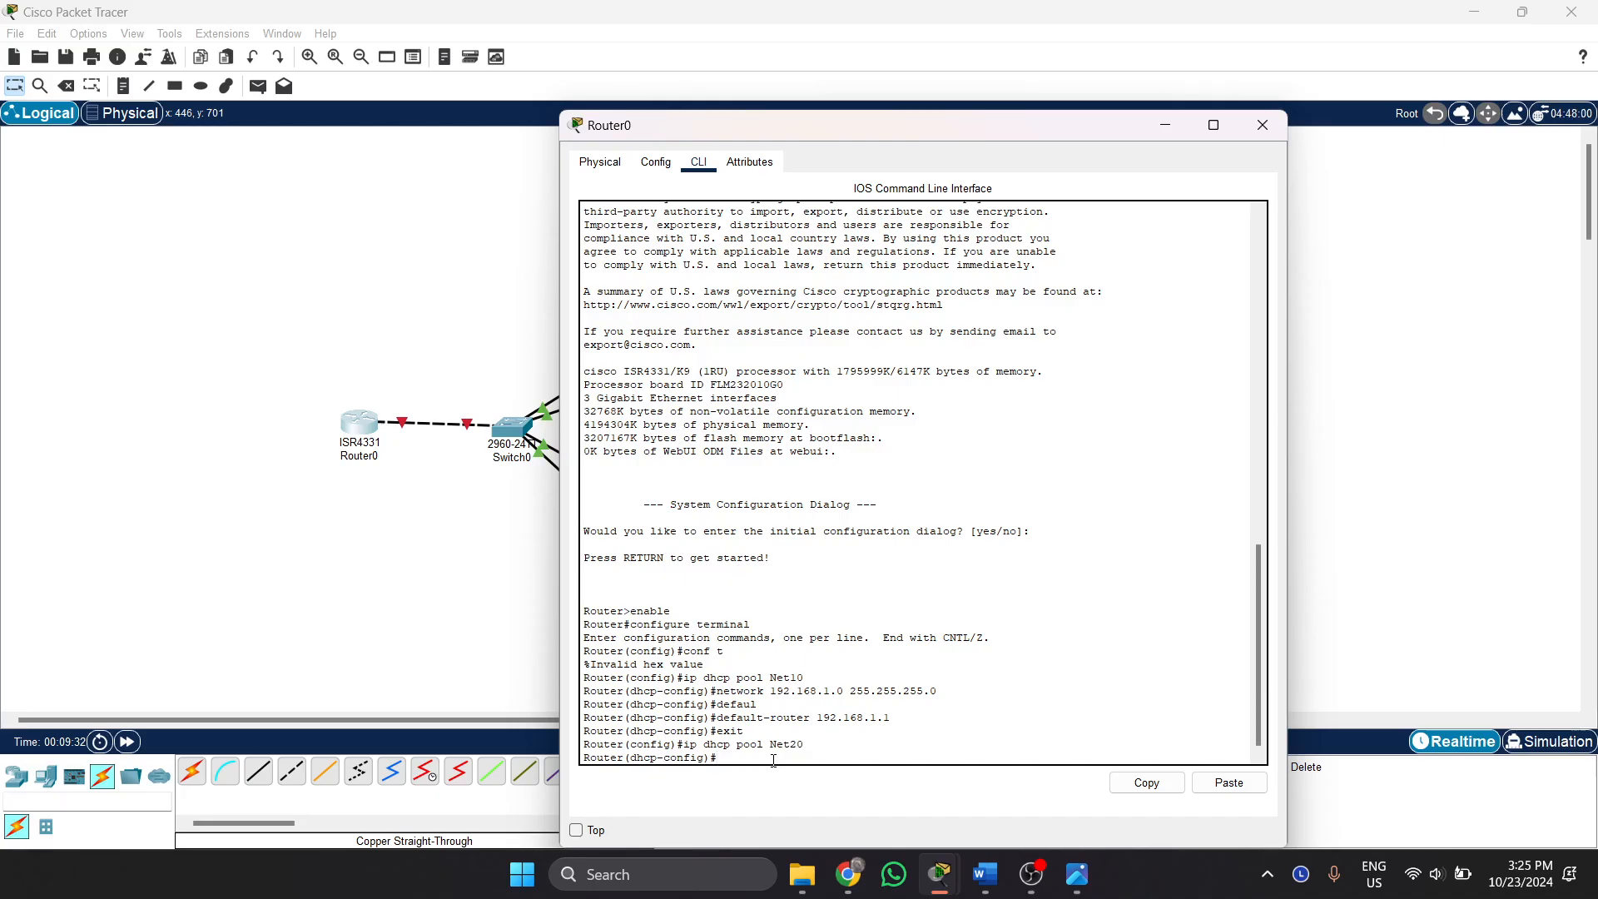
text(network 192.168.2.0 255.255.255.0)
key(Return)
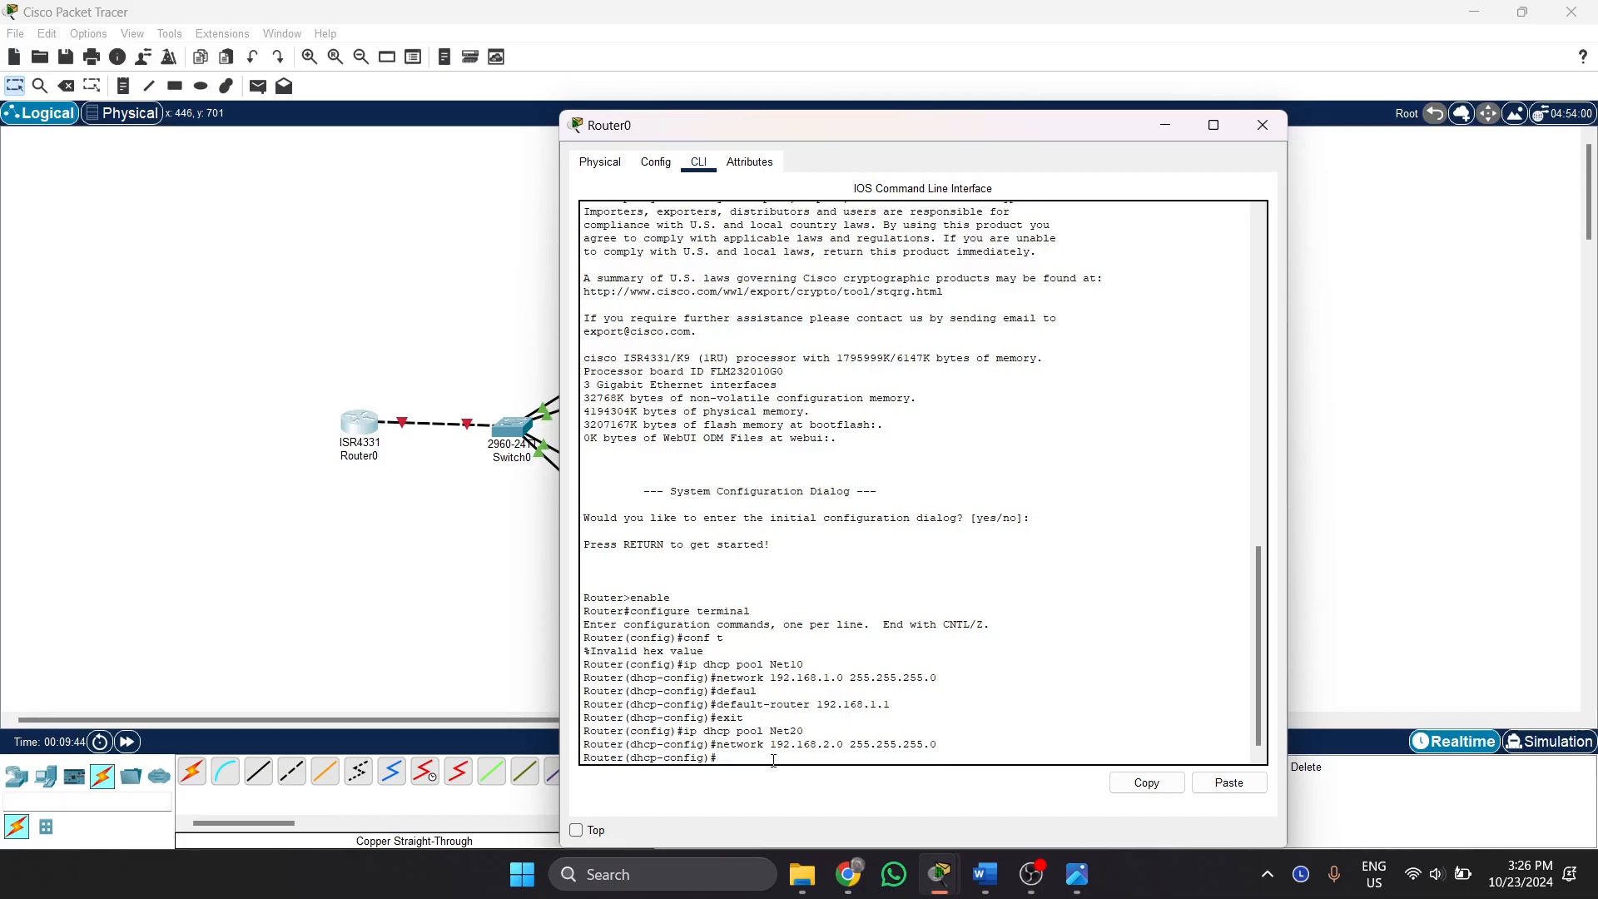
Set the Net20 pool's default router to 192.168.2.1, exit the pool and save the router configuration with do wr.
text(deaf)
key(BackSpace)
key(BackSpace)
text(fa)
key(Tab)
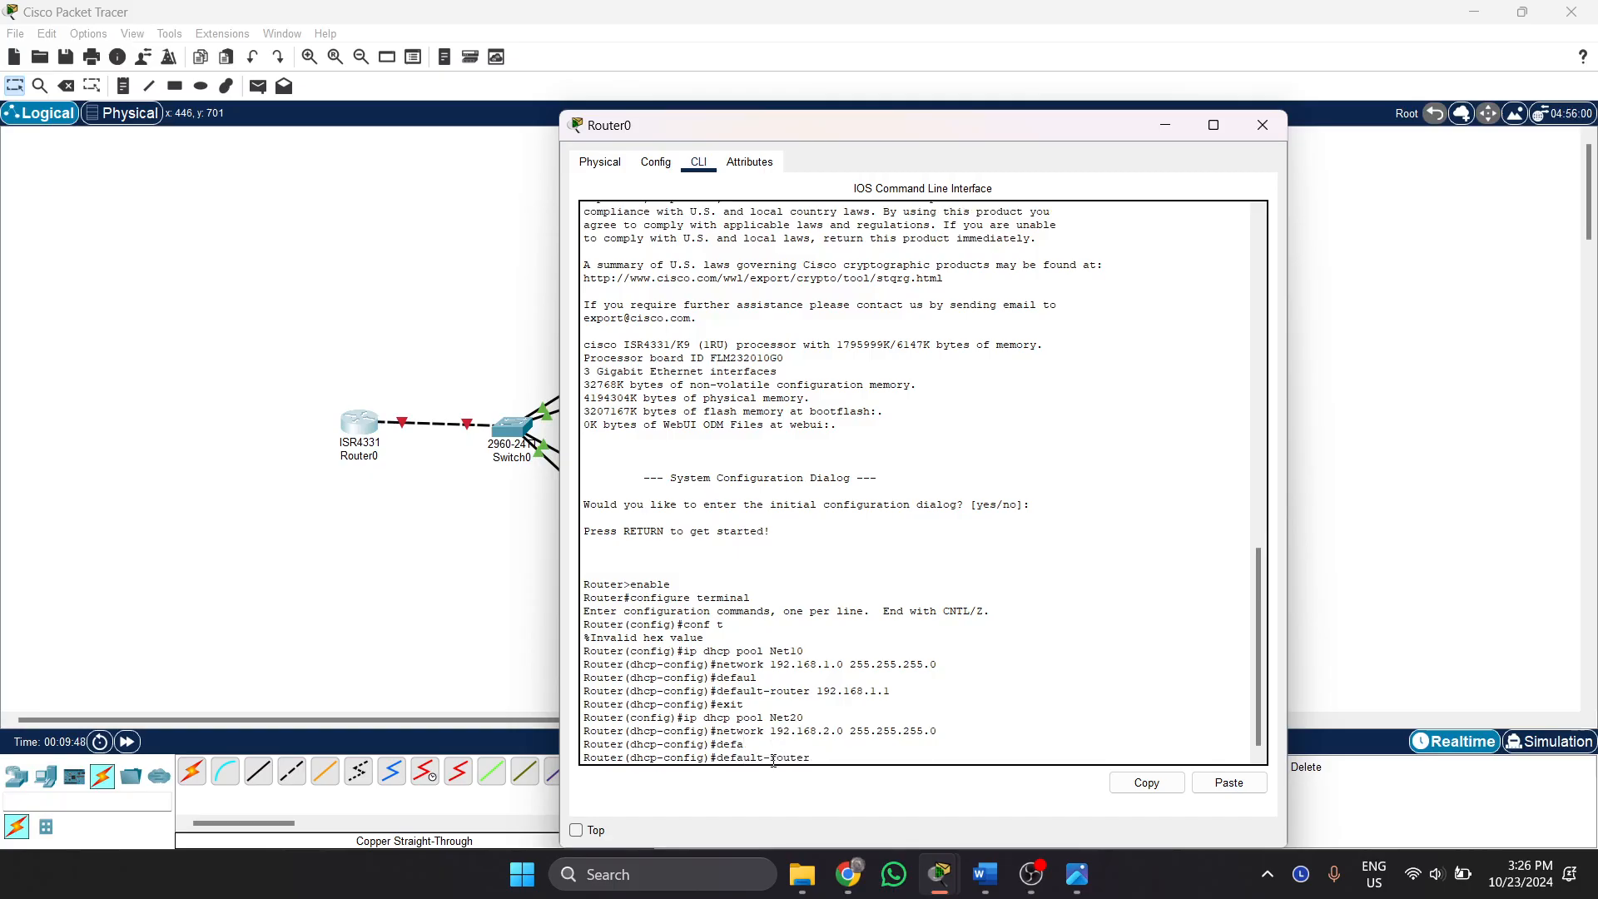
text(192.168.2.1)
key(Return)
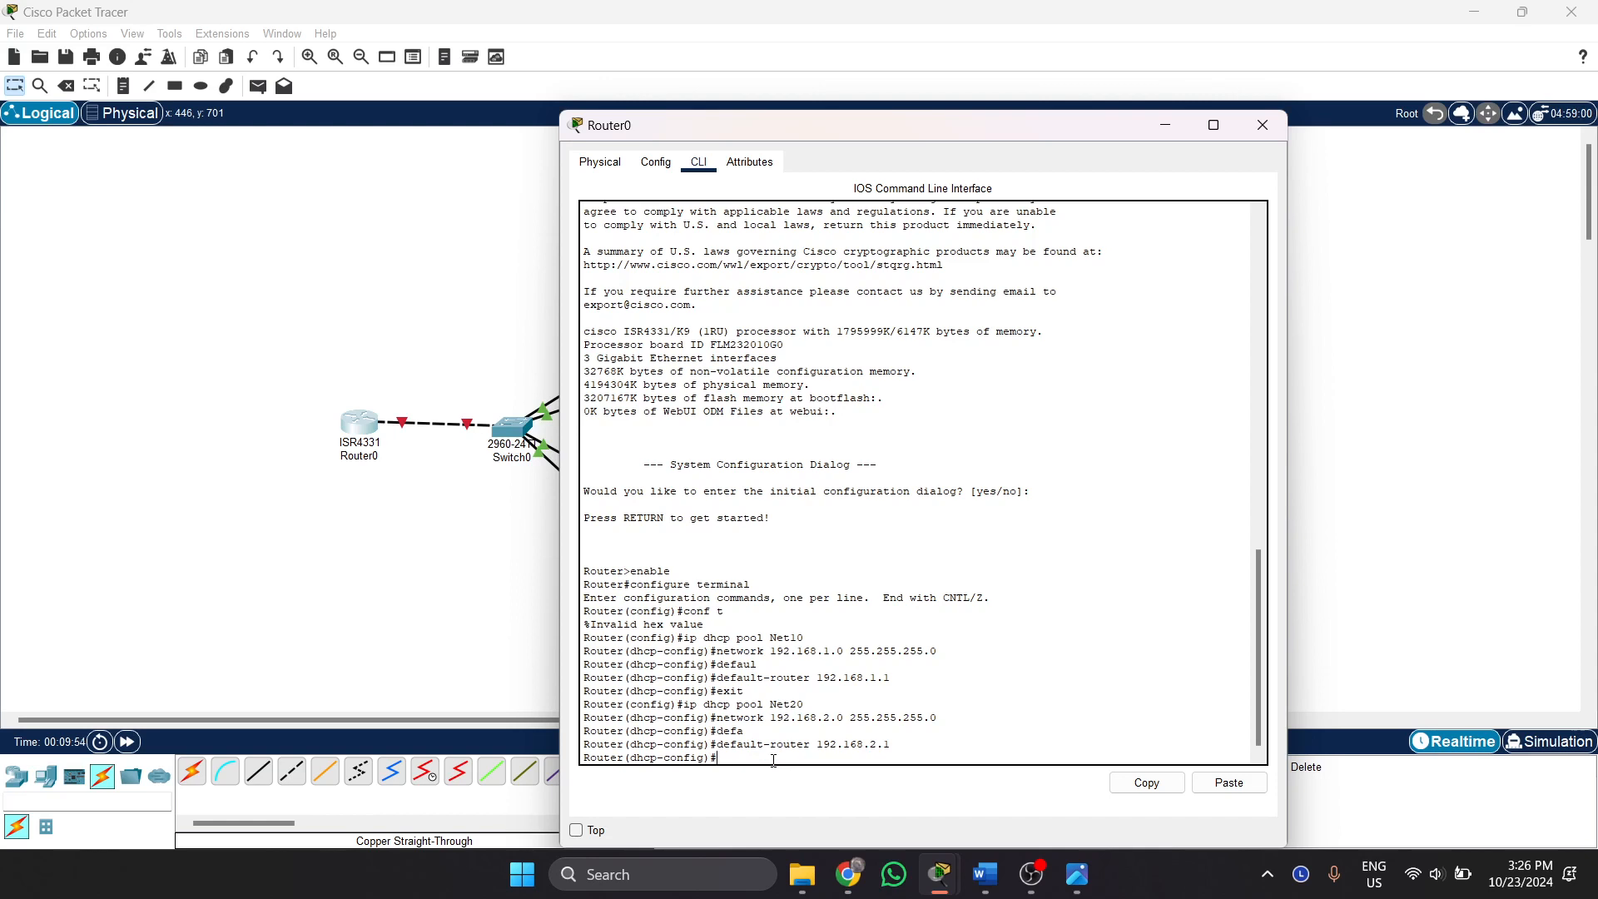
text(exit)
key(Return)
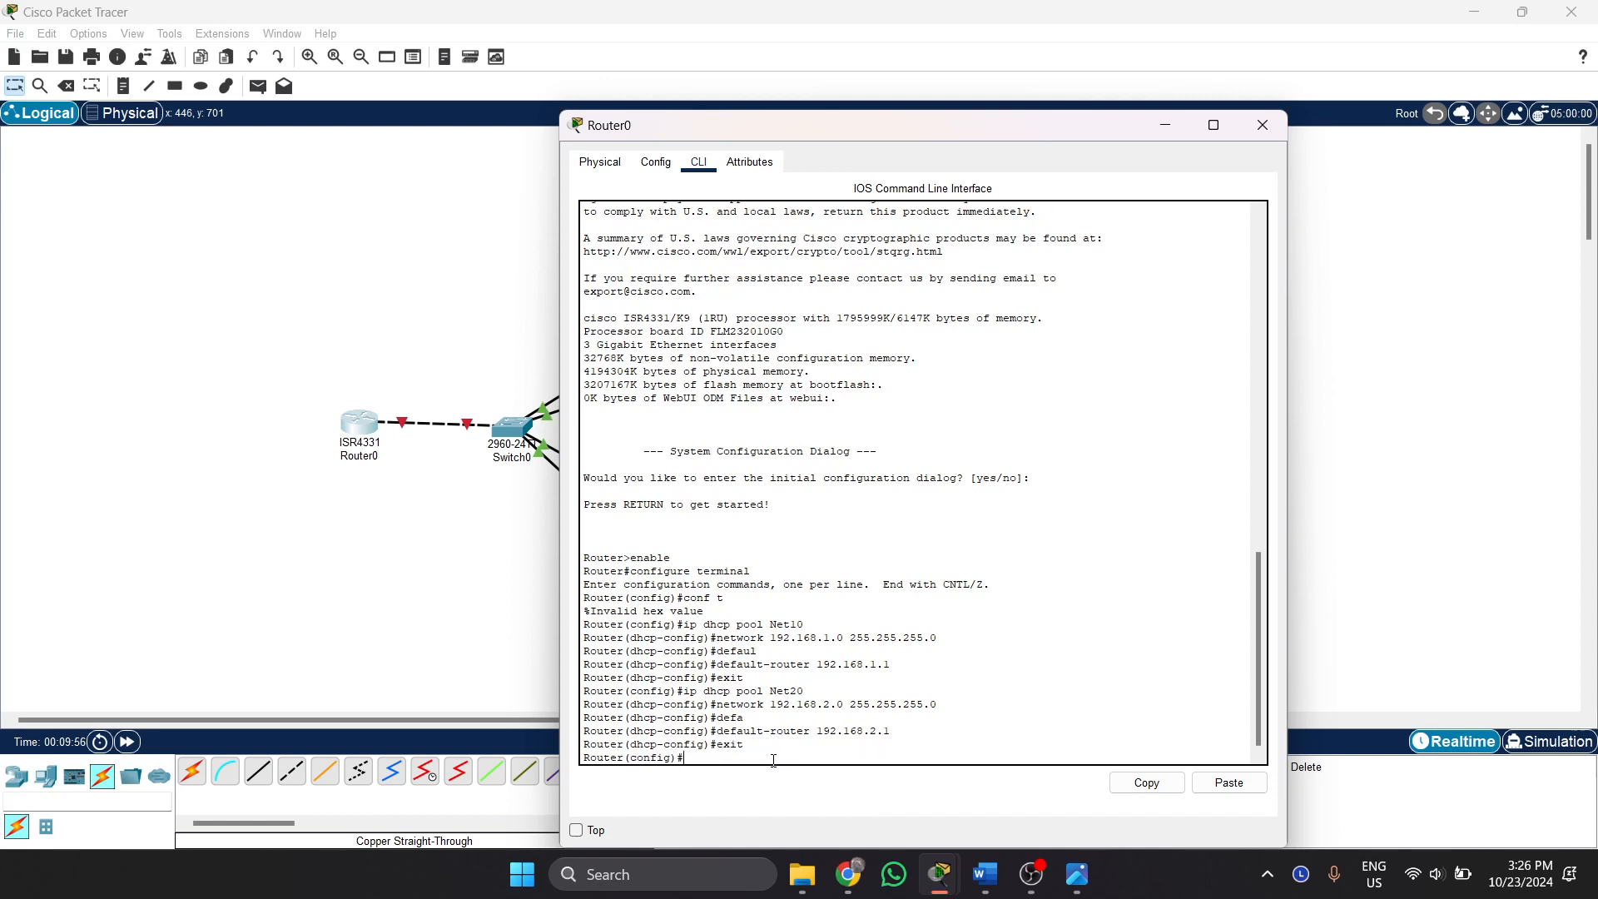
text(do wr)
key(Return)
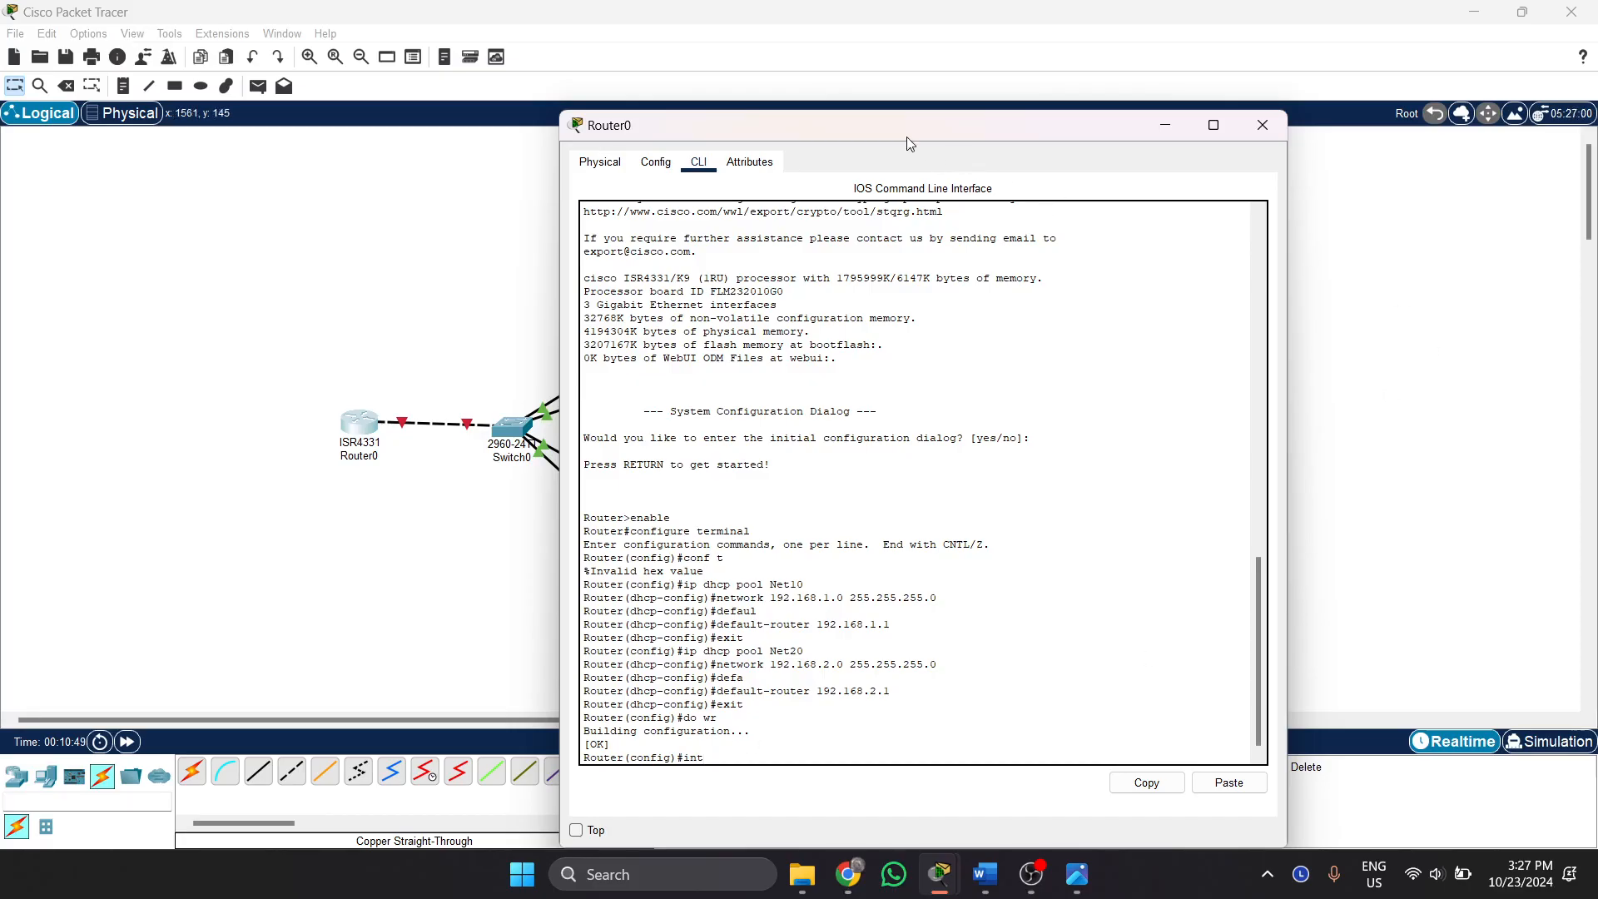
Enable the preference that always shows port labels in the logical workspace.
drag(906, 135, 1033, 138)
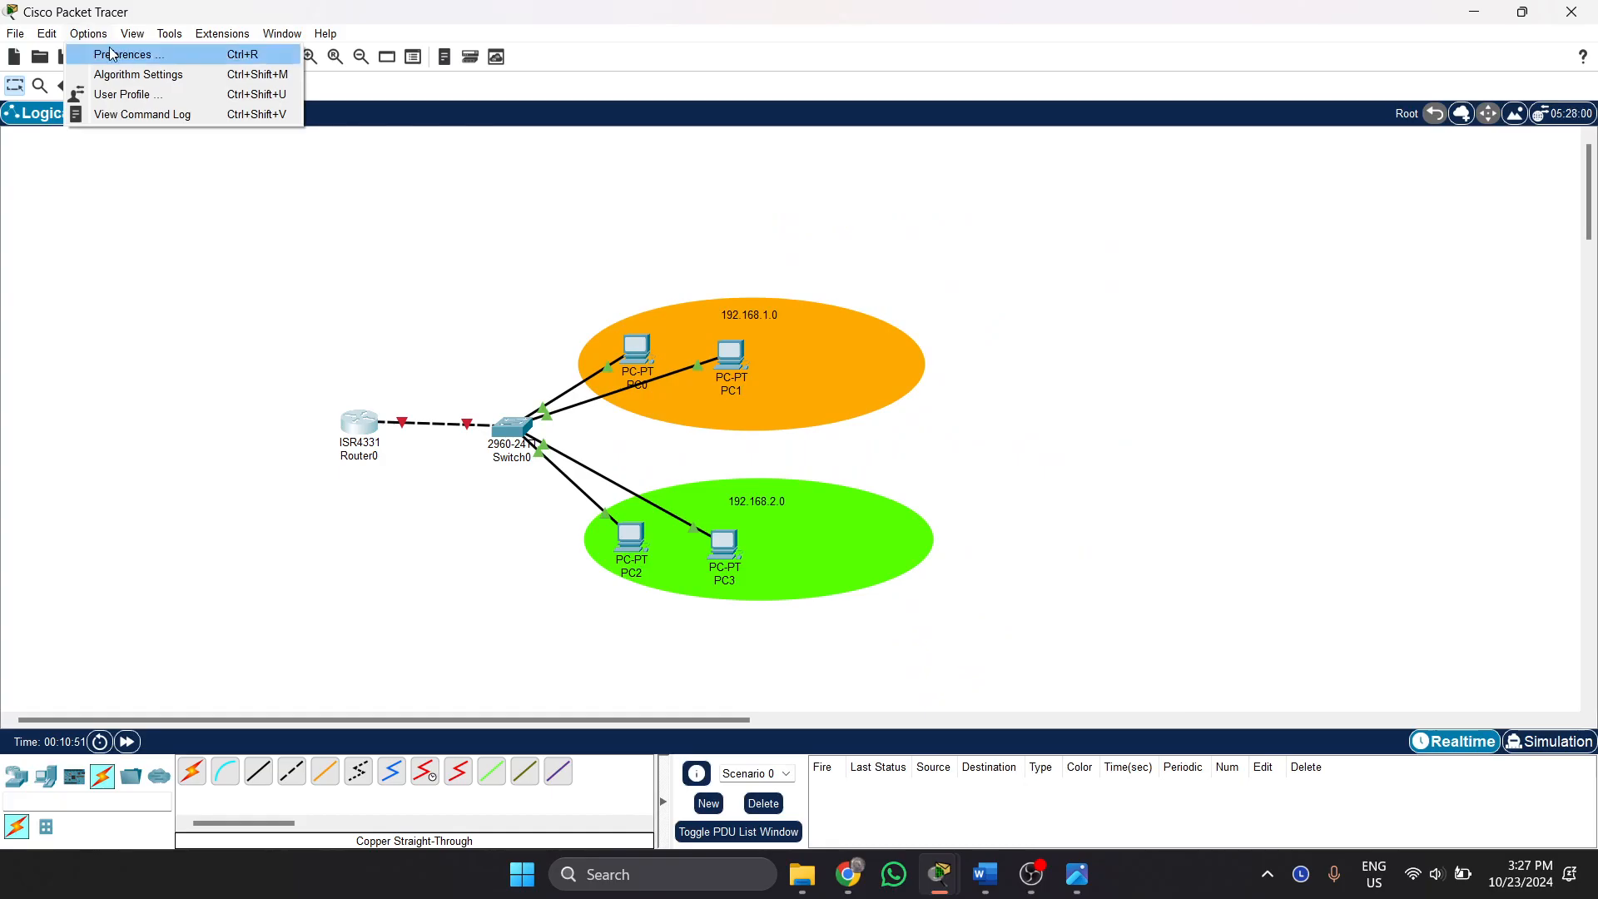
click(122, 54)
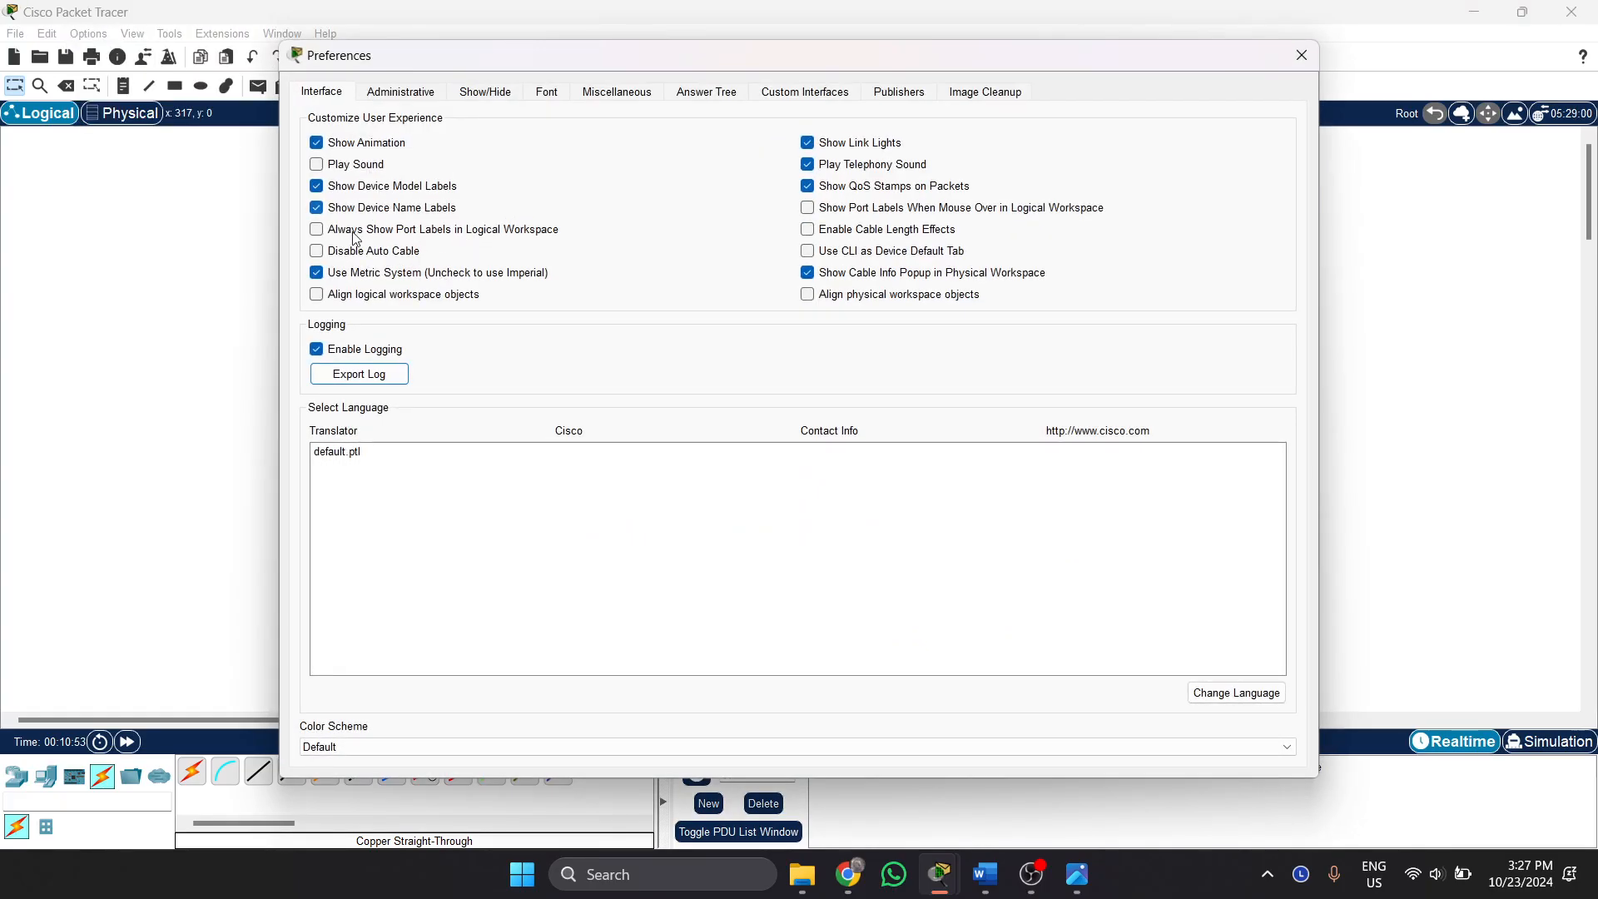
drag(536, 62, 843, 65)
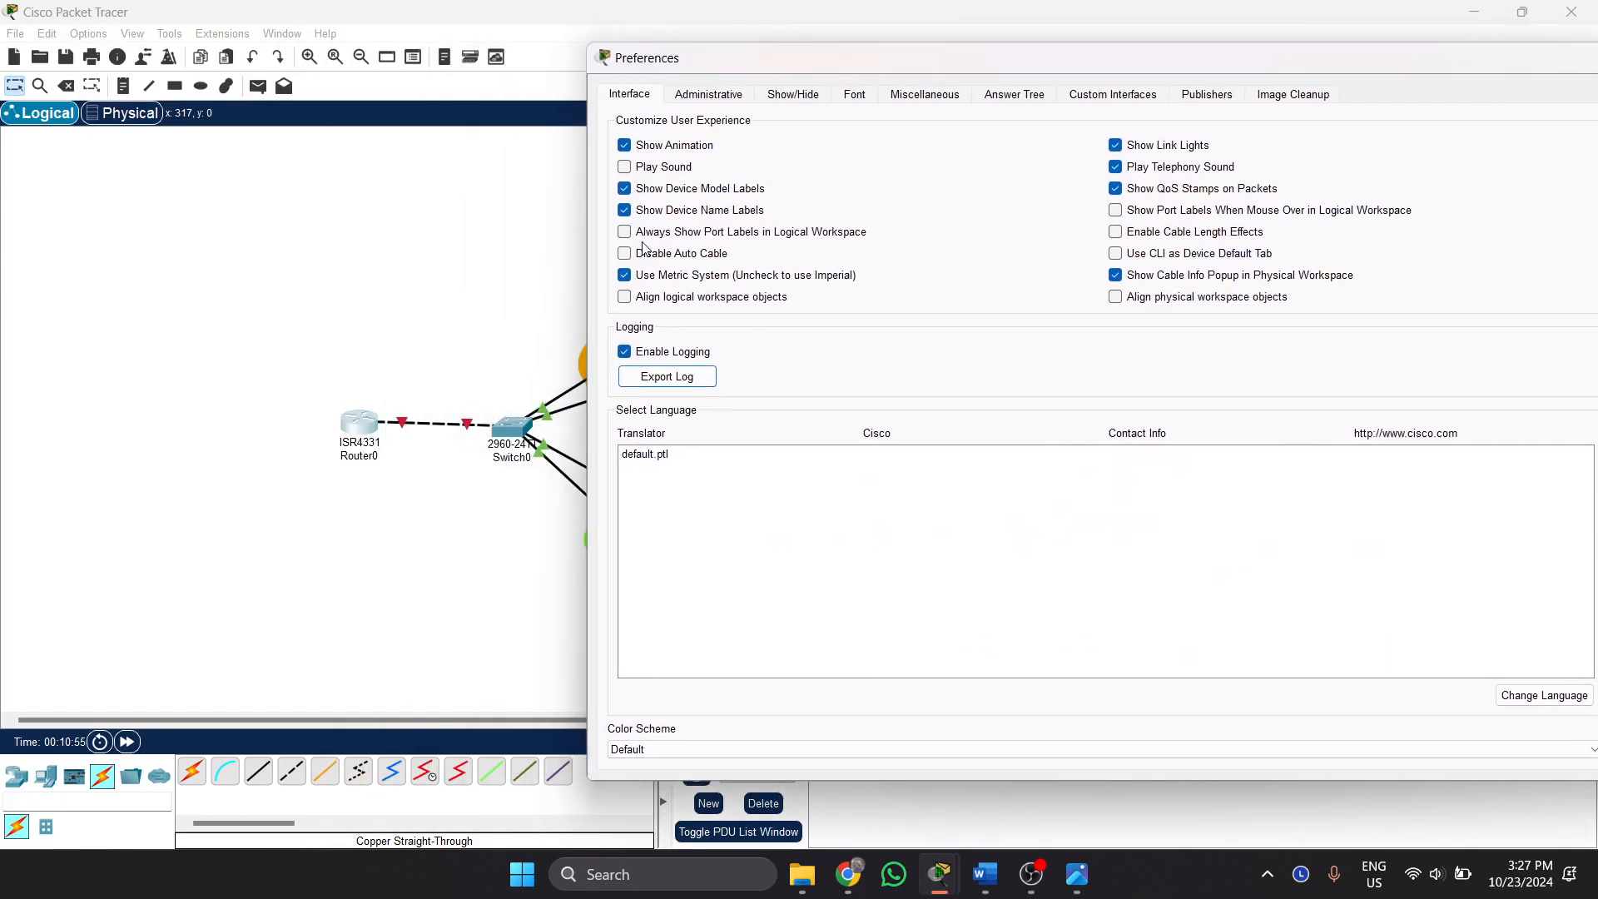
click(626, 232)
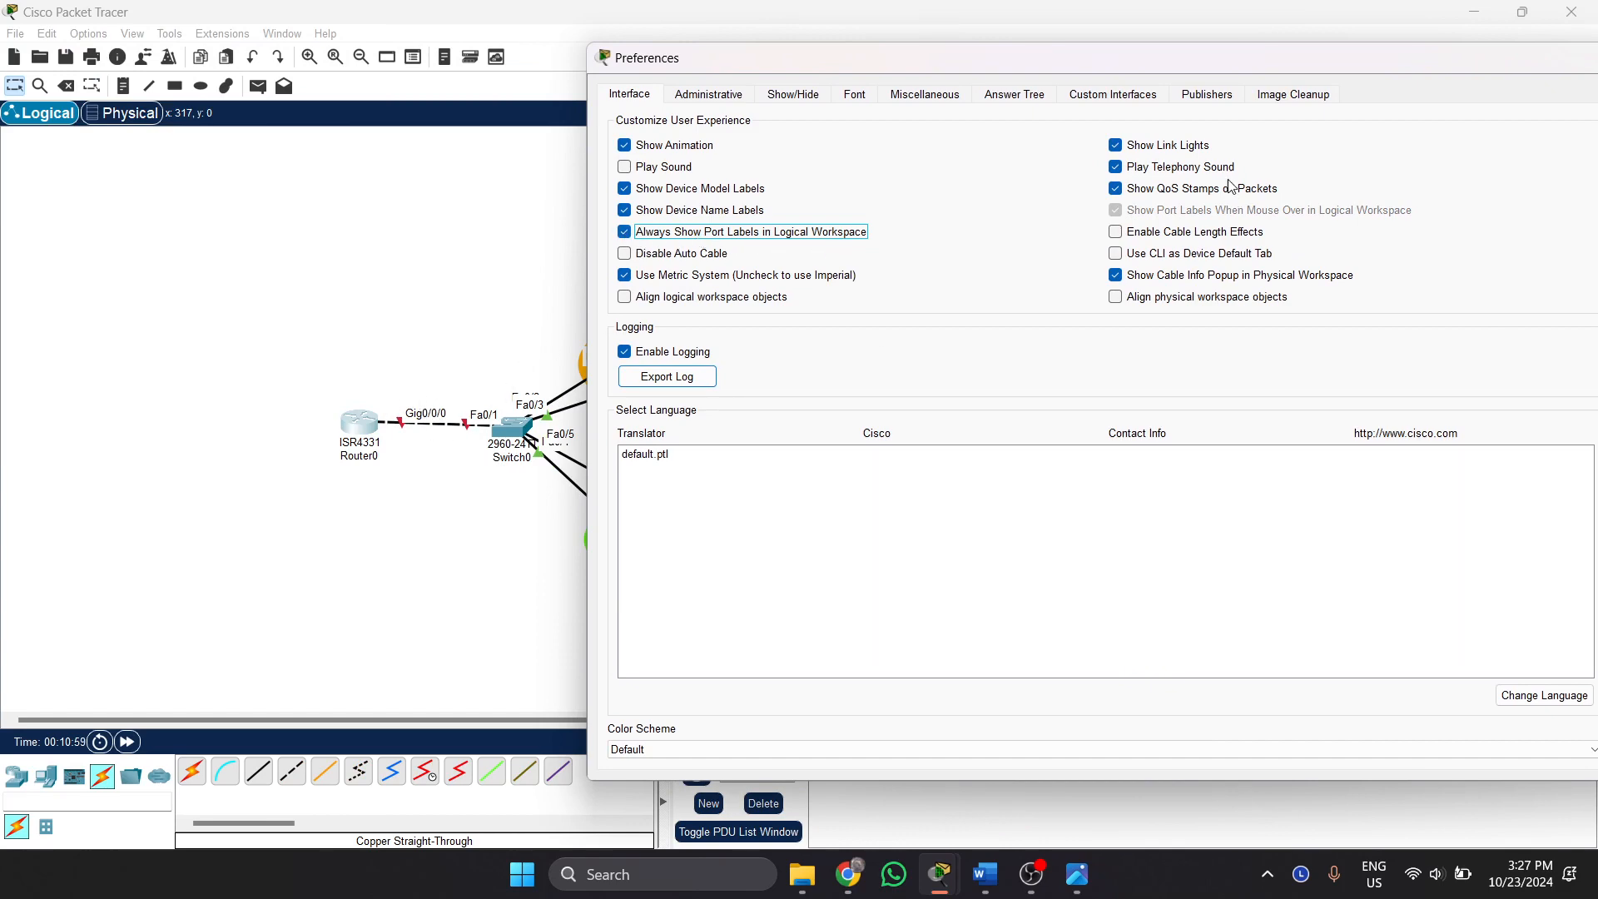
drag(1232, 70, 886, 66)
click(1257, 54)
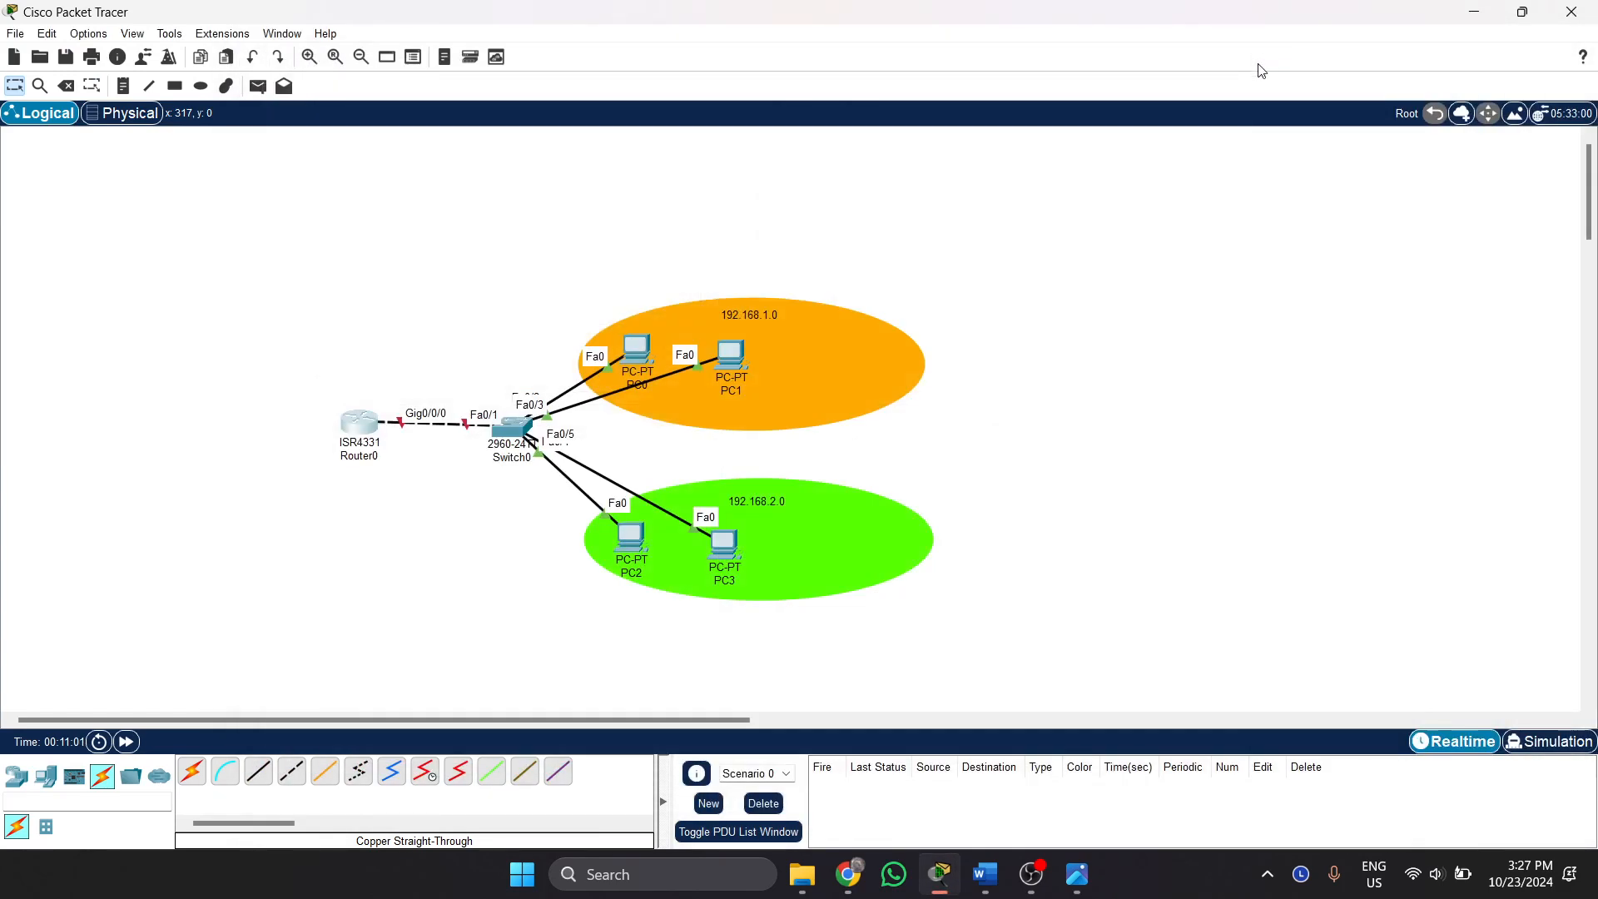
Create the subinterface gig0/0/0.10 in Router0's command line.
click(375, 428)
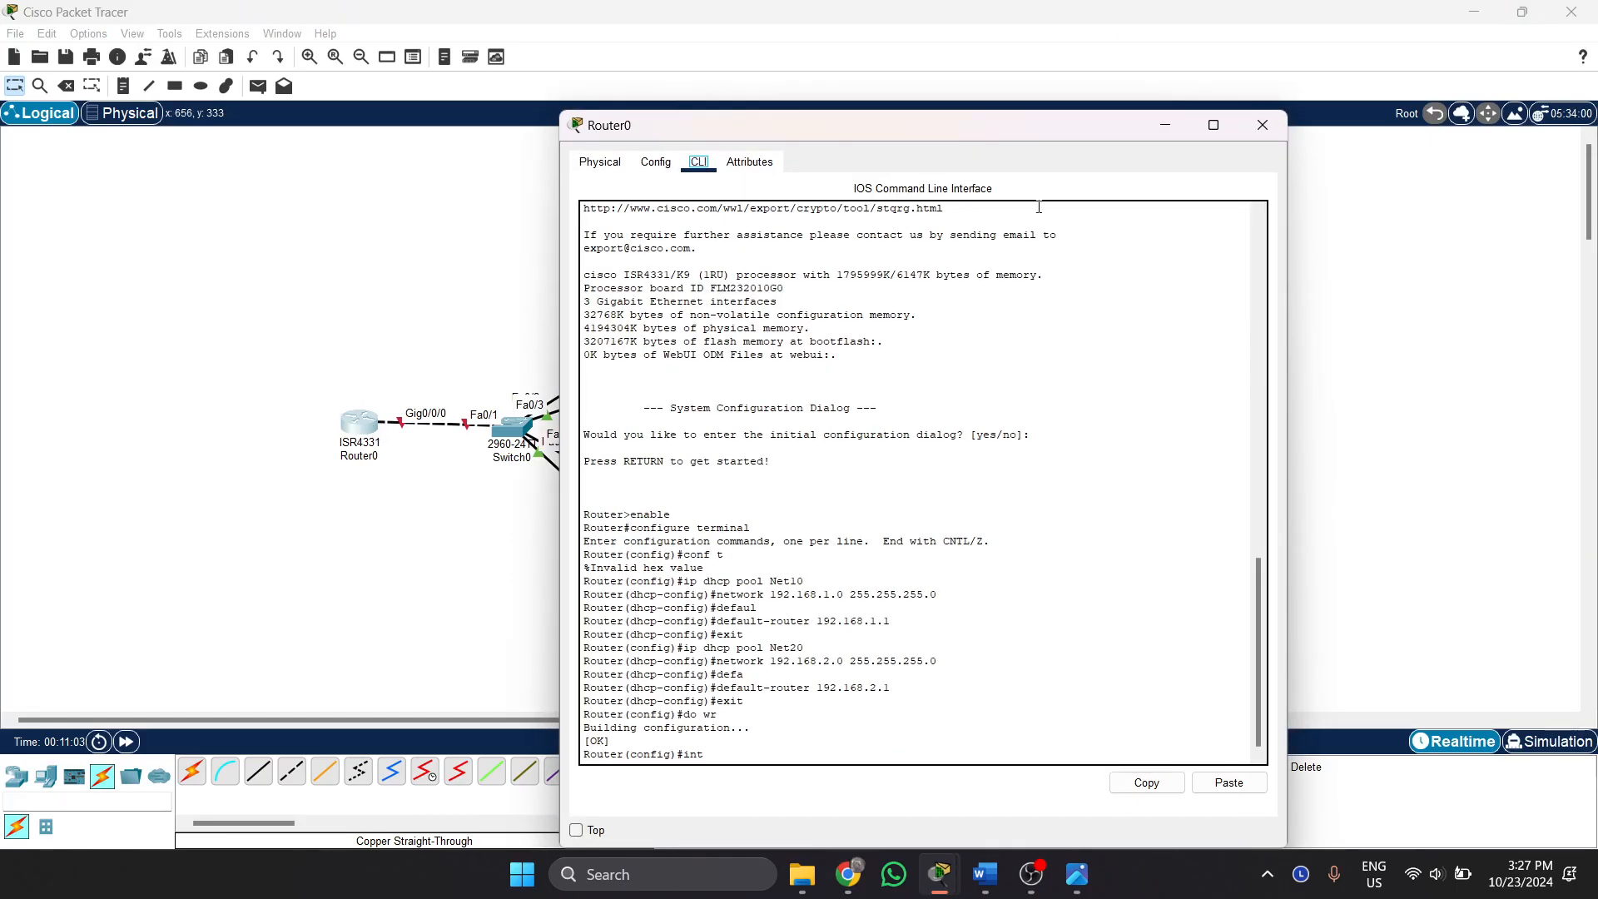
drag(1071, 204, 1257, 62)
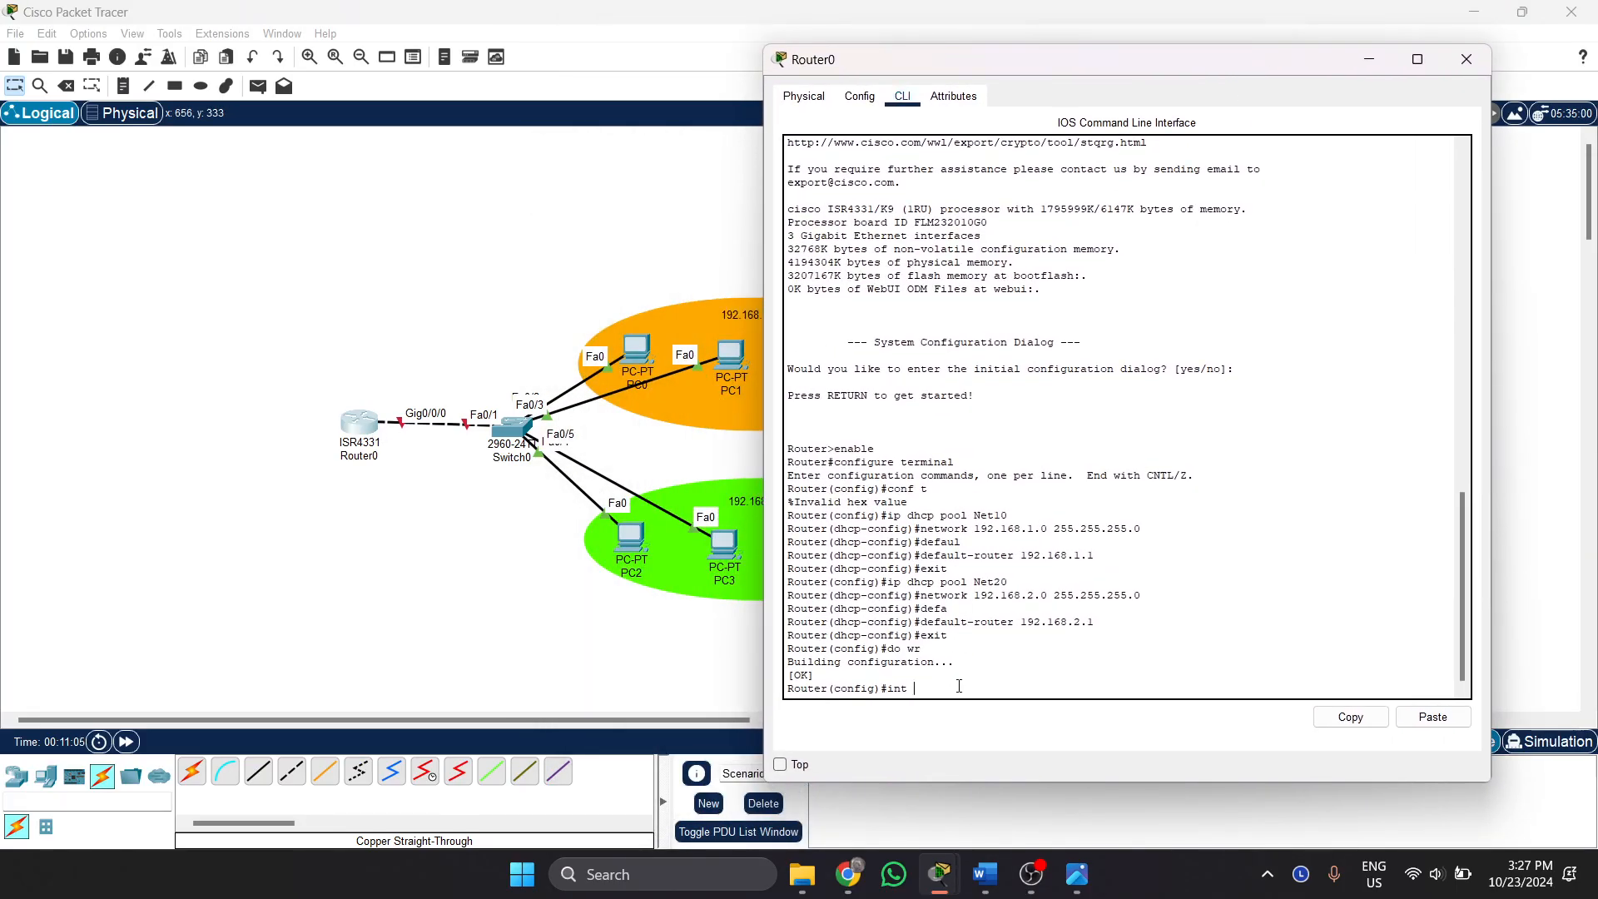
text(gig)
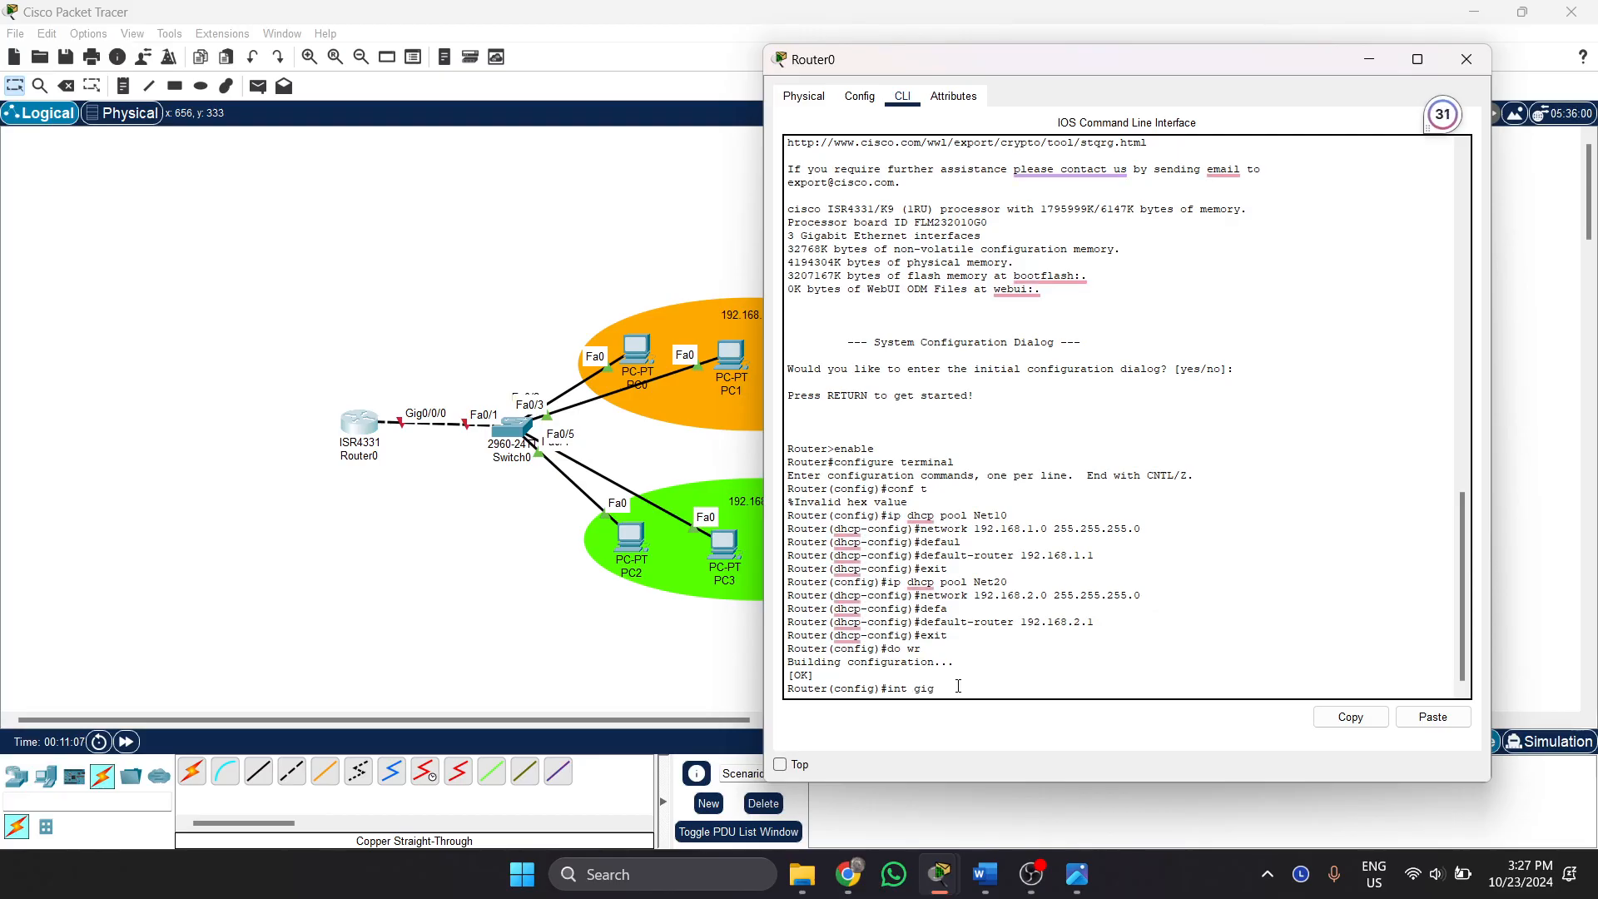
text(0/0/0.10)
key(Return)
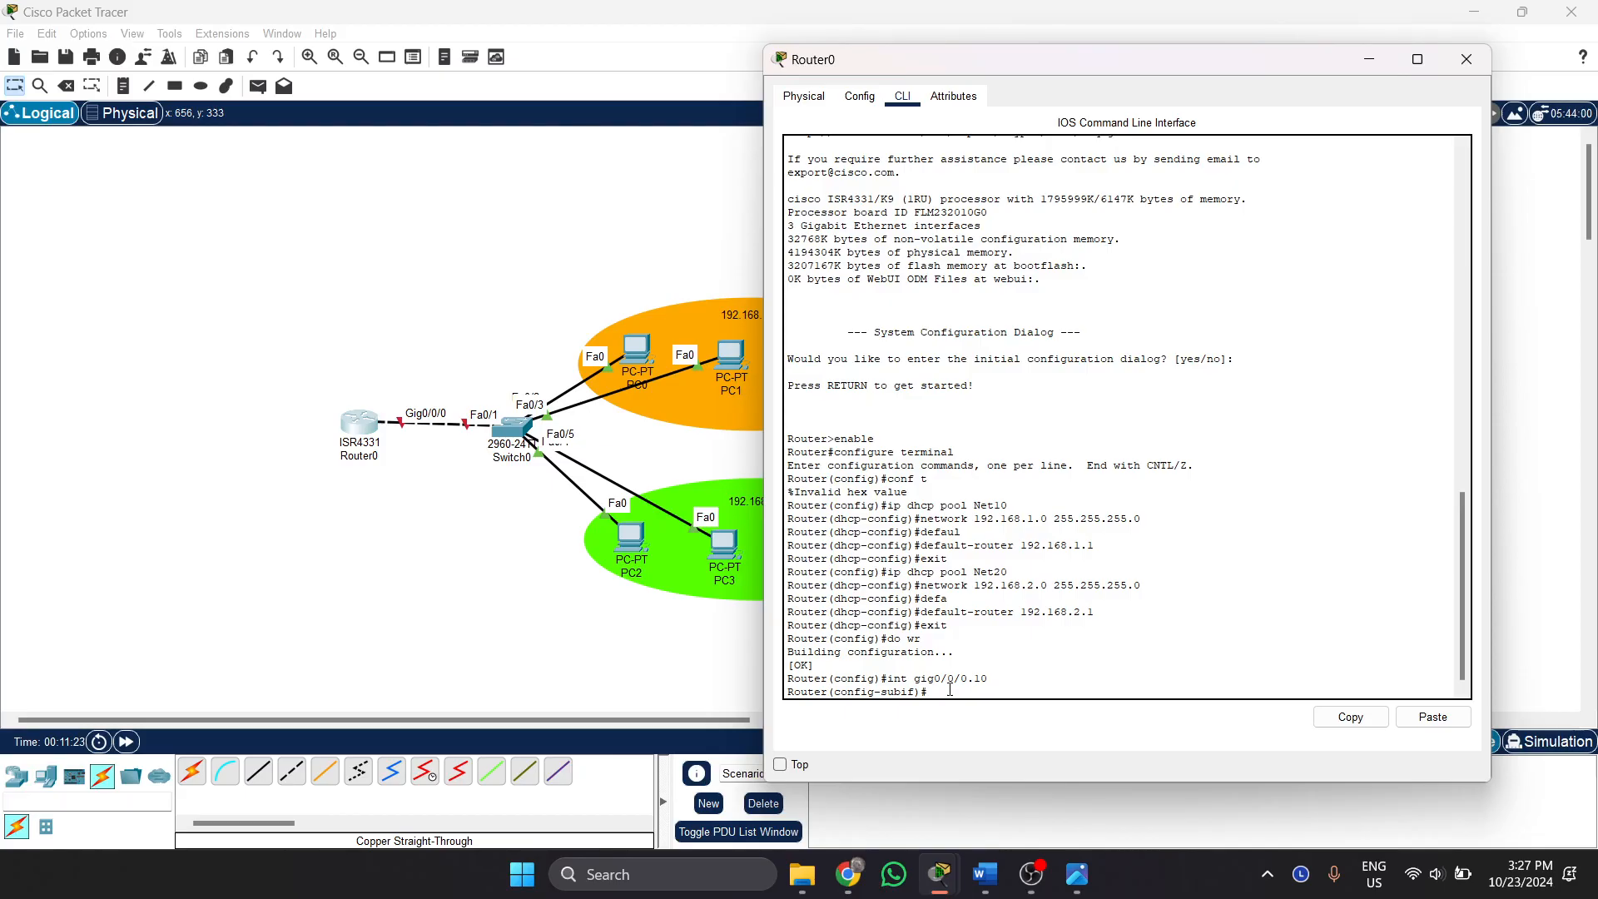
Set dot1Q encapsulation with VLAN 10 on the gig0/0/0.10 subinterface.
text(encap)
key(Tab)
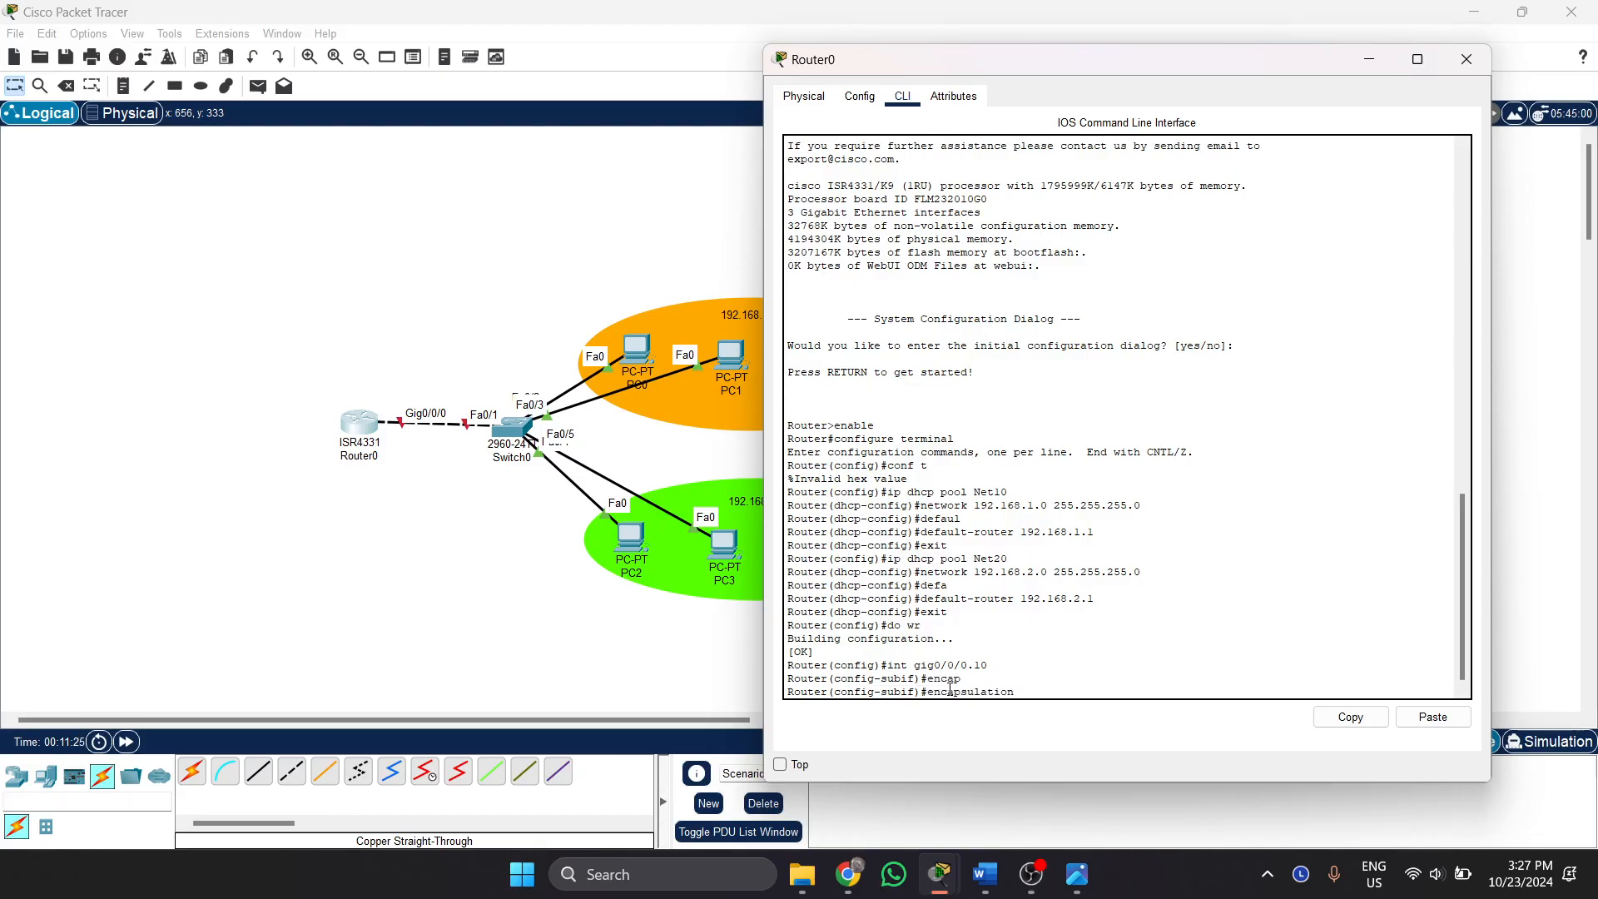
text(dot)
key(Tab)
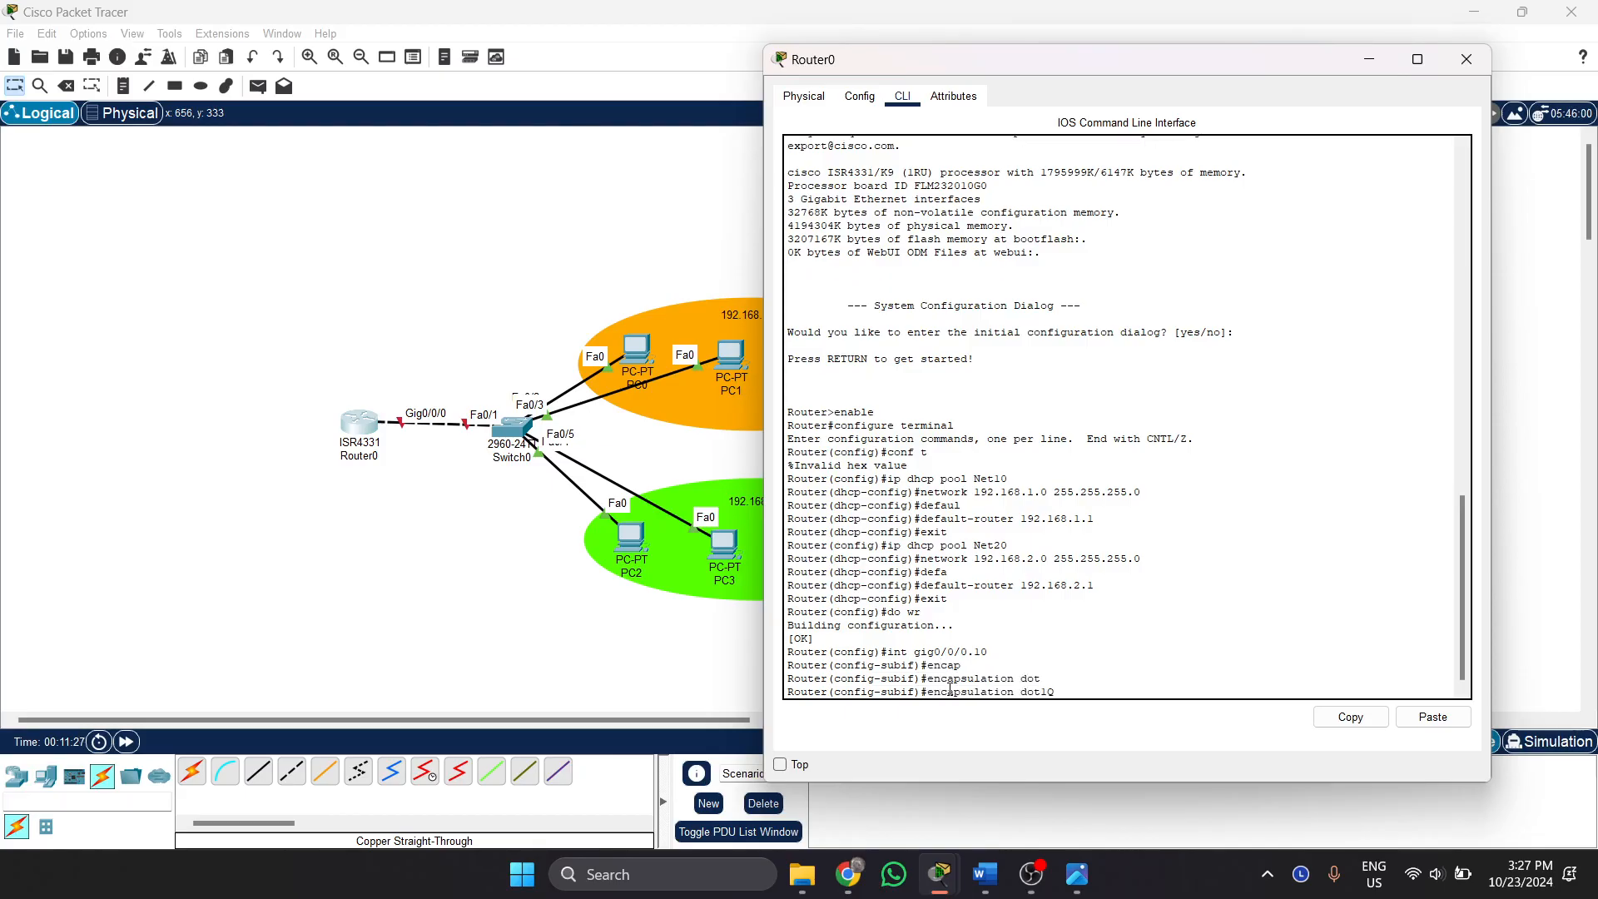
text(10)
key(Return)
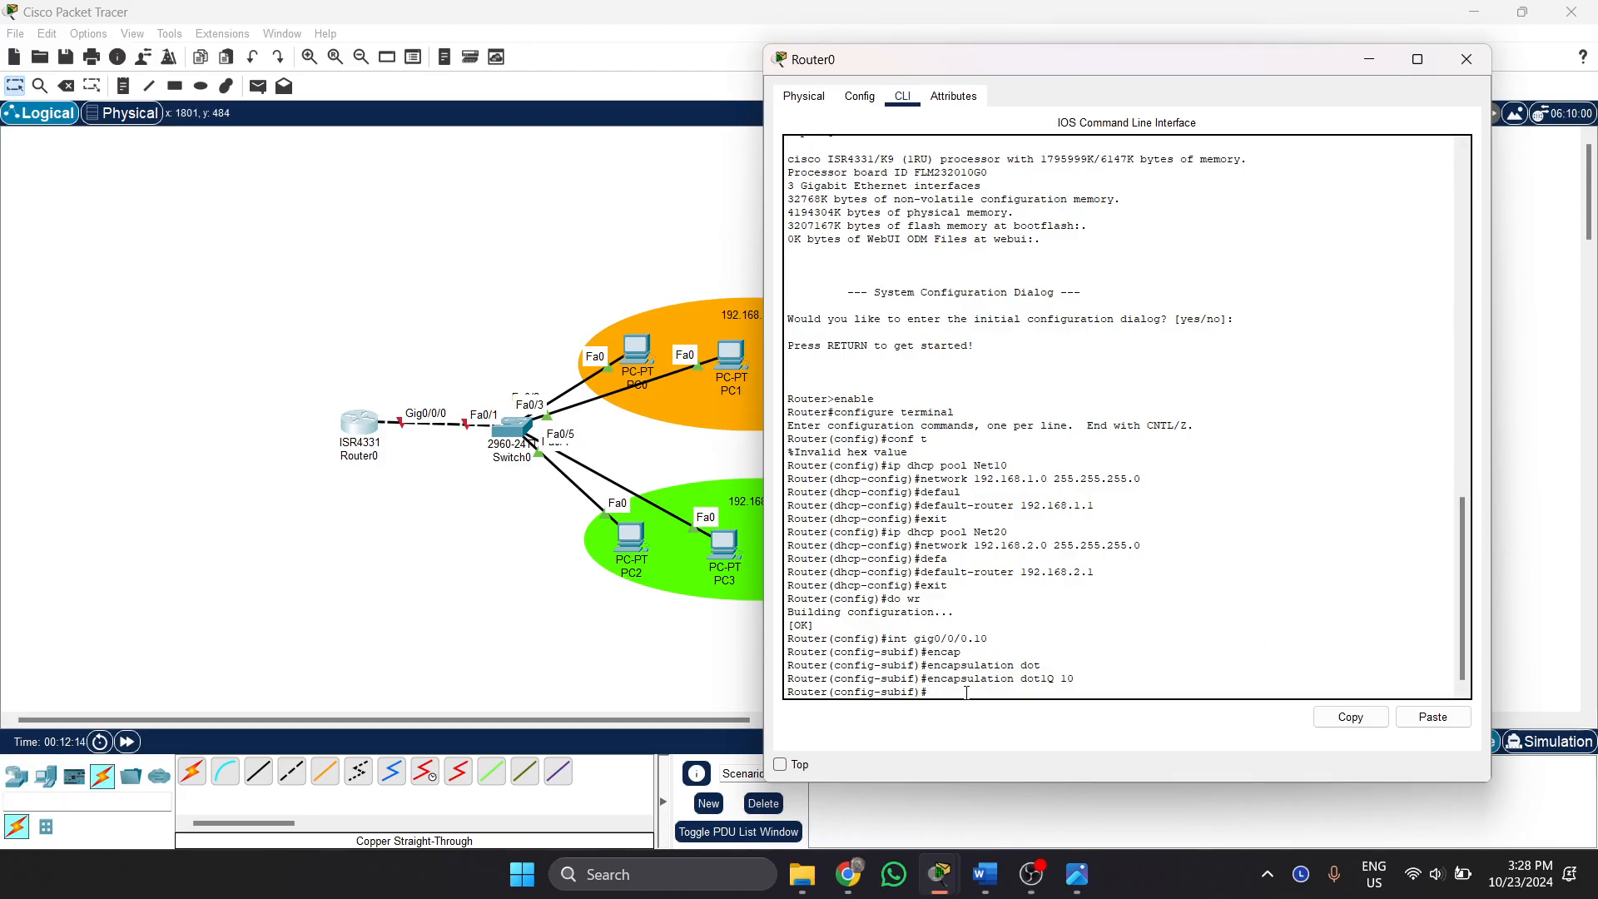
Assign IP address 192.168.1.1 with mask 255.255.255.0 to gig0/0/0.10, exit the subinterface and save with do wr.
text(ip address 192.168.1.1 255.255.)
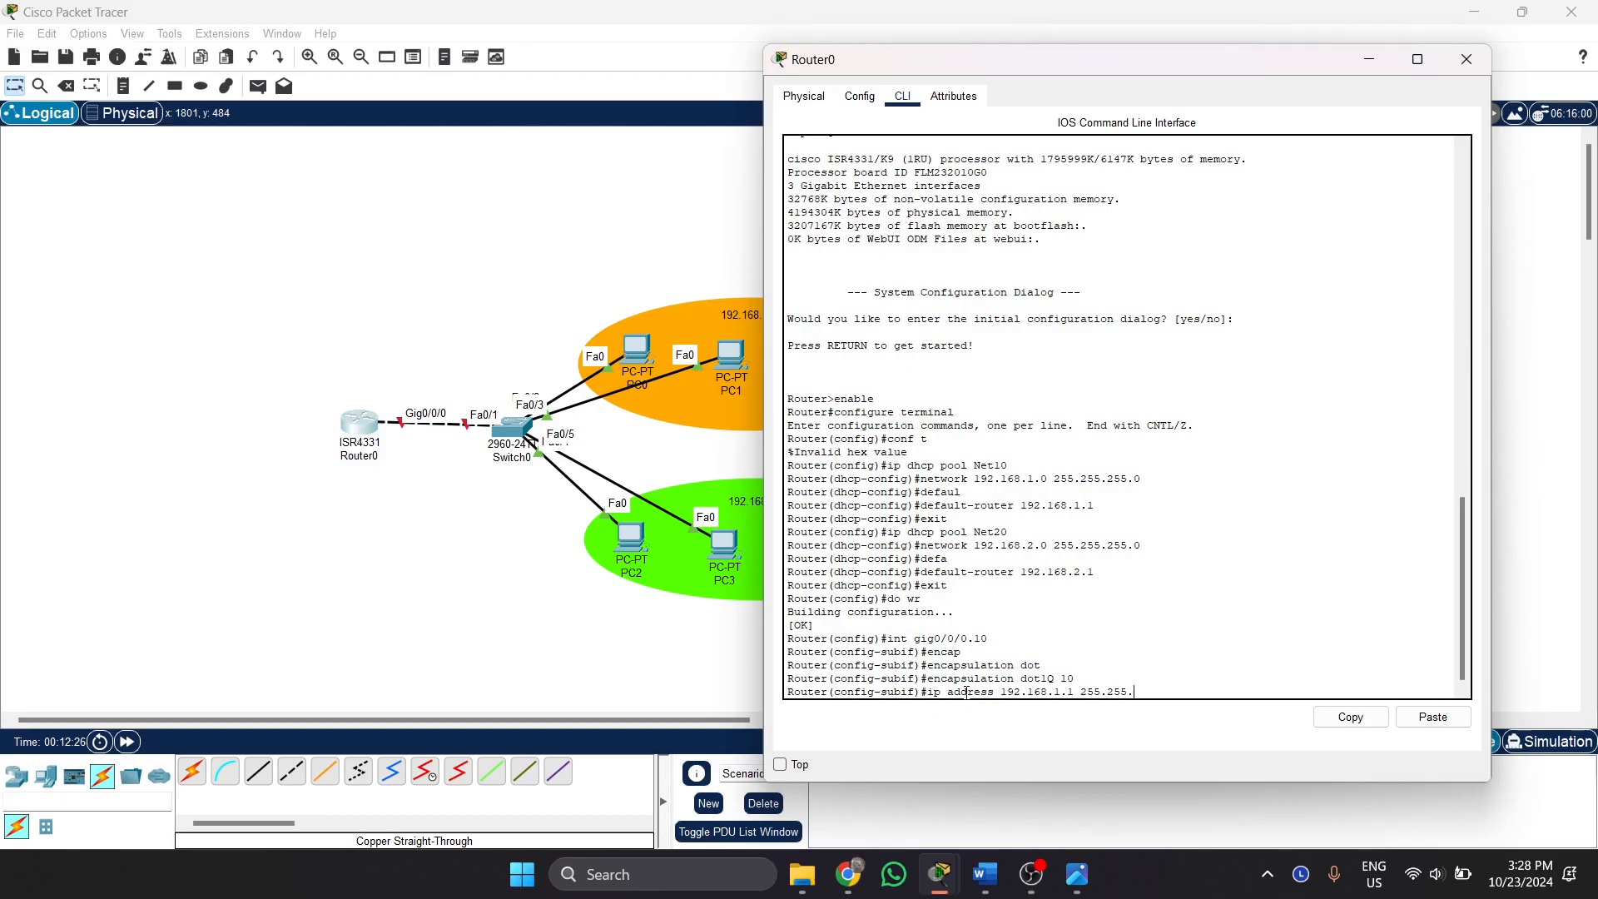
text(255.0)
key(Return)
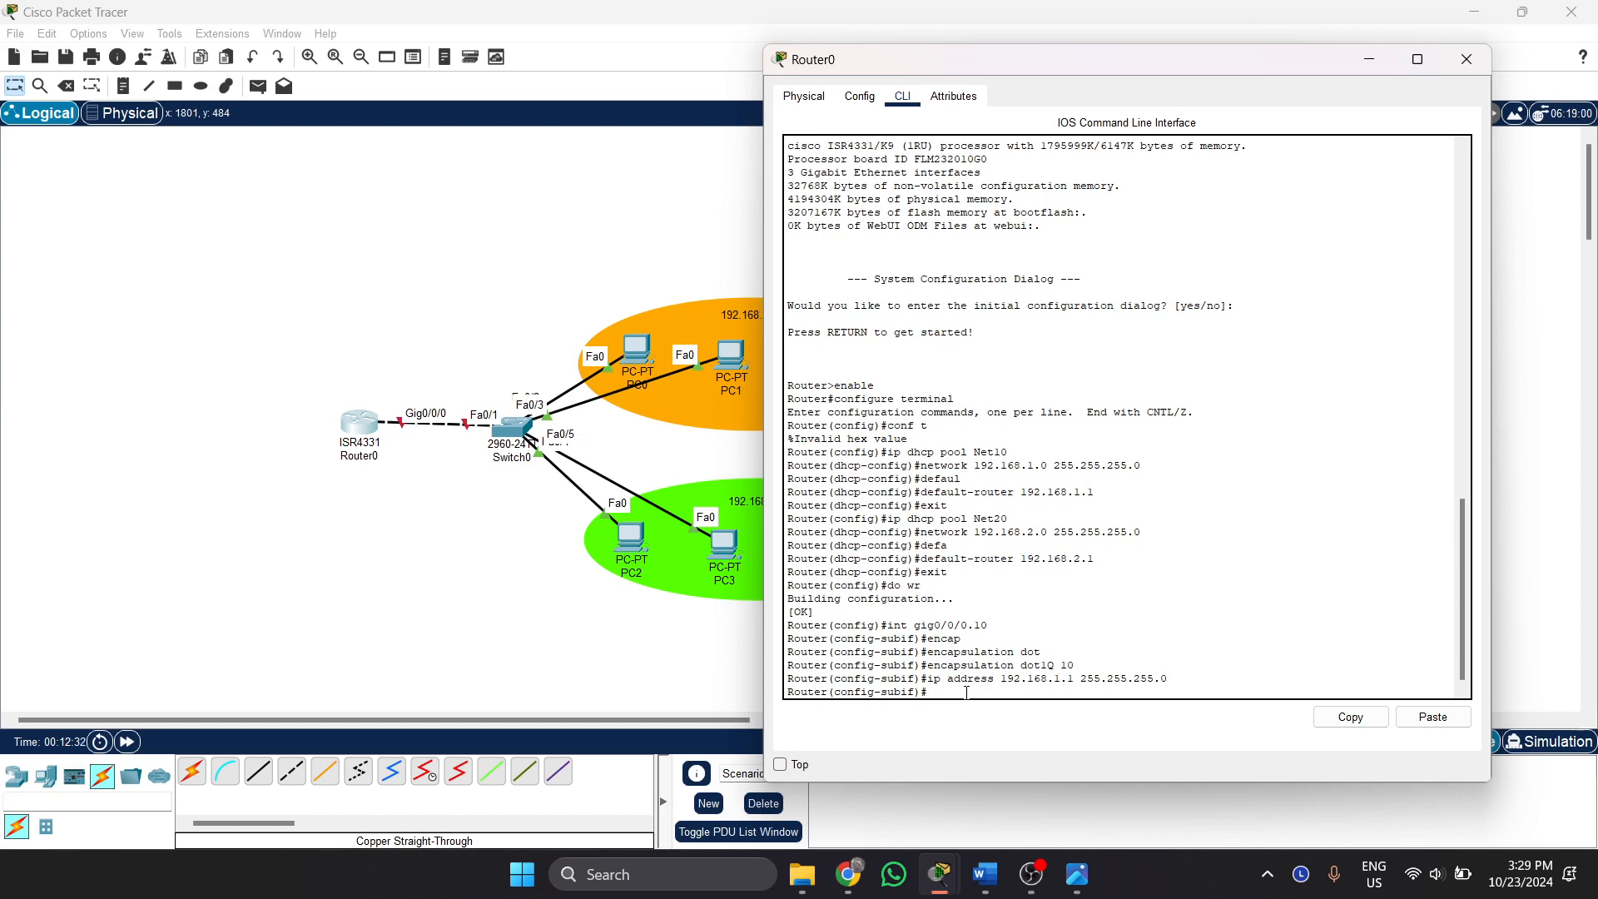
text(wxit)
key(Return)
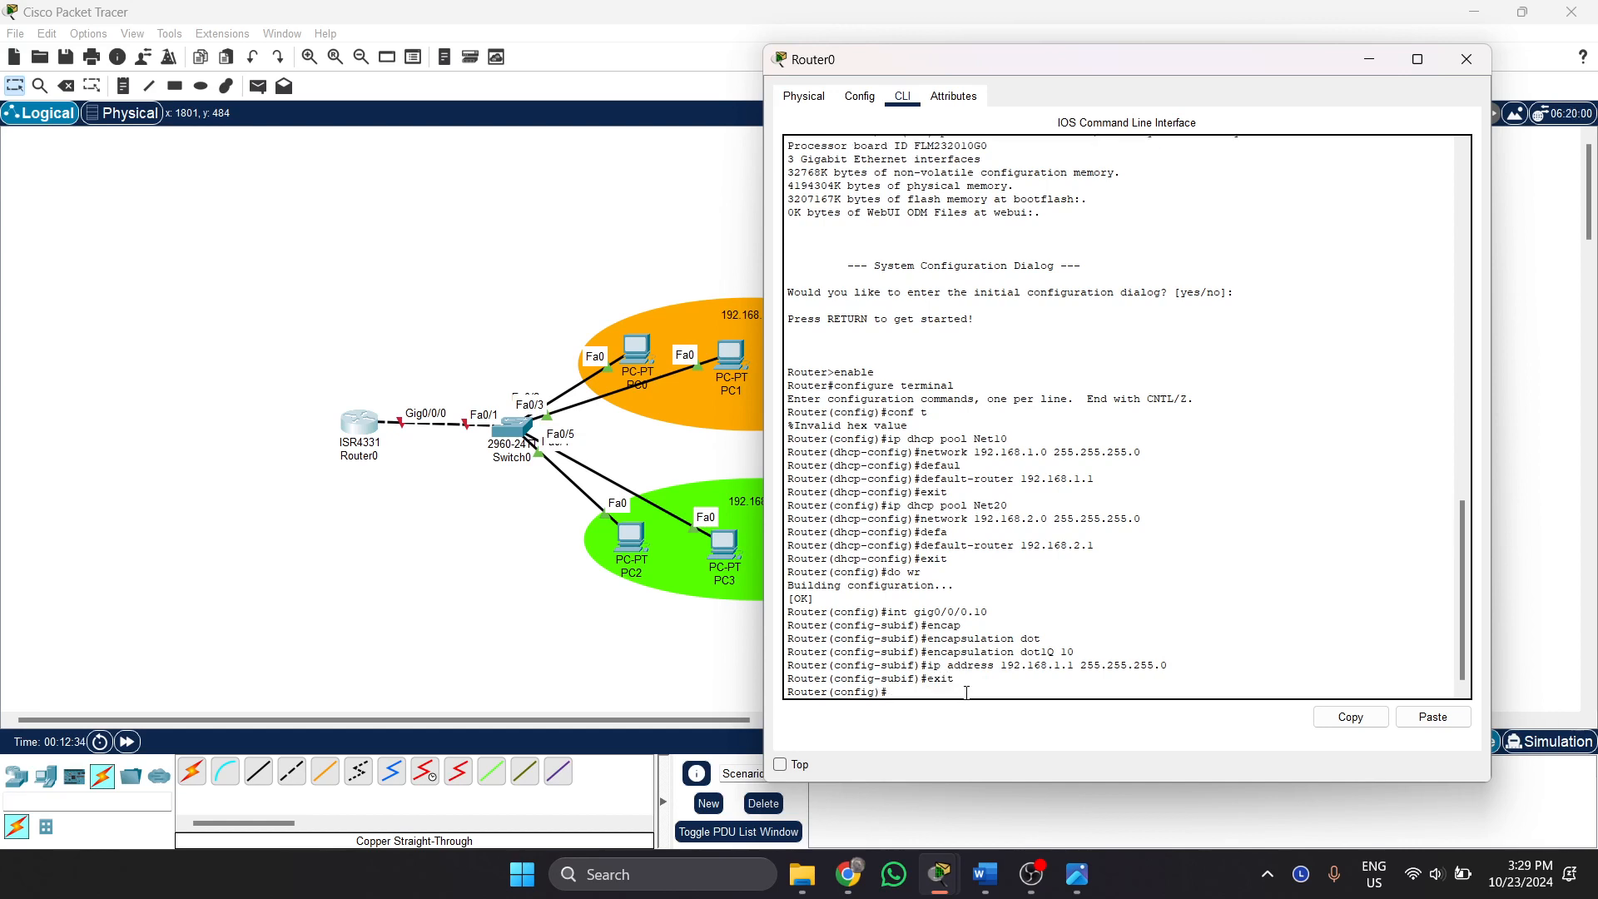
text(do wr)
key(Return)
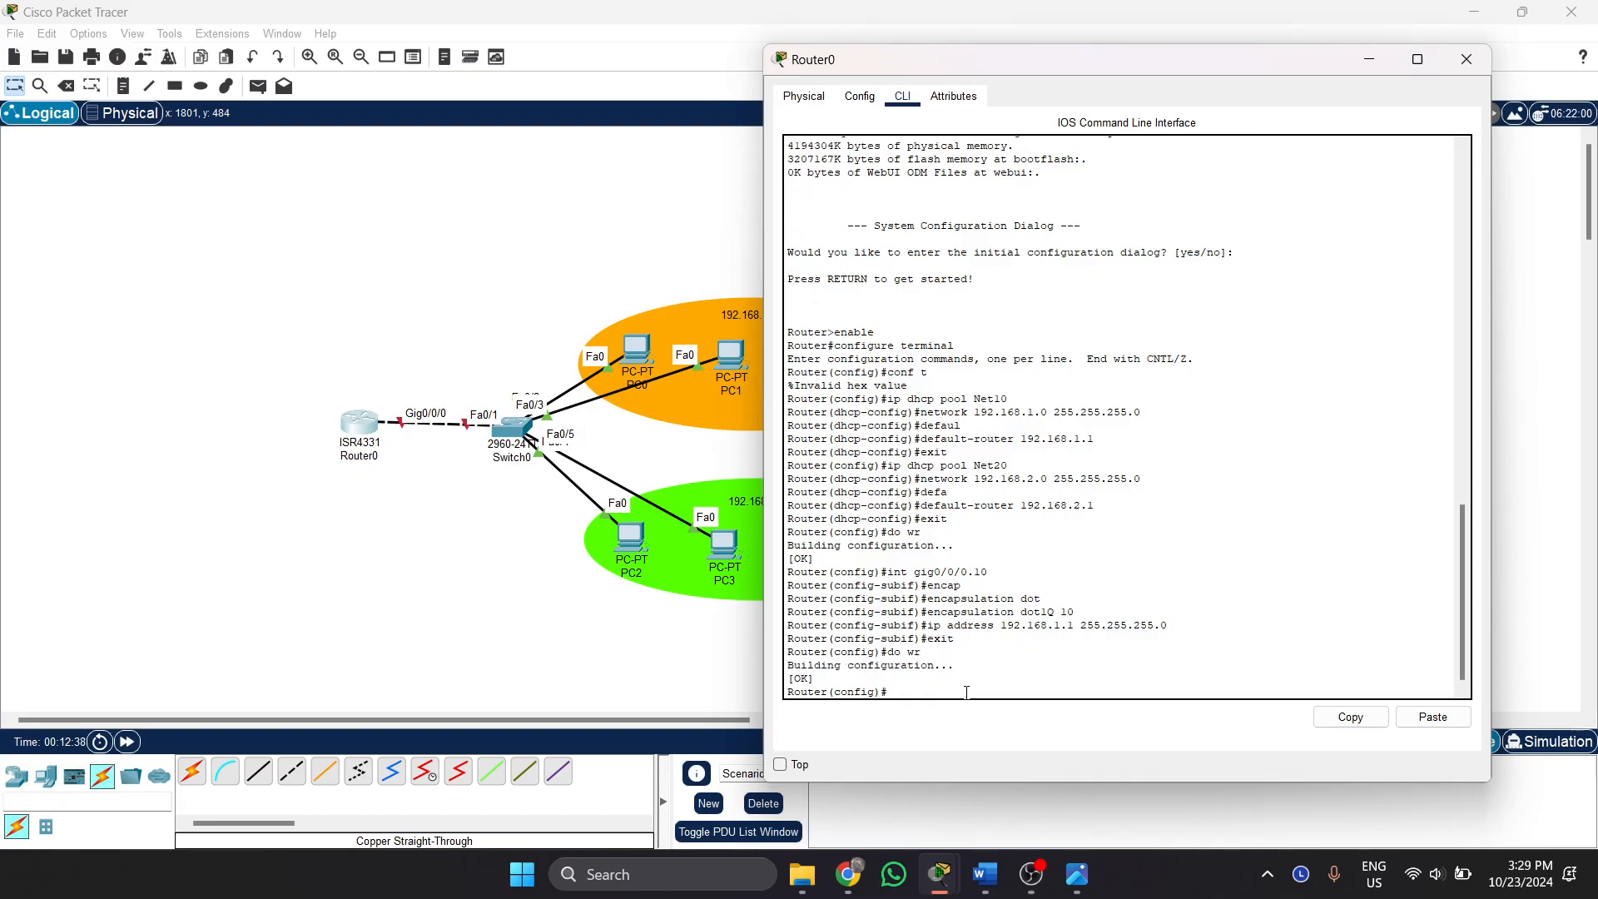
Create the subinterface gig0/0/0.20 on Router0 with dot1Q encapsulation for VLAN 20.
text(int gig0/0/0.20)
key(Return)
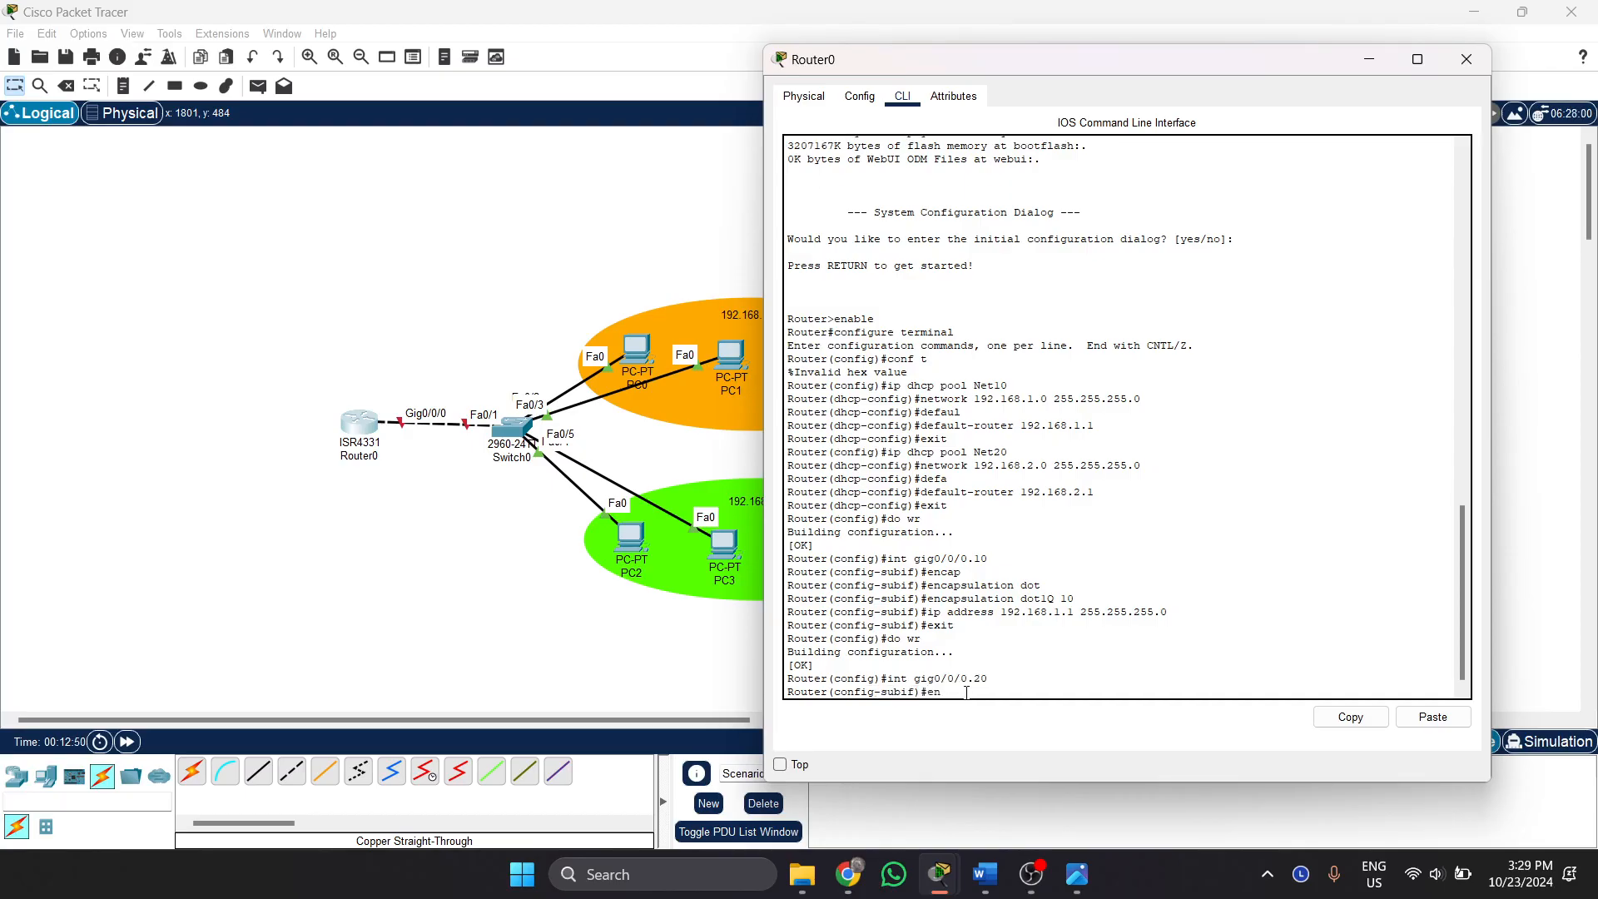
text(enca)
key(Tab)
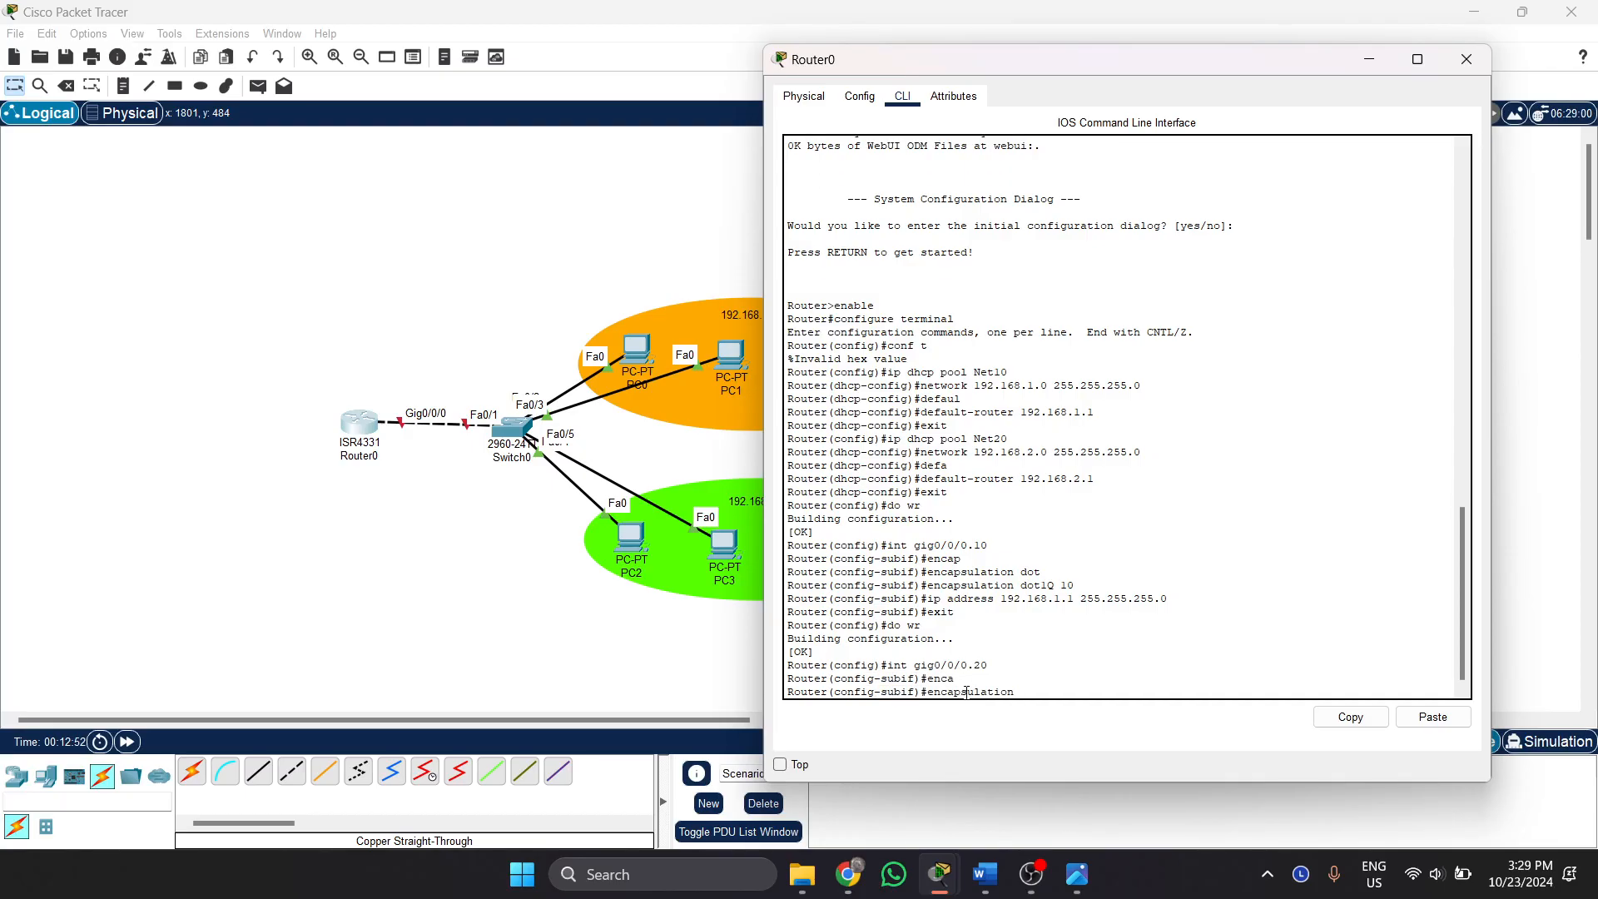
text(do)
key(Tab)
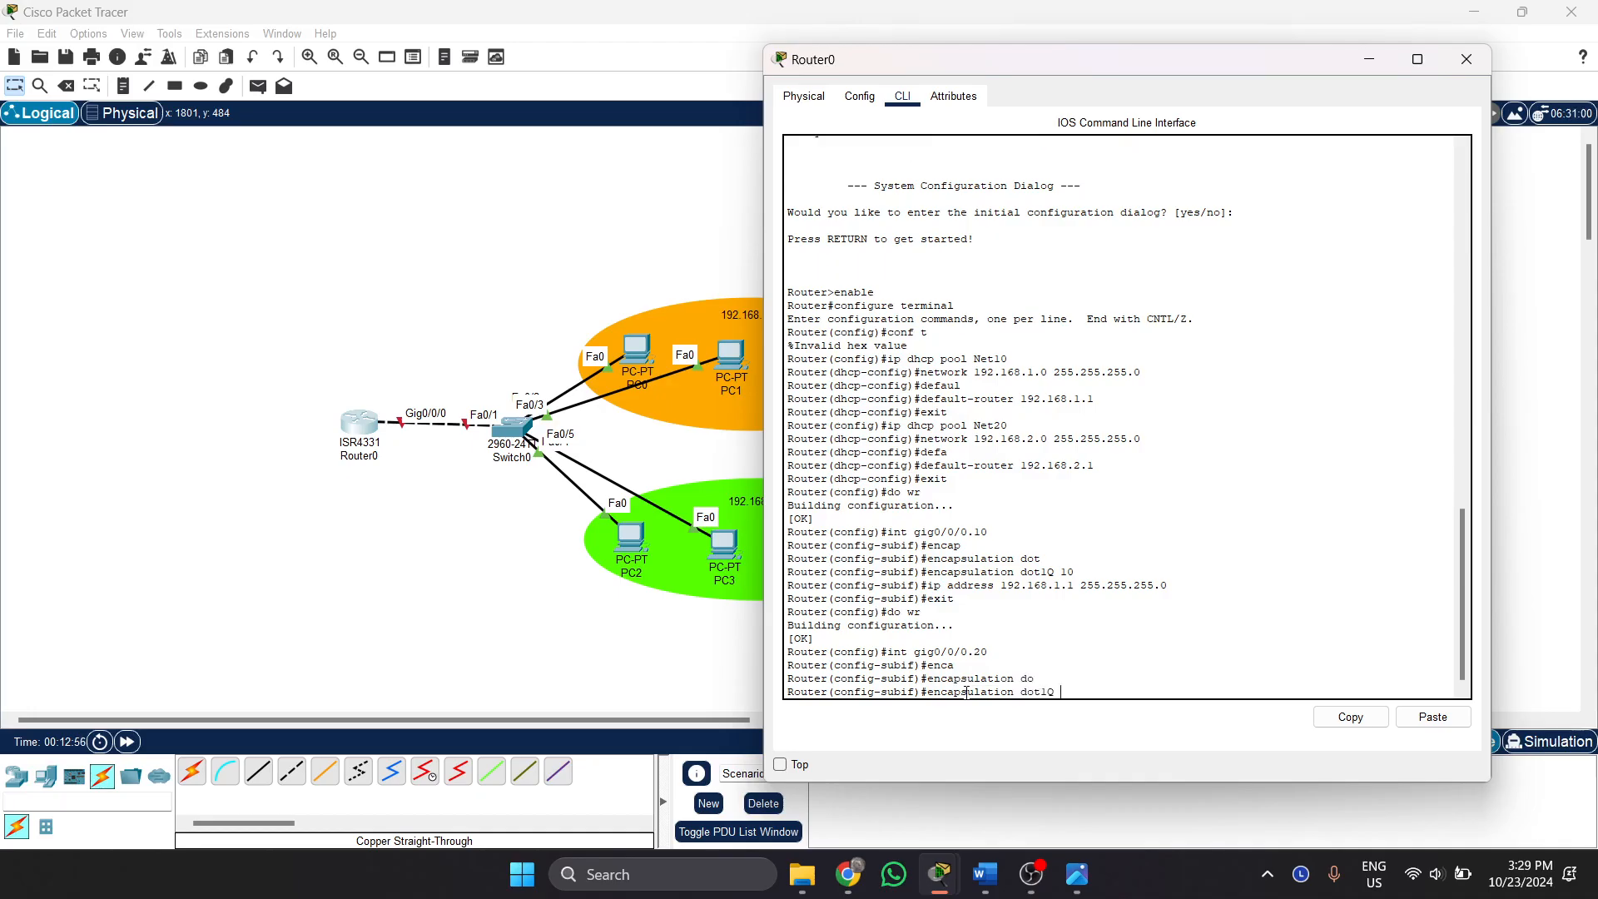
text(20)
key(Return)
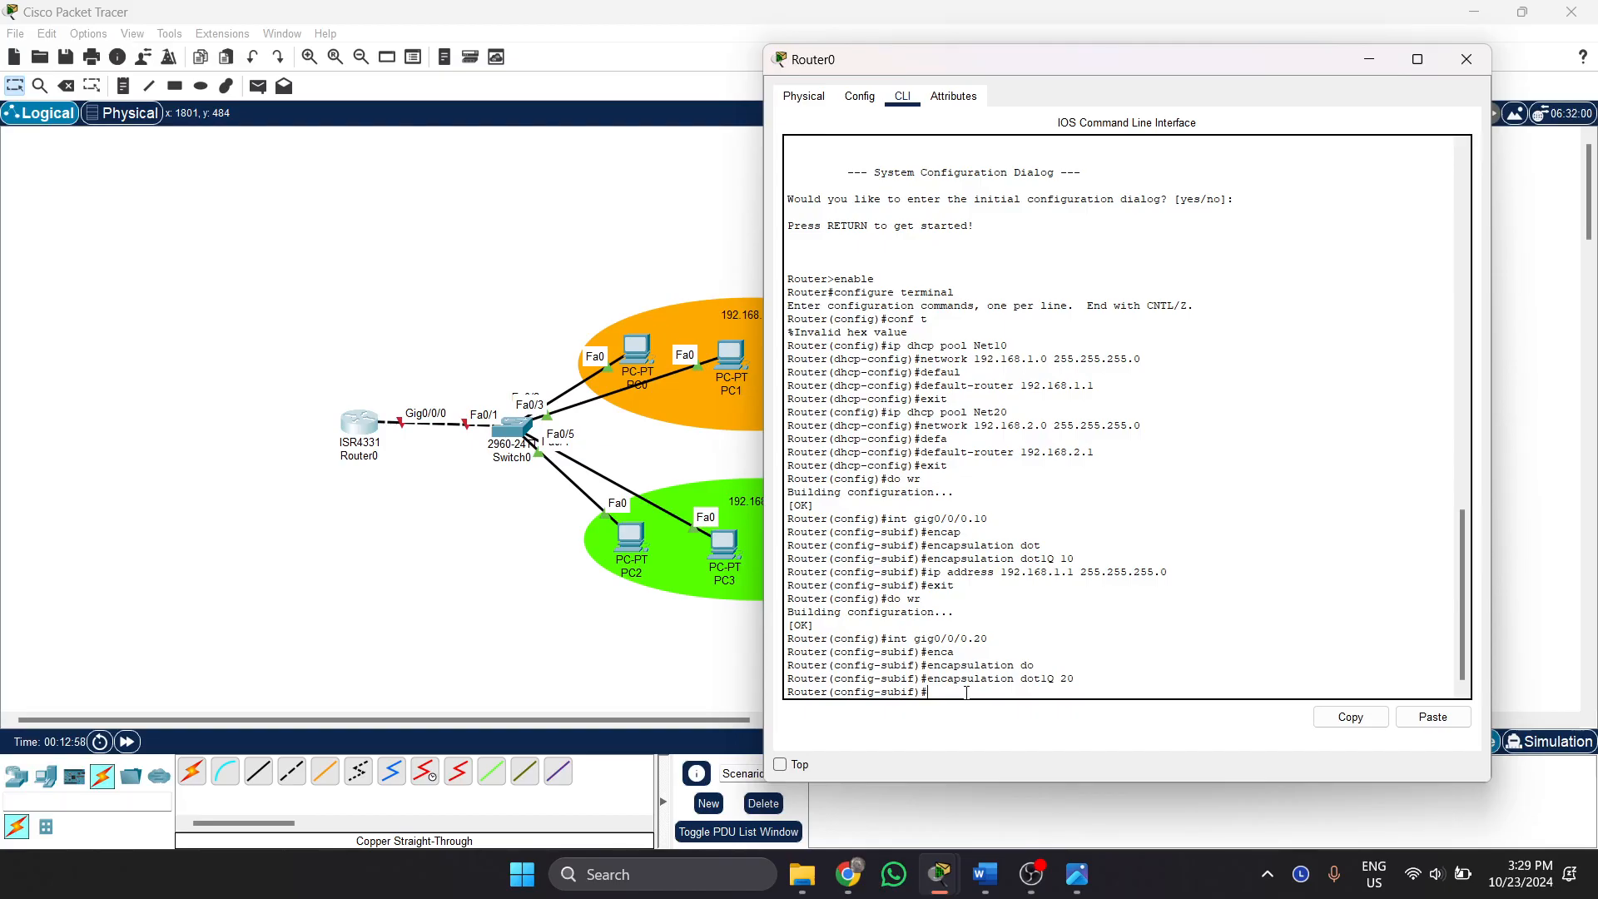
Assign IP address 192.168.2.1 with mask 255.255.255.0 to the gig0/0/0.20 subinterface.
text(ip a)
key(Tab)
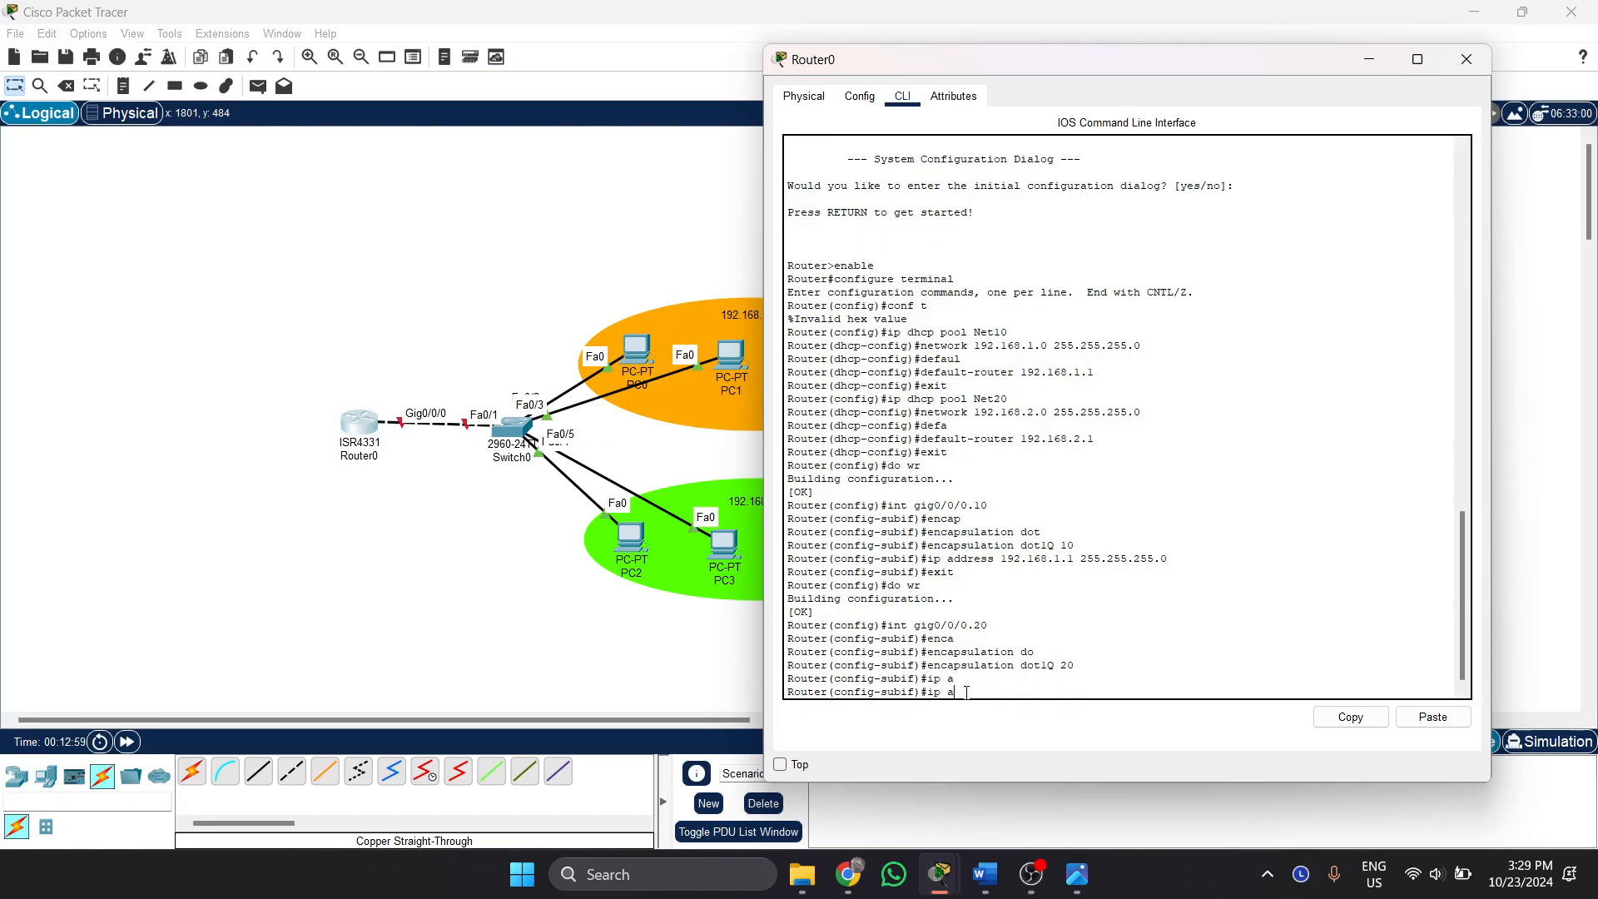
text(ddress 192.168.2.1 255.255.255.0)
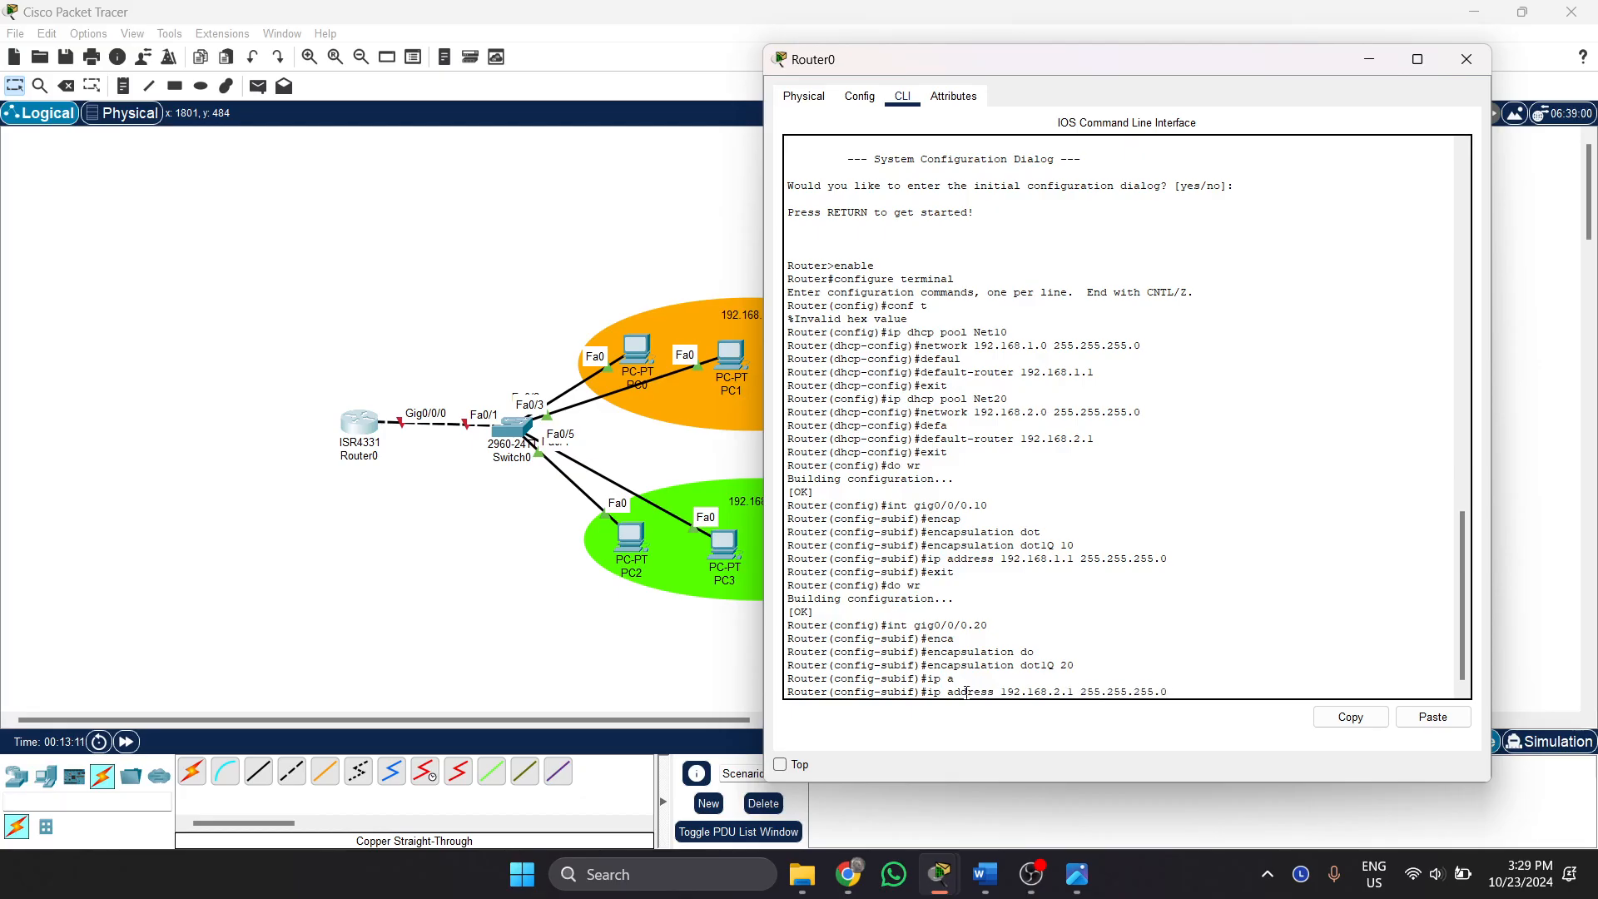
key(Return)
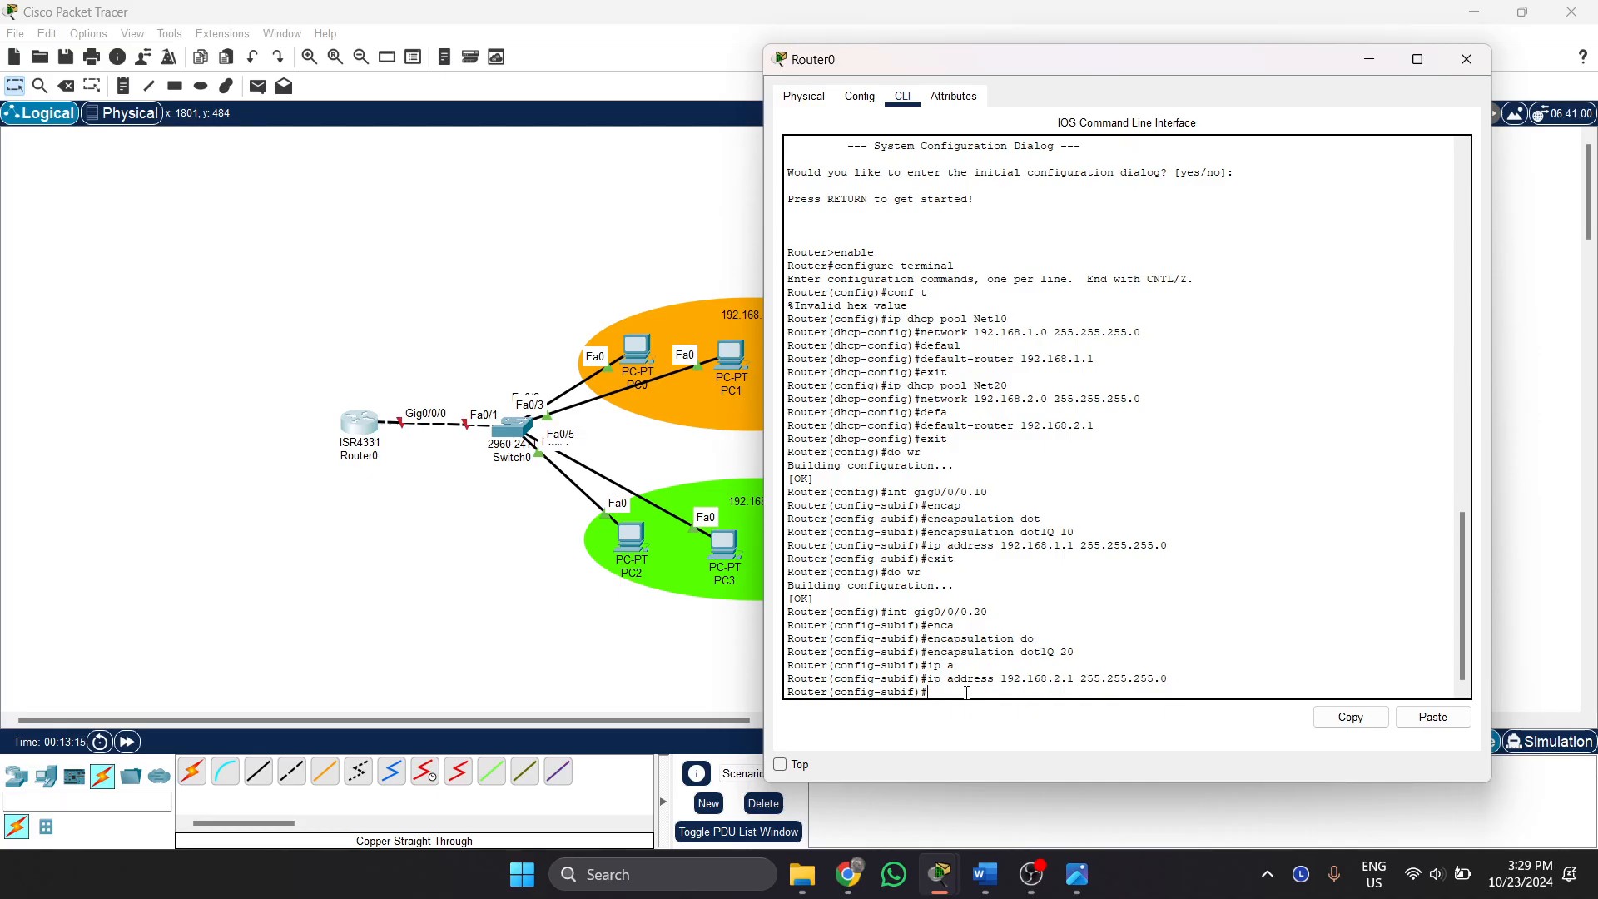
Exit the gig0/0/0.20 subinterface configuration and save the router configuration with do wr.
text(exit)
key(Return)
text(do w)
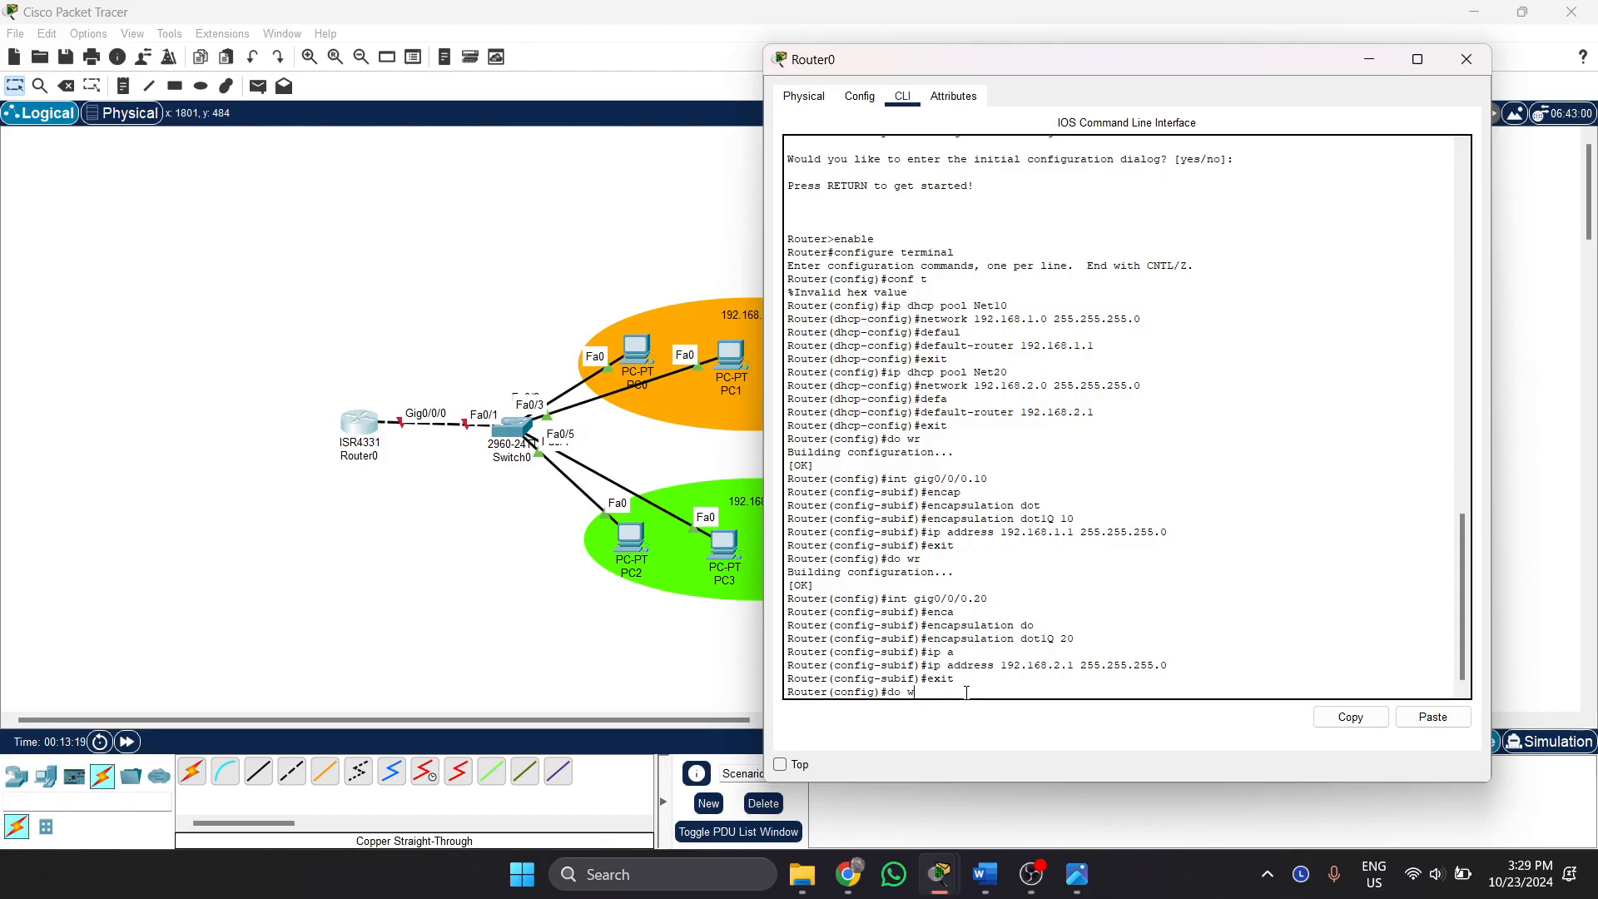
key(Return)
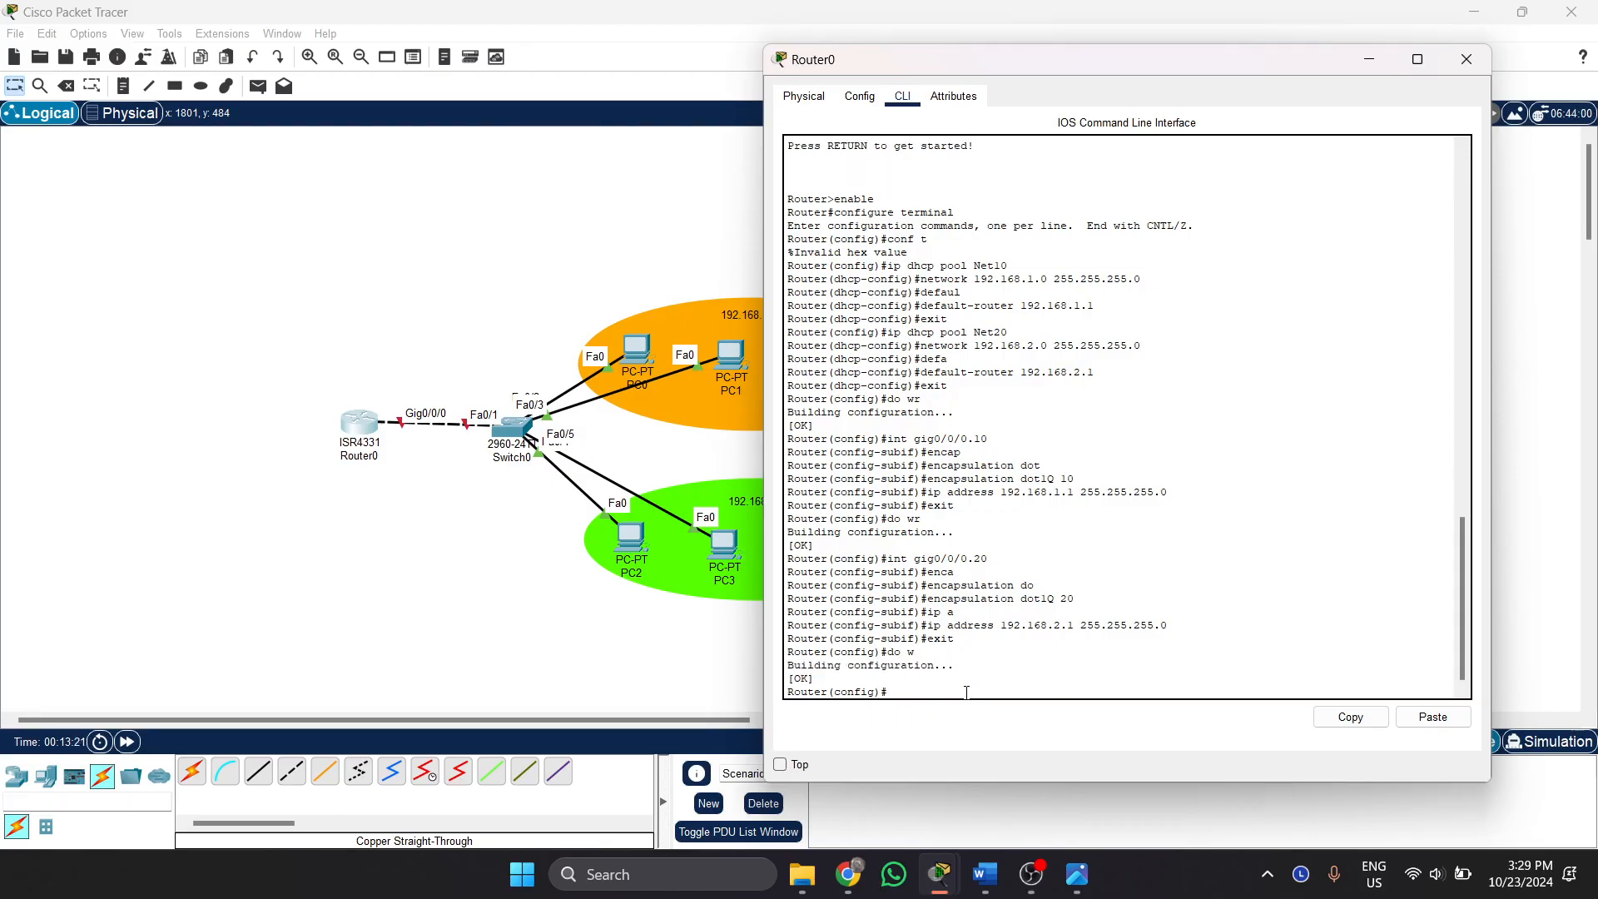
key(Up)
text(r)
key(Return)
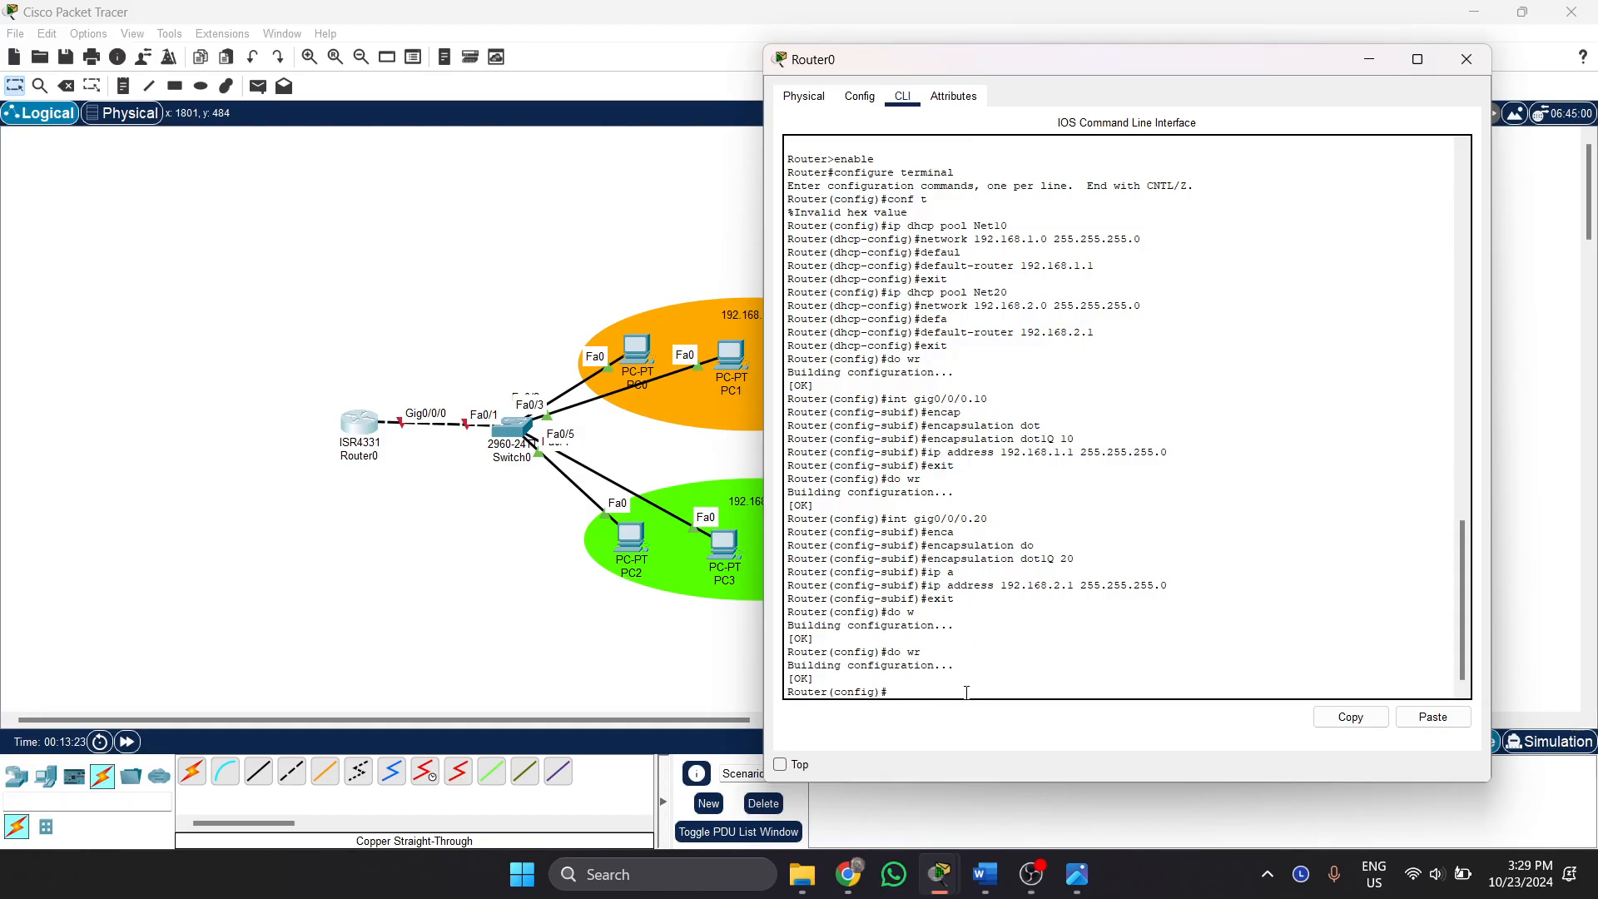
Enable the physical interface gig0/0/0 with no shut and end configuration mode.
text(int gig0/0/0)
key(Return)
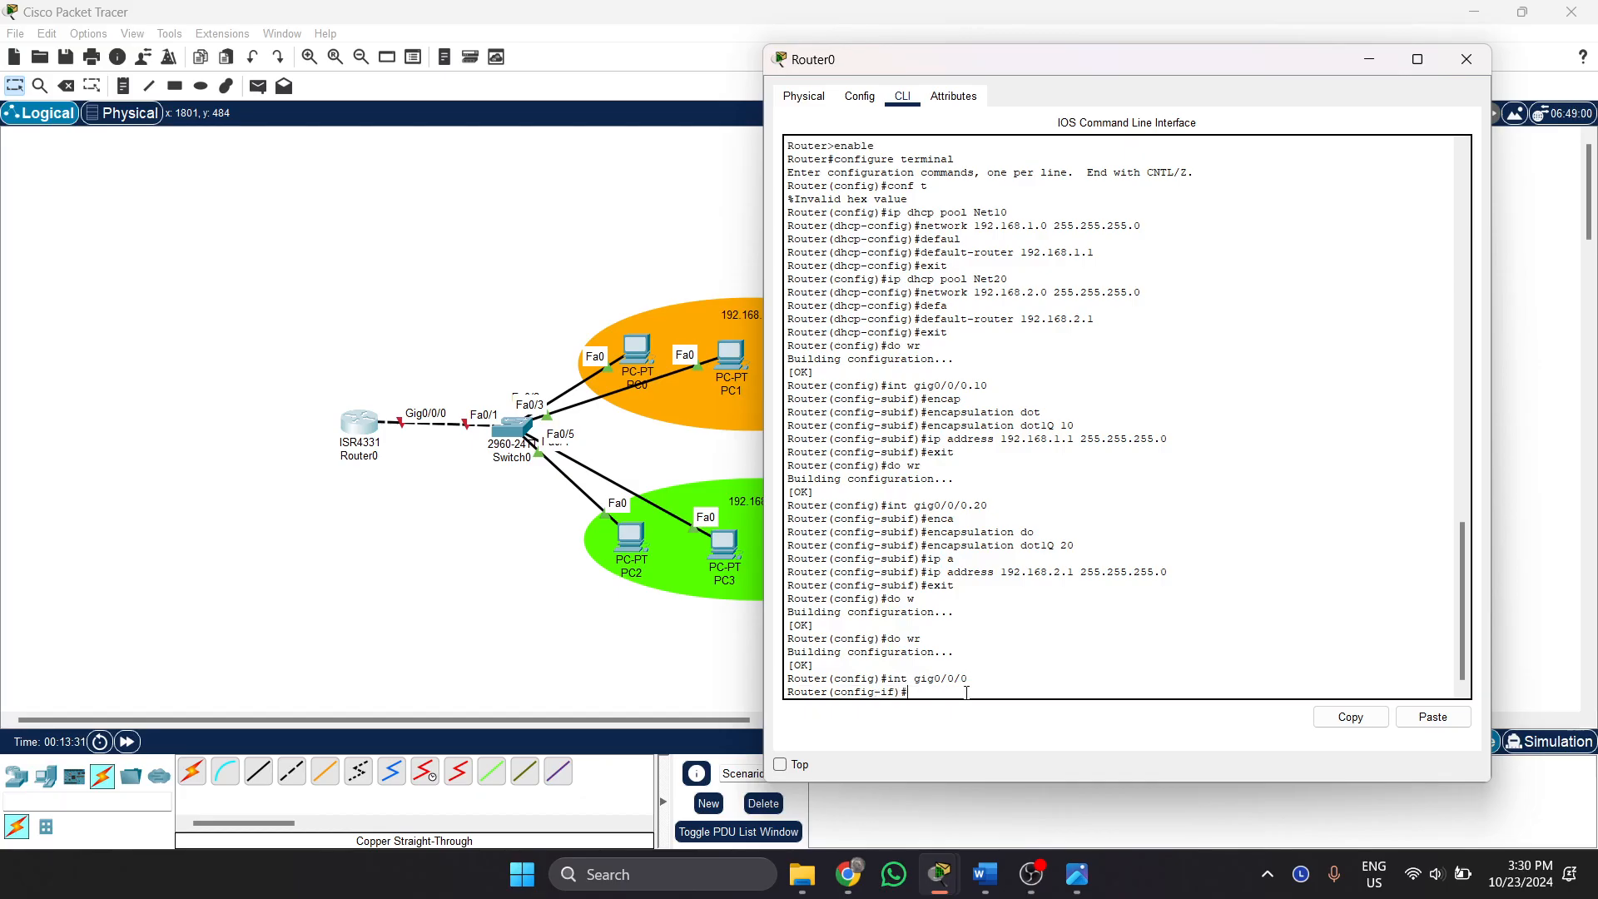
text(no shut)
key(Return)
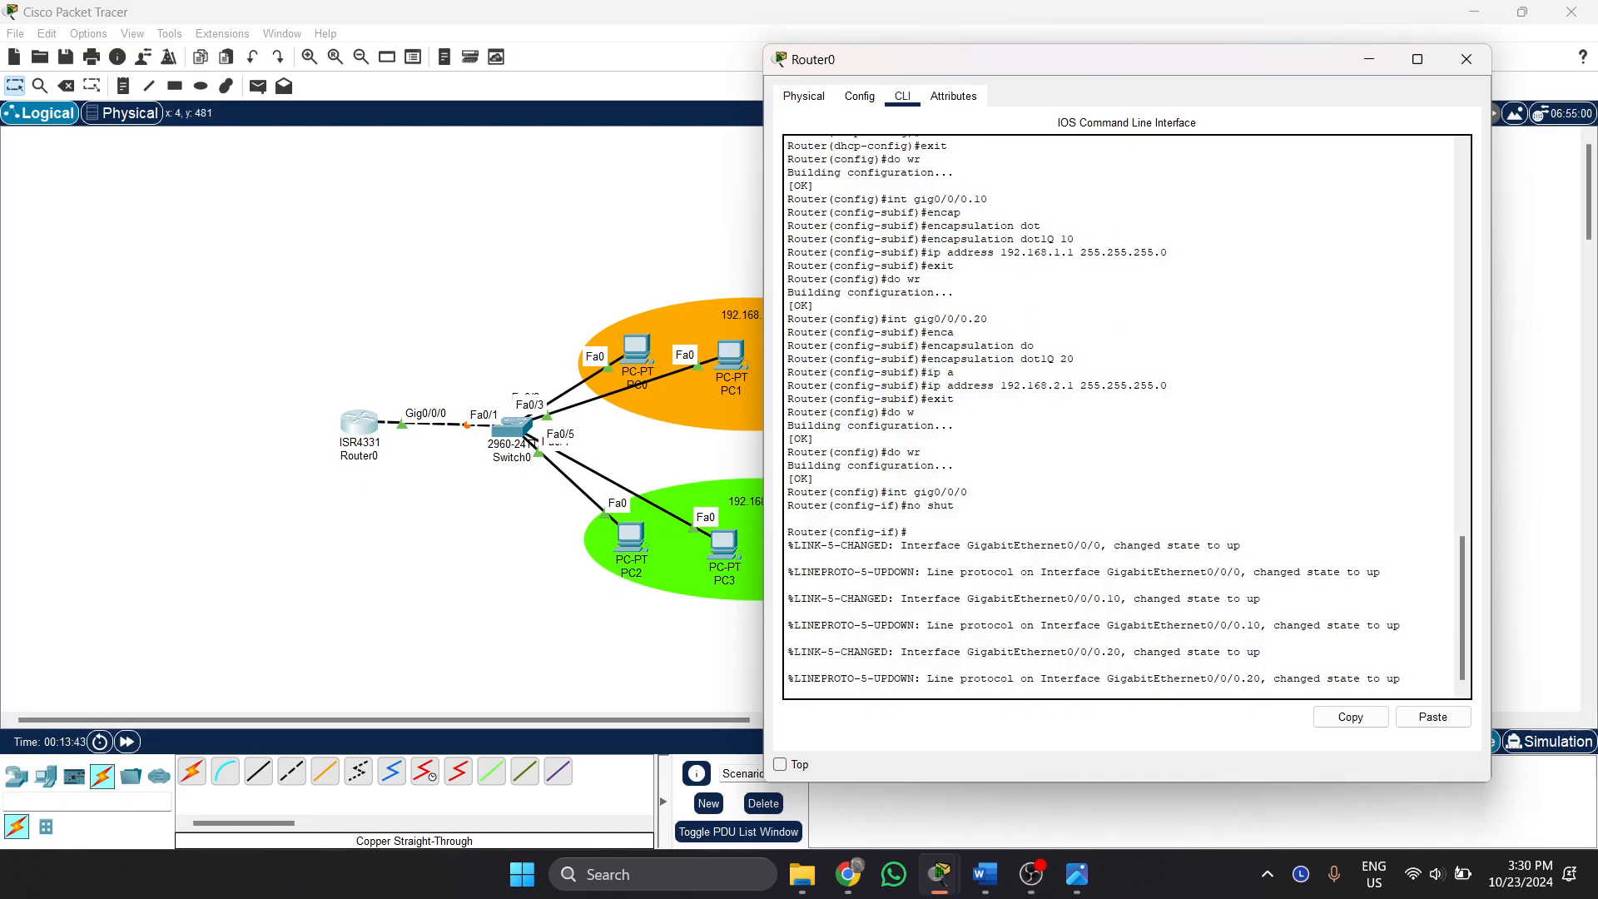
key(Return)
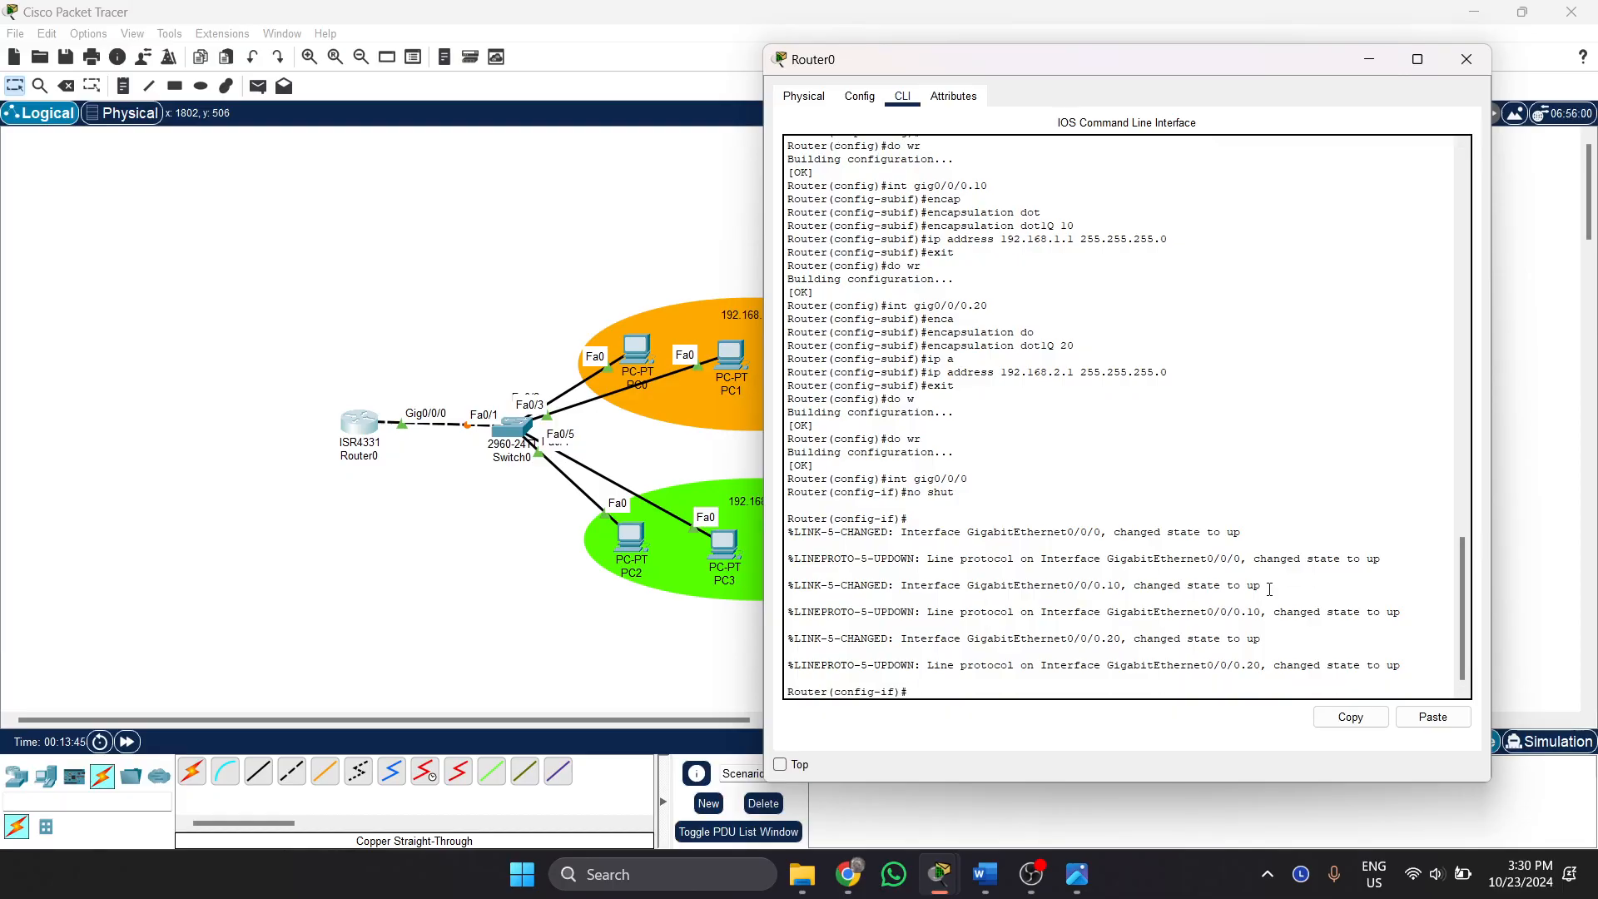
text(end)
key(Return)
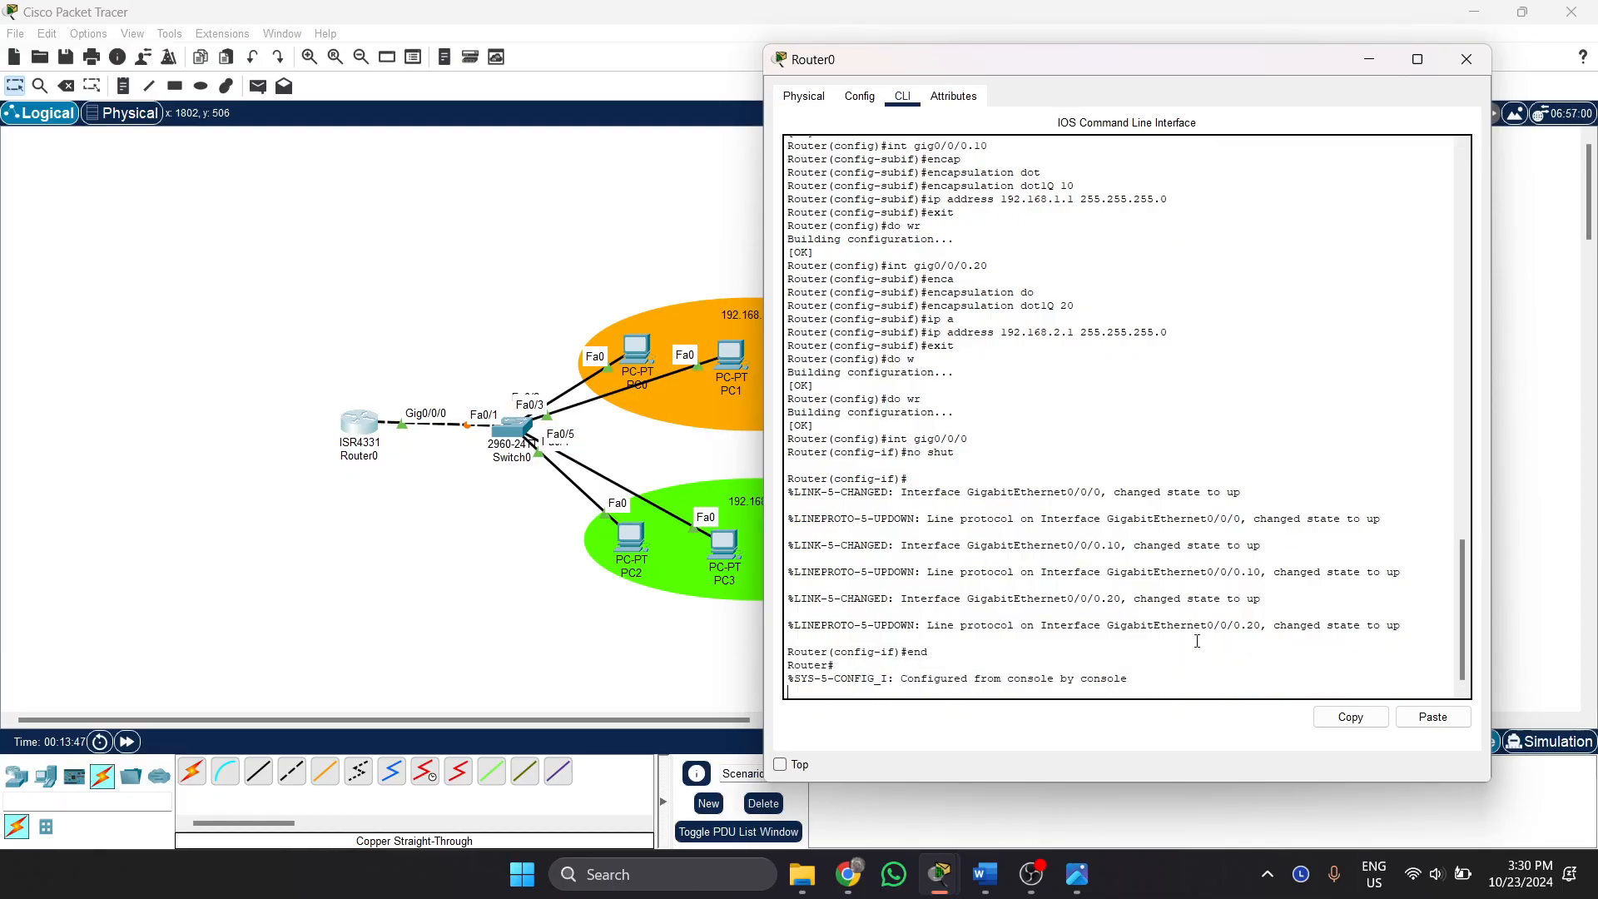
Display Router0's running configuration with show running-config and examine the Net10 and Net20 DHCP pool entries.
text(sh)
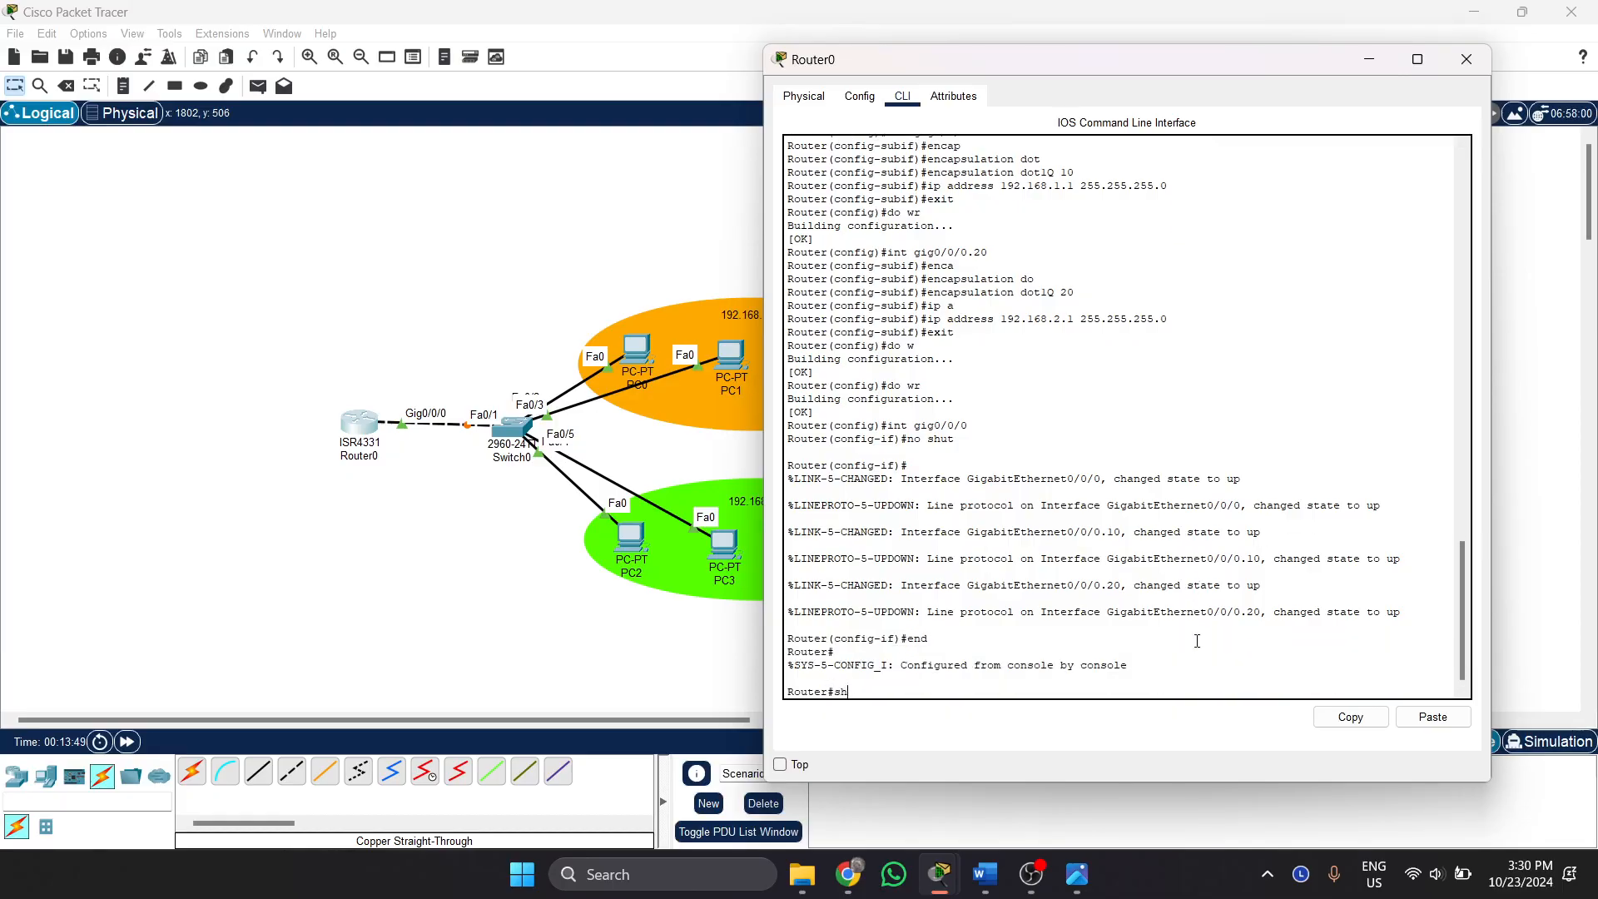
text(ow running-config)
key(Return)
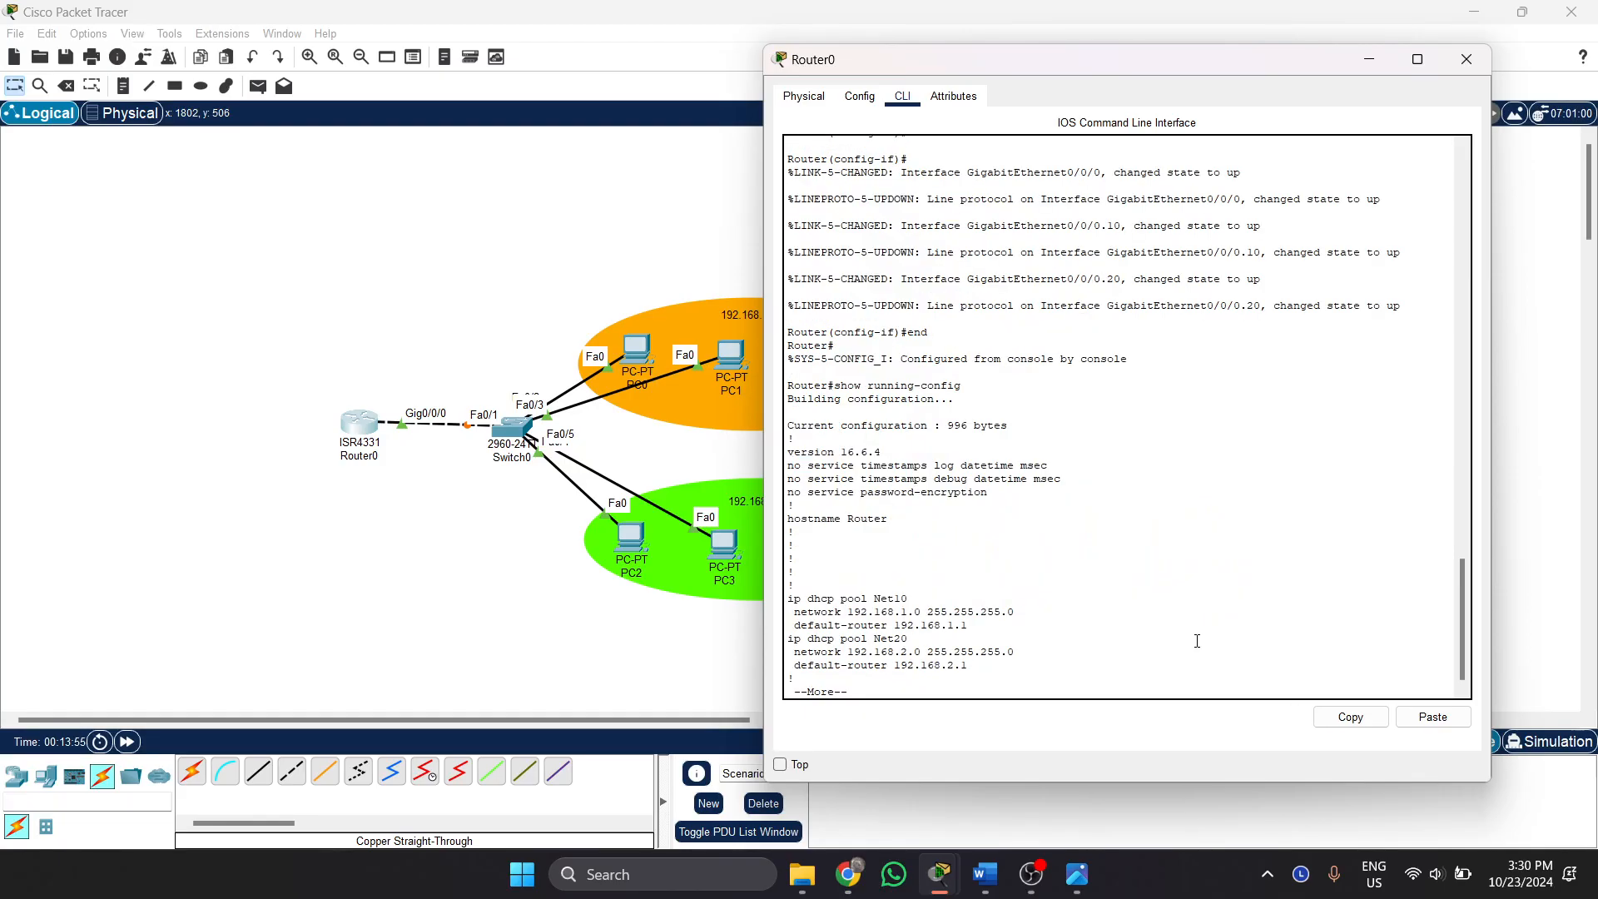
click(915, 518)
key(Return)
key(Return)
key(Return)
key(Return)
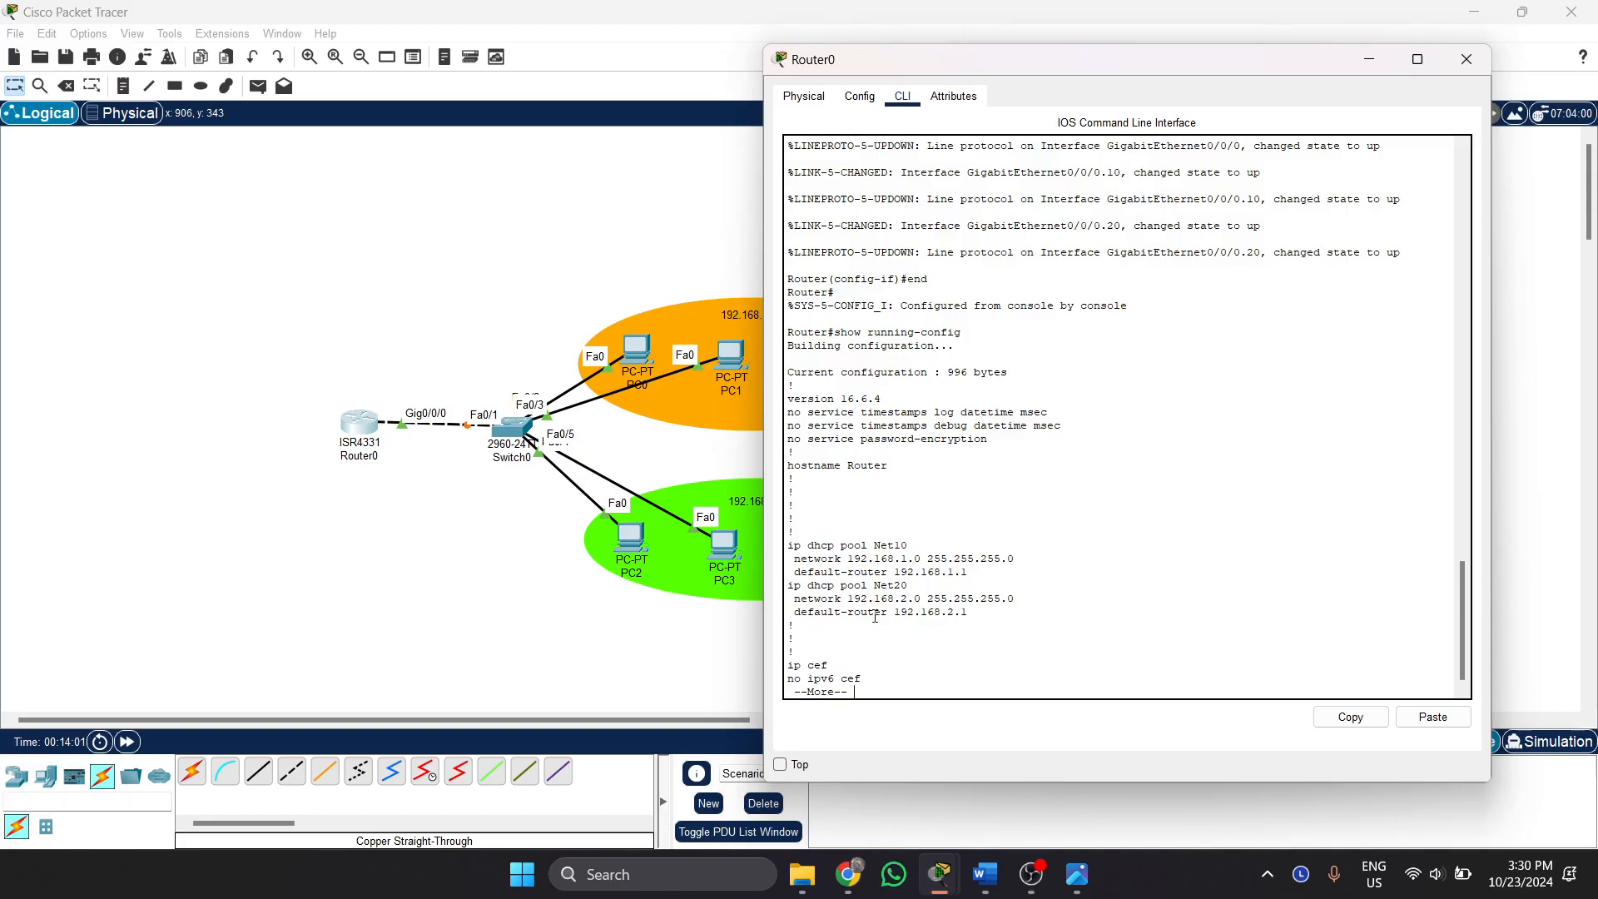
drag(793, 545, 983, 610)
key(space)
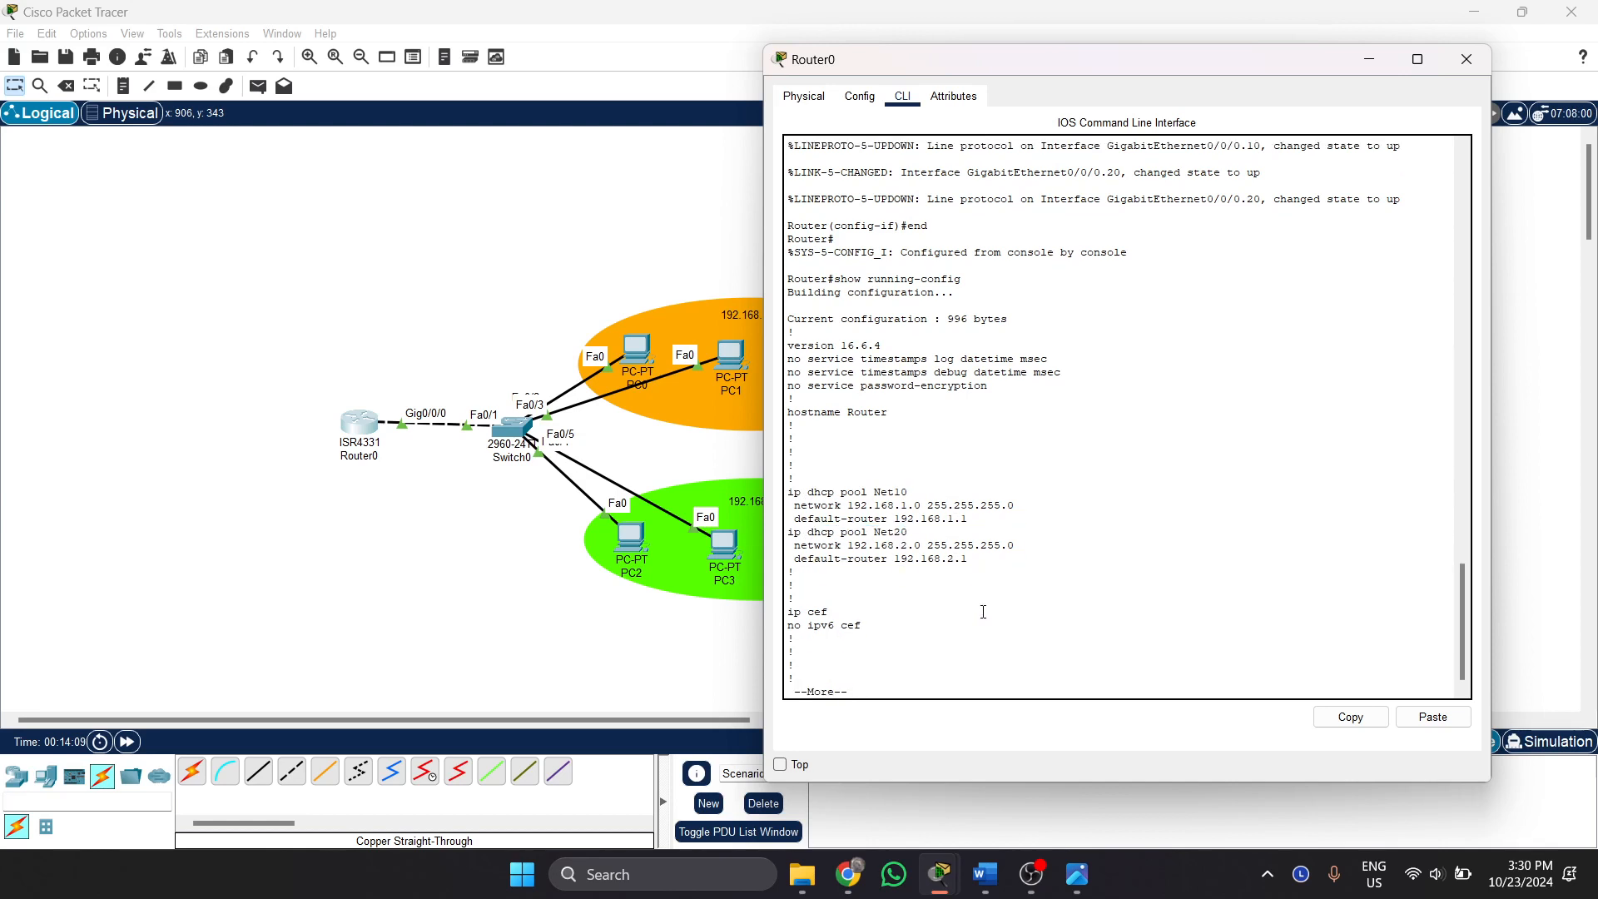
Continue the running configuration to its interface section and check the IP addresses of subinterfaces 0/0/0.10 and 0/0/0.20.
key(Return)
key(Return)
key(Return)
key(Return)
key(Return)
key(Return)
key(Return)
key(Return)
key(Return)
key(Return)
key(Return)
key(Return)
key(Return)
key(Return)
key(Return)
key(Return)
key(Return)
key(Return)
key(Return)
key(Return)
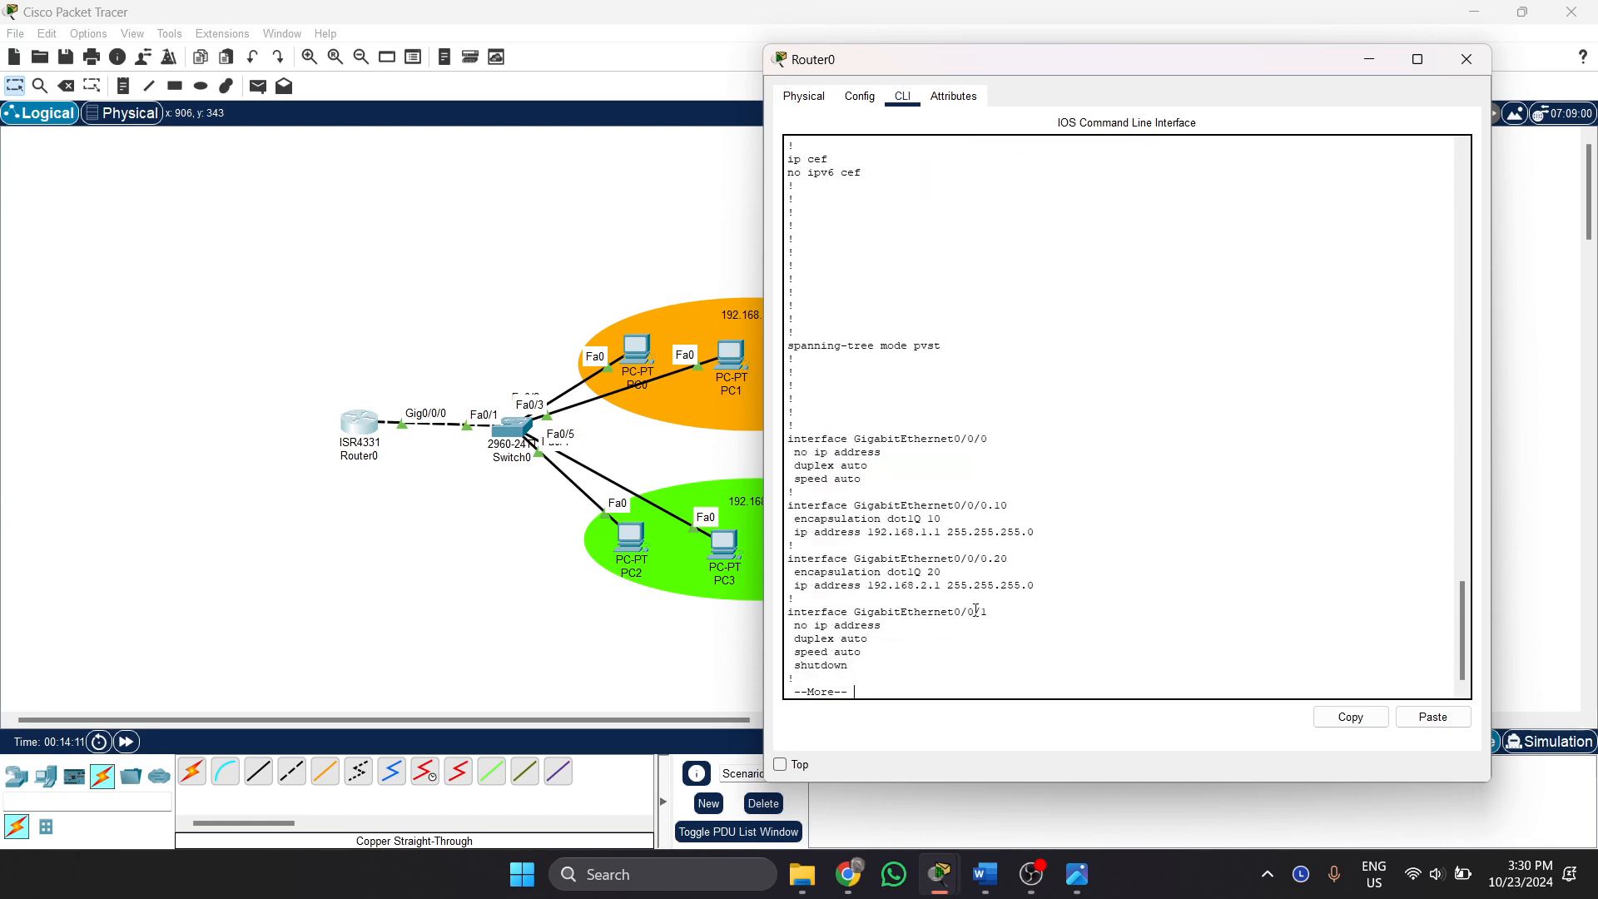
key(Return)
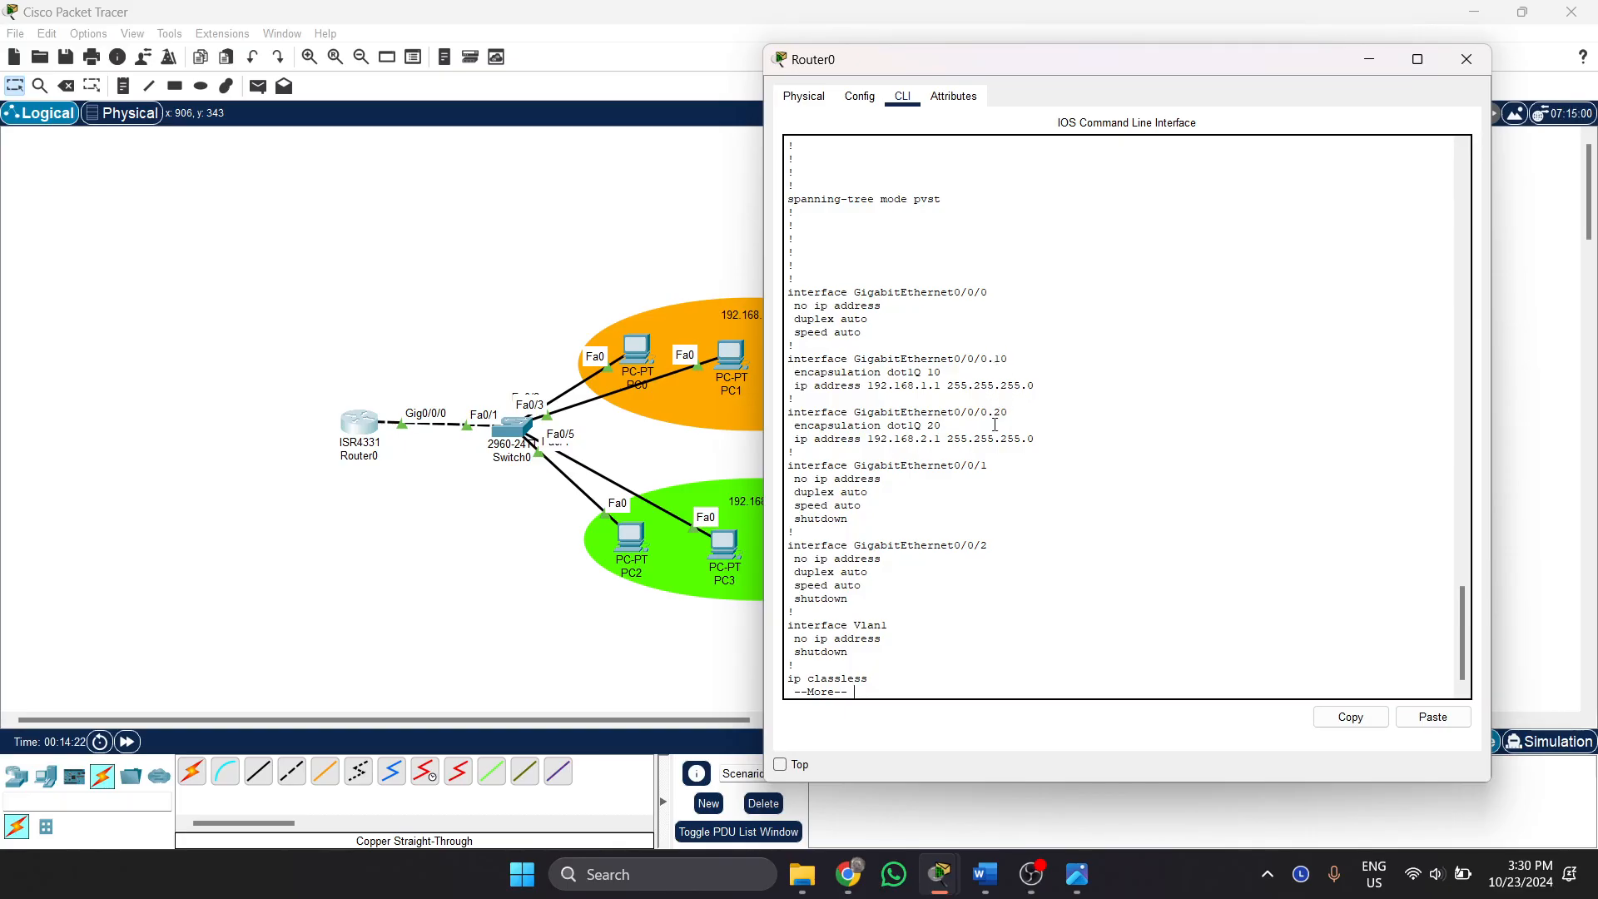
drag(989, 362, 1007, 413)
drag(863, 386, 973, 388)
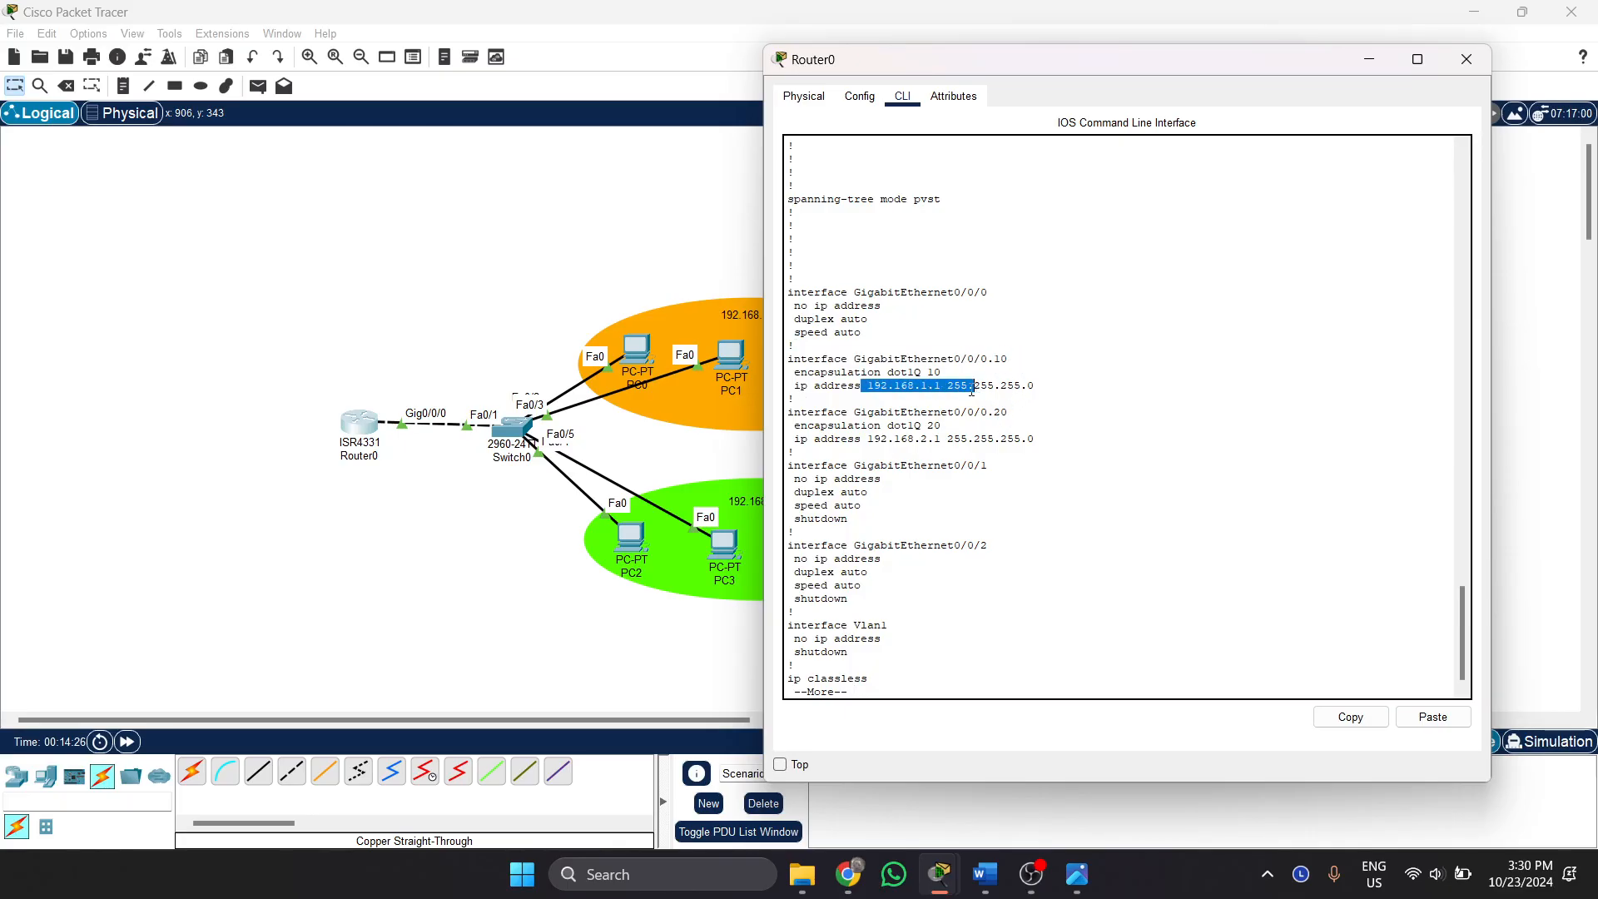
drag(862, 439, 953, 429)
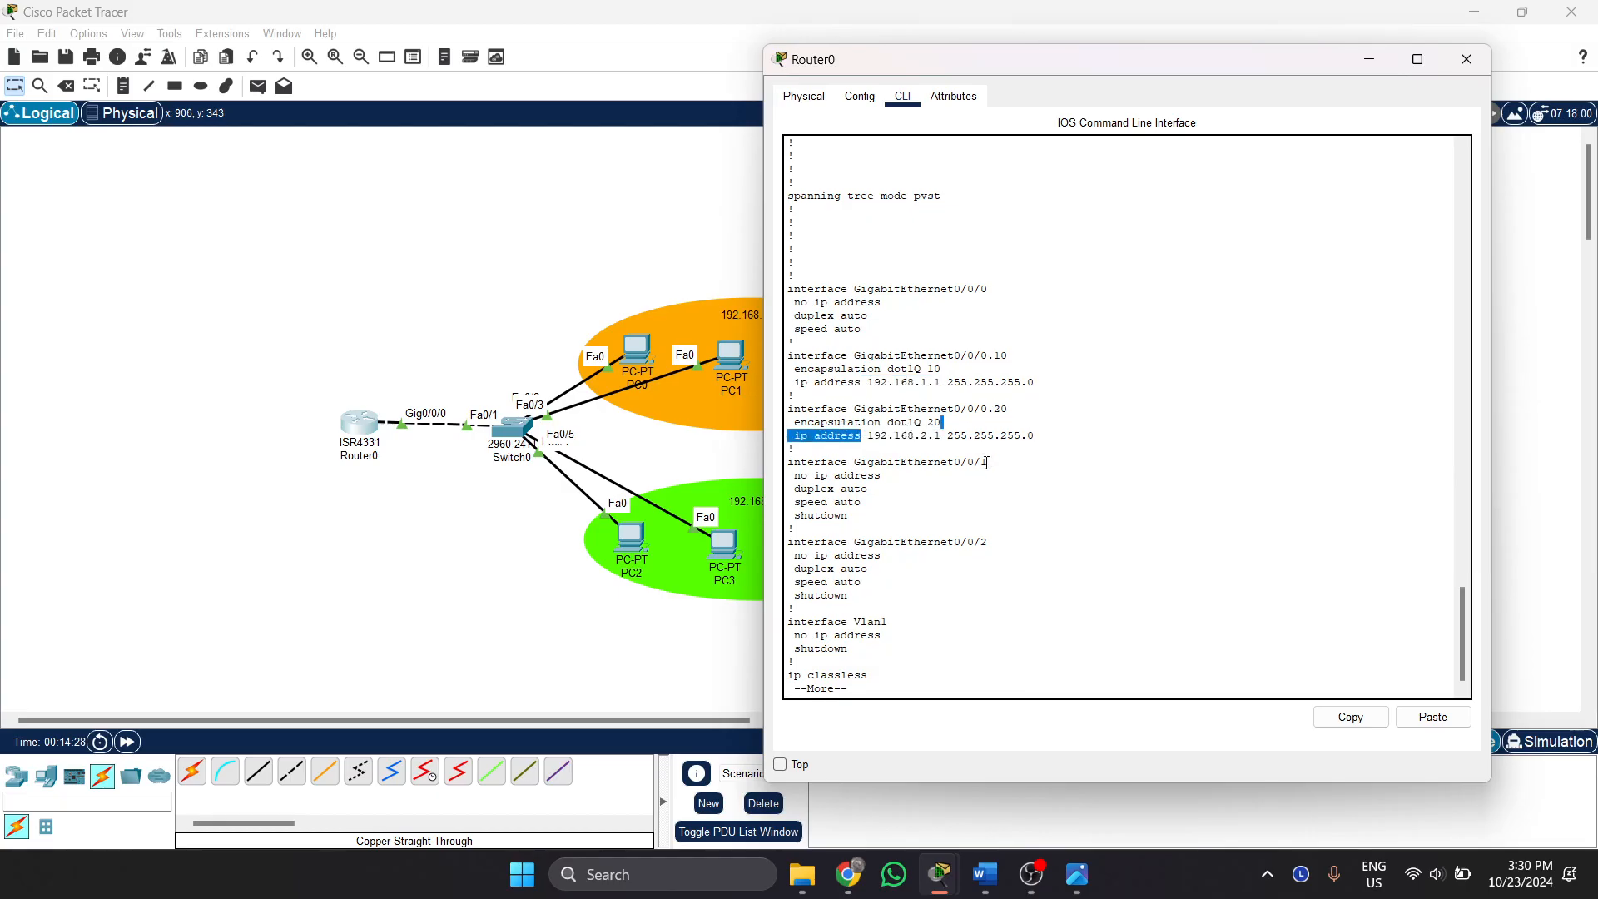
Page through the rest of Router0's running configuration to its end and return to the privileged prompt.
key(Return)
key(Return)
key(Return)
key(Return)
key(Return)
key(Return)
key(Return)
key(Return)
key(Return)
key(Return)
key(Return)
key(Return)
key(Return)
key(Return)
key(Return)
key(Return)
key(Return)
key(Return)
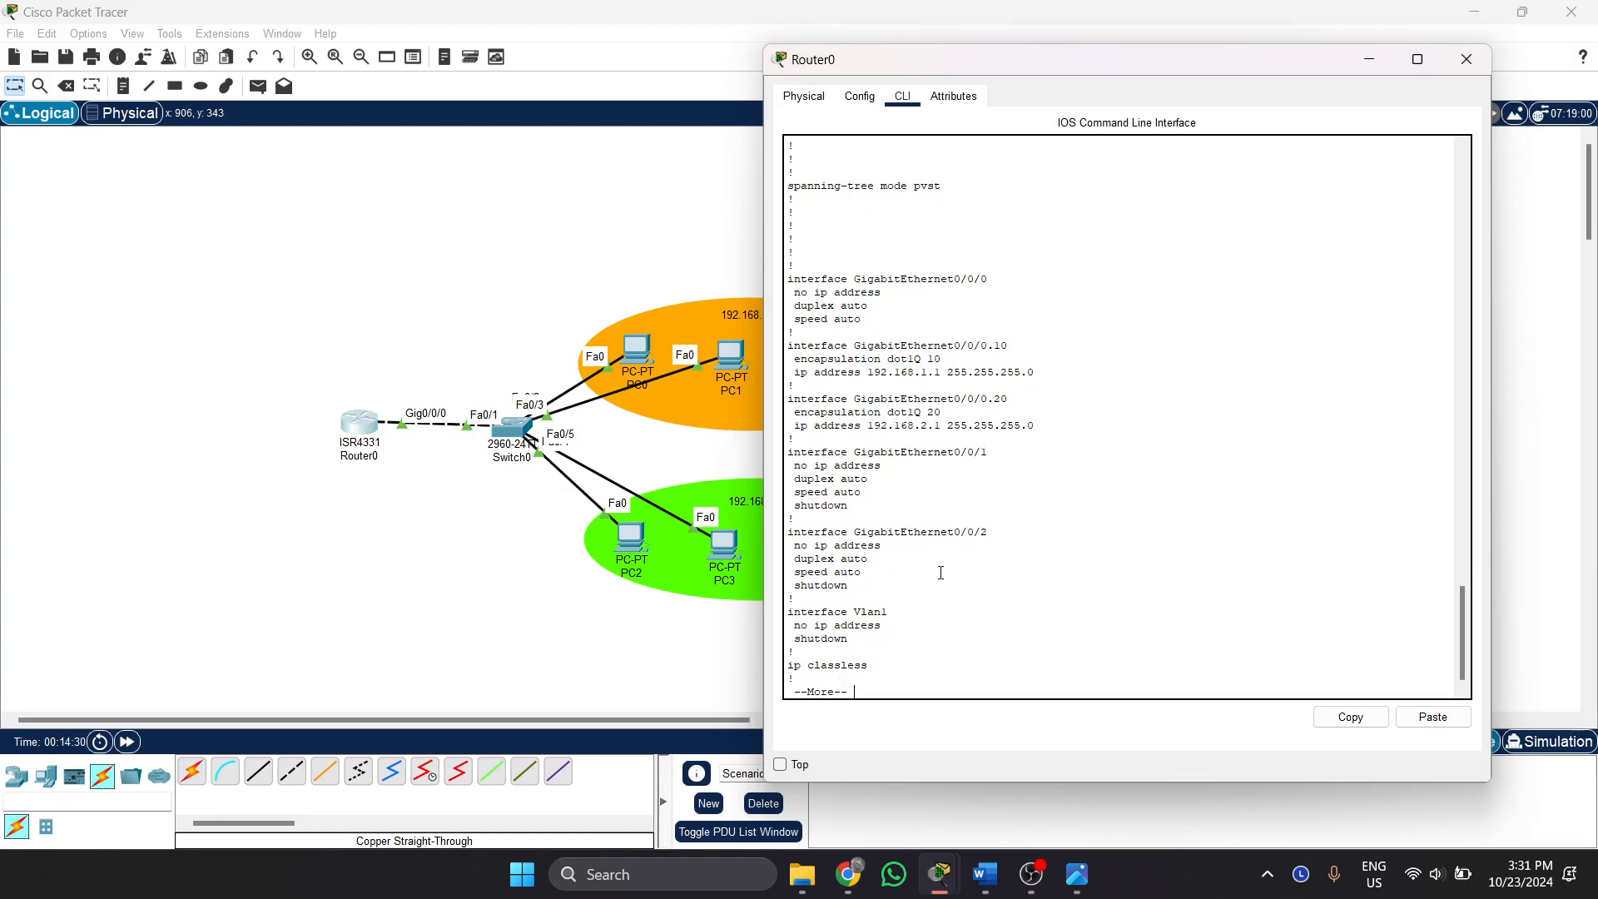
key(Return)
key(Return)
key(Return)
key(Return)
key(Return)
key(Return)
key(Return)
key(Return)
key(Return)
key(Return)
key(Return)
key(Return)
key(Return)
key(Return)
key(Return)
key(Return)
key(Return)
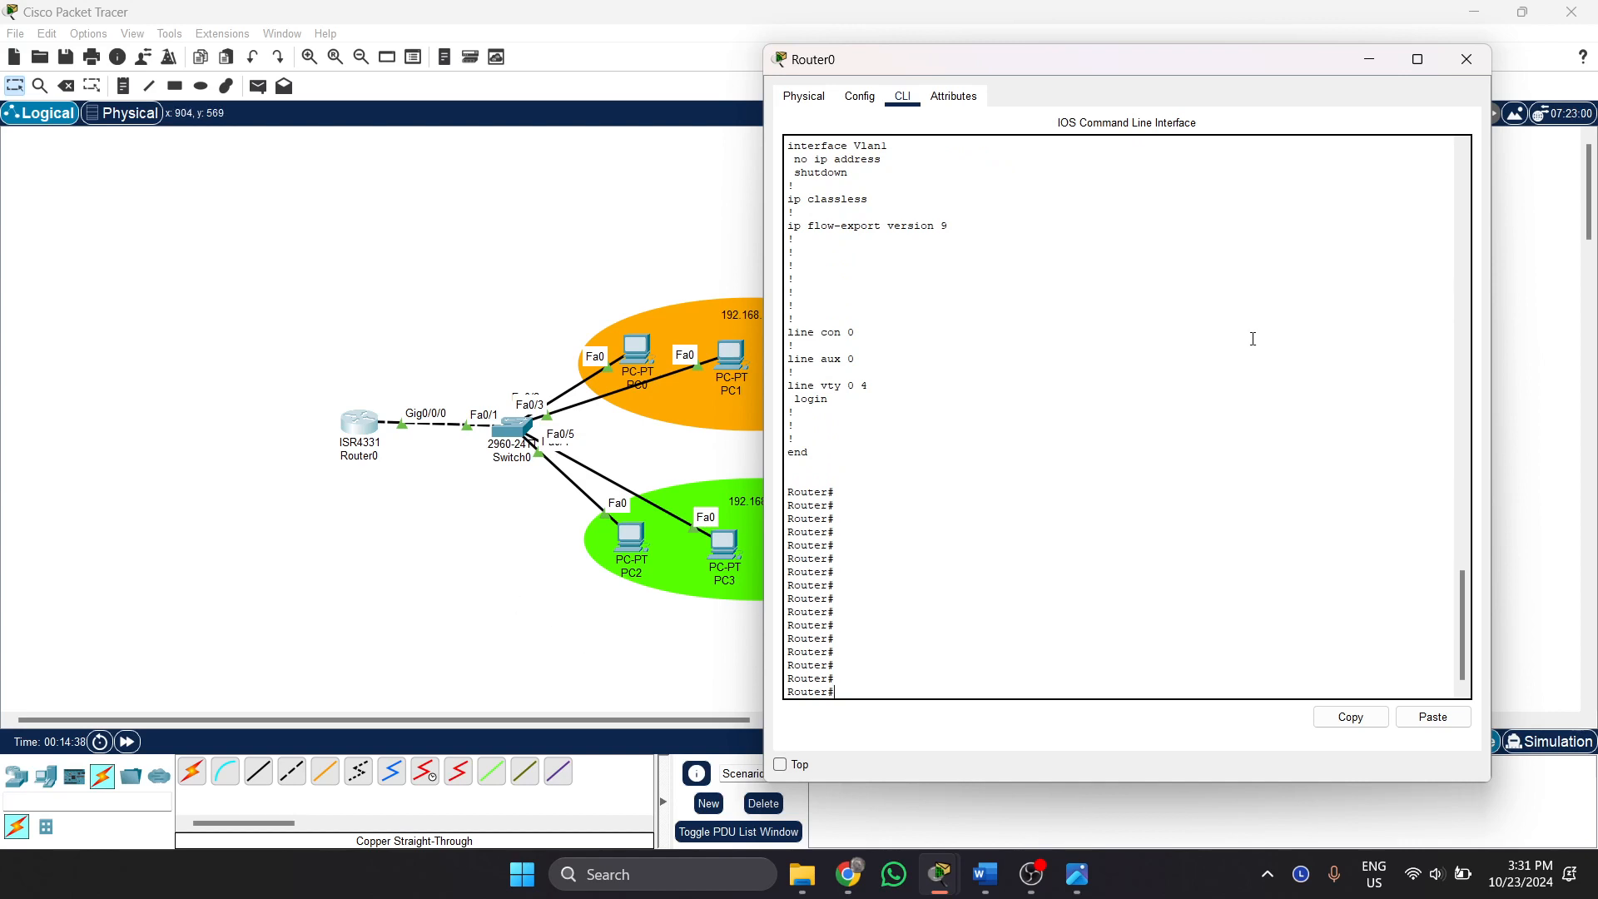
Close Router0's window and switch PC0's IP configuration from static to DHCP.
click(1470, 63)
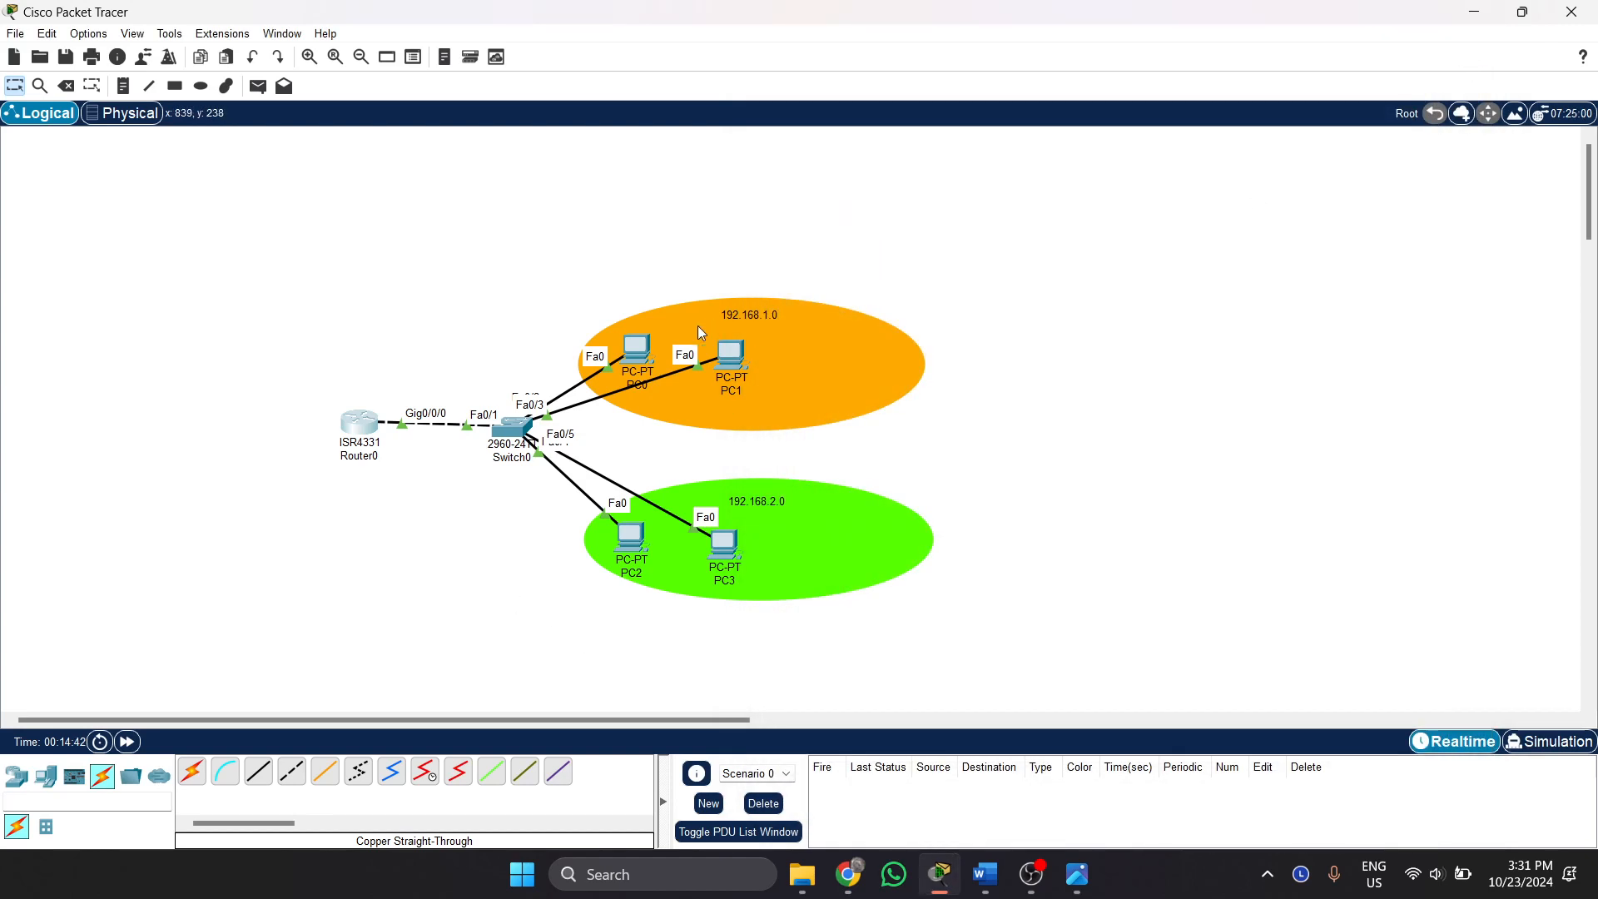
click(636, 350)
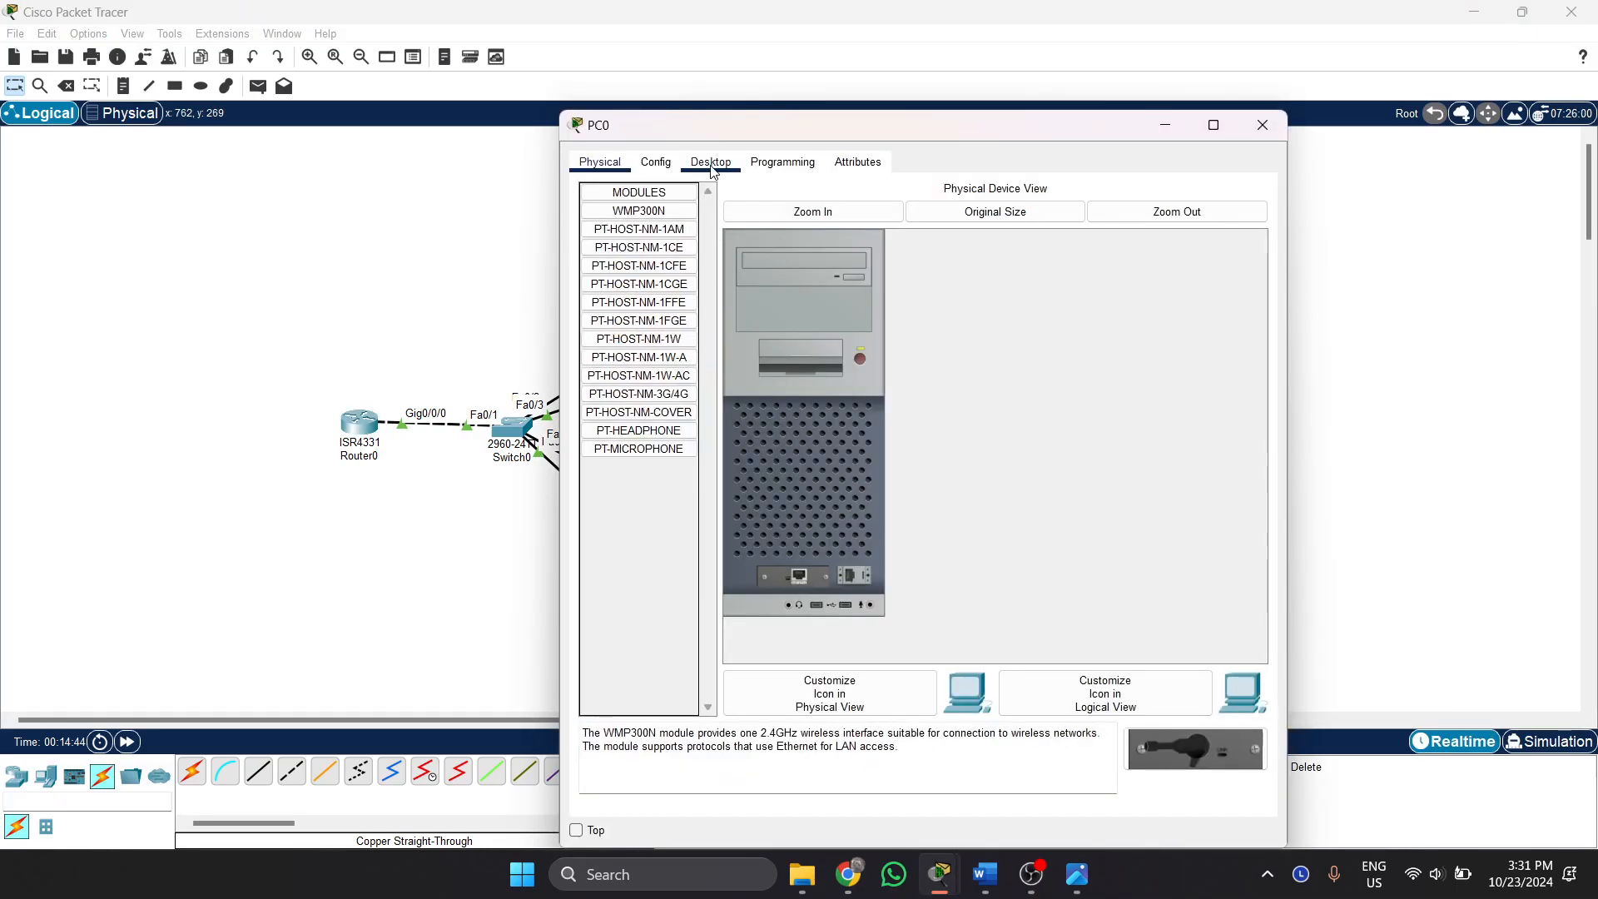
click(655, 161)
click(709, 162)
click(645, 233)
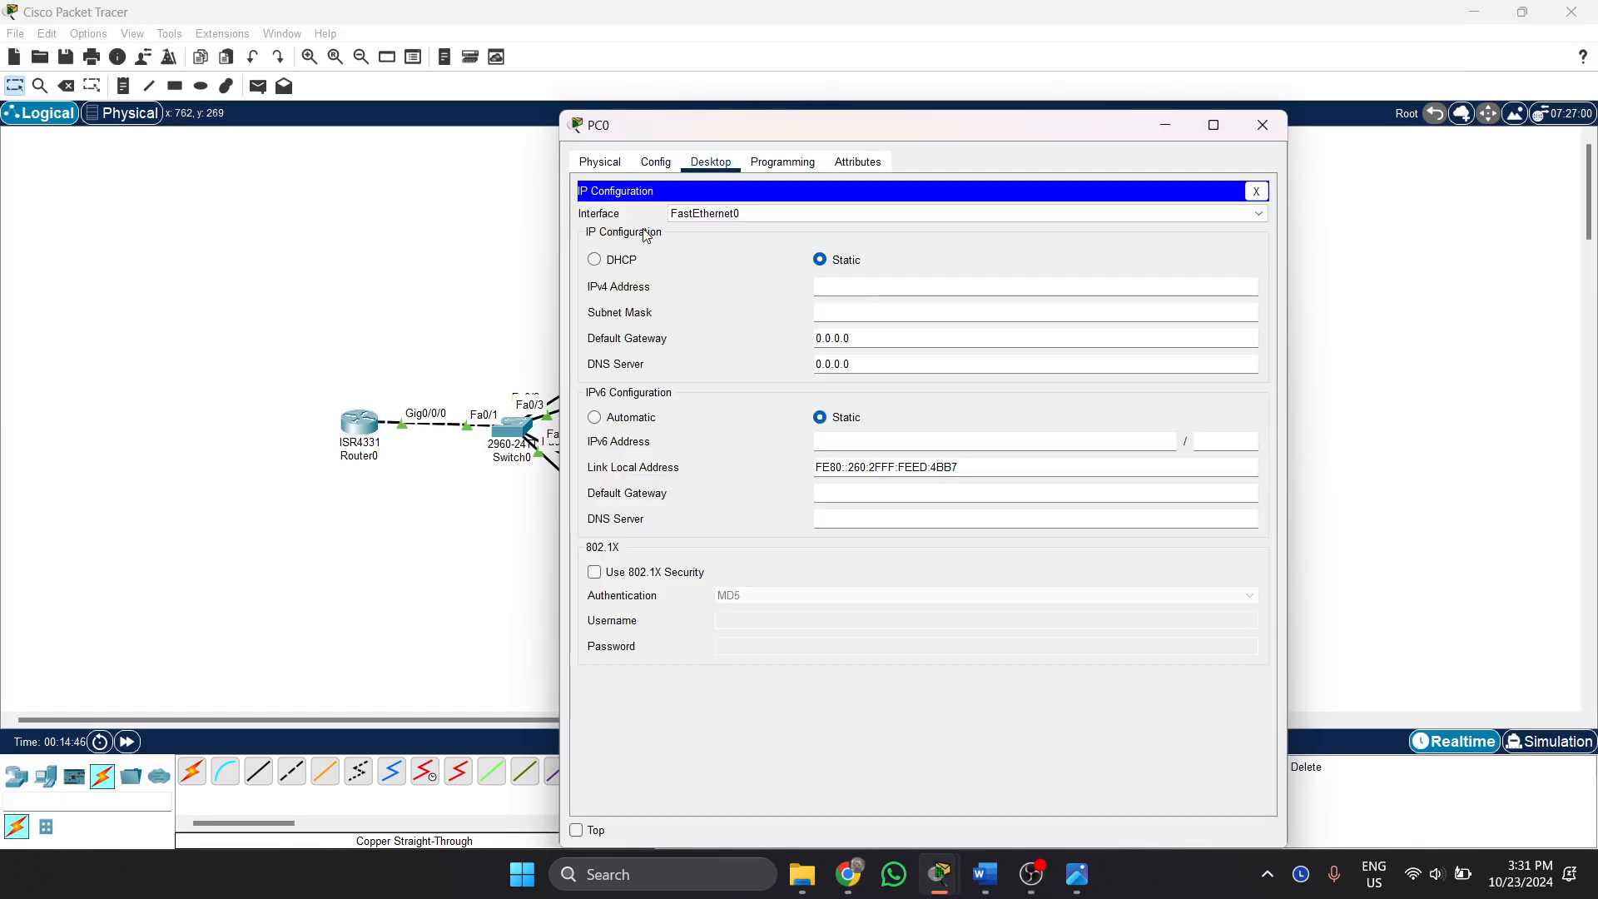
click(606, 261)
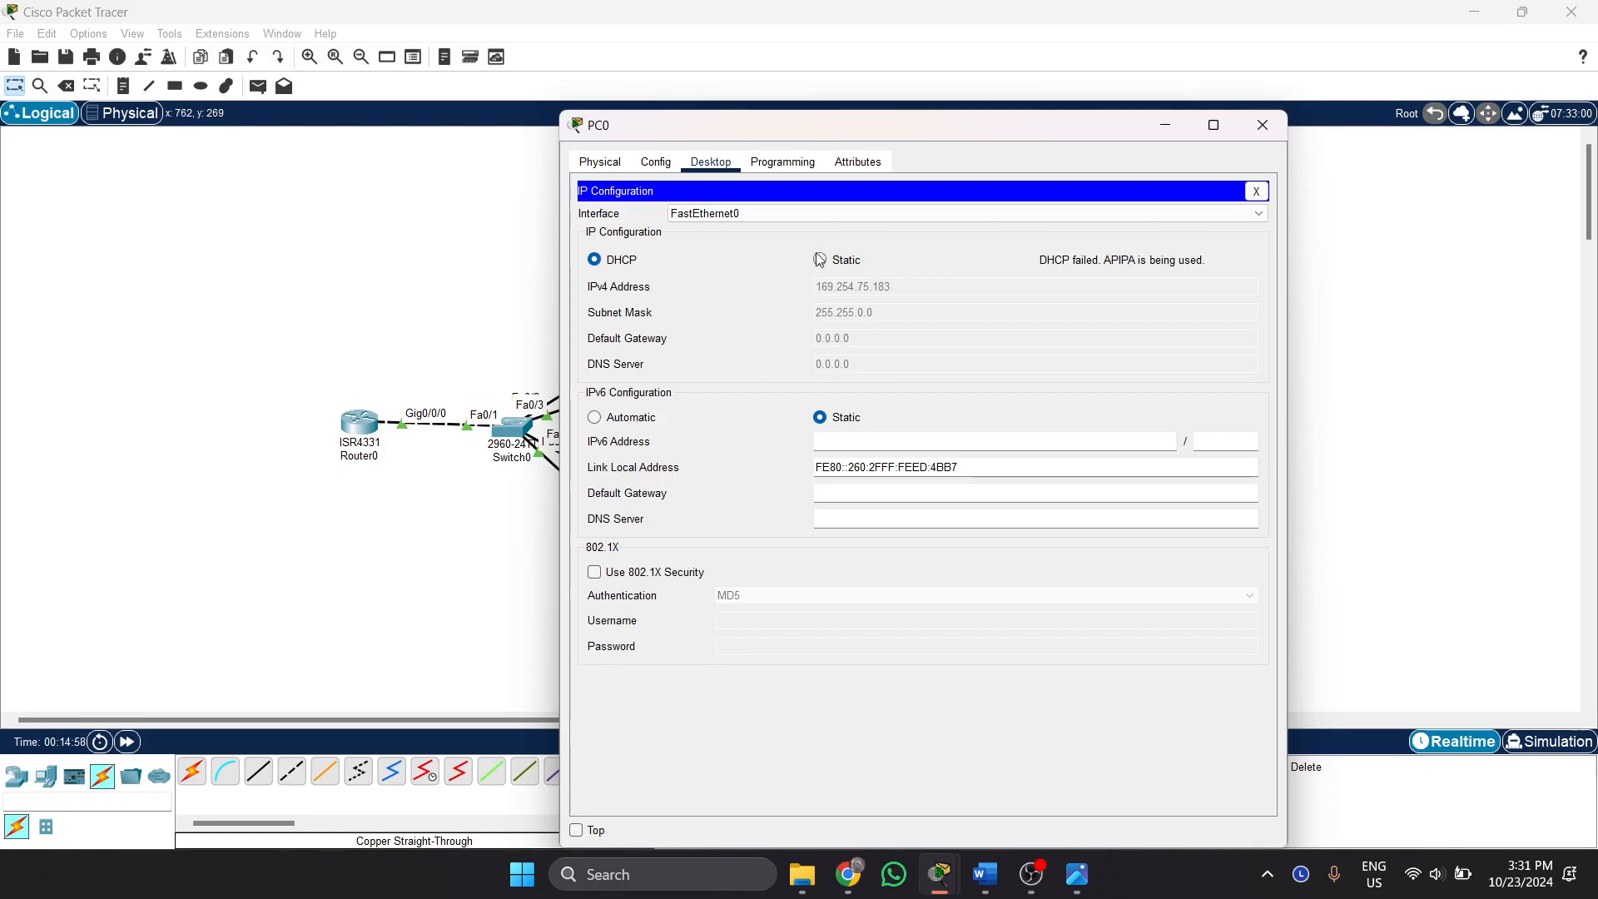
click(1261, 125)
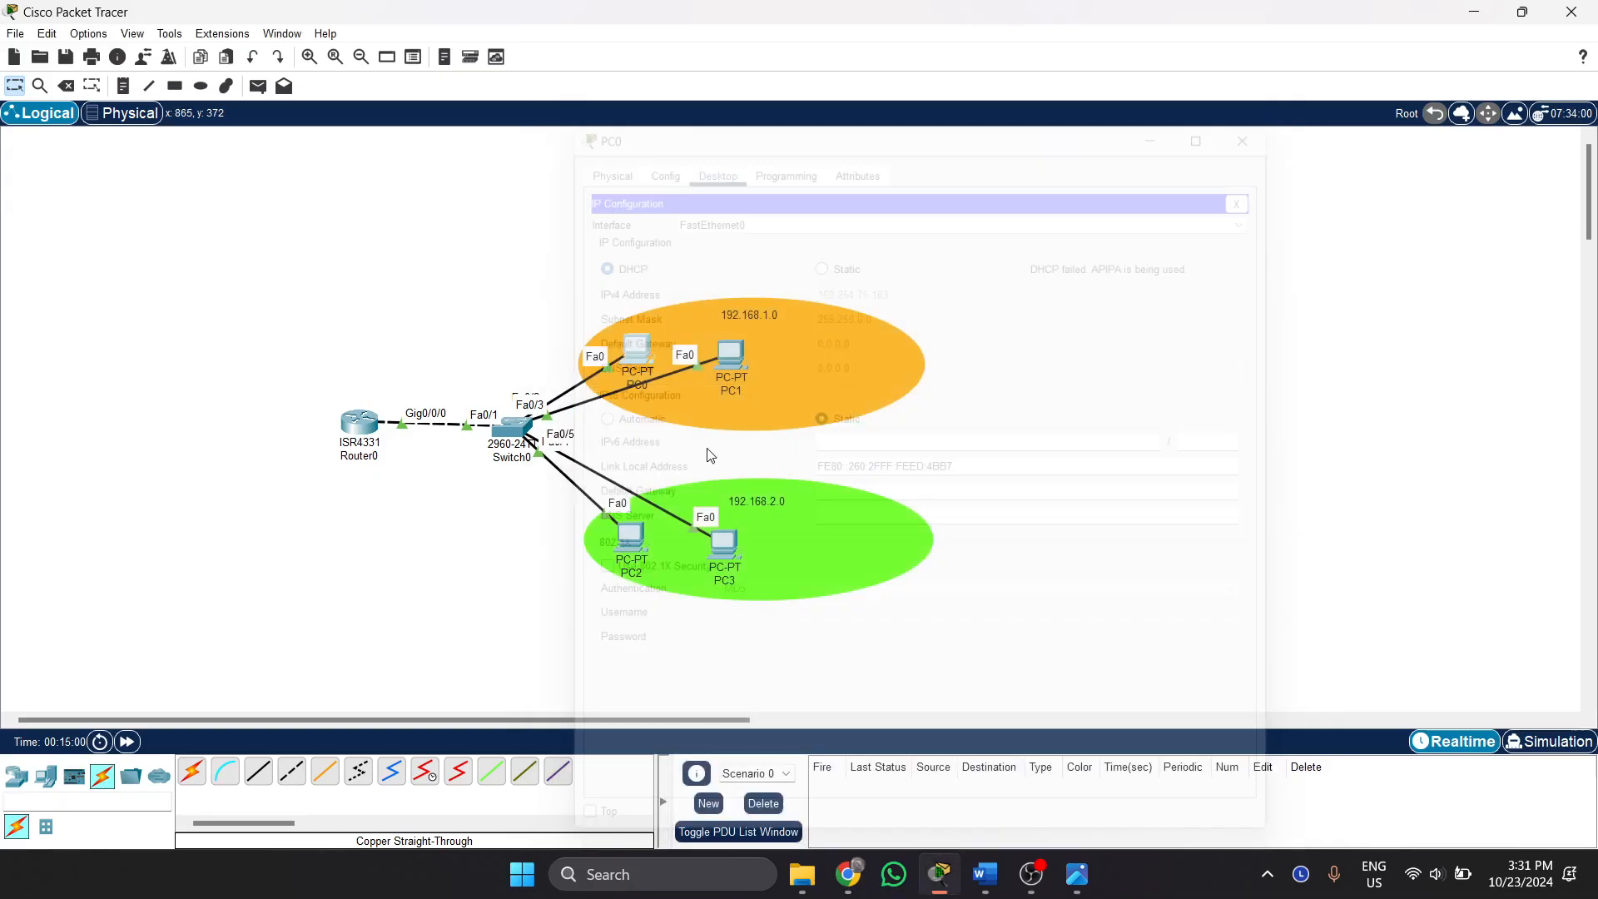
Switch PC2's IP configuration from static to DHCP and close its window.
click(629, 541)
click(708, 221)
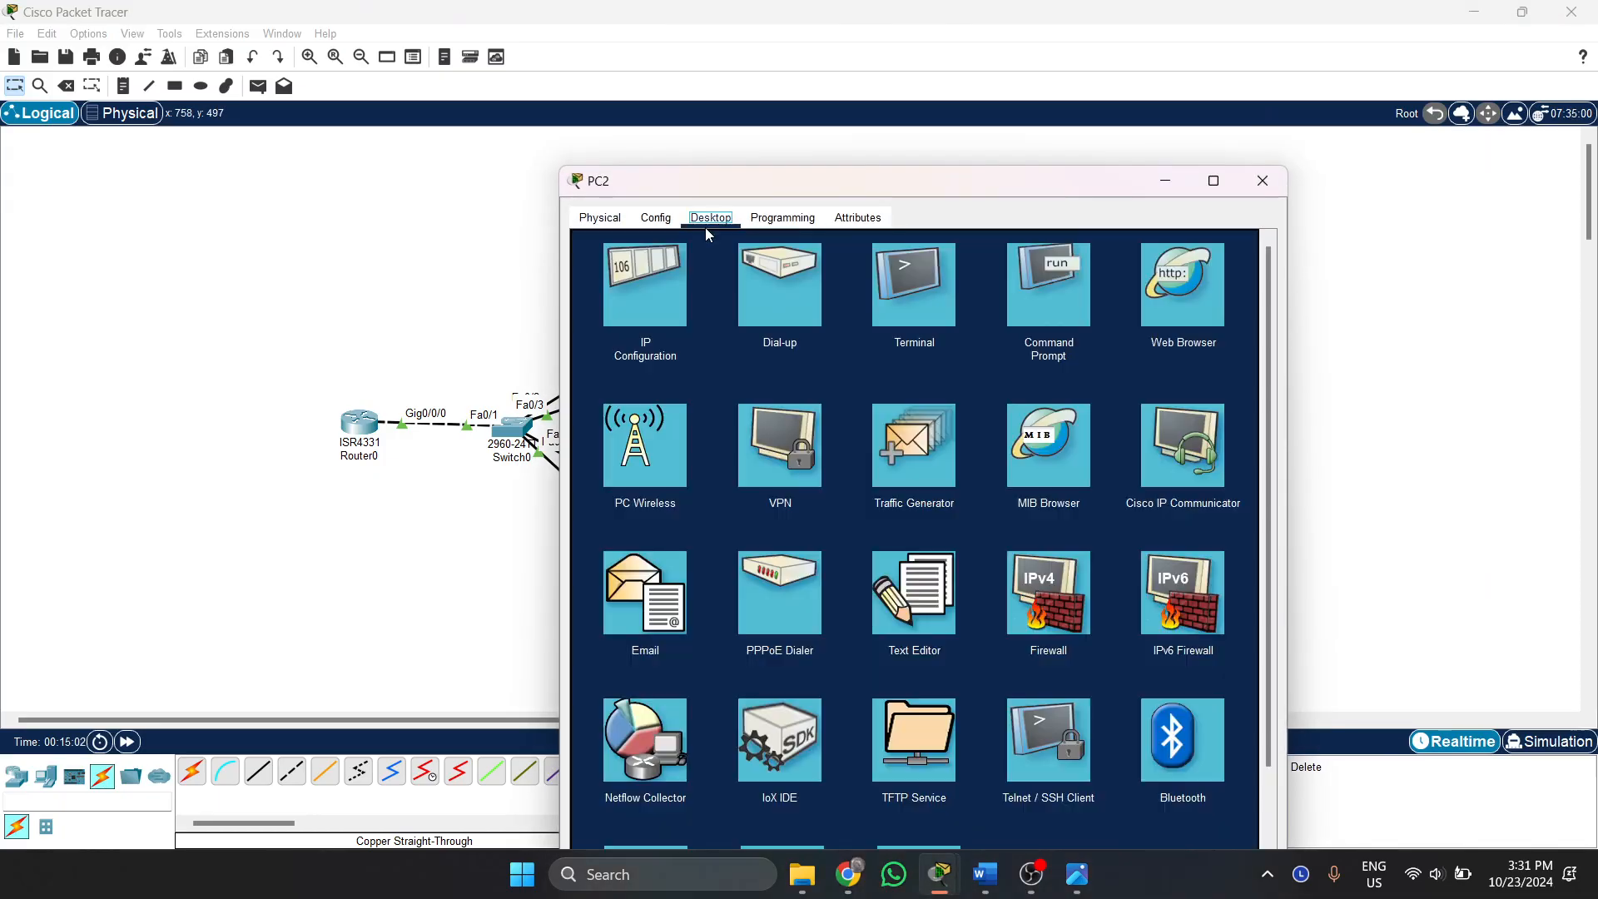
click(643, 306)
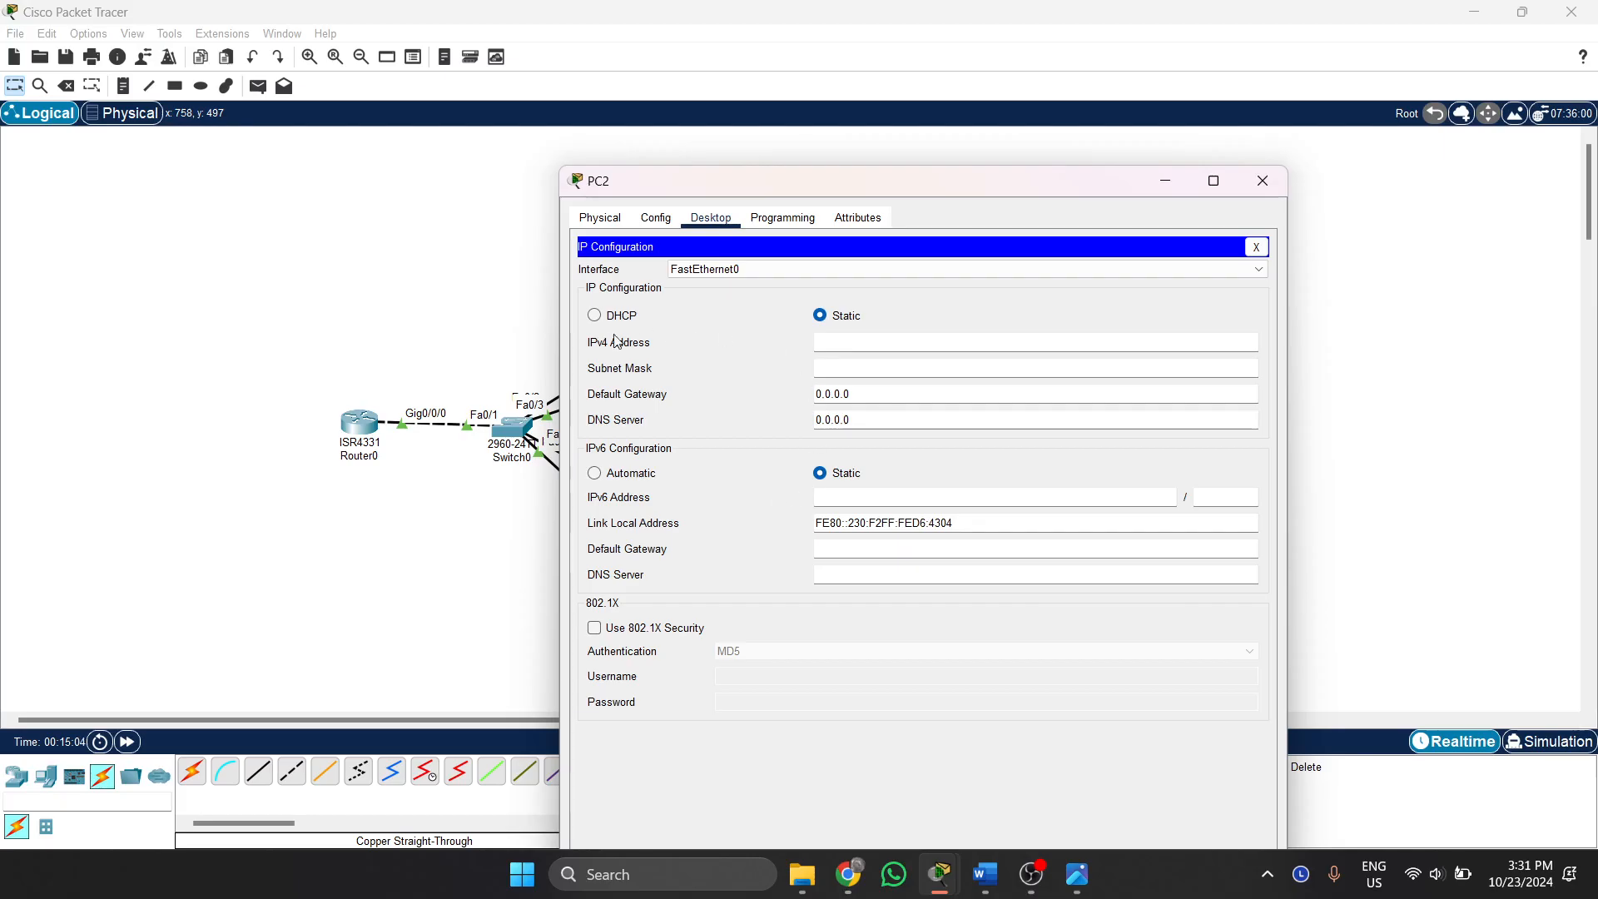
click(596, 316)
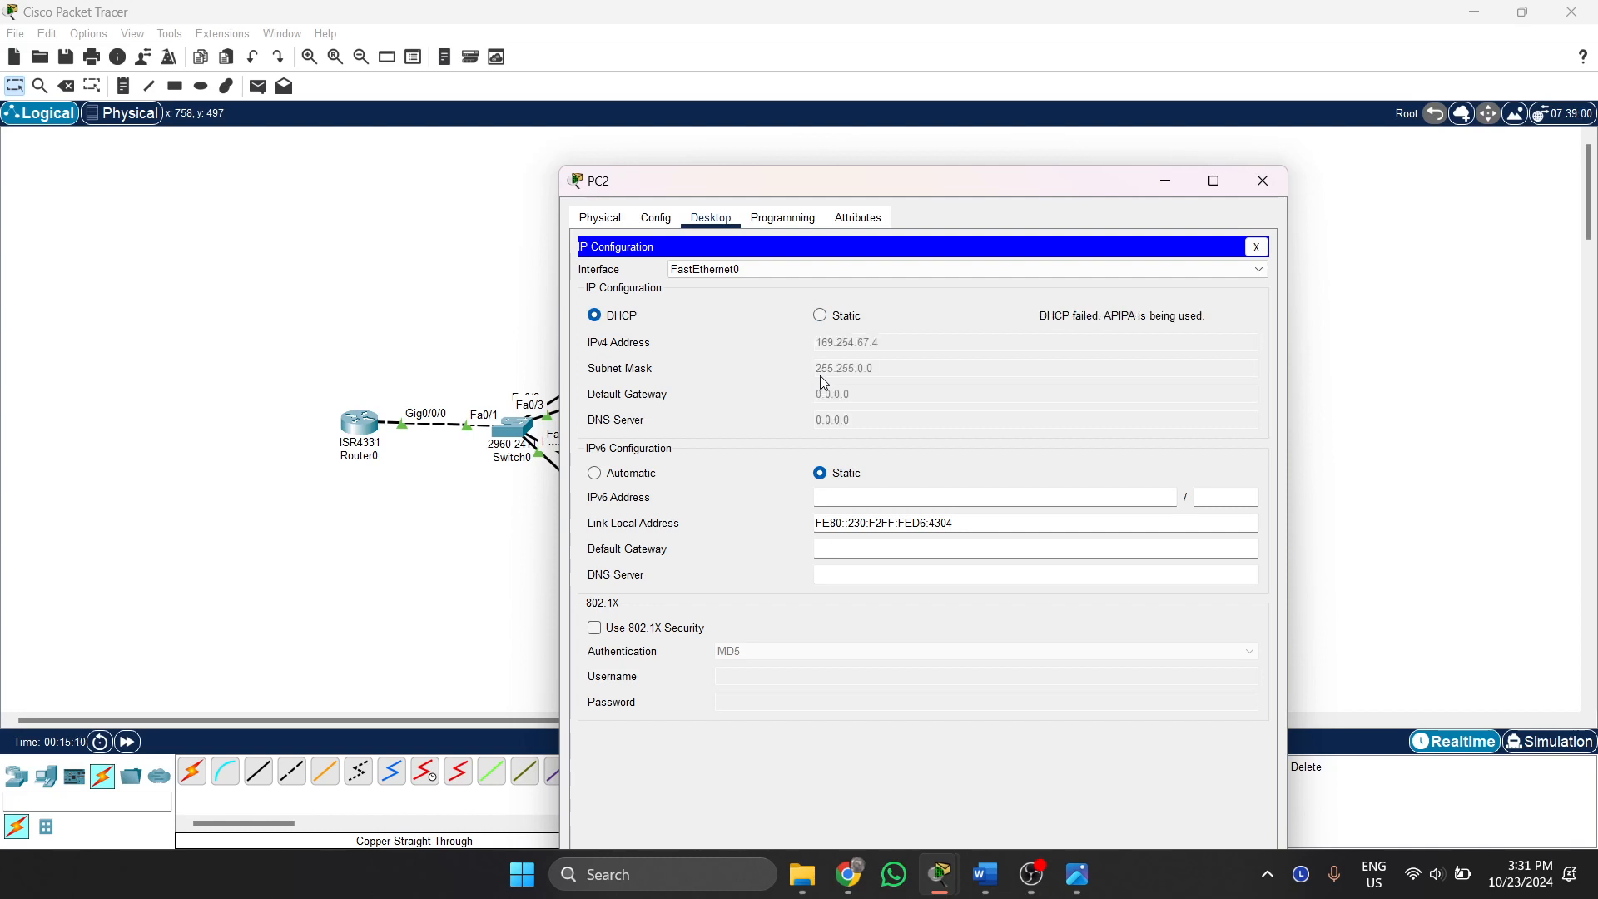
click(1262, 181)
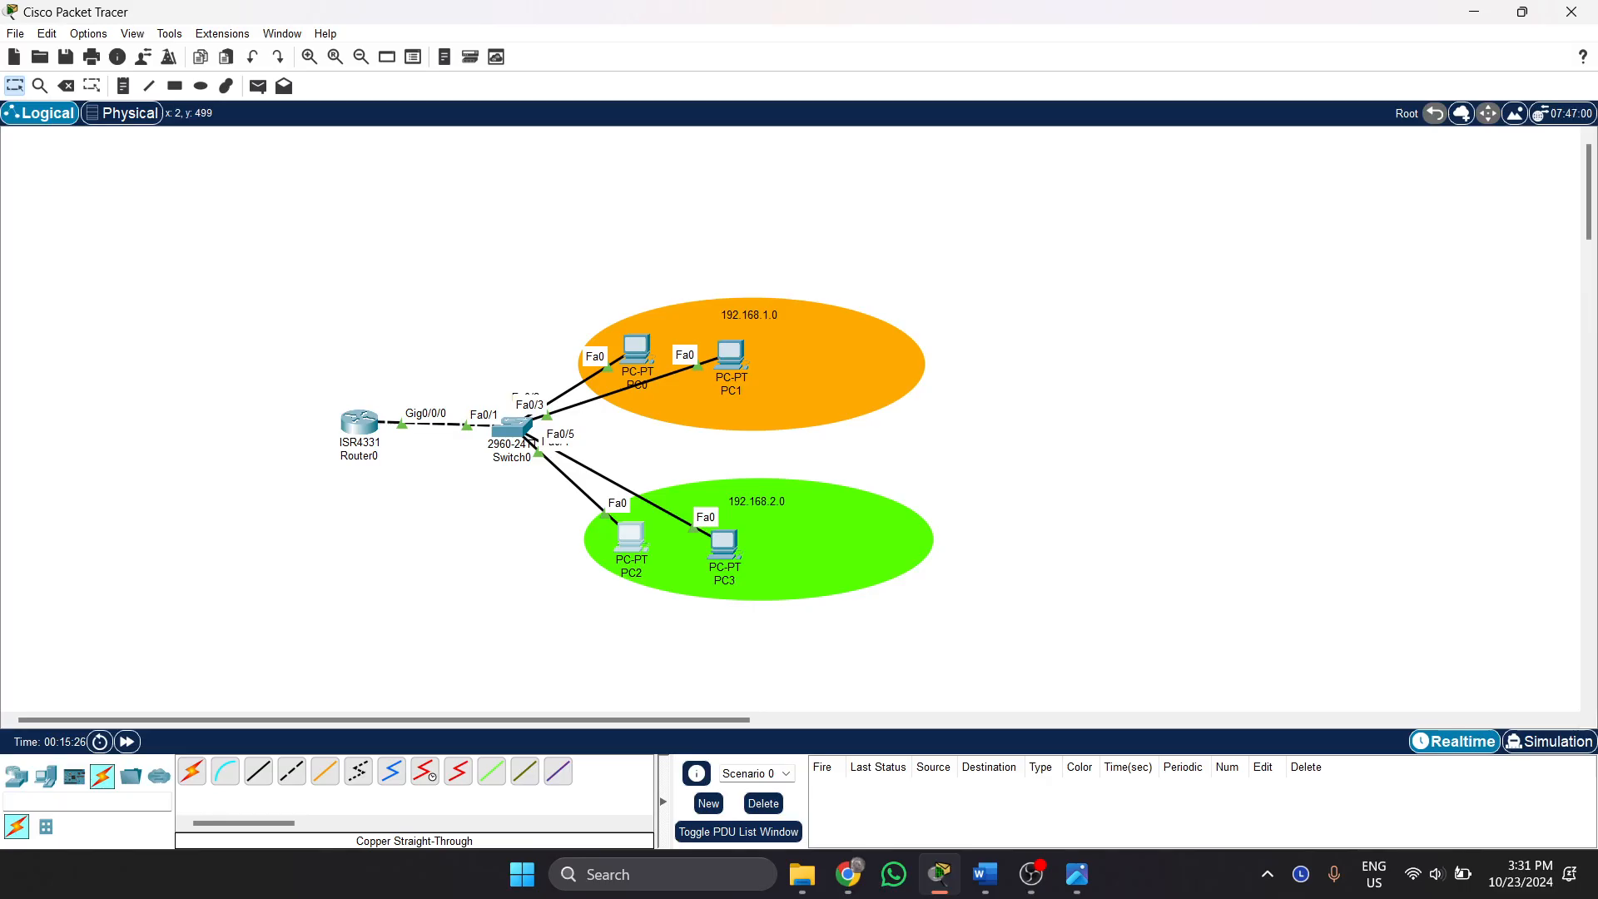
Open Switch0's command line and enter global configuration mode with en and conf t.
click(516, 441)
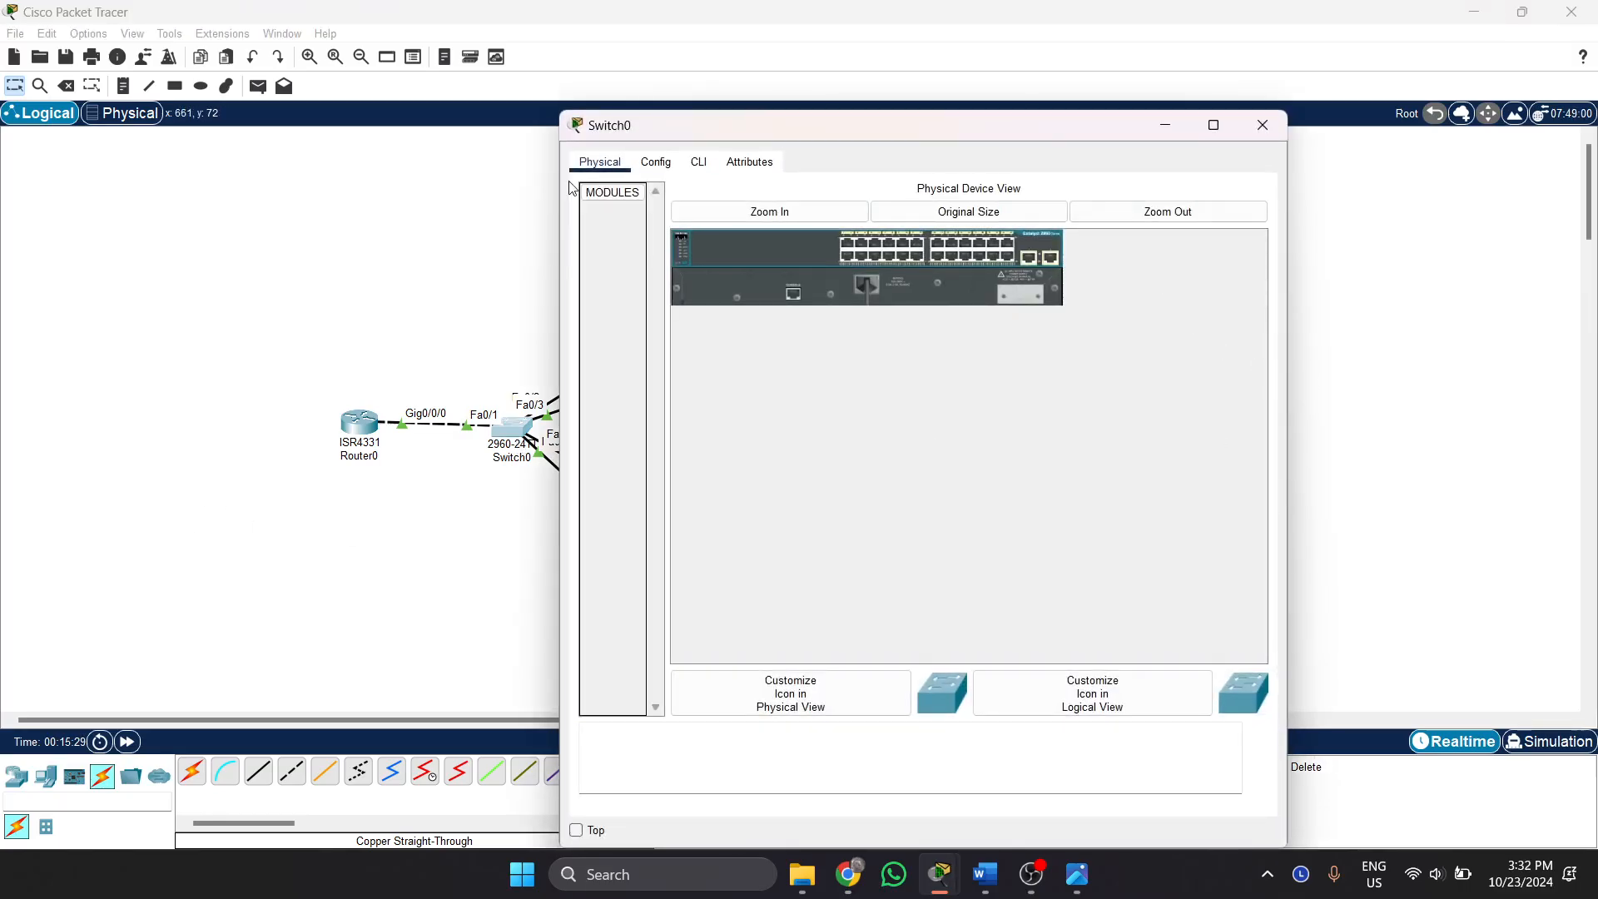
click(698, 162)
key(Return)
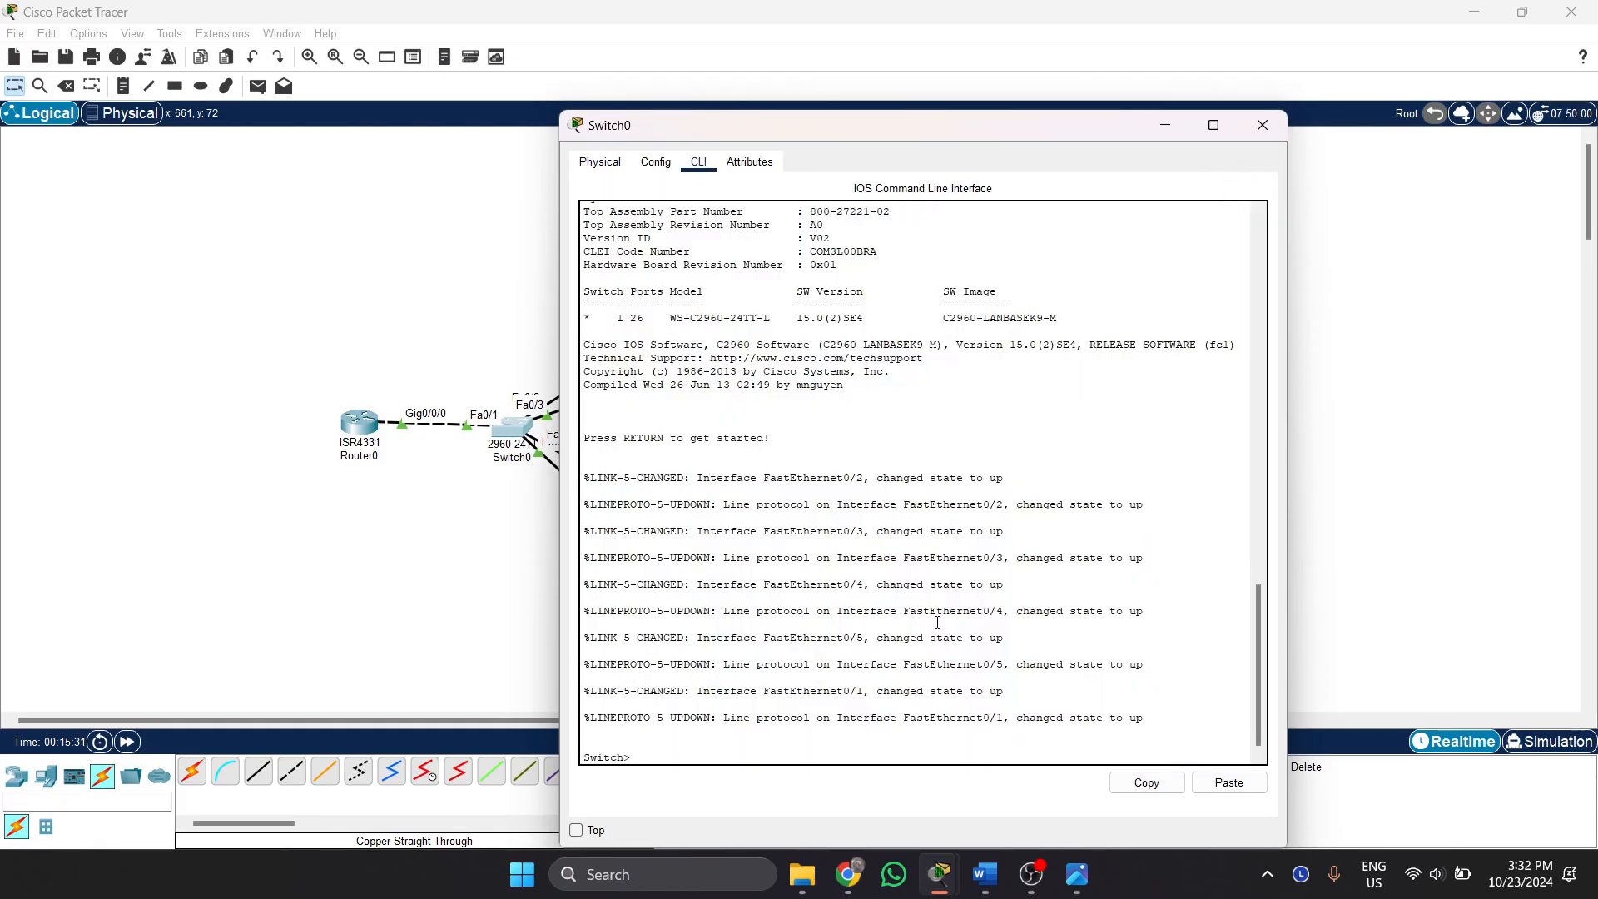
text(en)
key(Return)
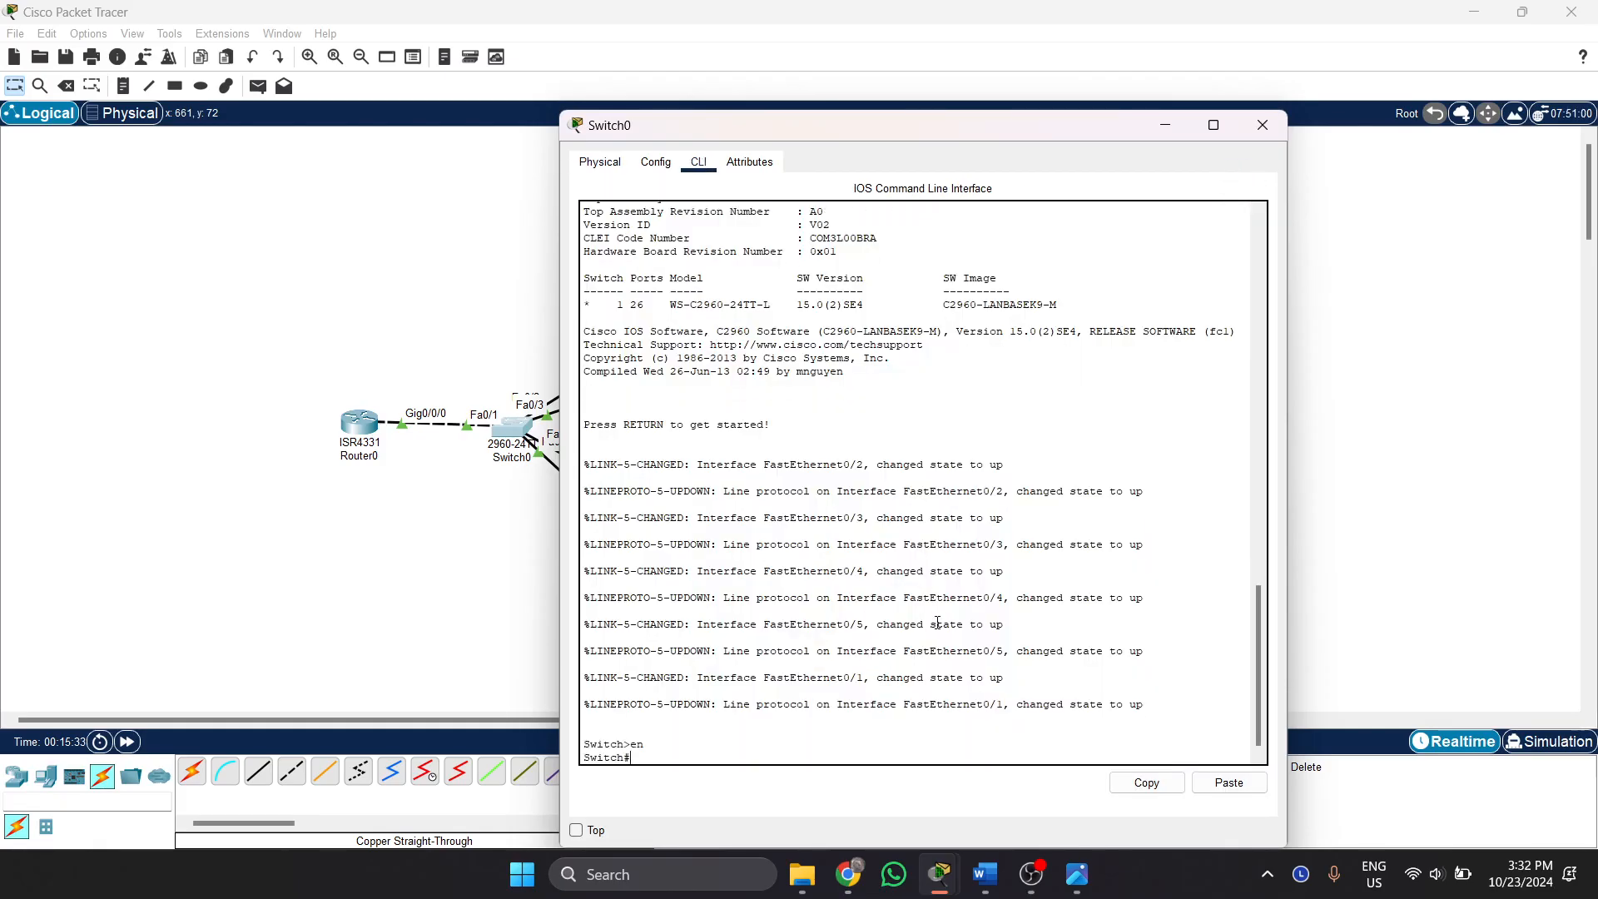
text(conf t)
key(Return)
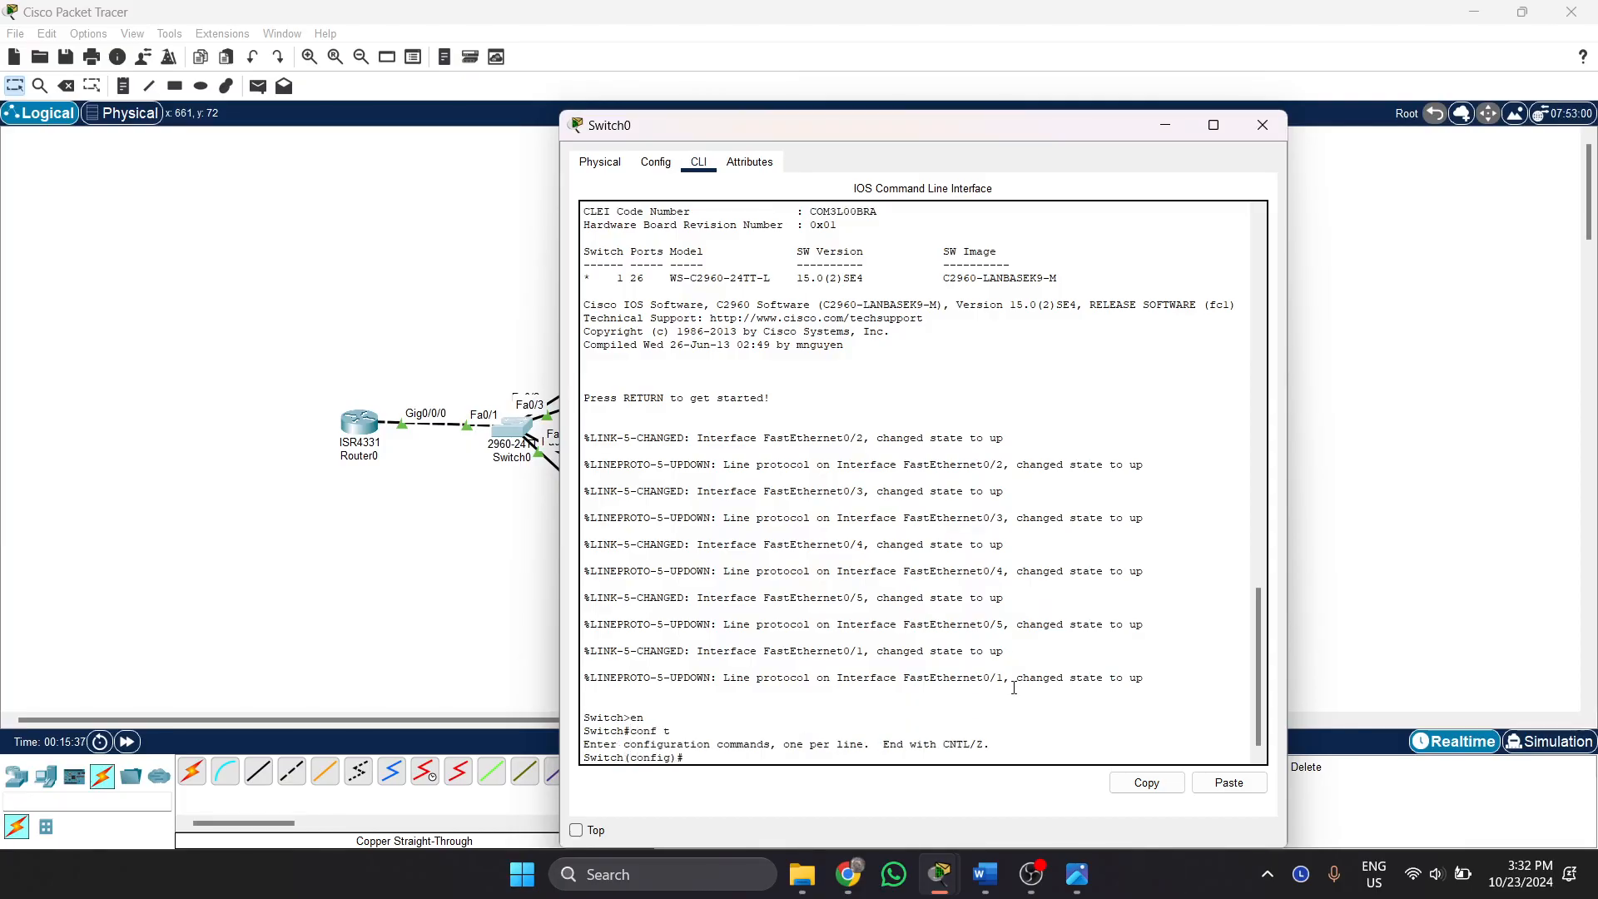
Create VLAN 10 on Switch0 and name it Marketing.
text(n)
key(BackSpace)
text(vlan 190)
key(Return)
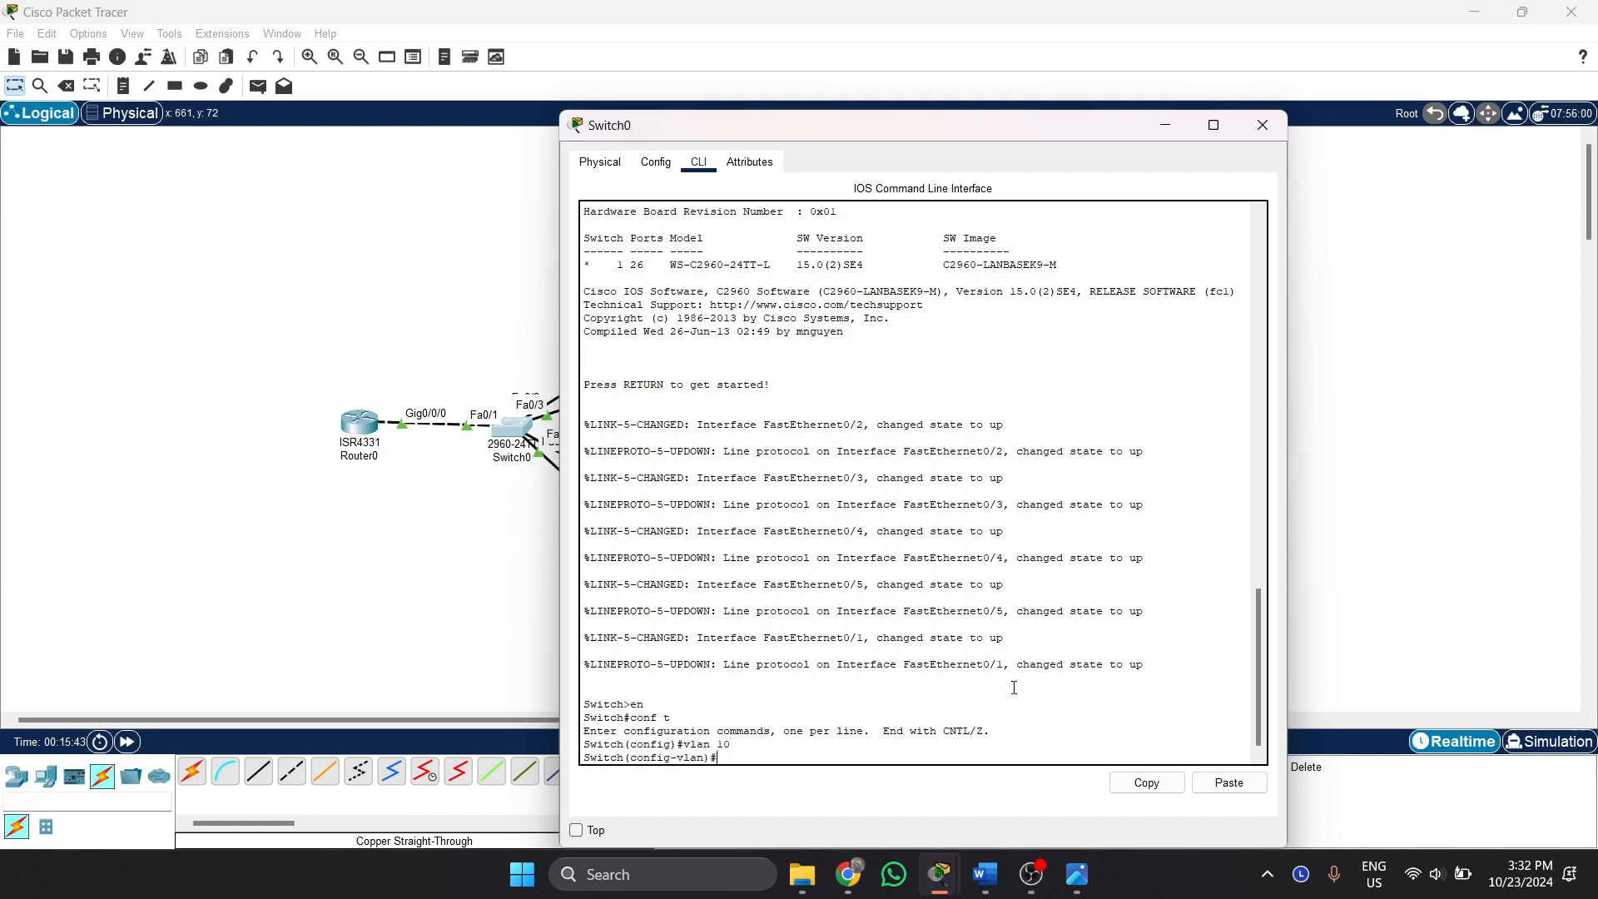
text(name Marketing)
key(Return)
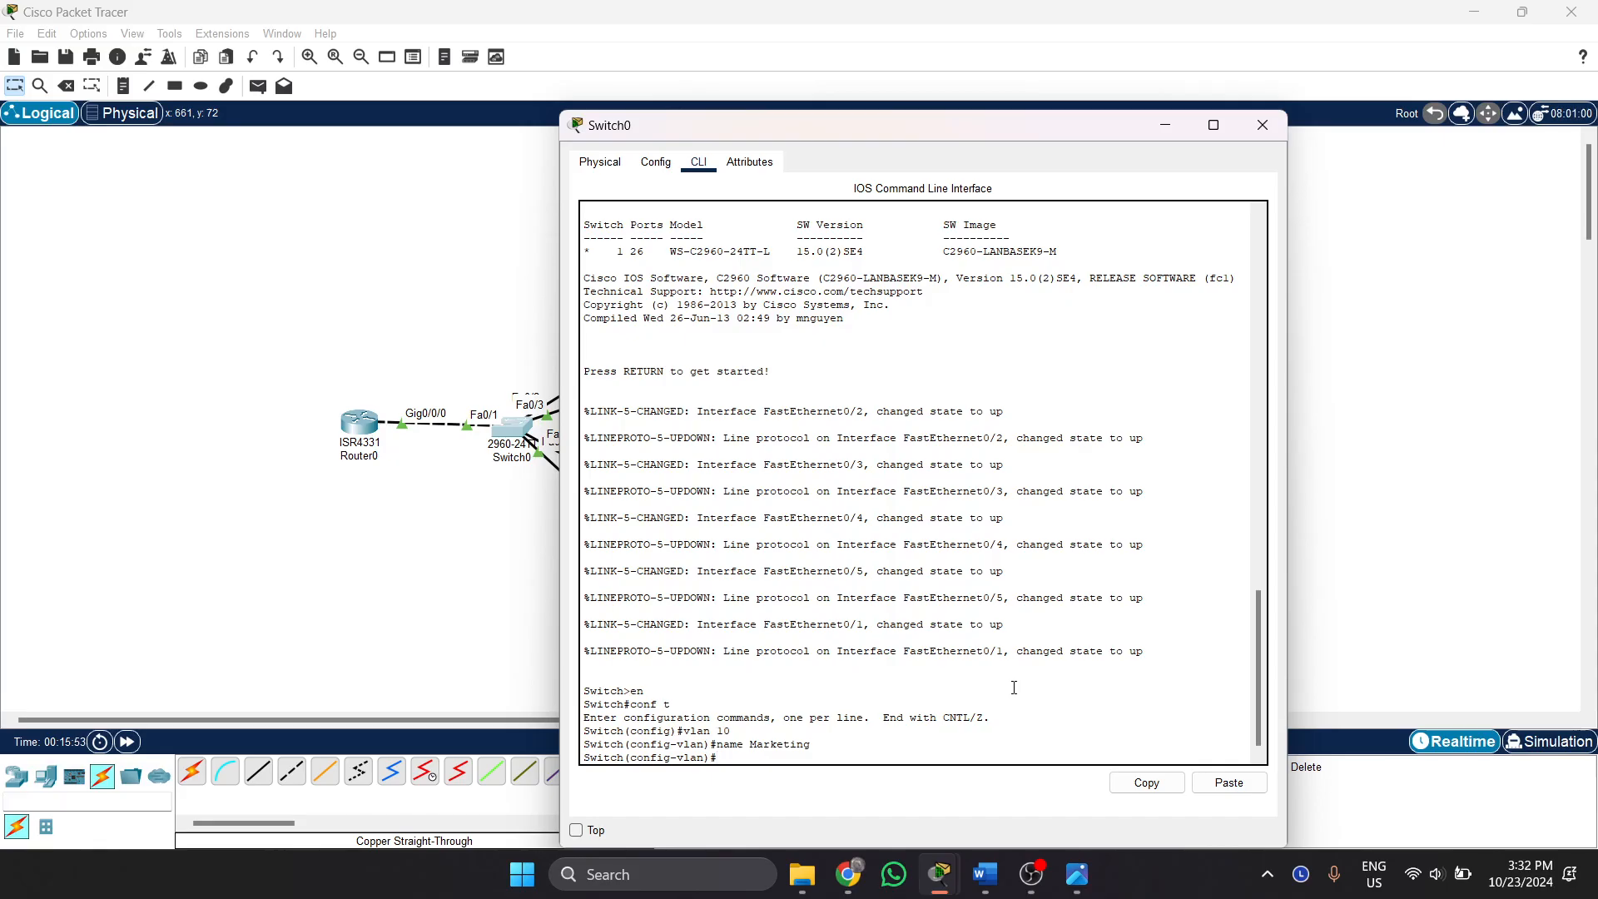
Create VLAN 20 on Switch0 and name it Sales.
text(vlan 20)
key(Return)
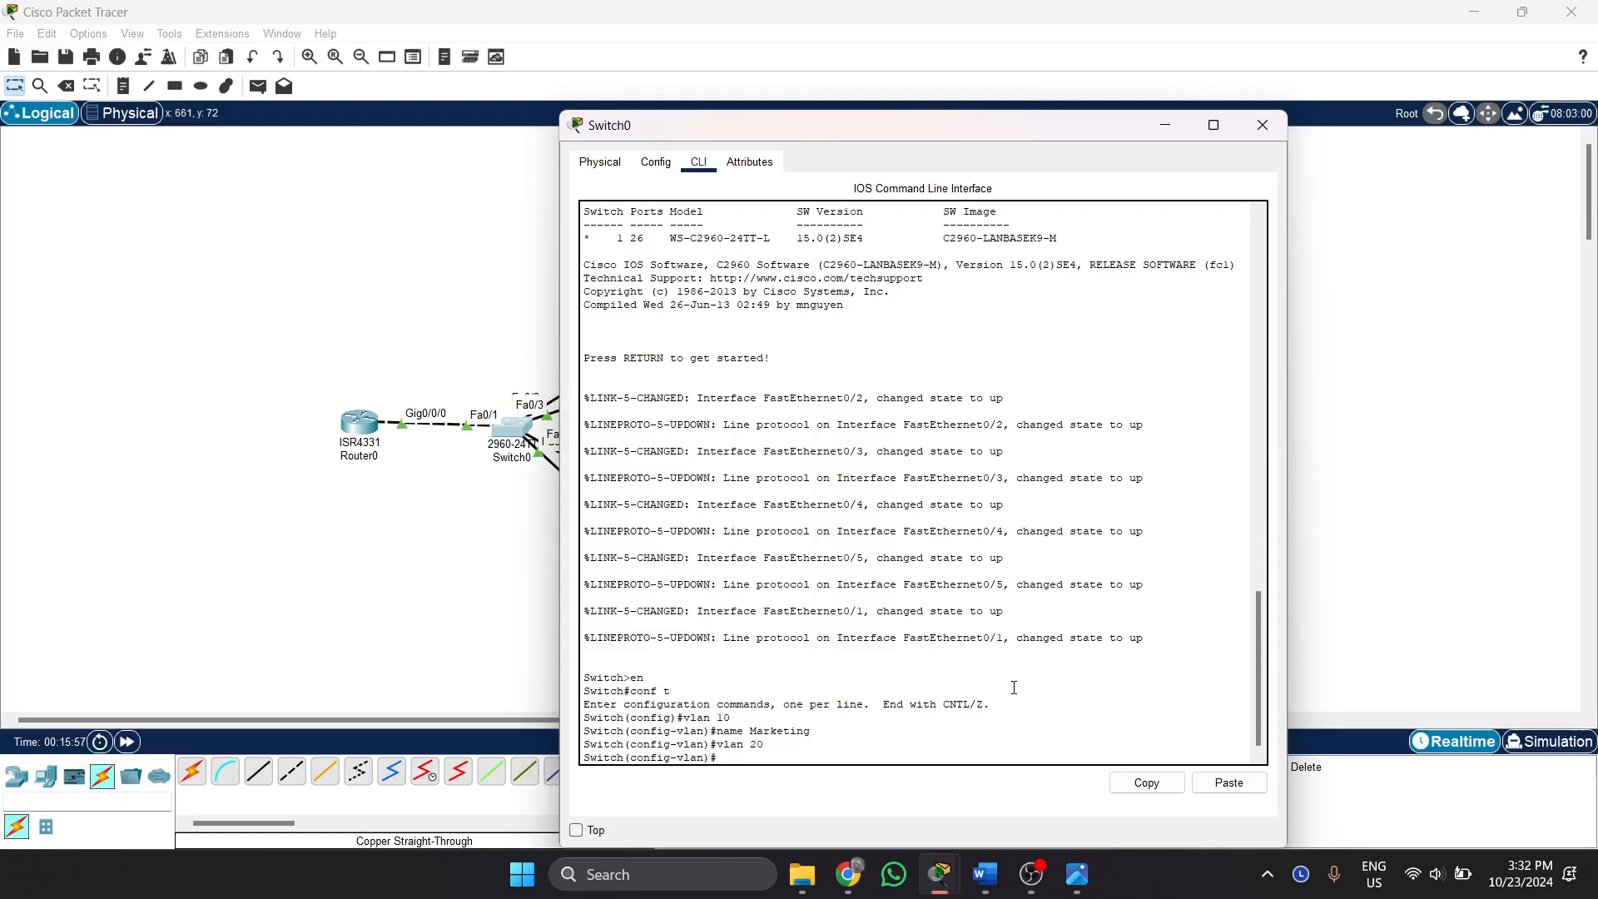
text(name Sales)
key(Return)
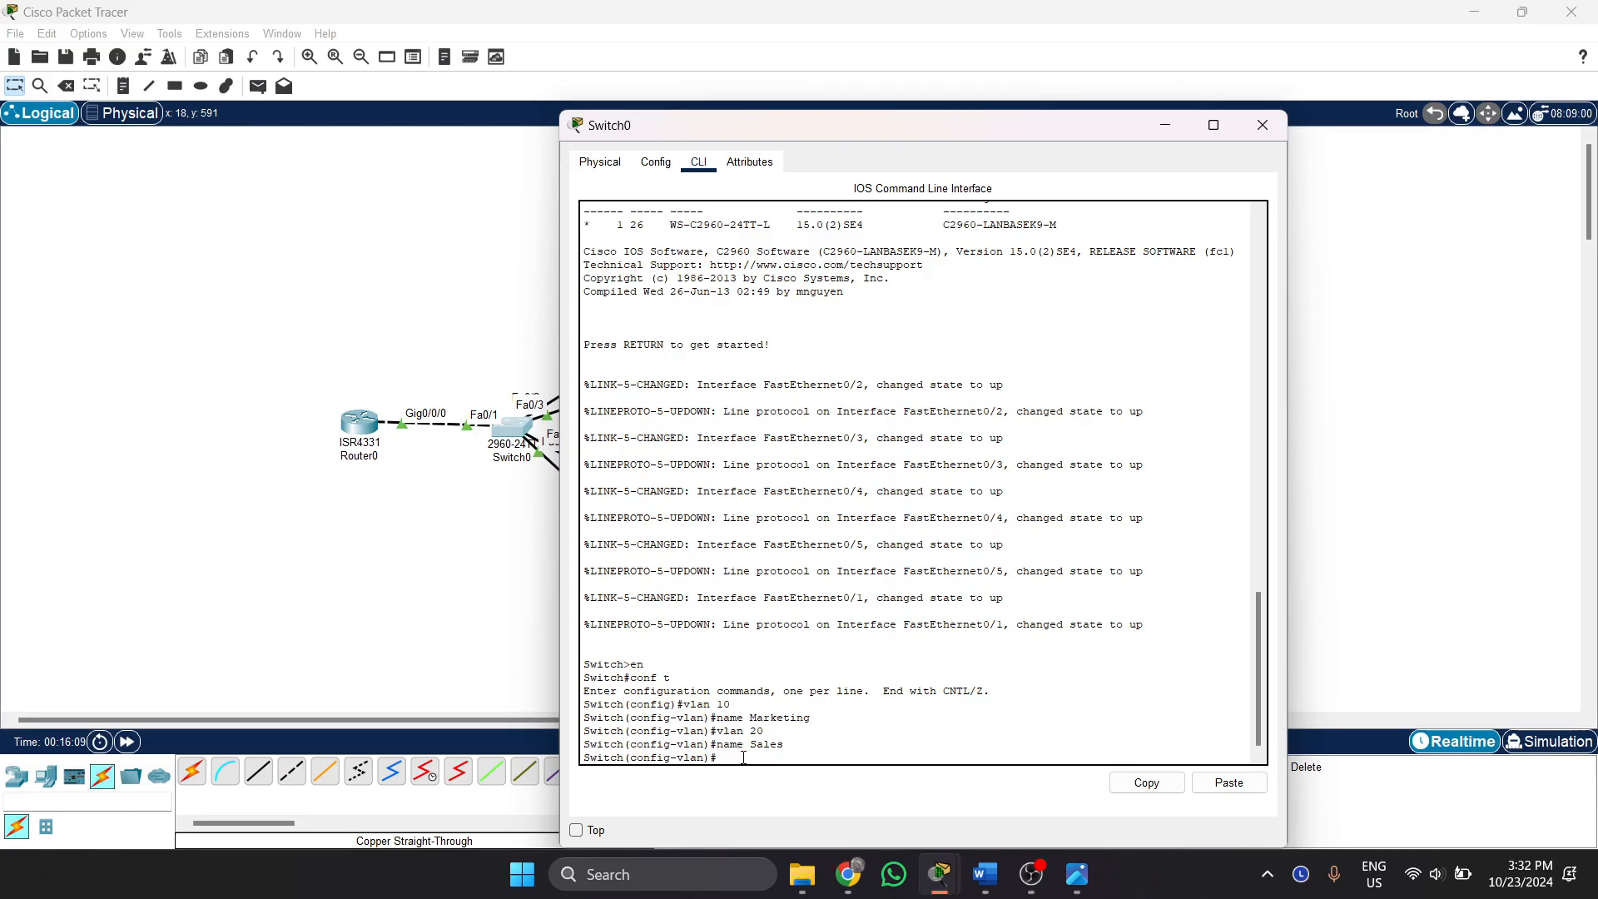
Display the VLAN table with do show vlan brief and examine the ports assigned to the default, Marketing and Sales VLANs.
text(do show vlan brief)
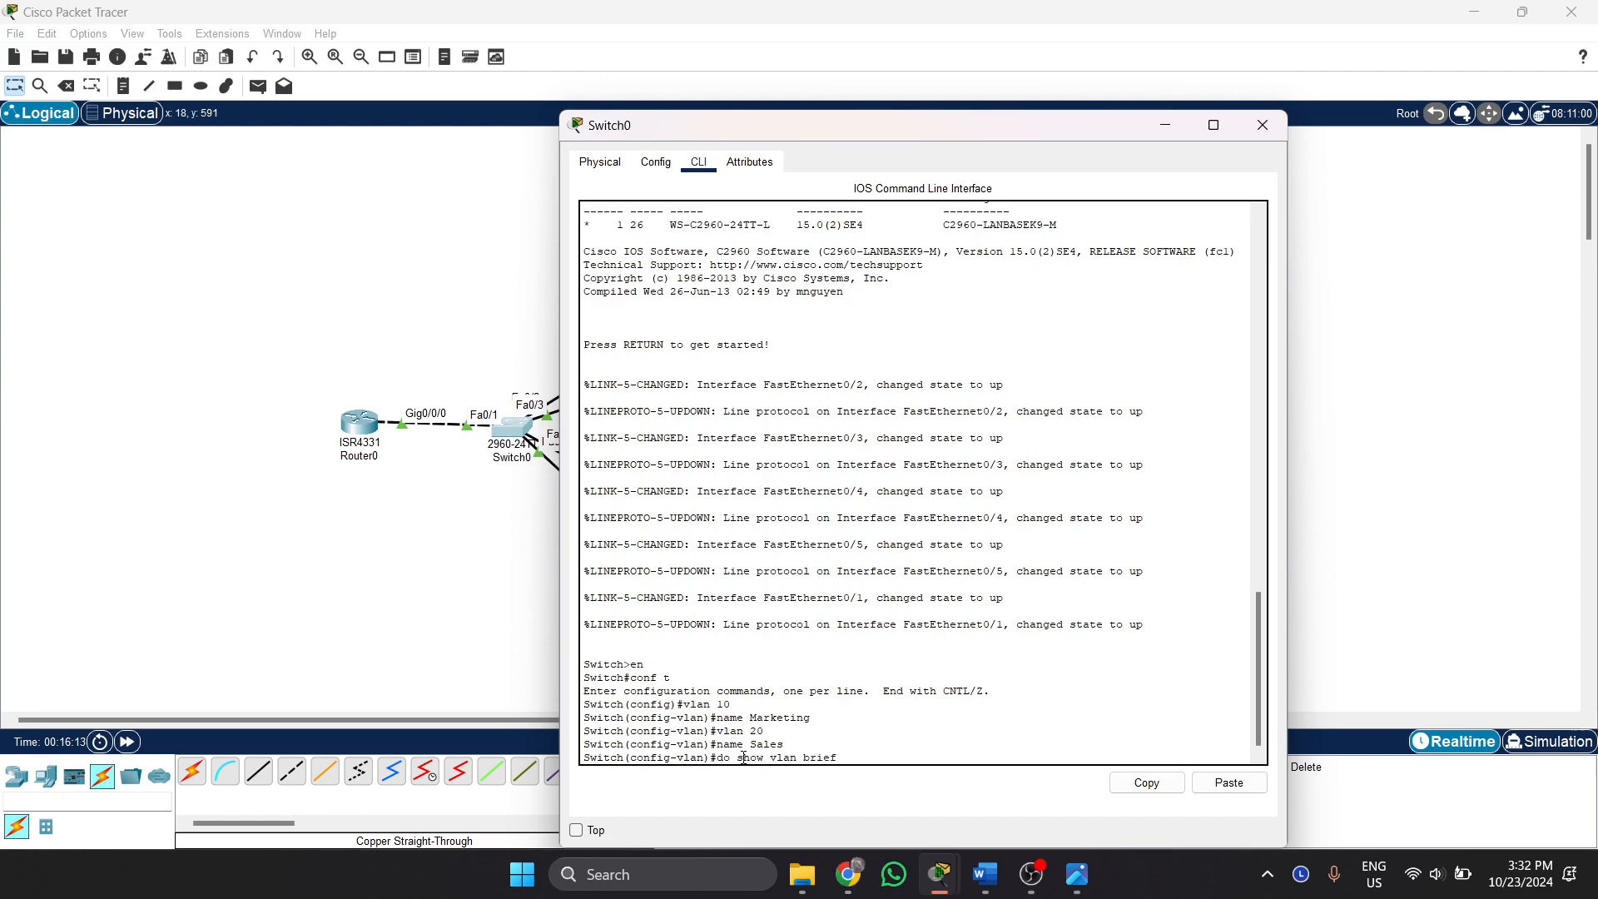
key(Return)
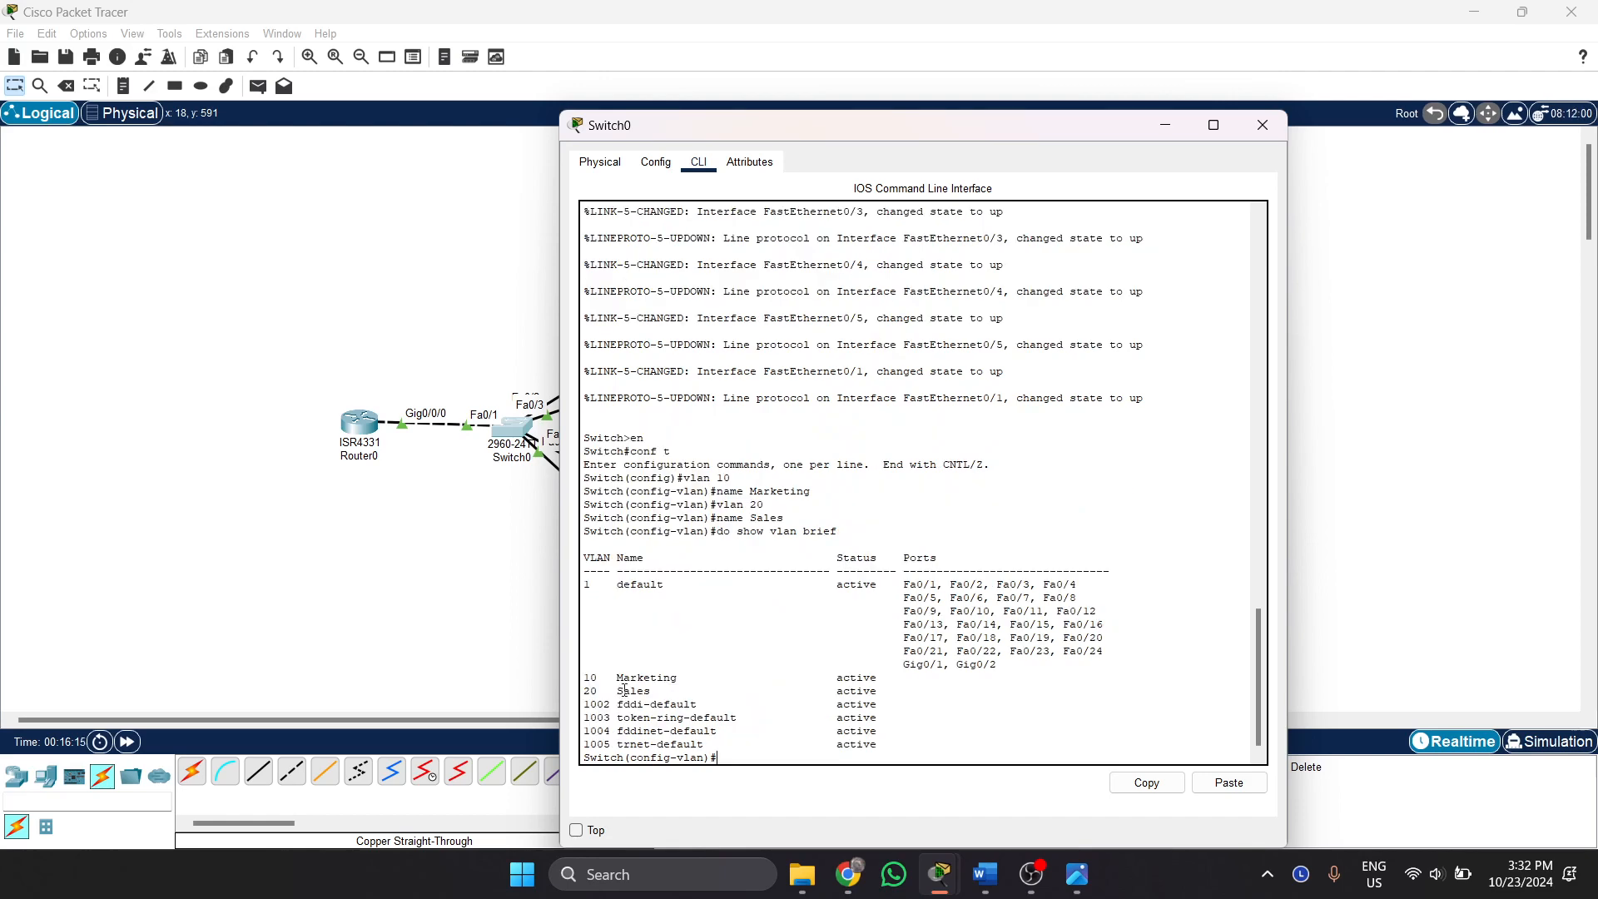
drag(610, 678, 881, 684)
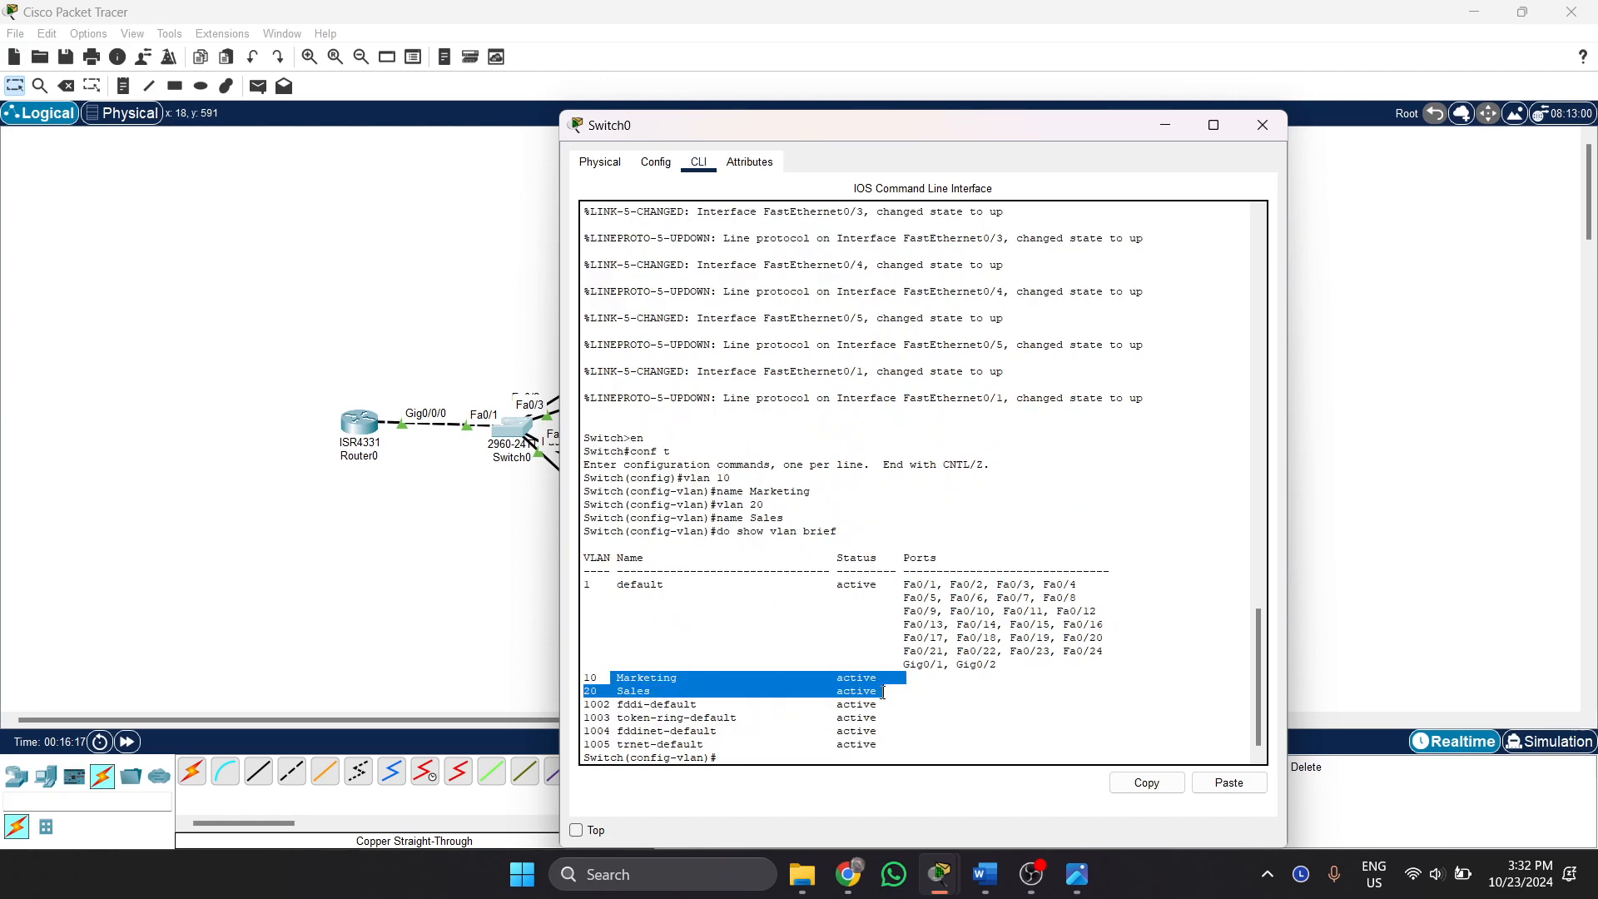
click(881, 684)
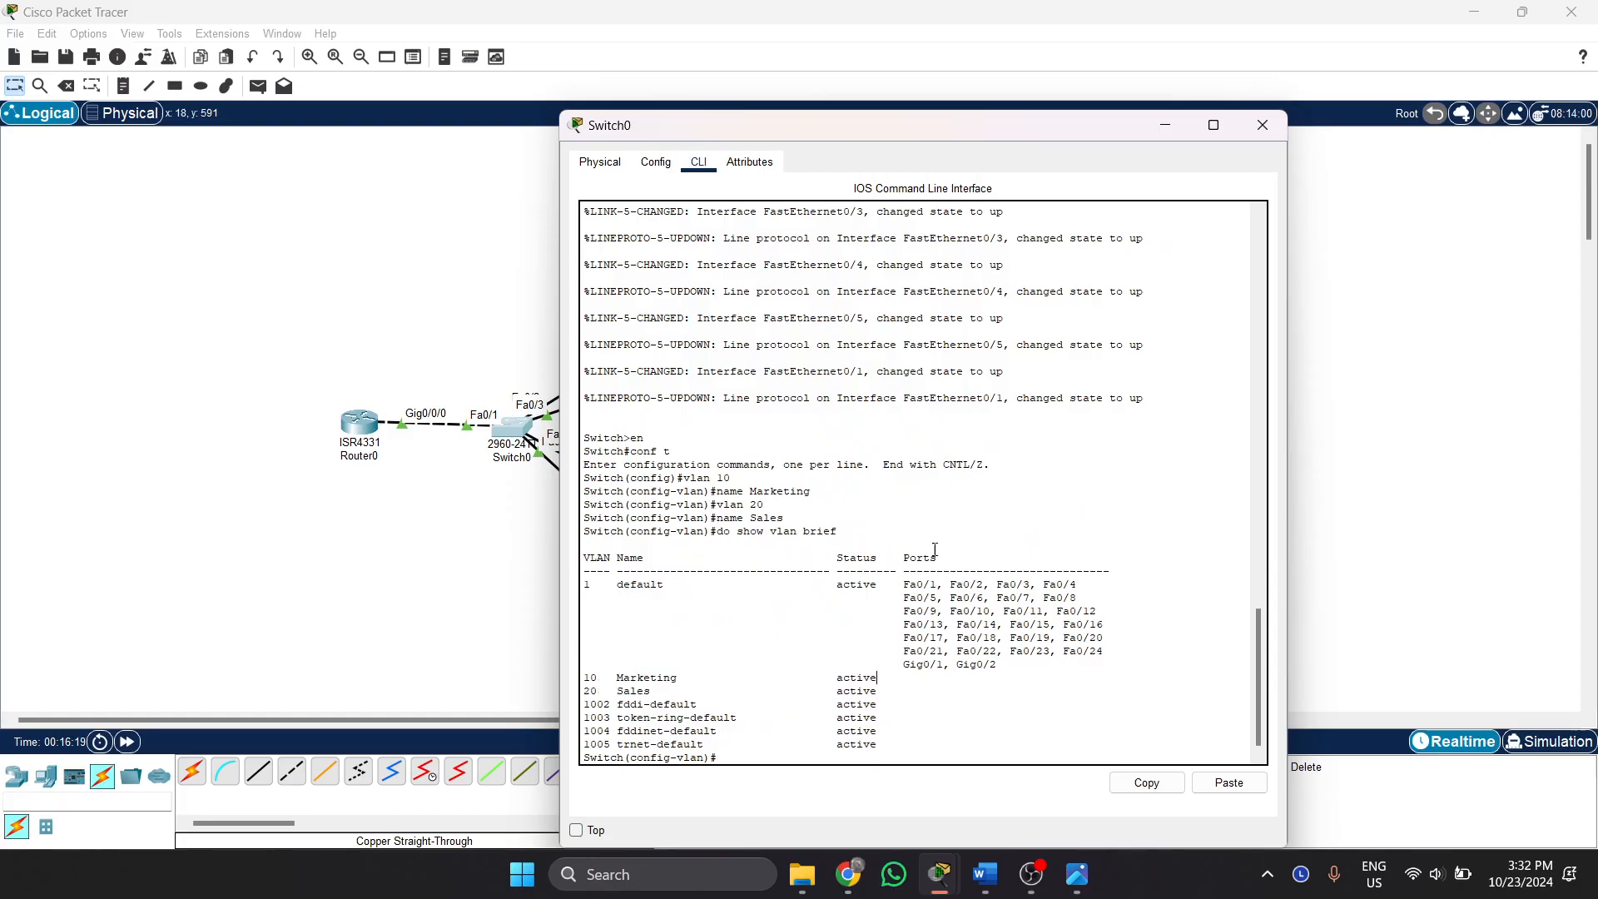
drag(1016, 125, 1228, 107)
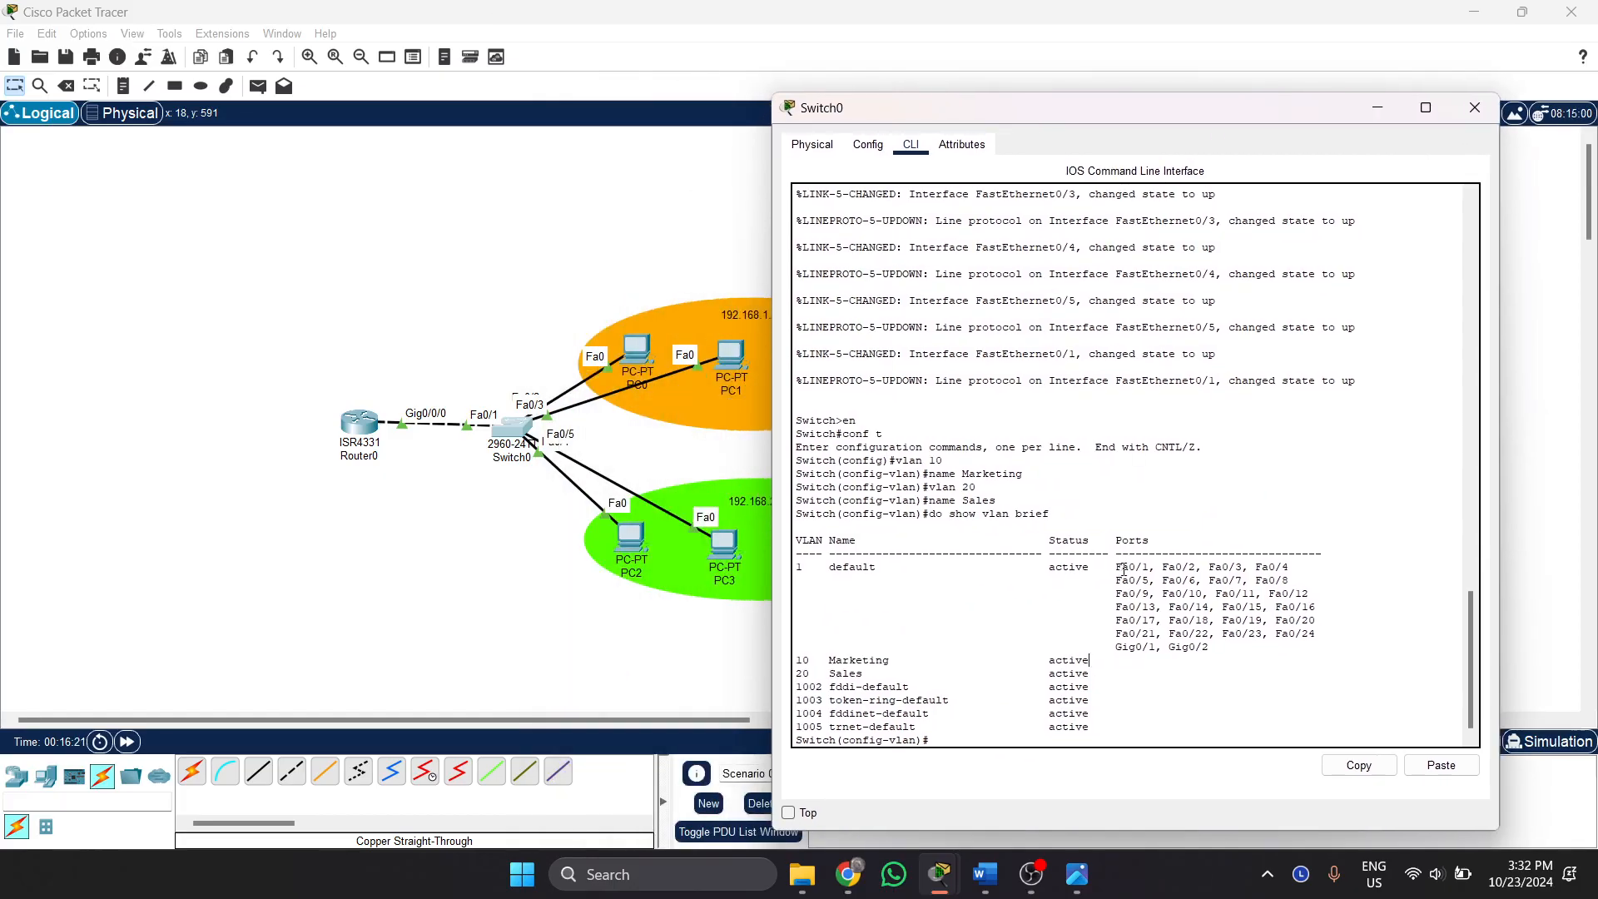
drag(1124, 569, 1183, 635)
drag(1062, 660, 1094, 687)
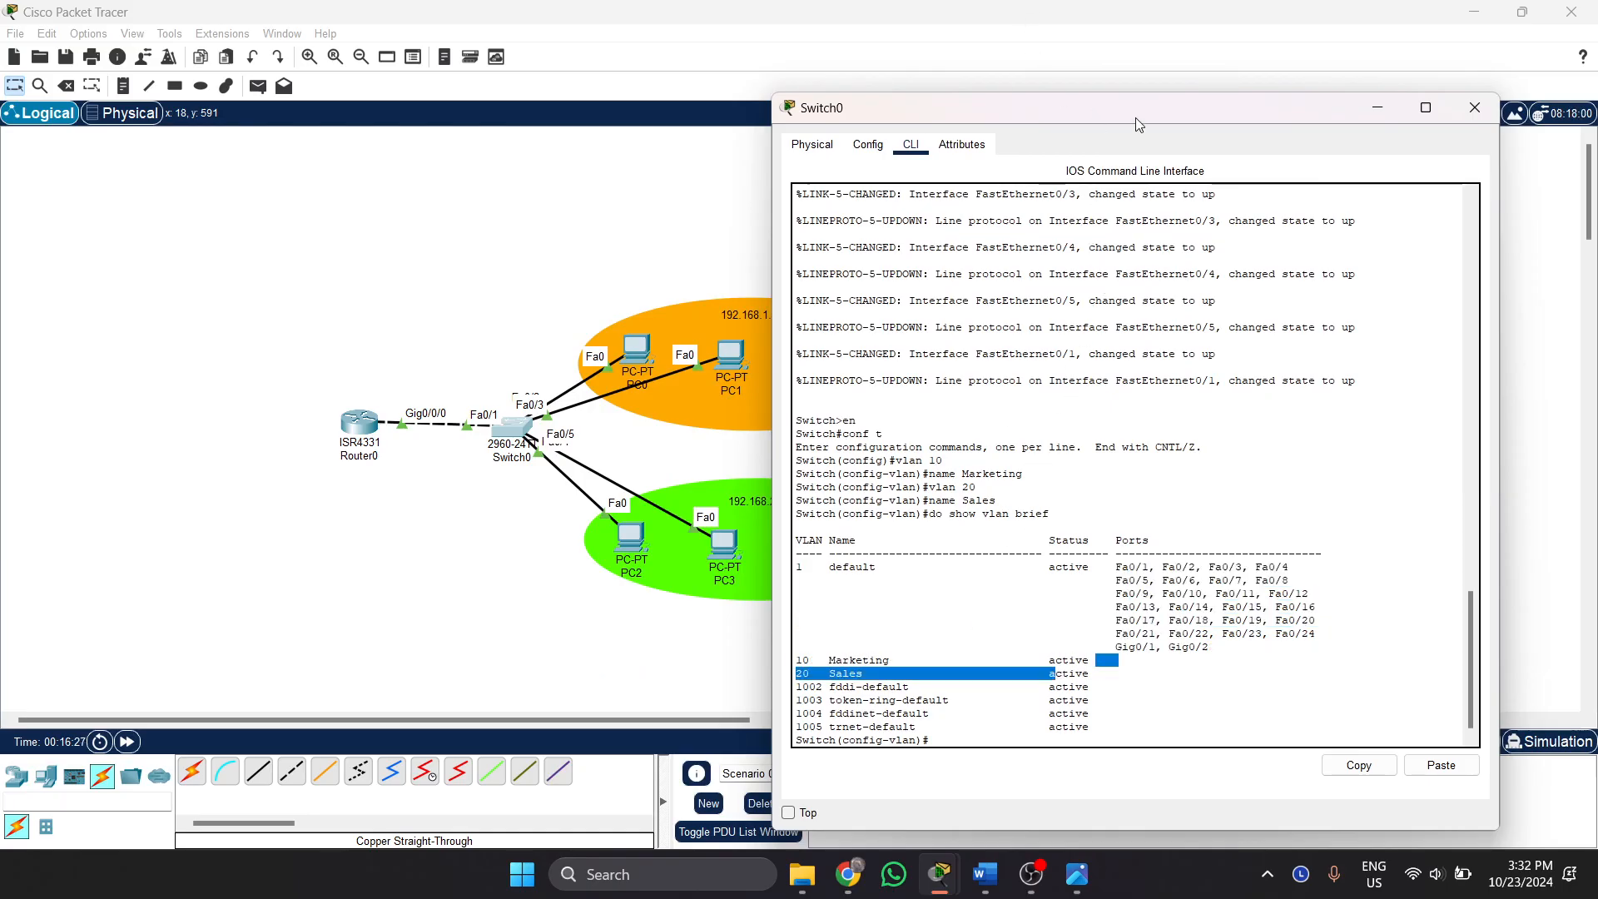
drag(1136, 116, 1213, 77)
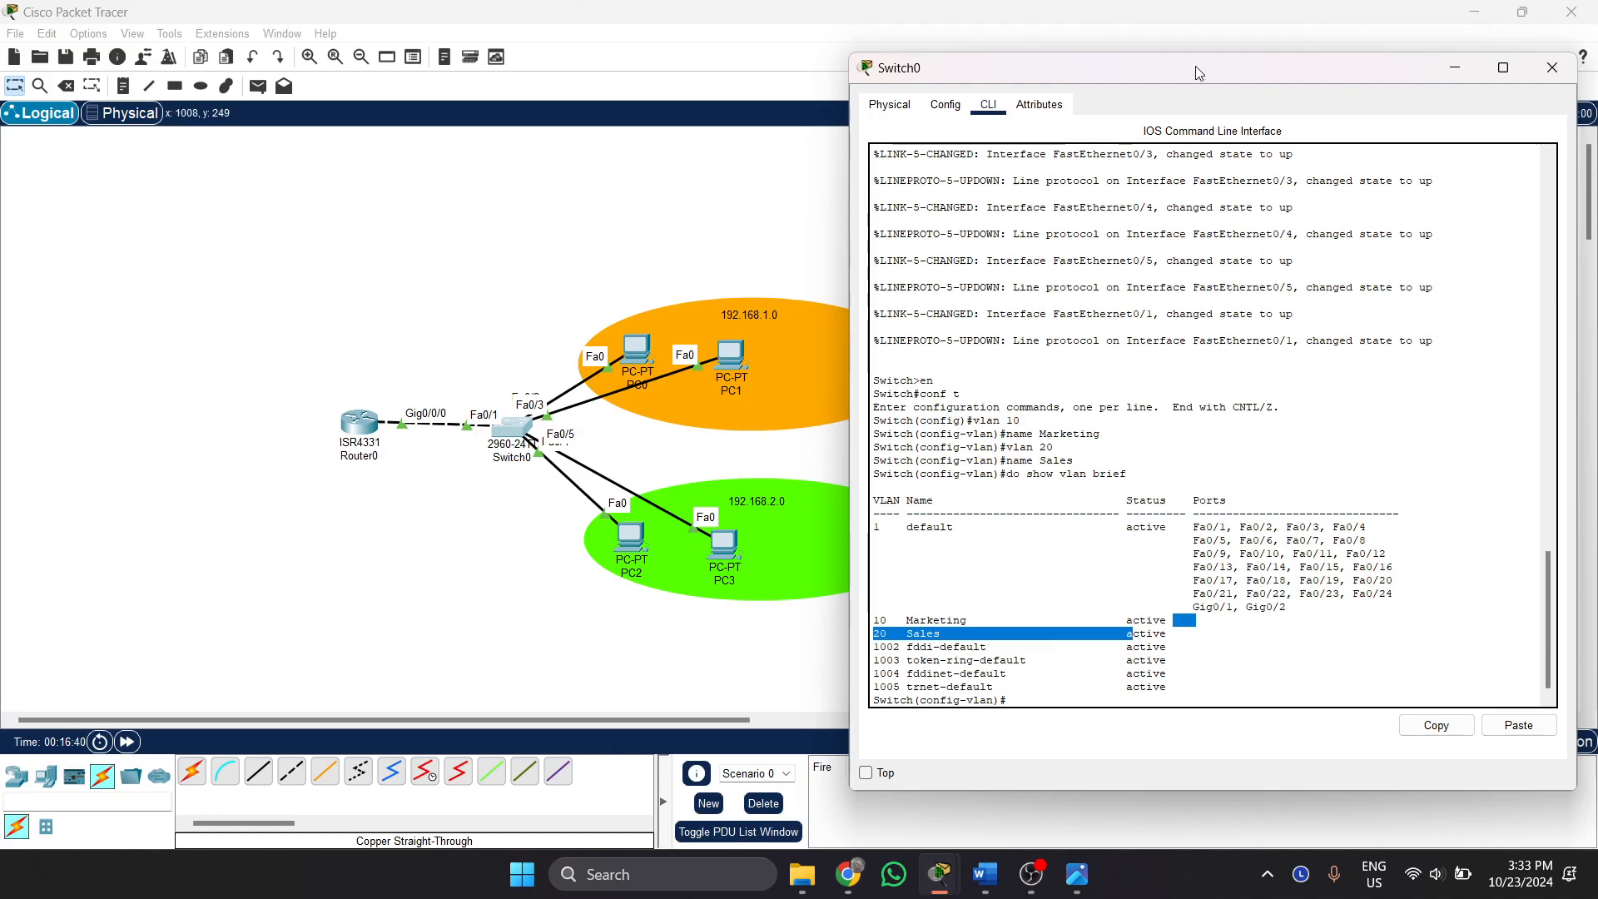
drag(1195, 69, 1176, 69)
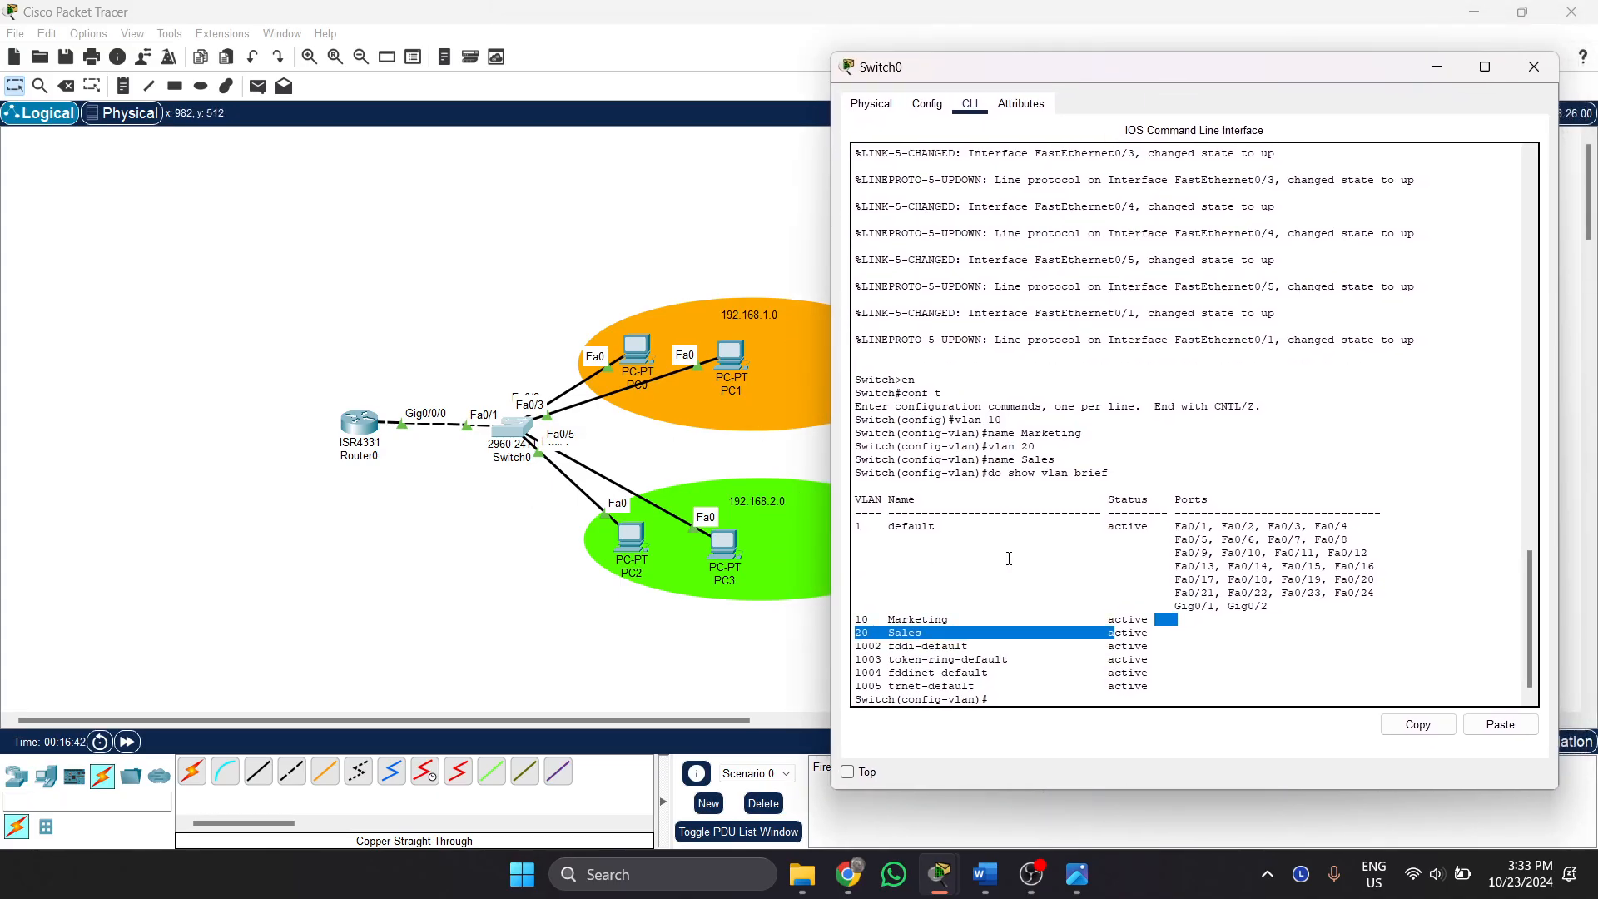
click(1178, 663)
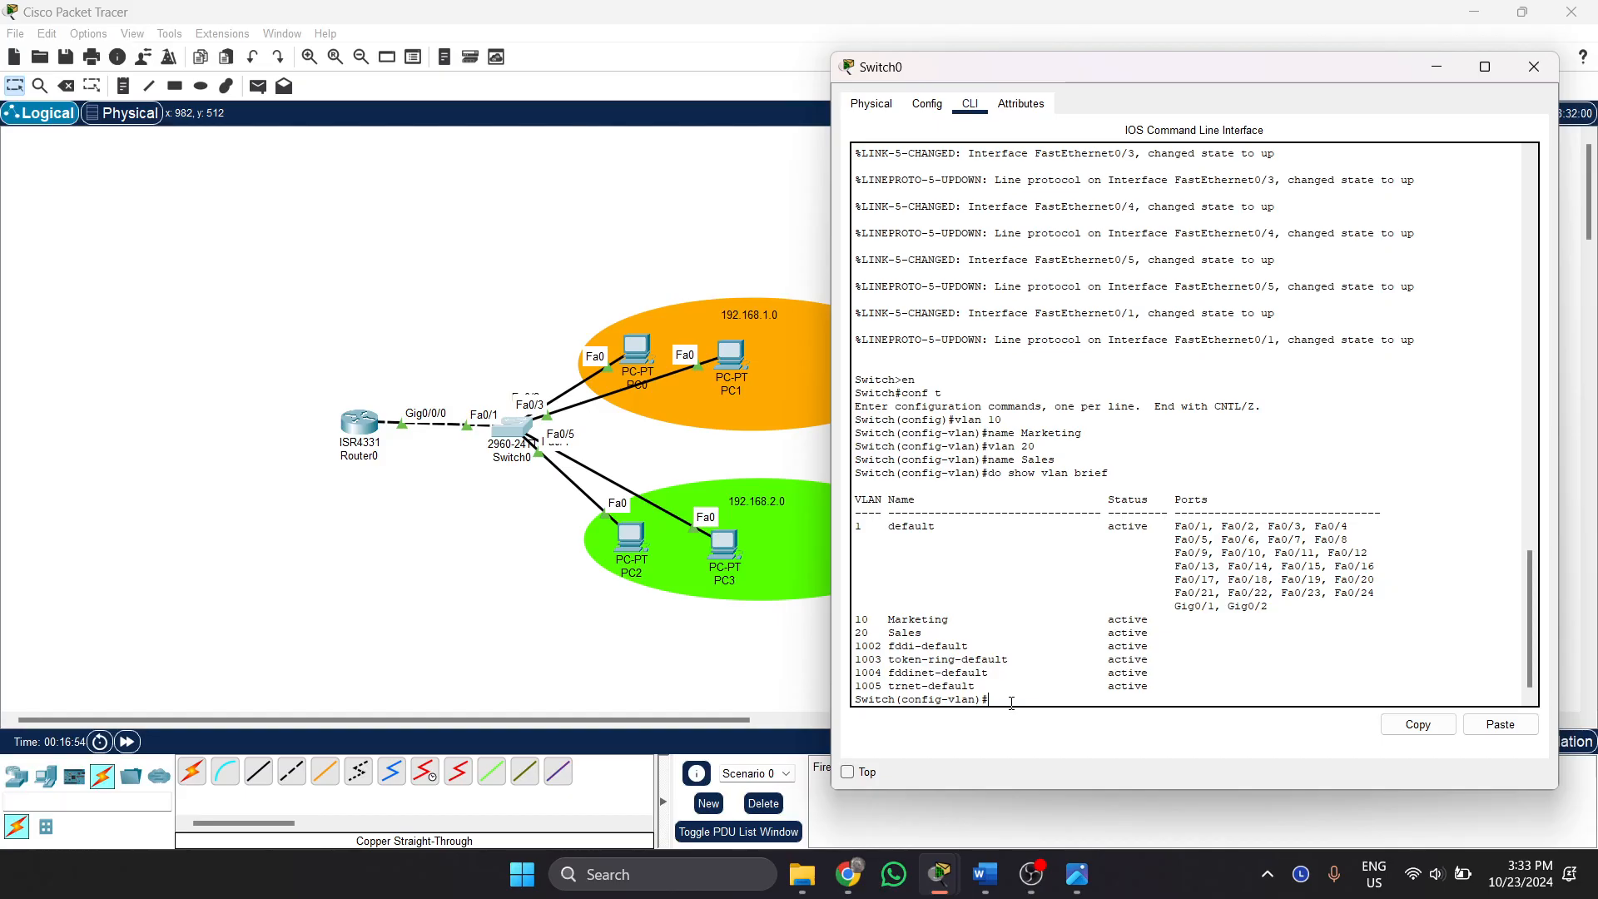
Exit VLAN configuration and set PC0's switch interface fa0/2 to access mode with switchport mode access.
text(xit)
key(Return)
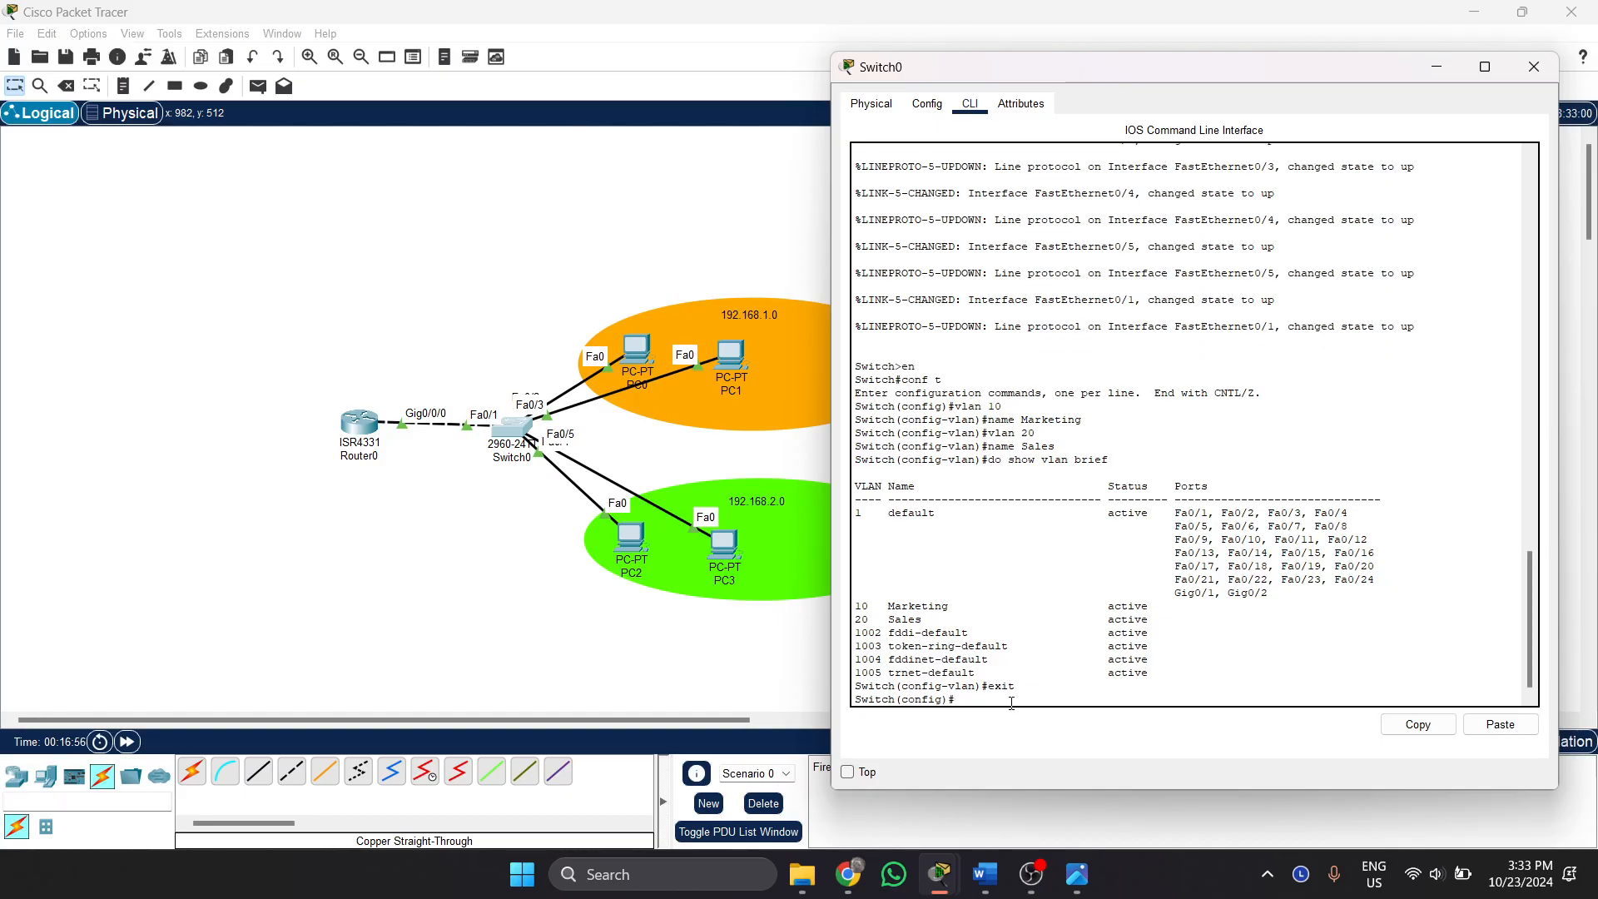
text(int)
mouse_move(635, 354)
mouse_down()
mouse_move(529, 297)
mouse_move(626, 326)
mouse_move(601, 336)
mouse_move(626, 341)
mouse_up()
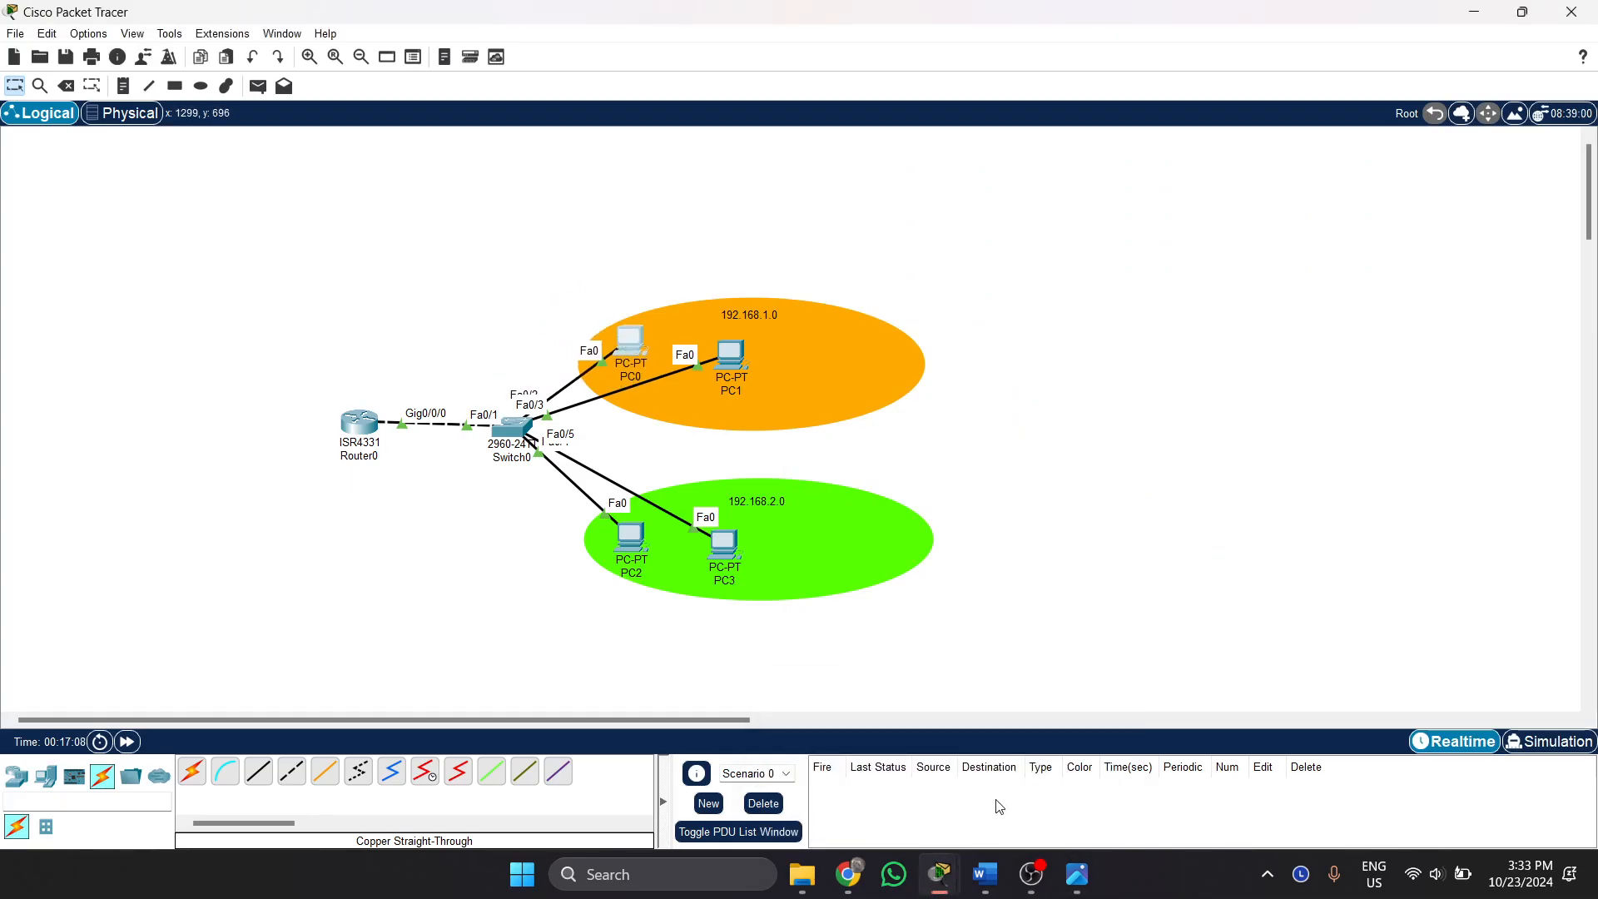
mouse_move(955, 875)
click(1047, 767)
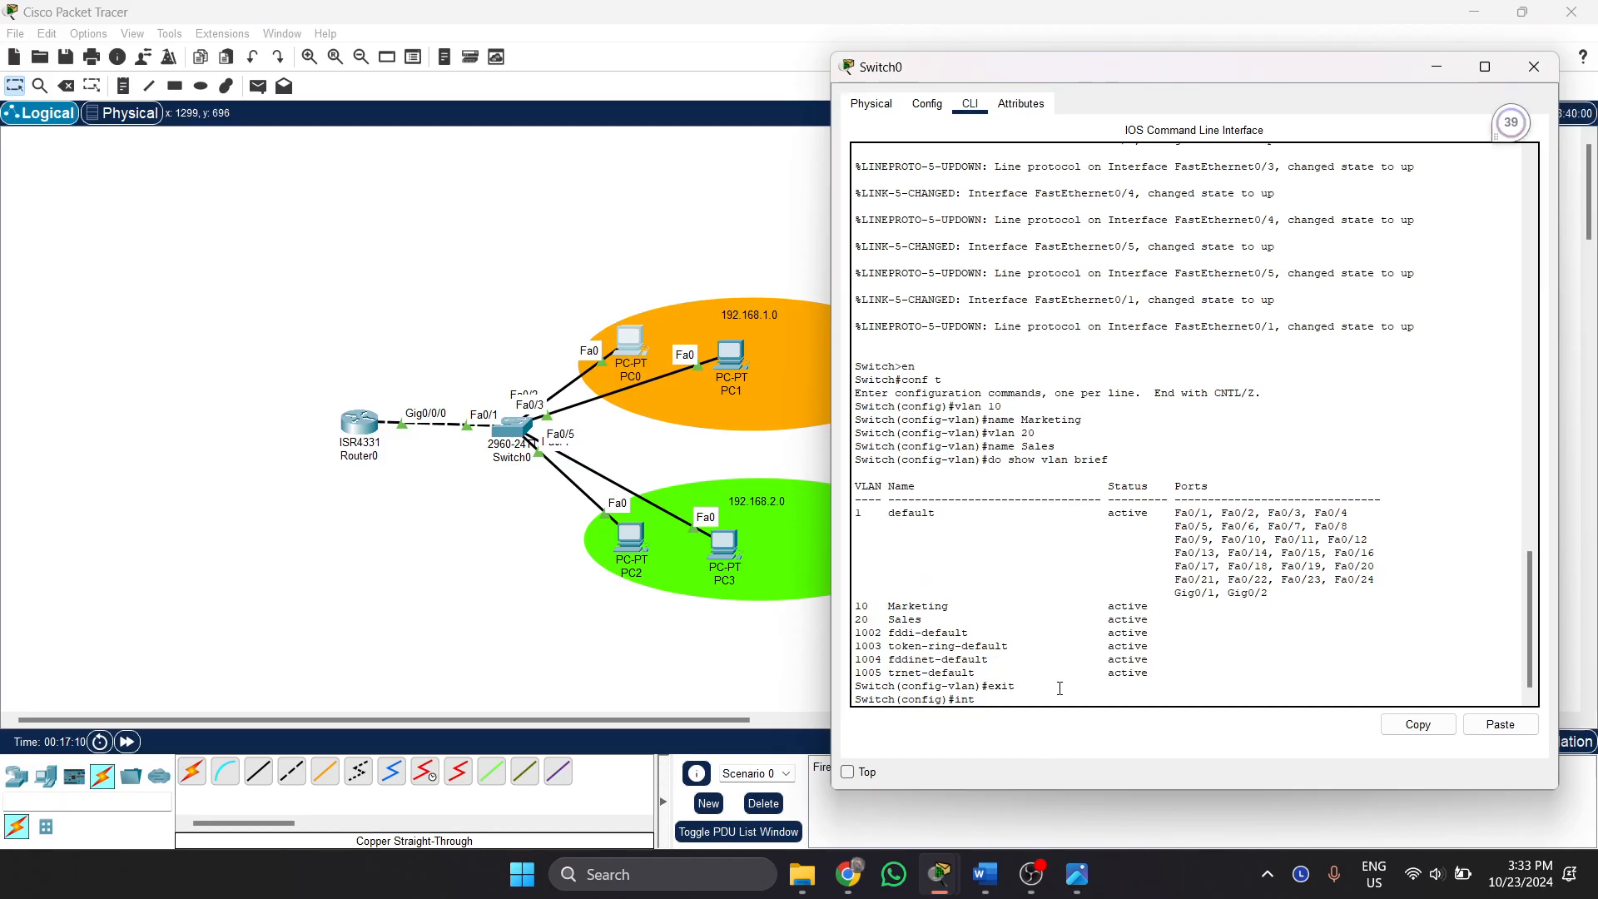
text(fa0/2)
key(Return)
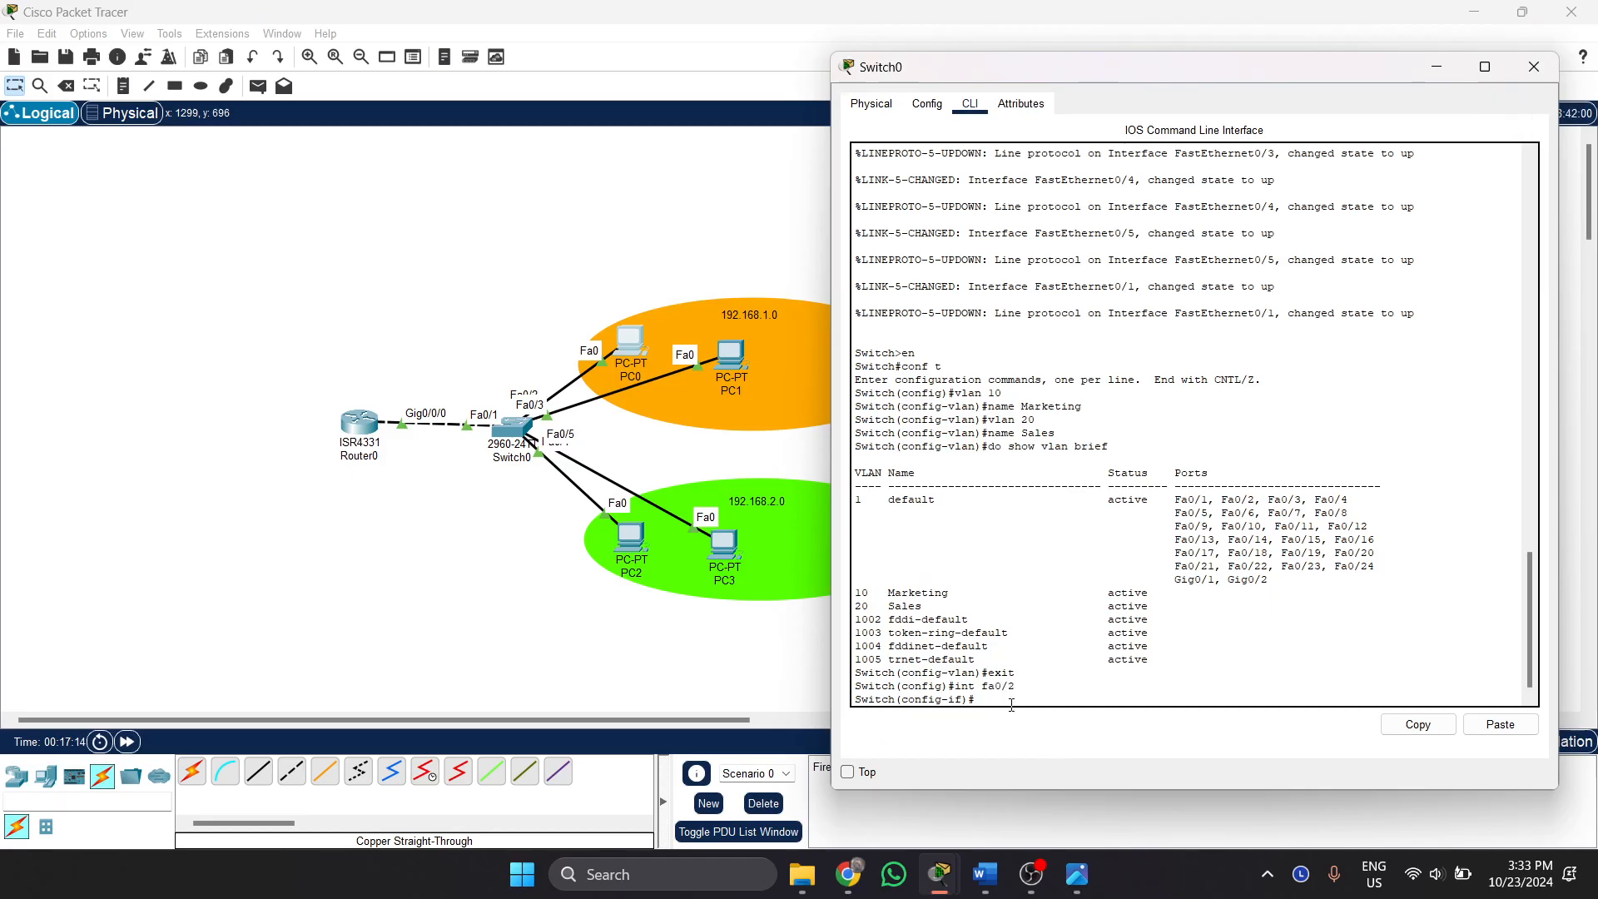
text(switchport mode acc)
key(Tab)
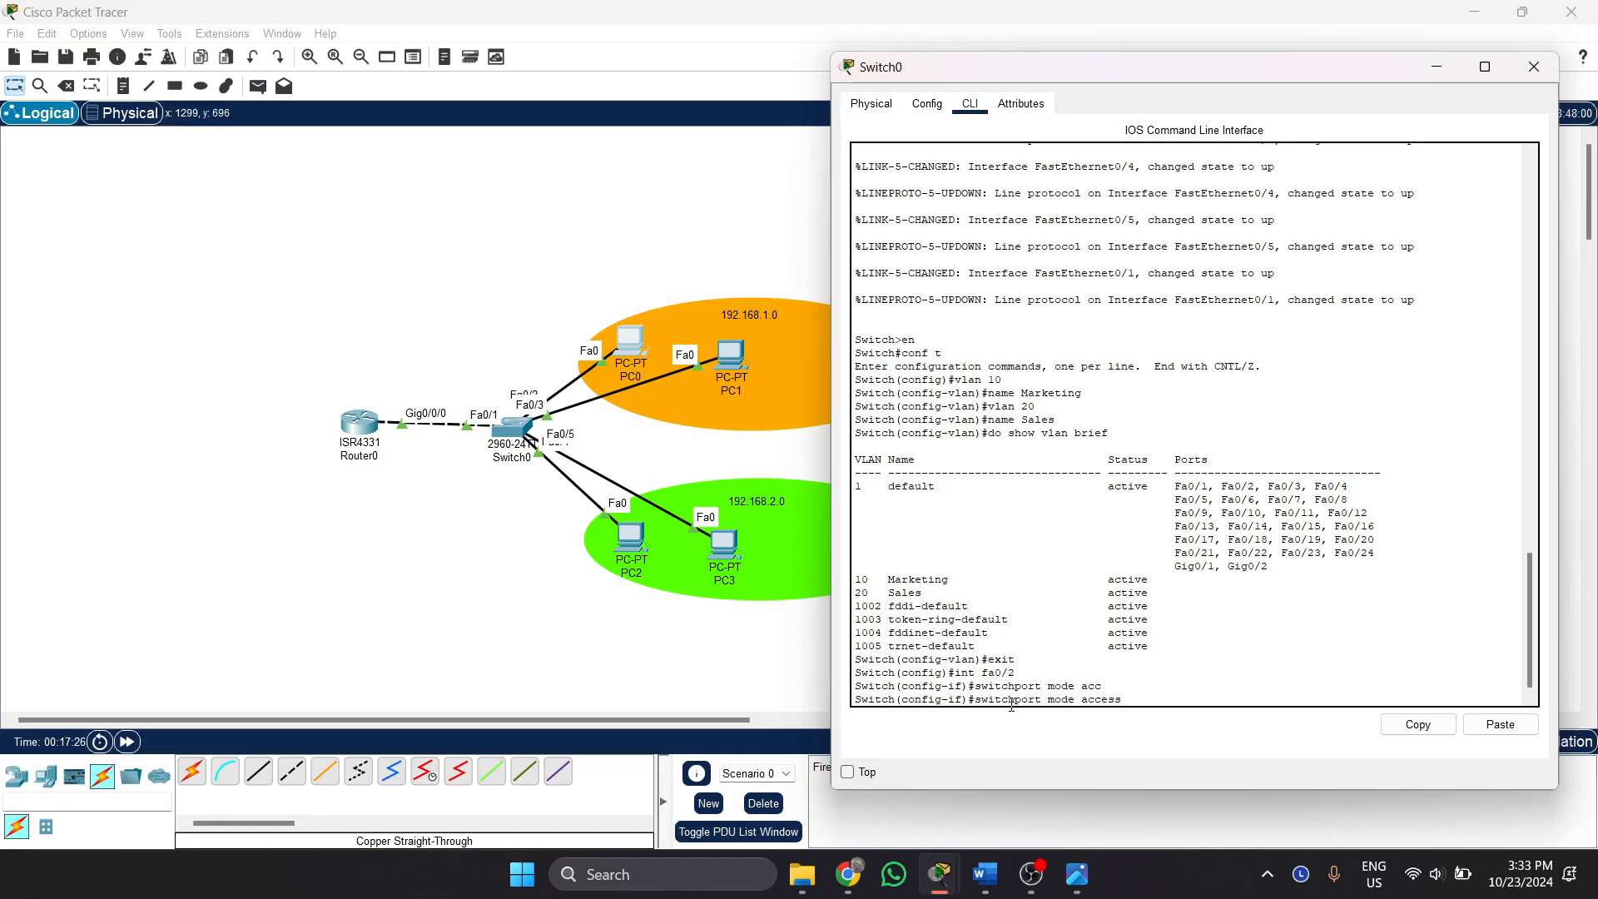
key(Return)
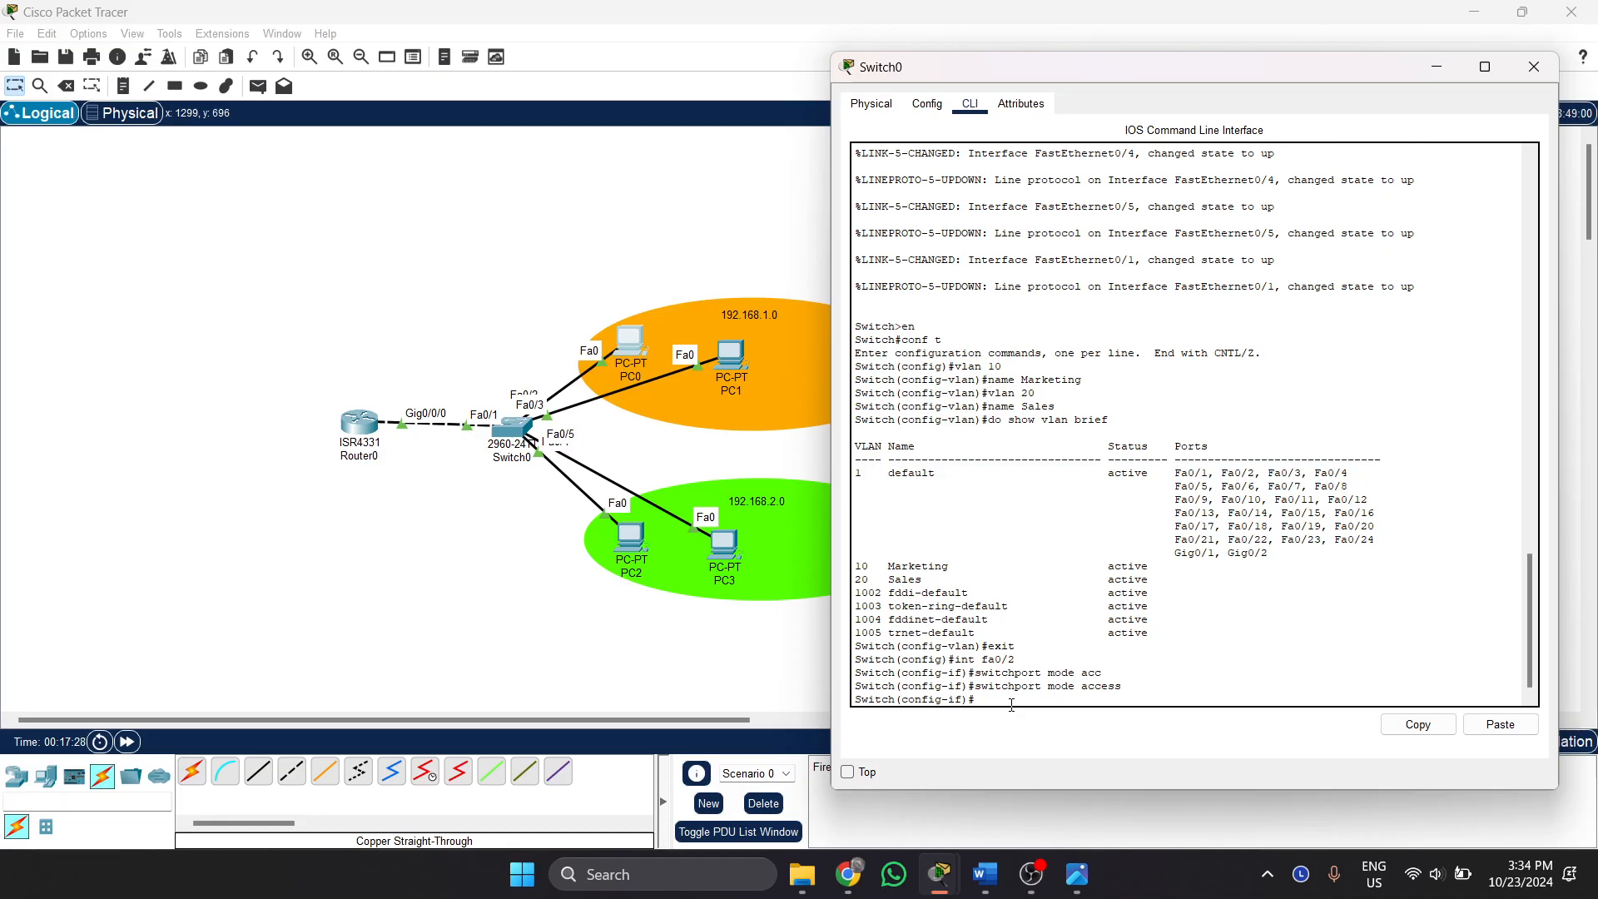
Assign interface fa0/2 to VLAN 10 with switchport access vlan 10.
text(swwi)
key(BackSpace)
key(BackSpace)
key(BackSpace)
key(Tab)
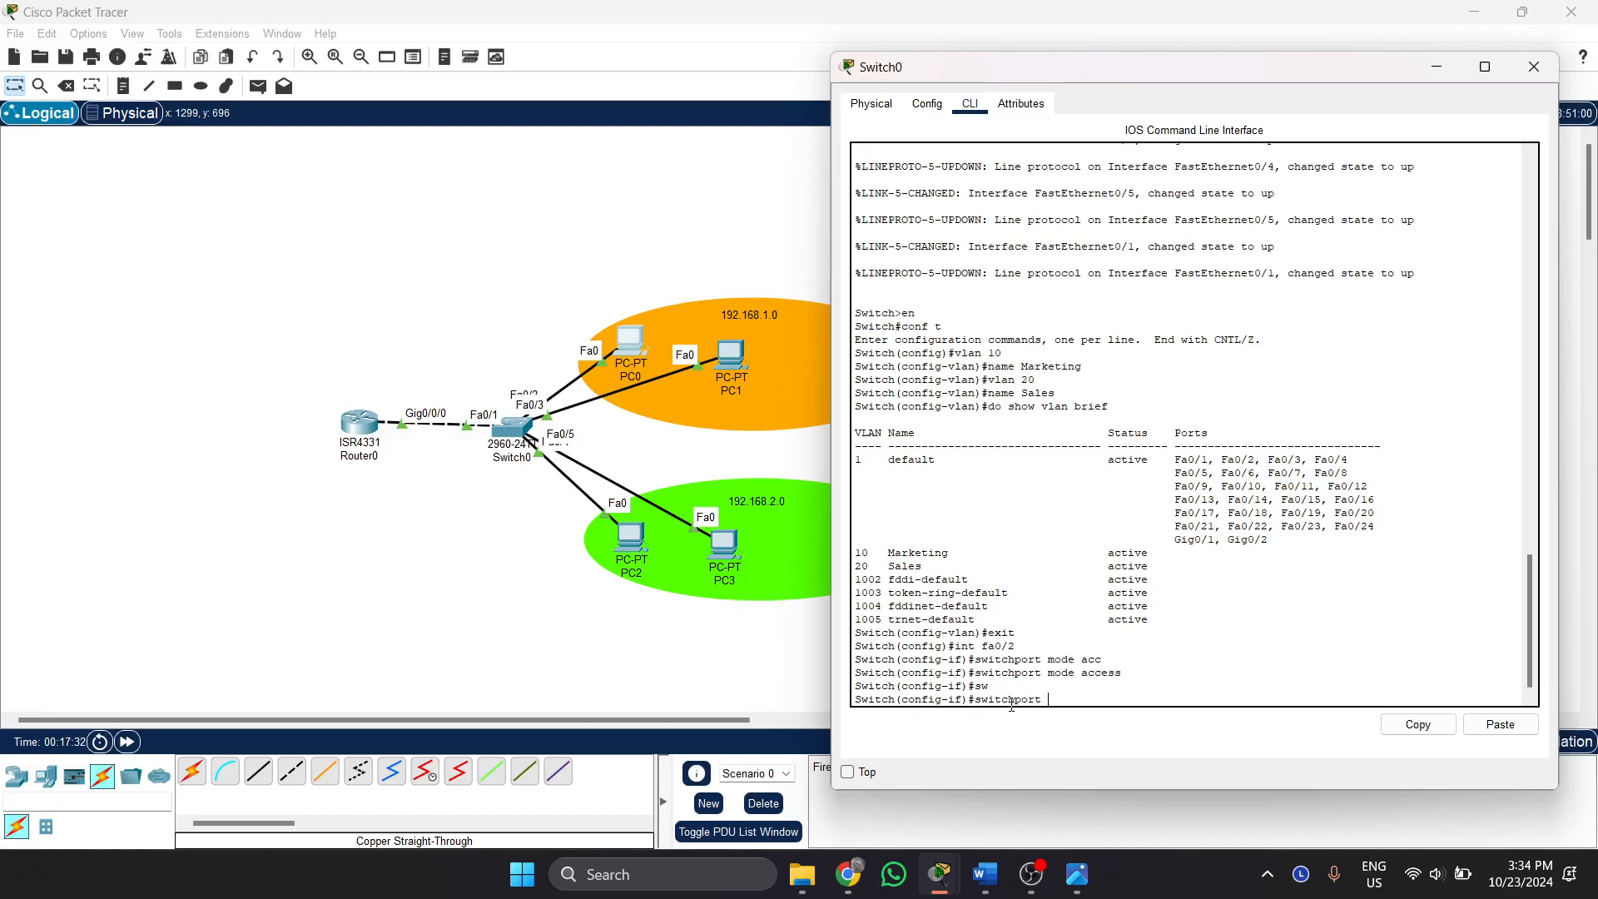
text(access vlan 10)
key(Return)
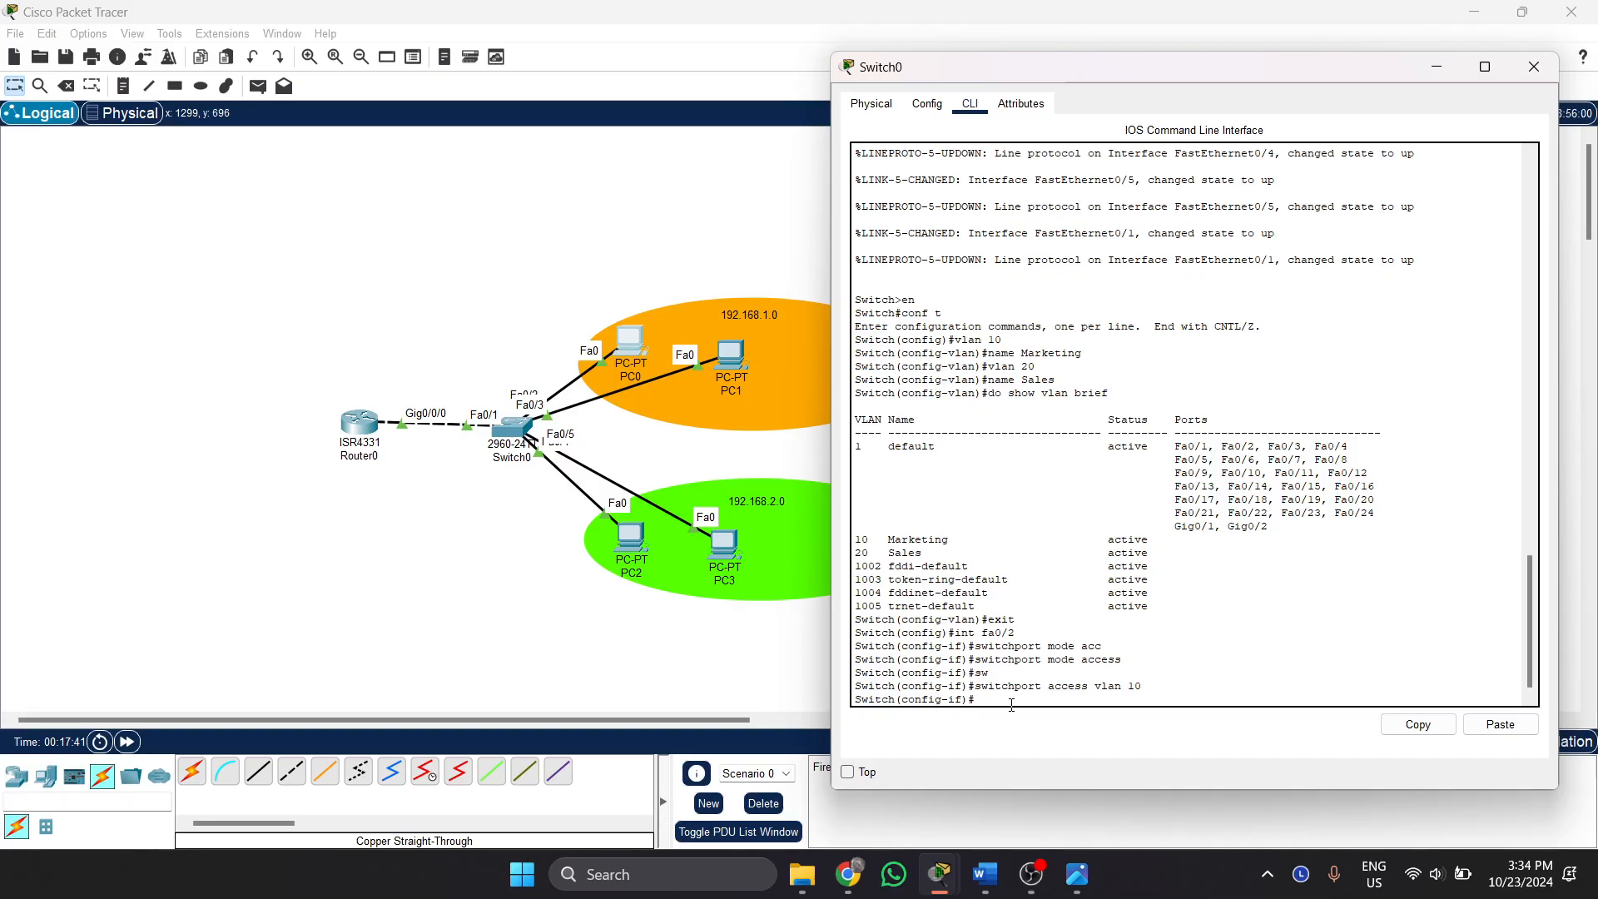
Set Switch0's interface fa0/3, PC1's port, to access mode with switchport mode access.
text(int fa0/3)
key(Return)
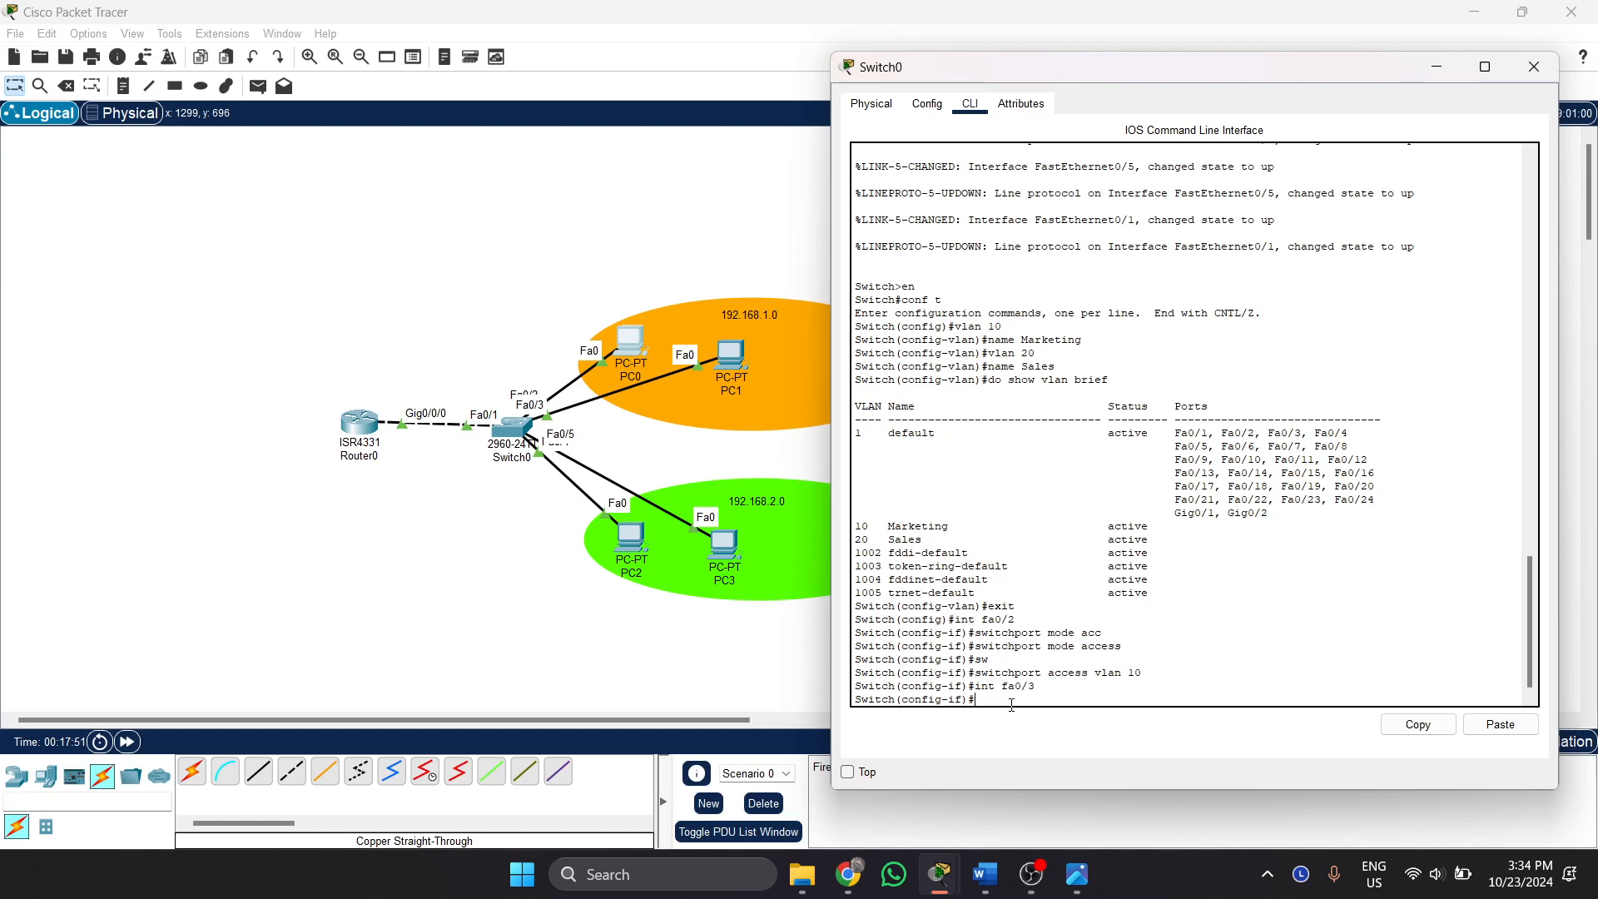
text(switchpo)
text(rt mode acces)
text(s)
key(Return)
Assign interface fa0/3 to VLAN 10 with switchport access vlan 10.
text(s)
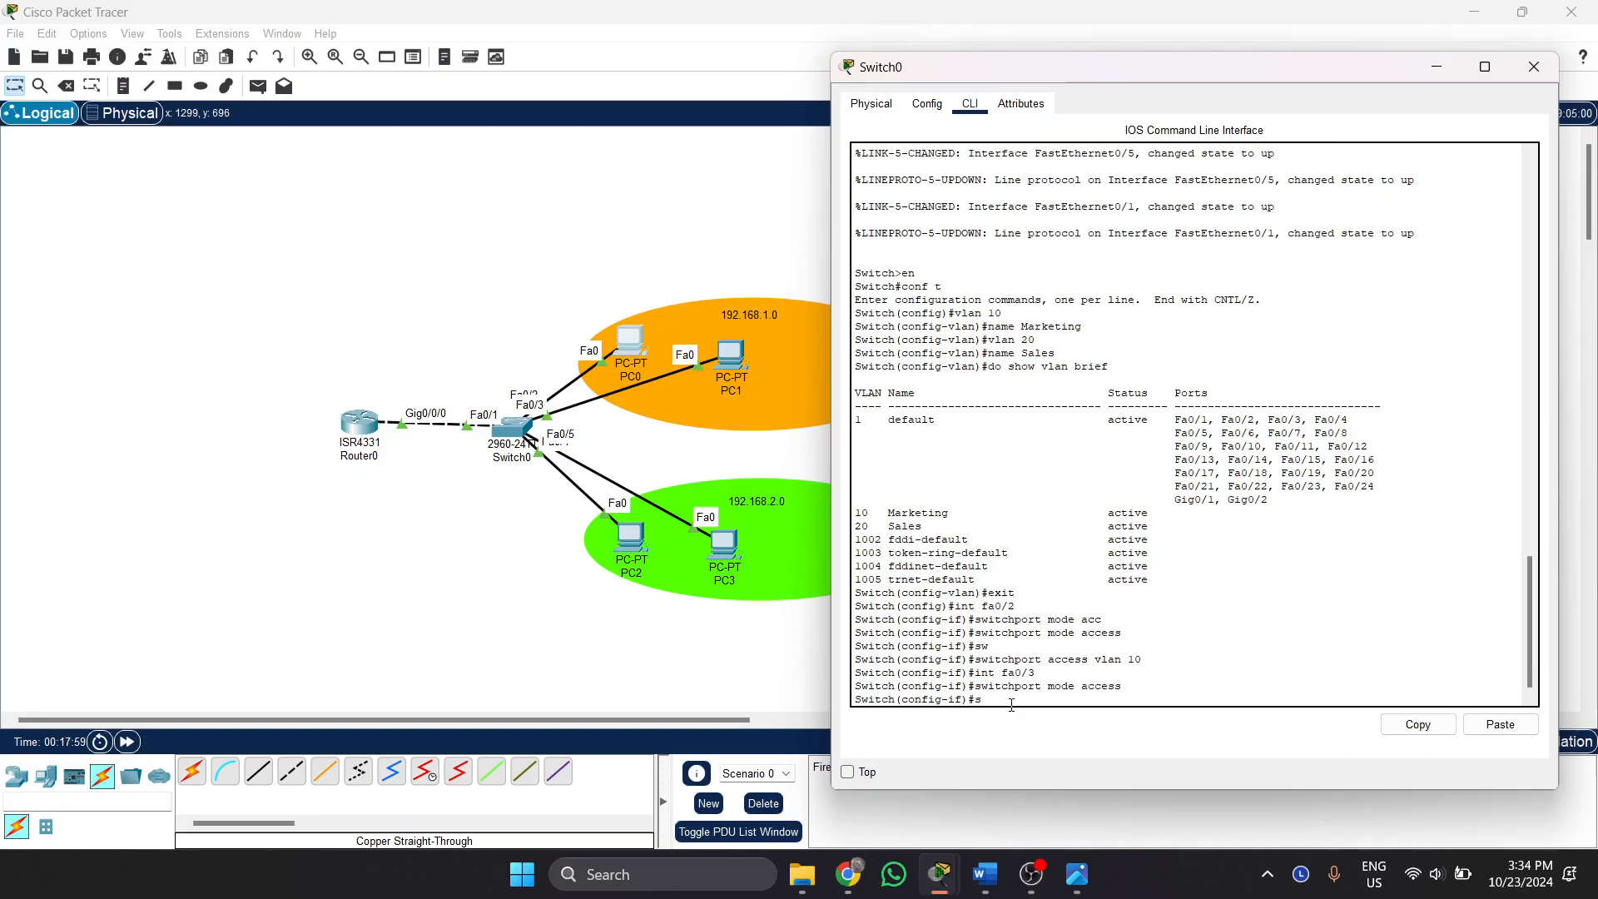
text(witchport access)
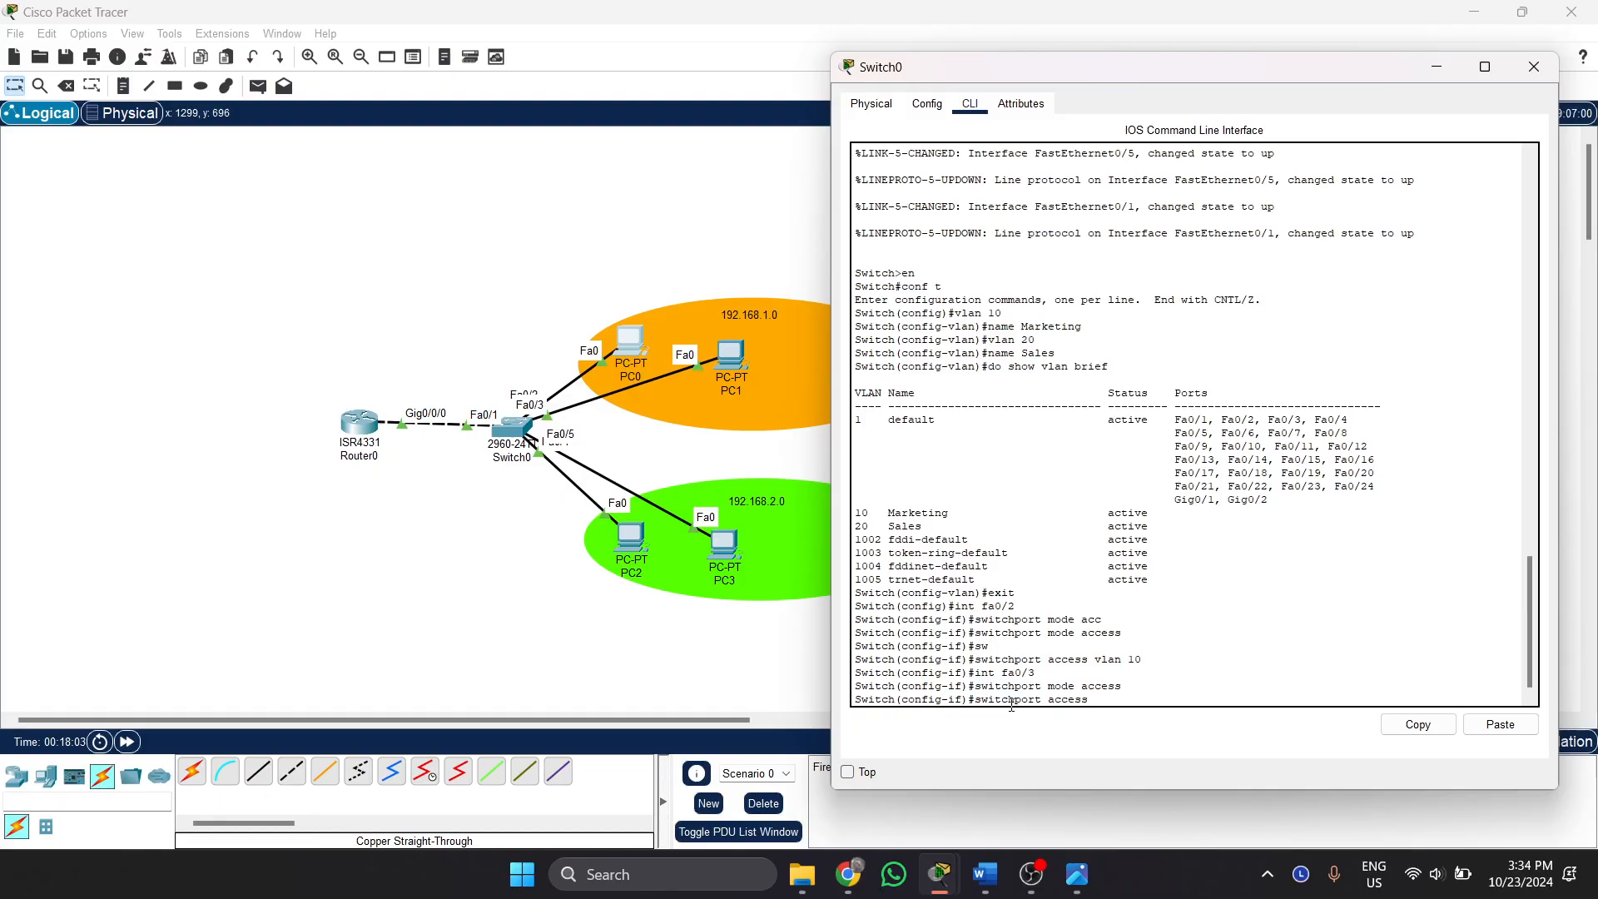
text( vlan 10)
key(Return)
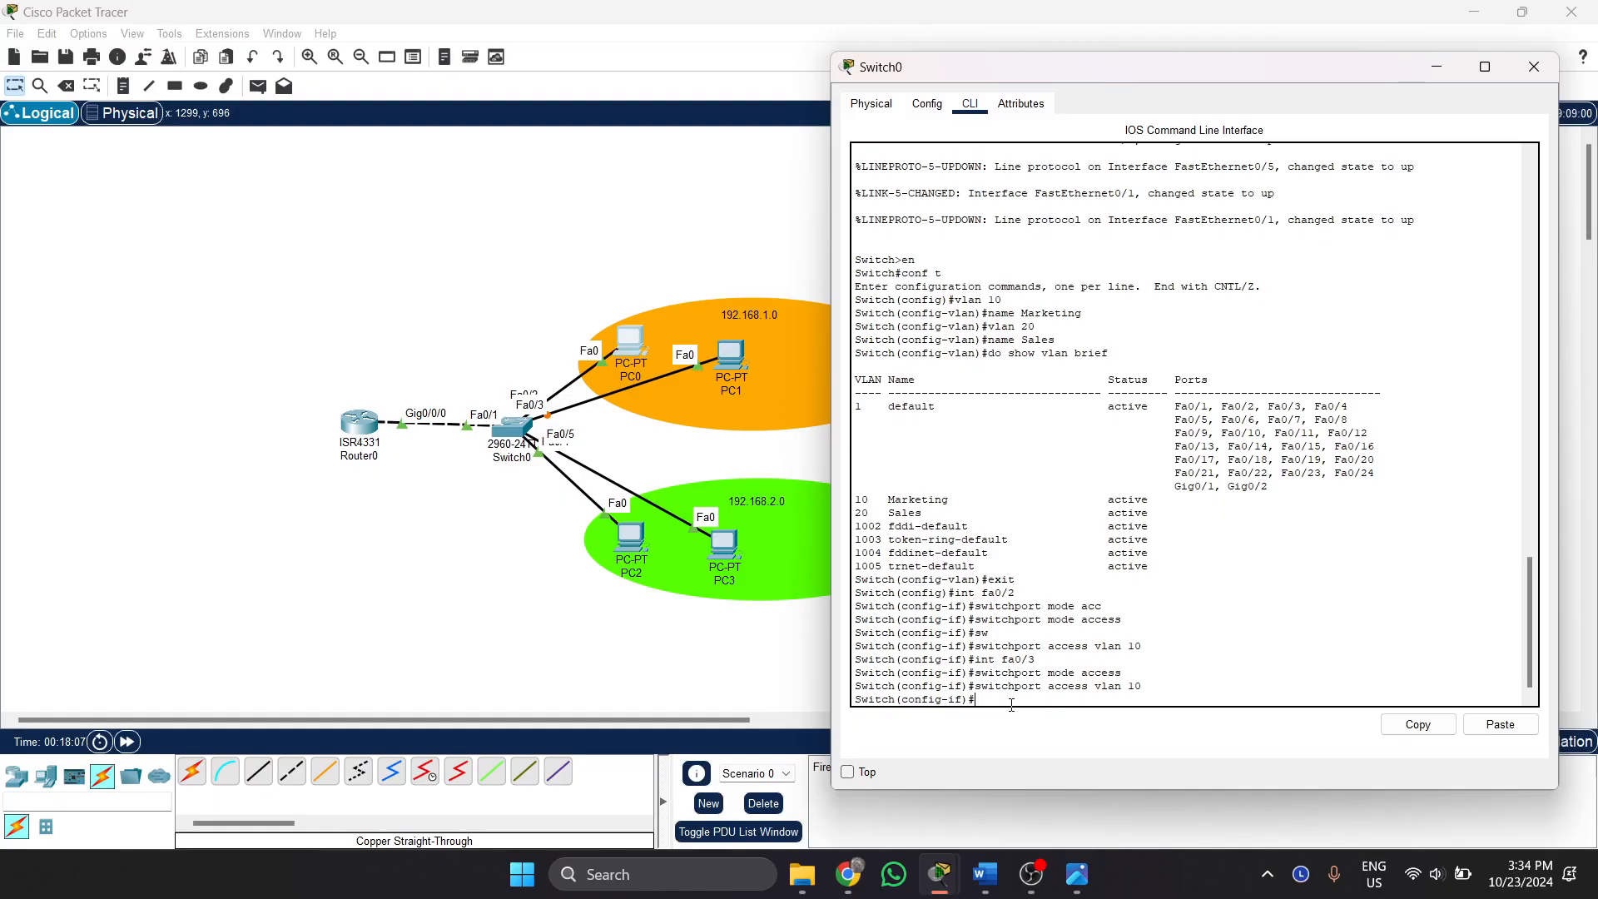
Move PC0 just outside the upper-left edge of the orange 192.168.1.0 area, nudge PC1, and return to Switch0's command line.
drag(630, 343, 579, 316)
drag(735, 361, 732, 358)
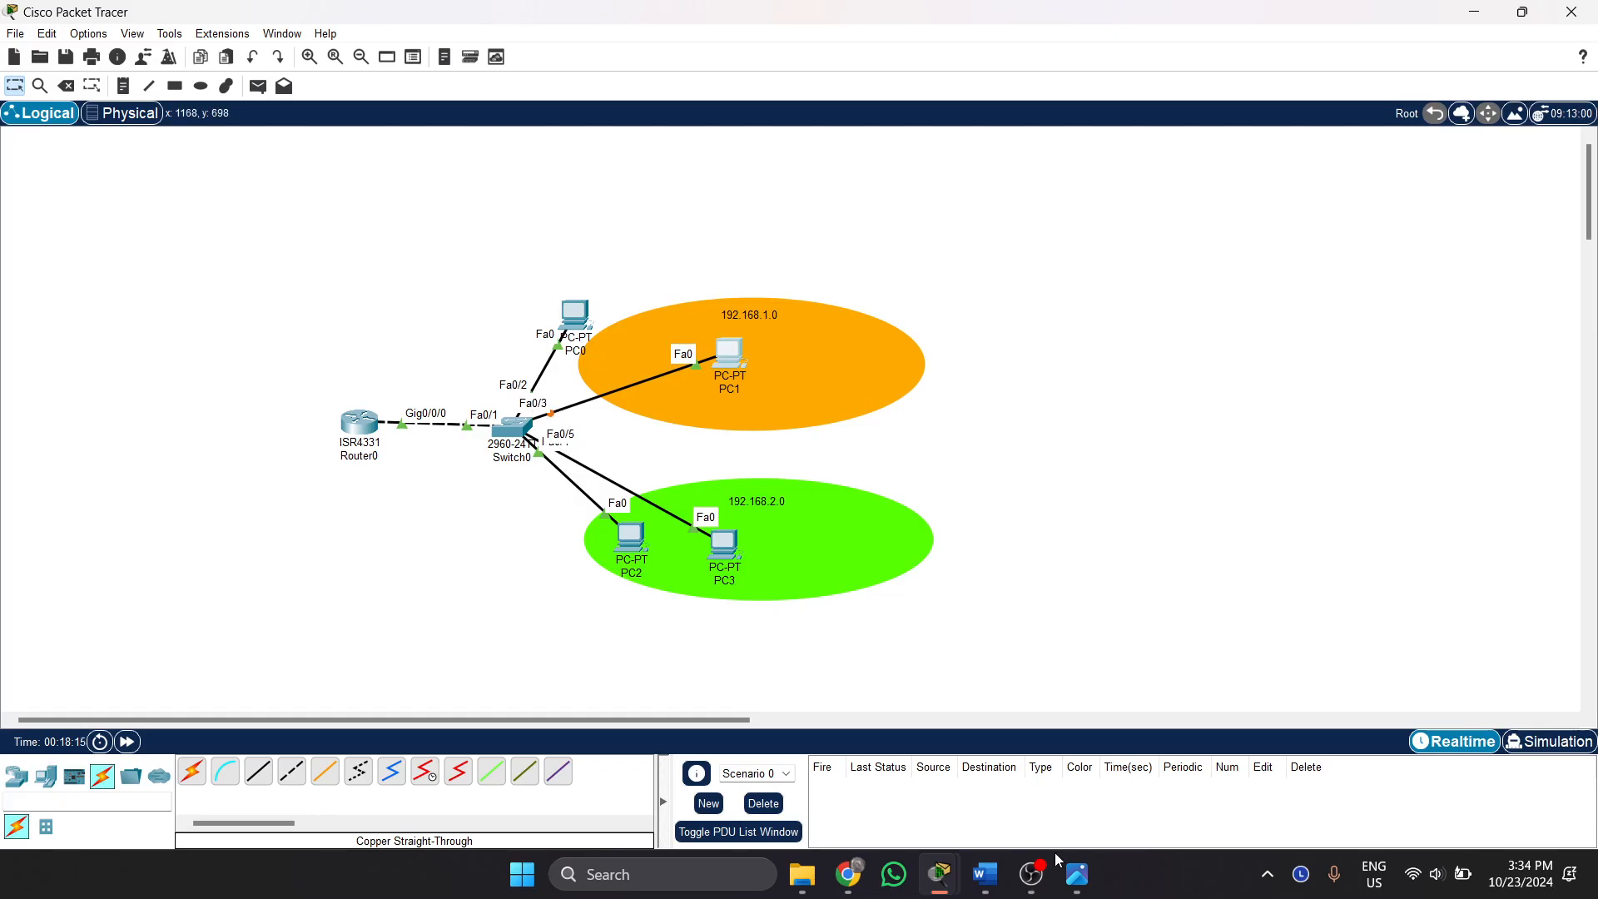
mouse_move(950, 884)
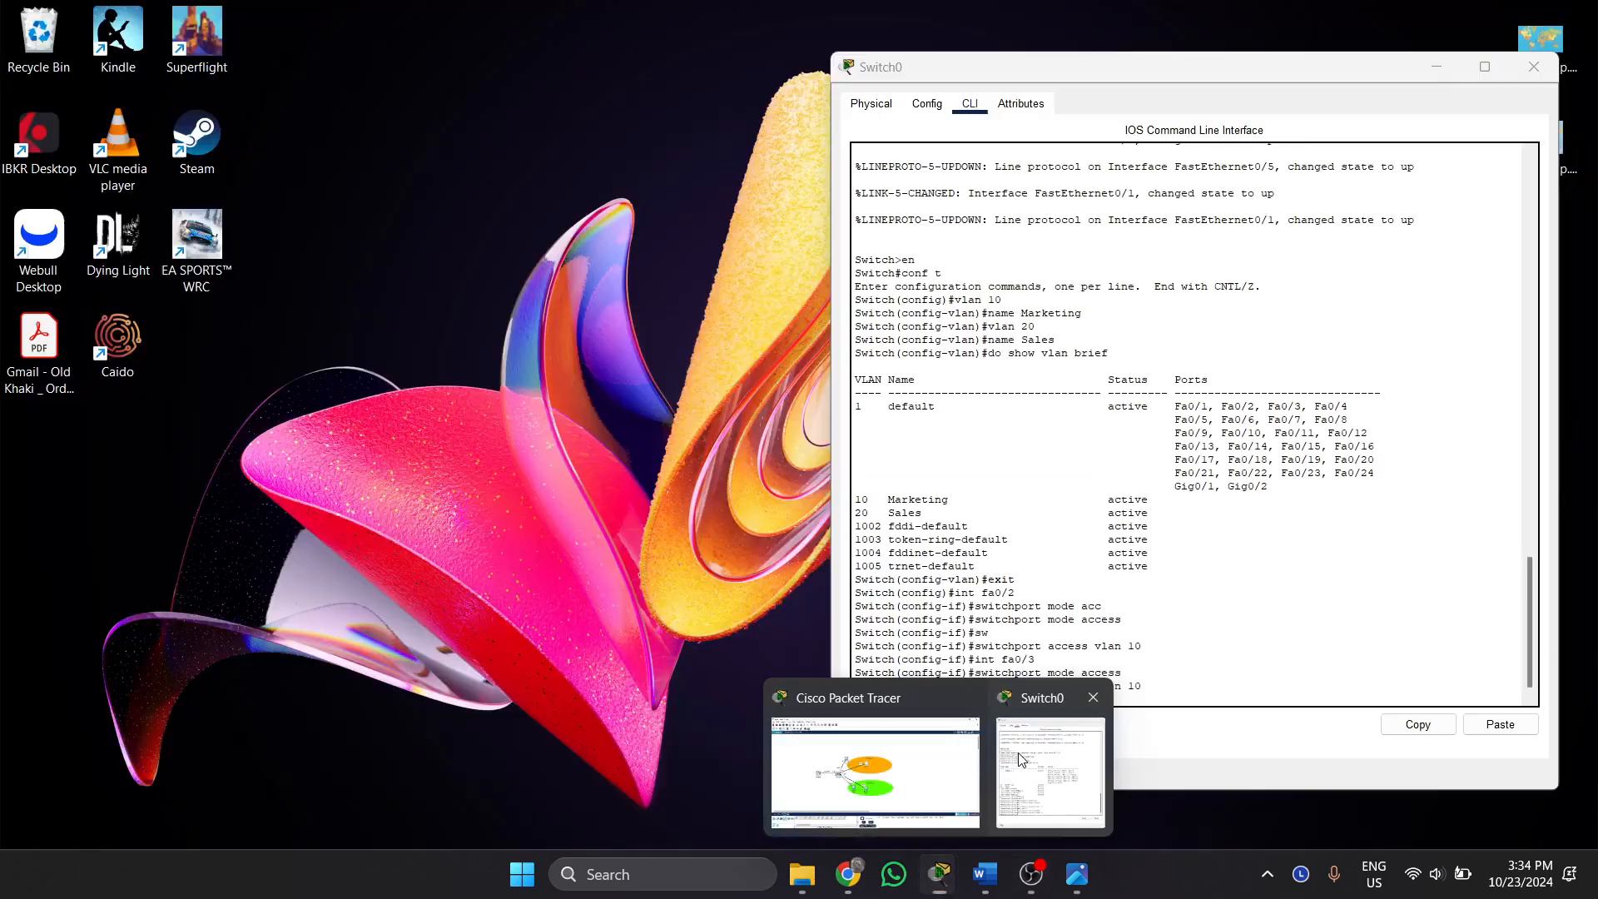
click(1022, 759)
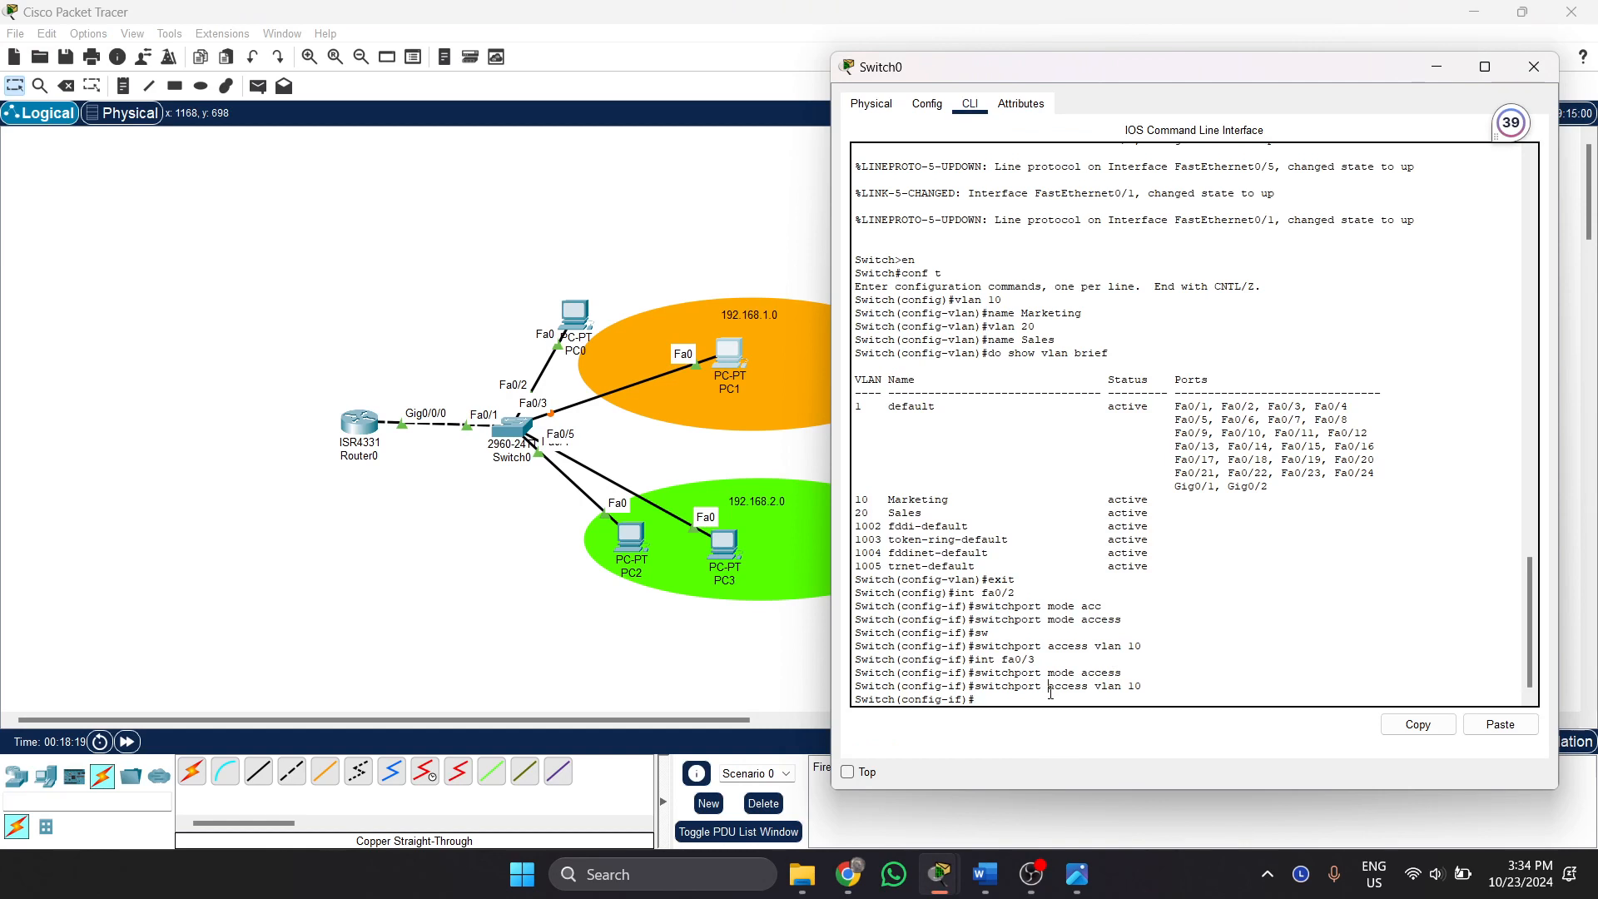
Display the VLAN table with do show vlan brief and examine the ports assigned to VLAN 10 Marketing.
text(do show vlan b)
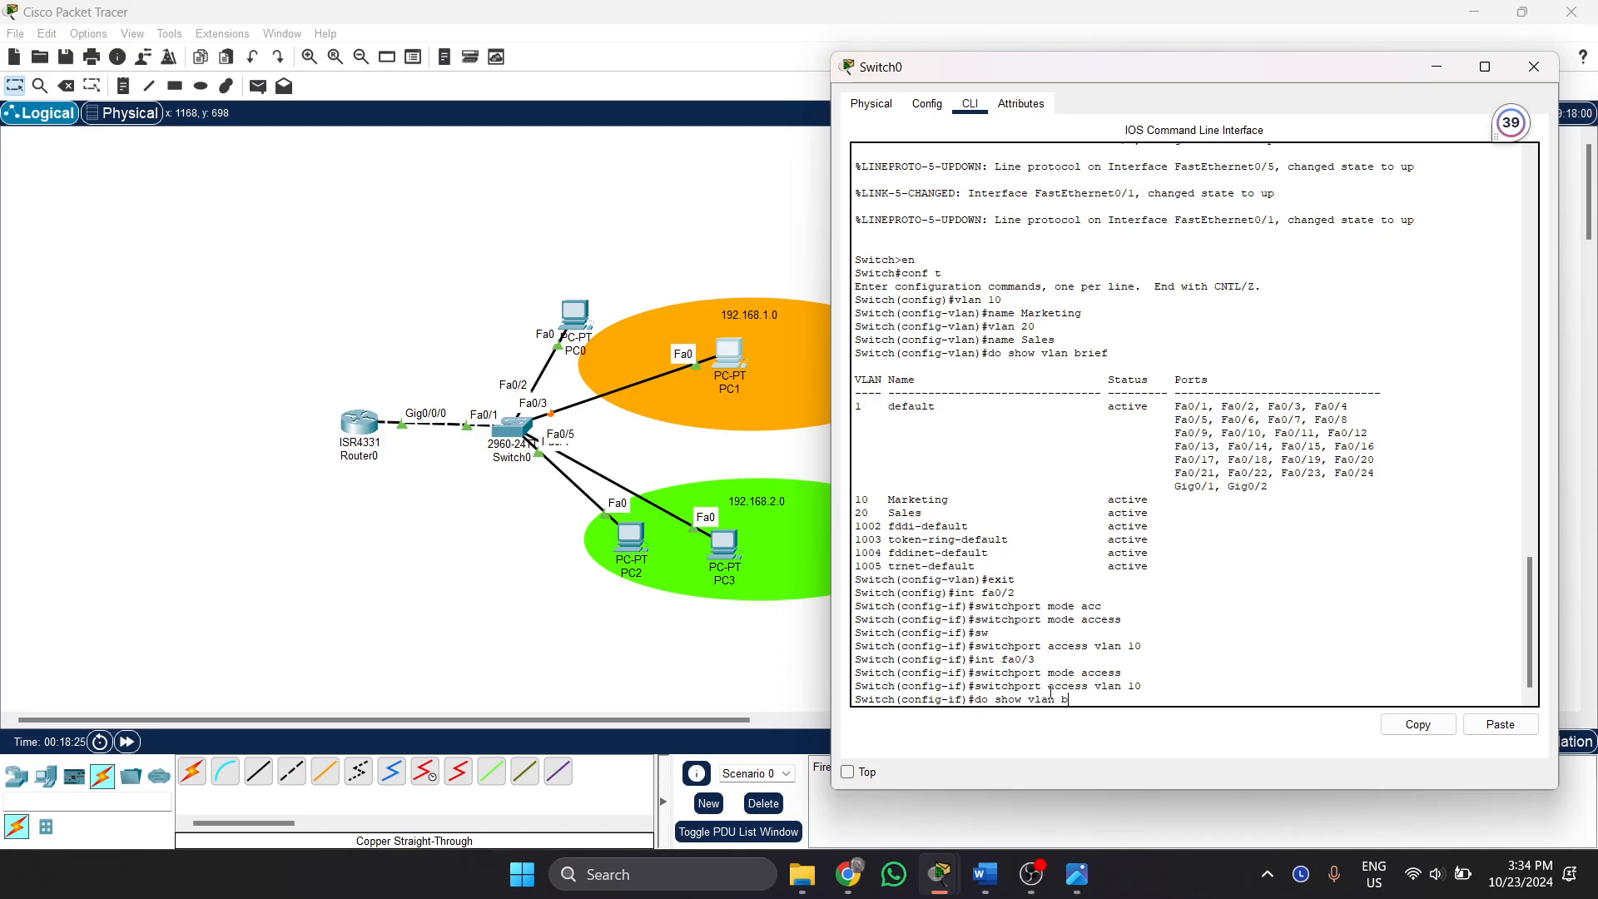
text(rief)
key(Return)
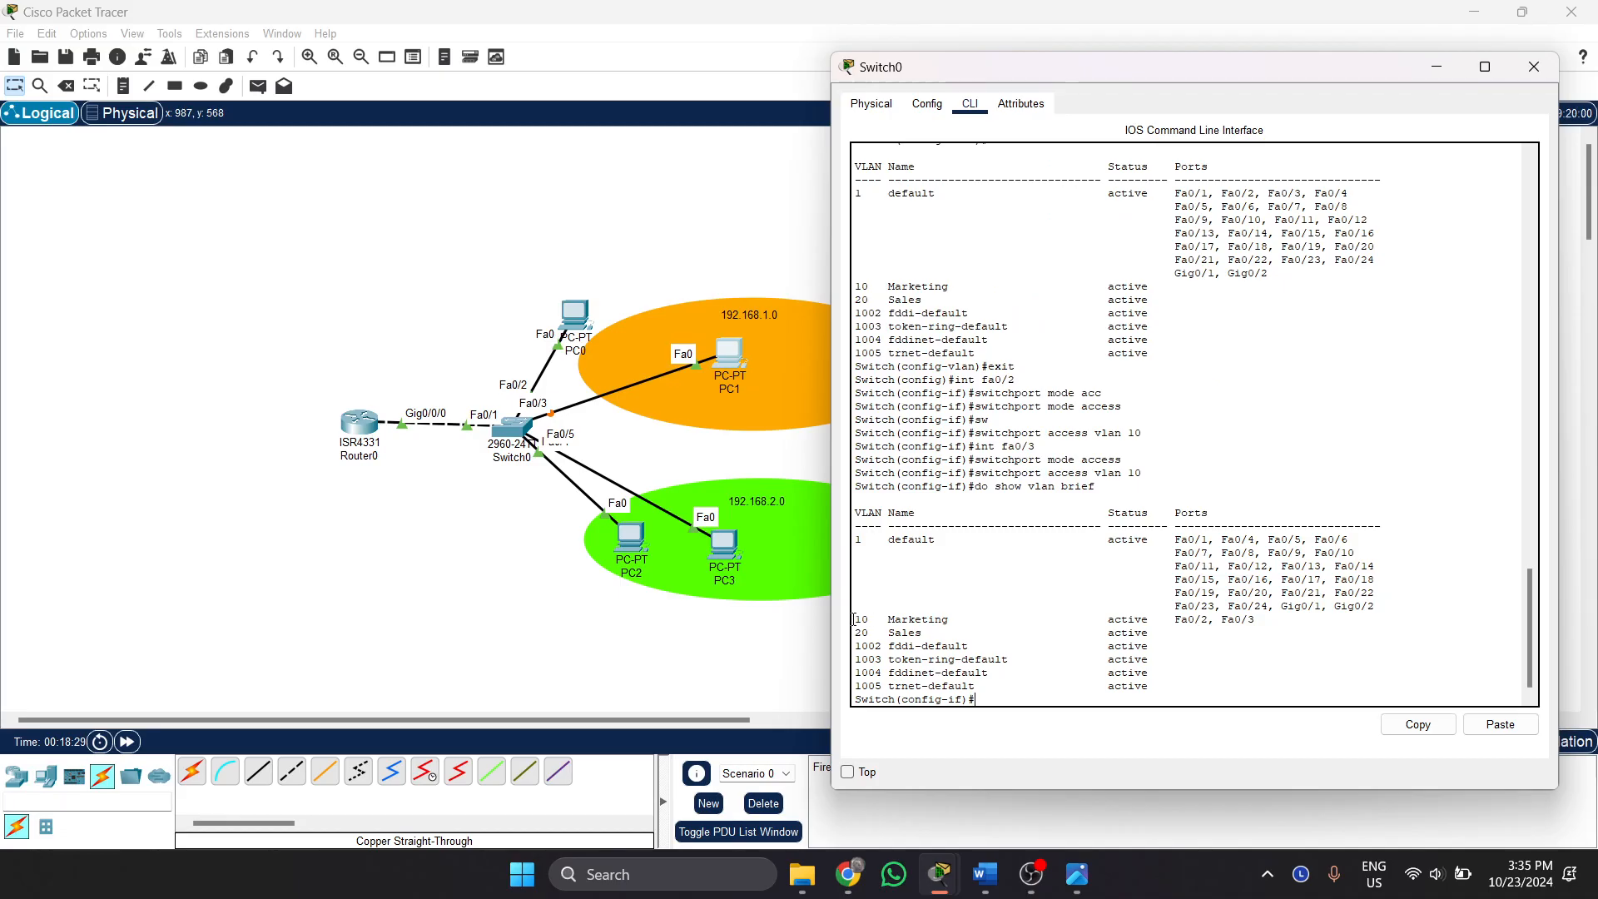
drag(855, 619, 1255, 623)
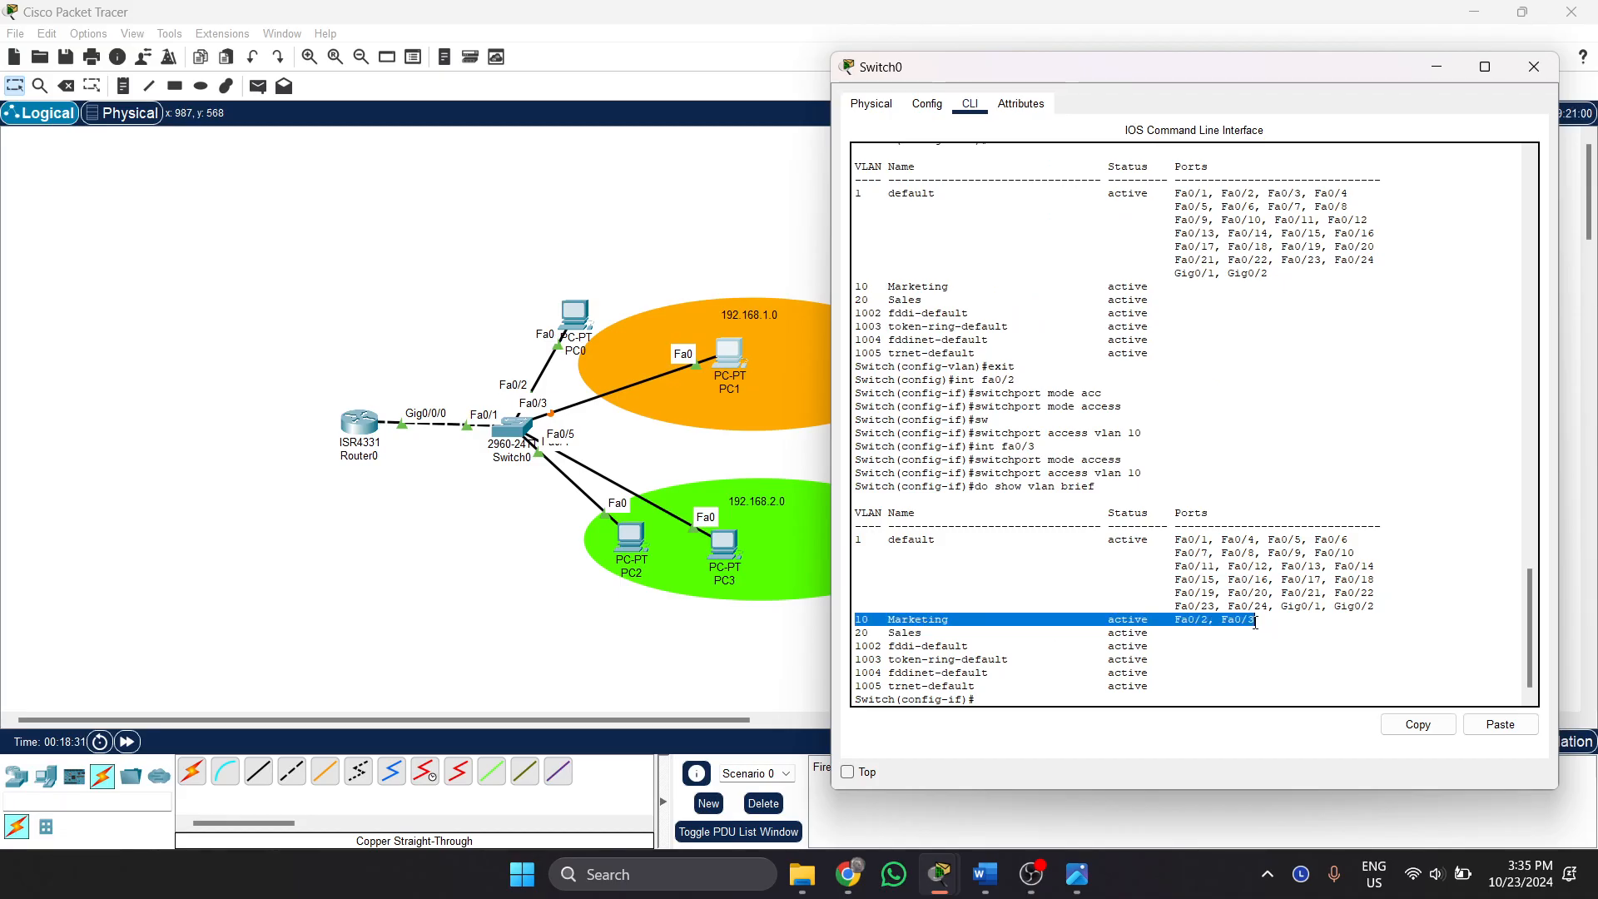
drag(1105, 289, 1224, 291)
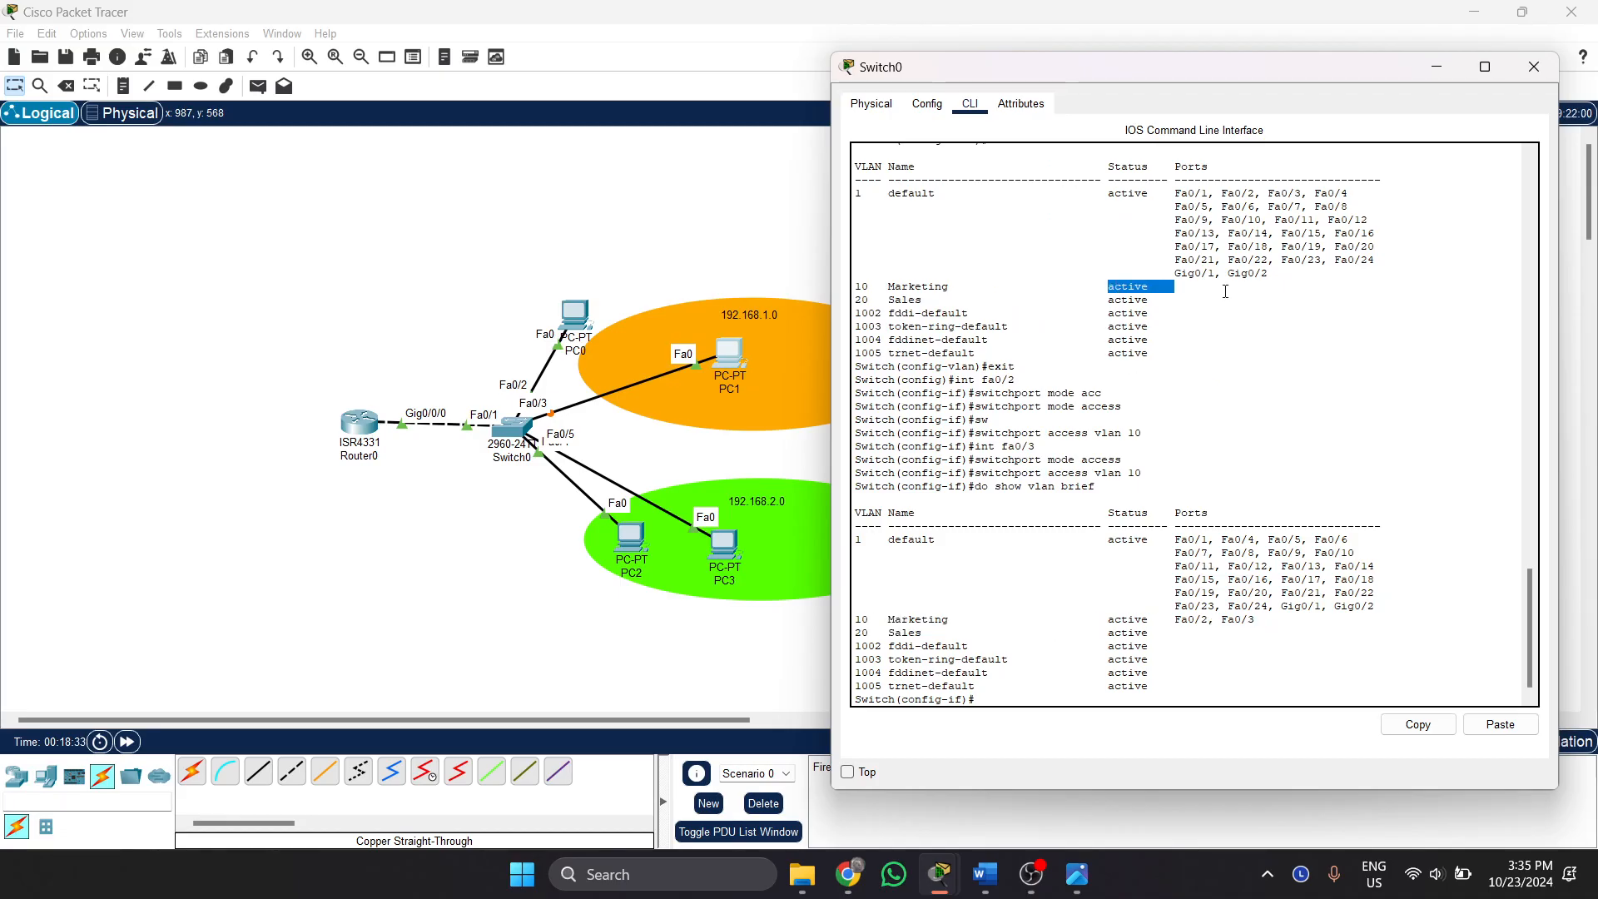
click(1227, 623)
key(Return)
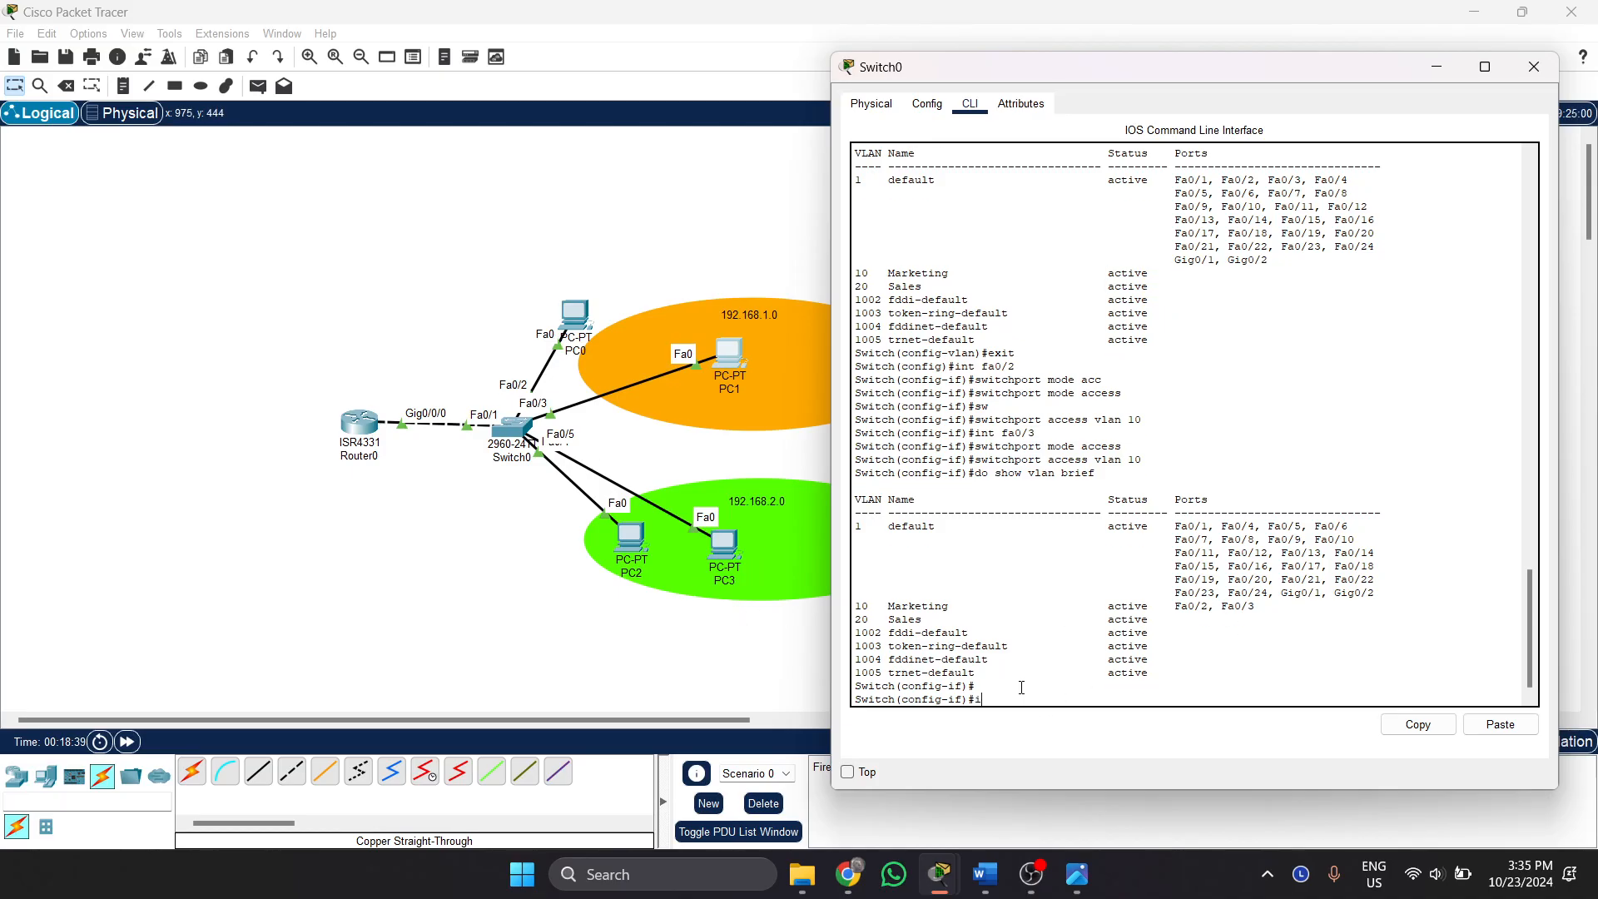
Nudge PC2 within the green area and enter configuration of its switch port with int fa0/4 on Switch0.
text(int)
mouse_move(626, 532)
mouse_down()
mouse_move(544, 553)
mouse_move(631, 532)
mouse_up()
mouse_move(1076, 873)
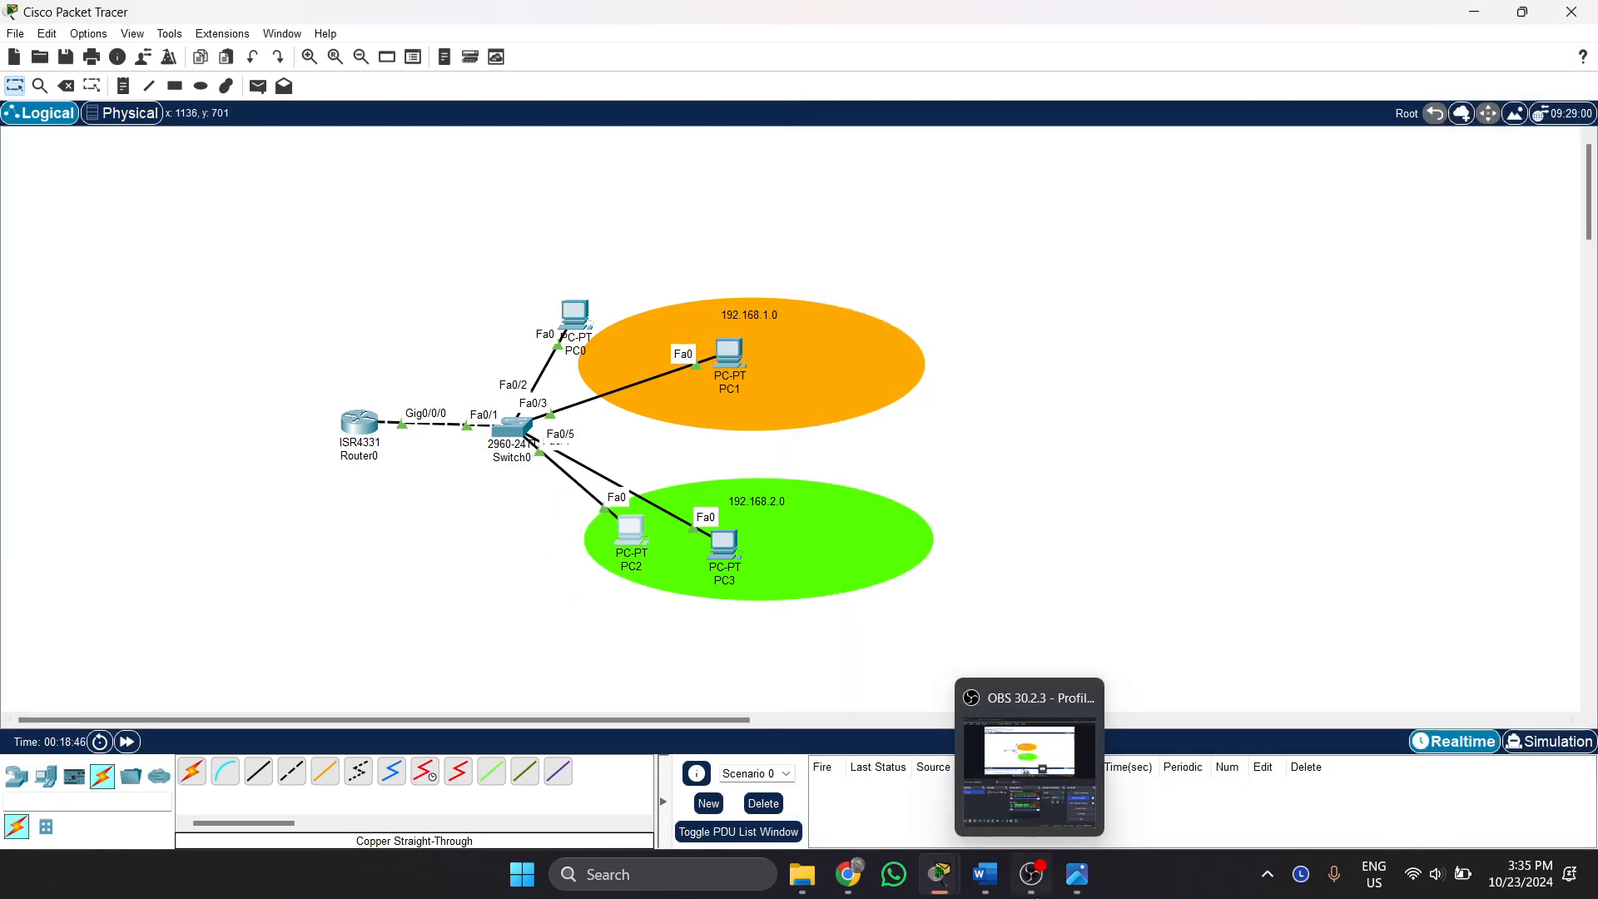
click(1078, 776)
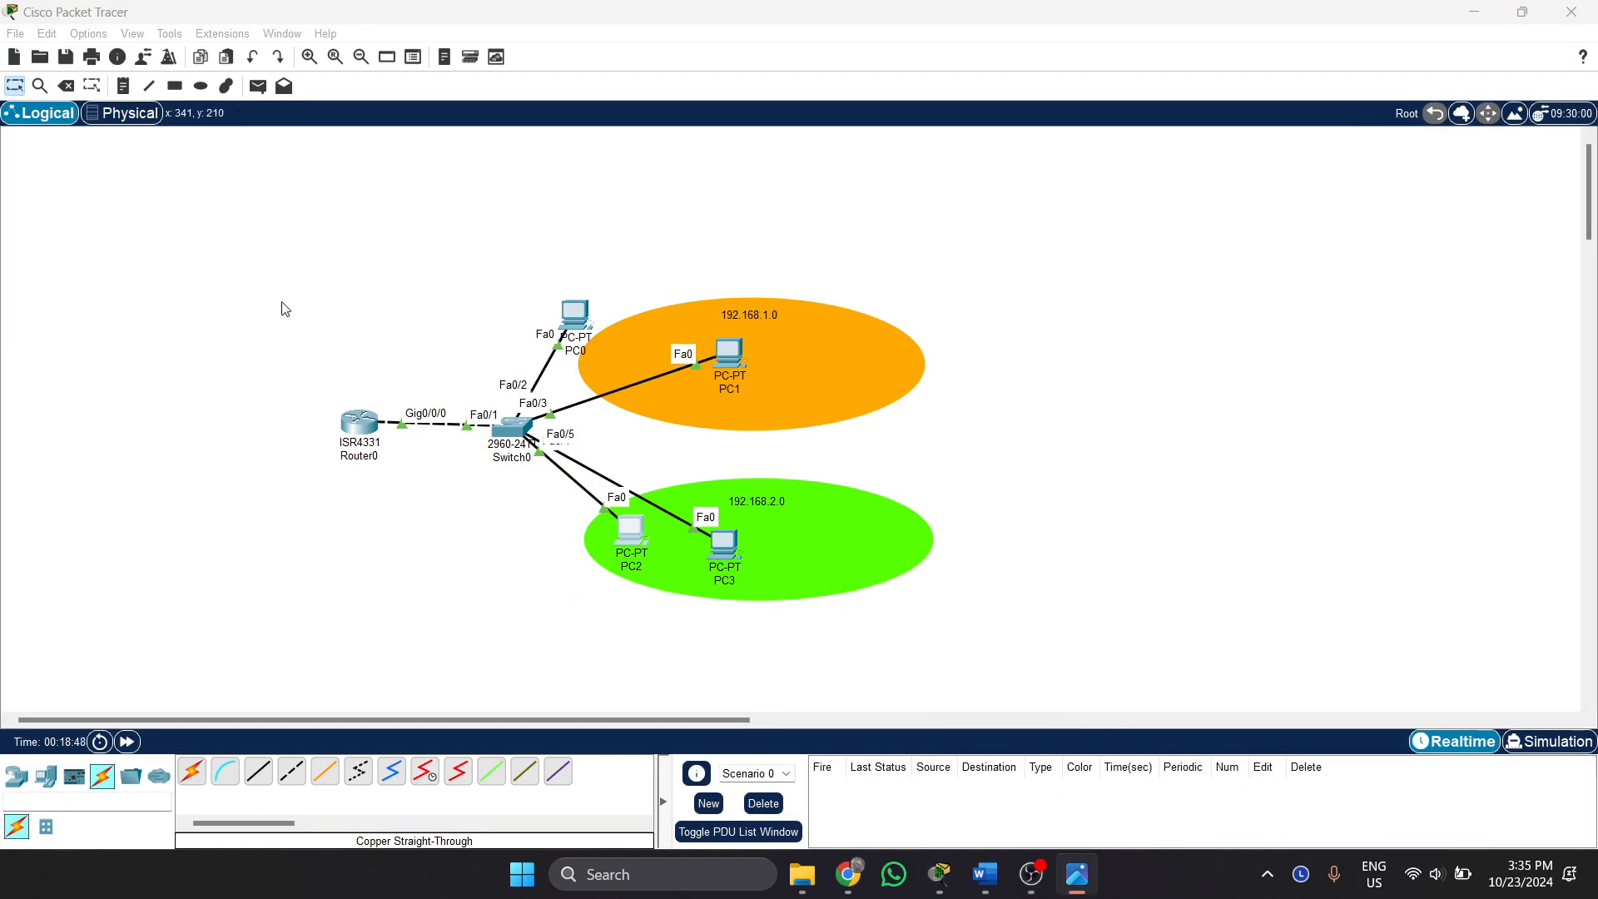
mouse_move(939, 874)
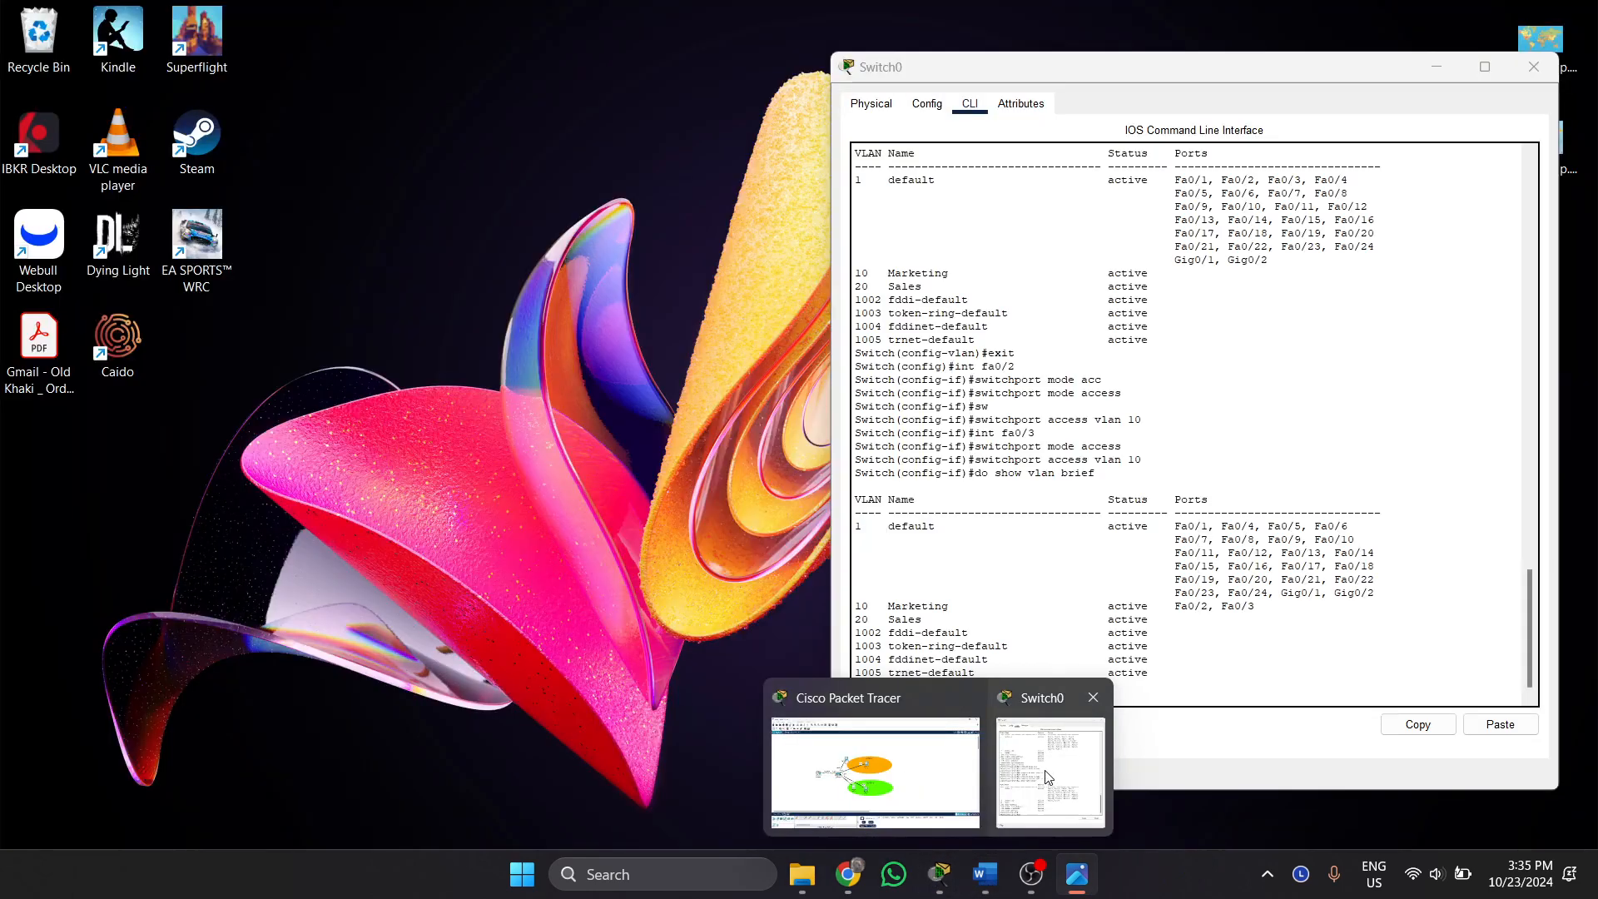
click(1046, 778)
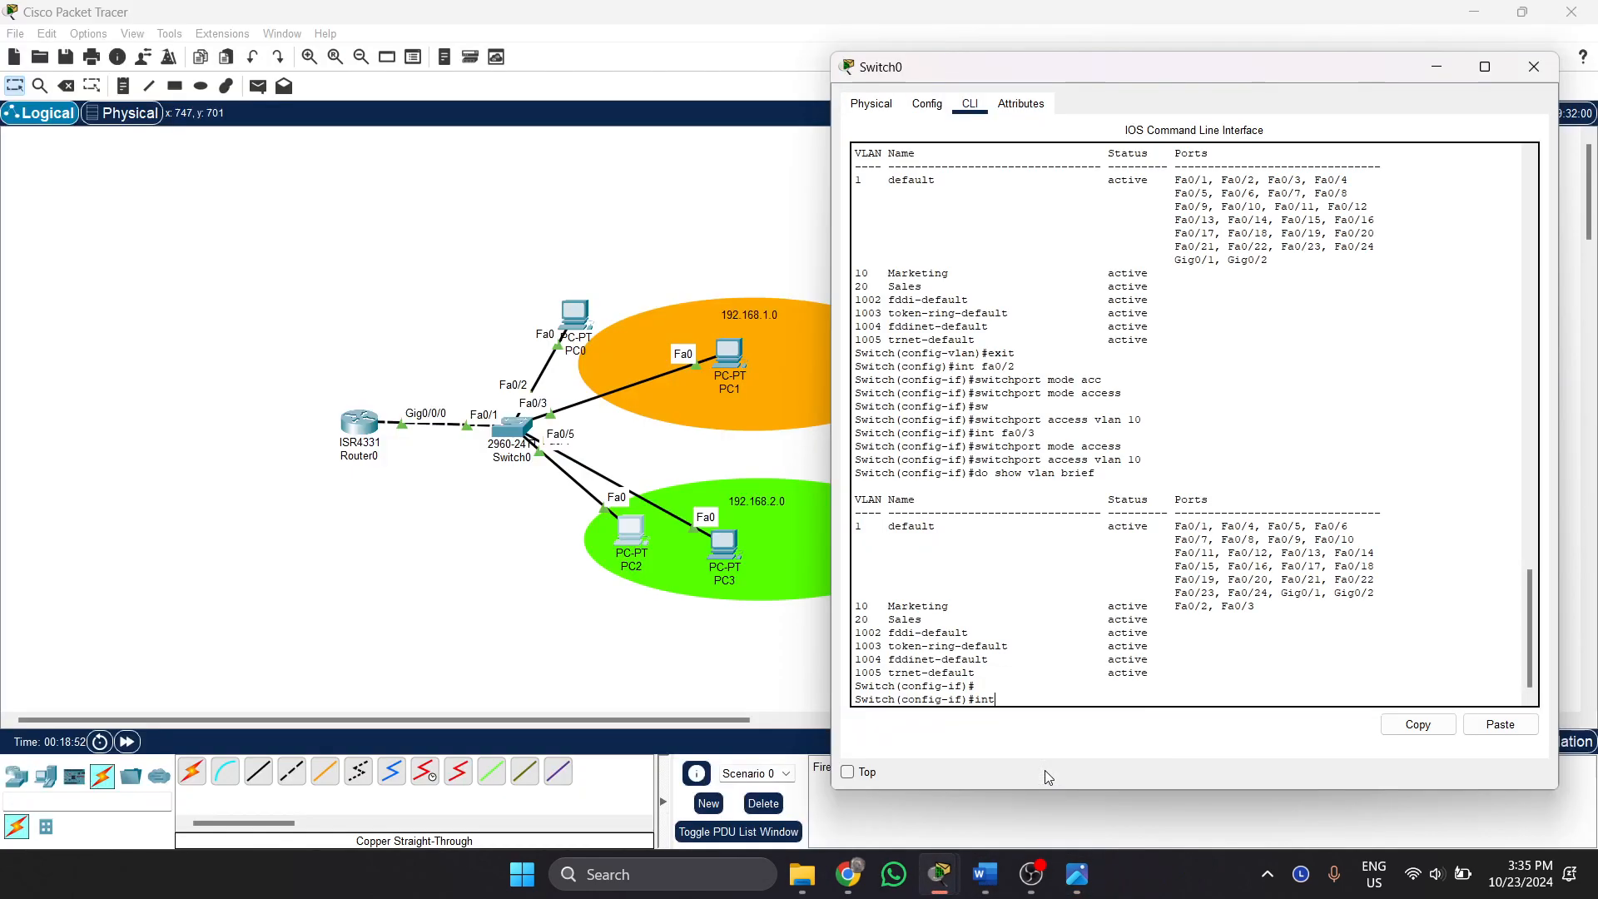
key(Return)
text(int)
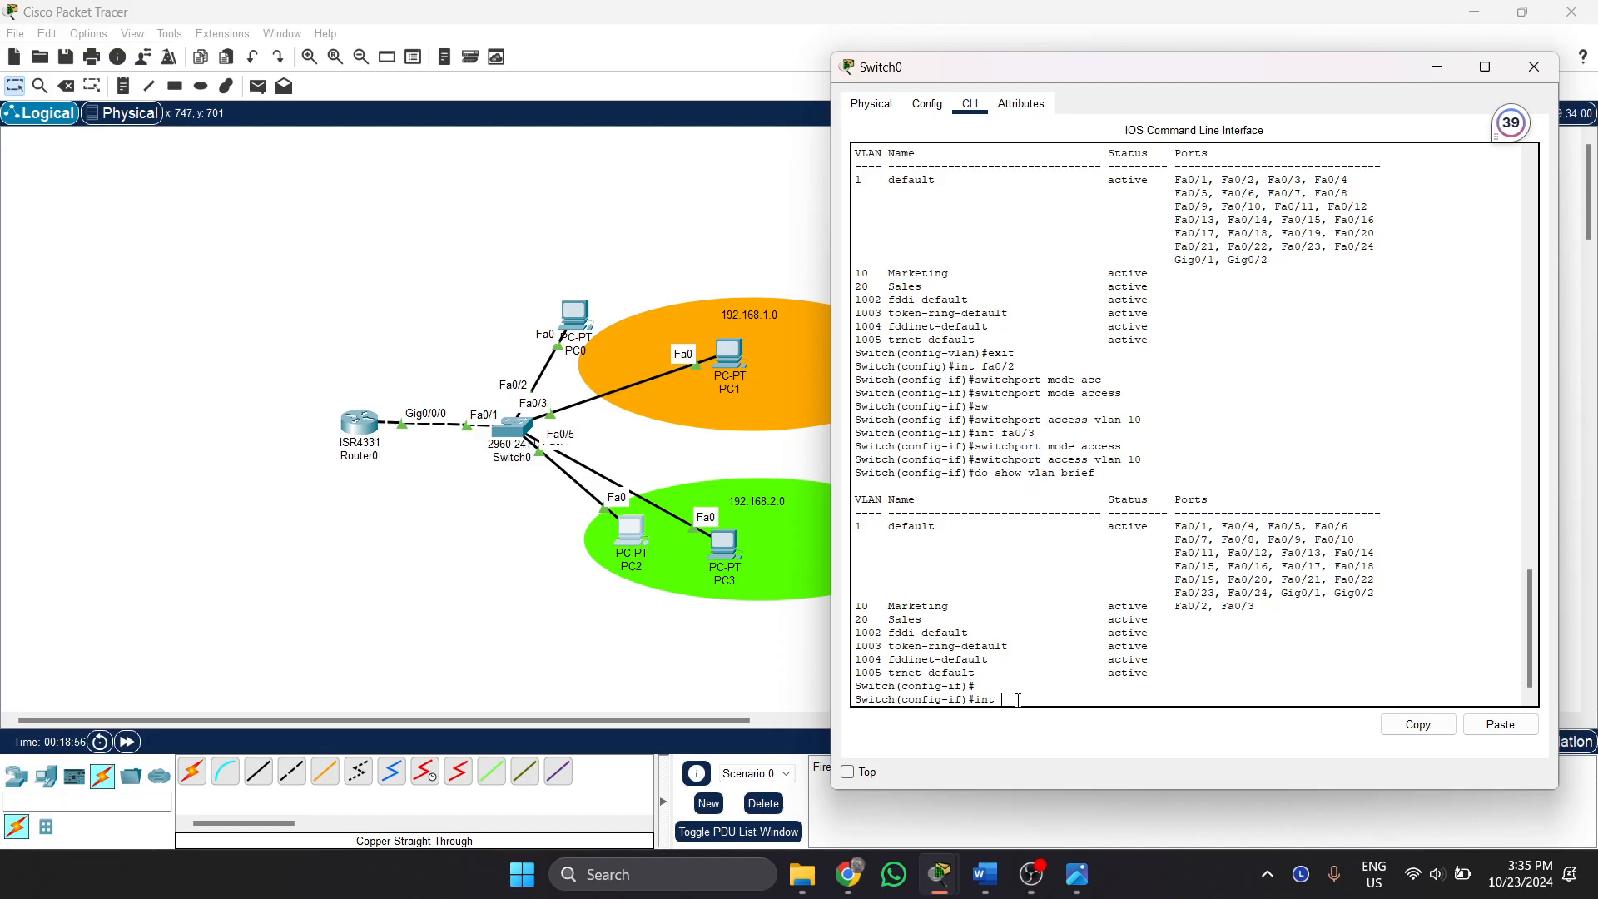
text( fa0/4)
key(Return)
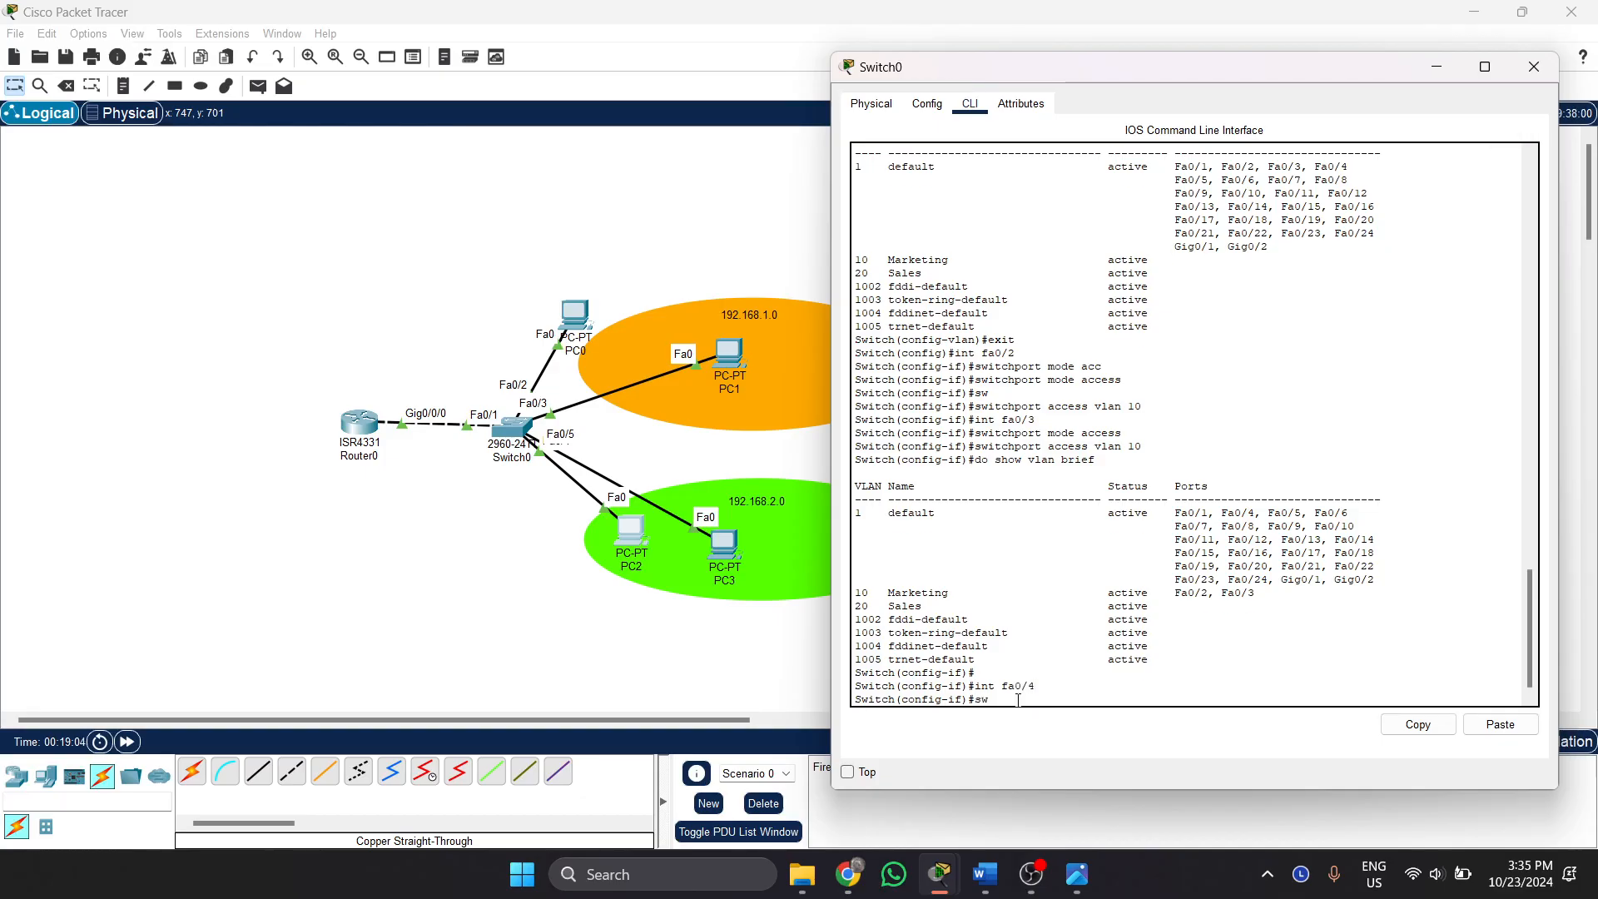
Set interface fa0/4 to access mode with switchport mode access.
text(sw)
key(Tab)
text(m)
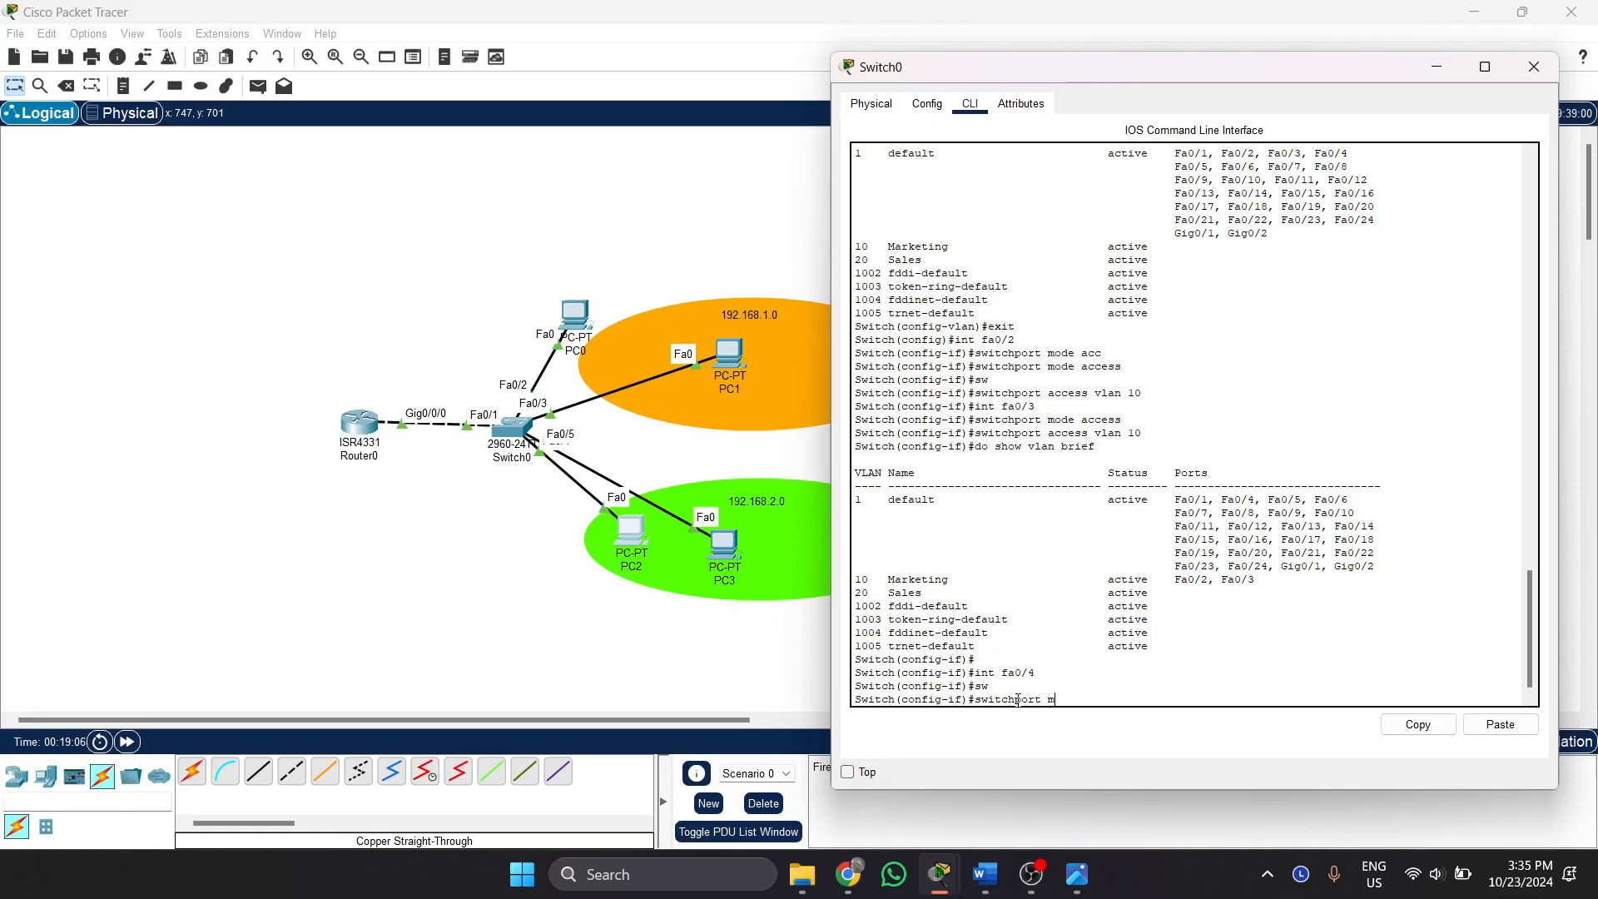
text(ode aces)
key(Tab)
key(BackSpace)
key(BackSpace)
text(cce)
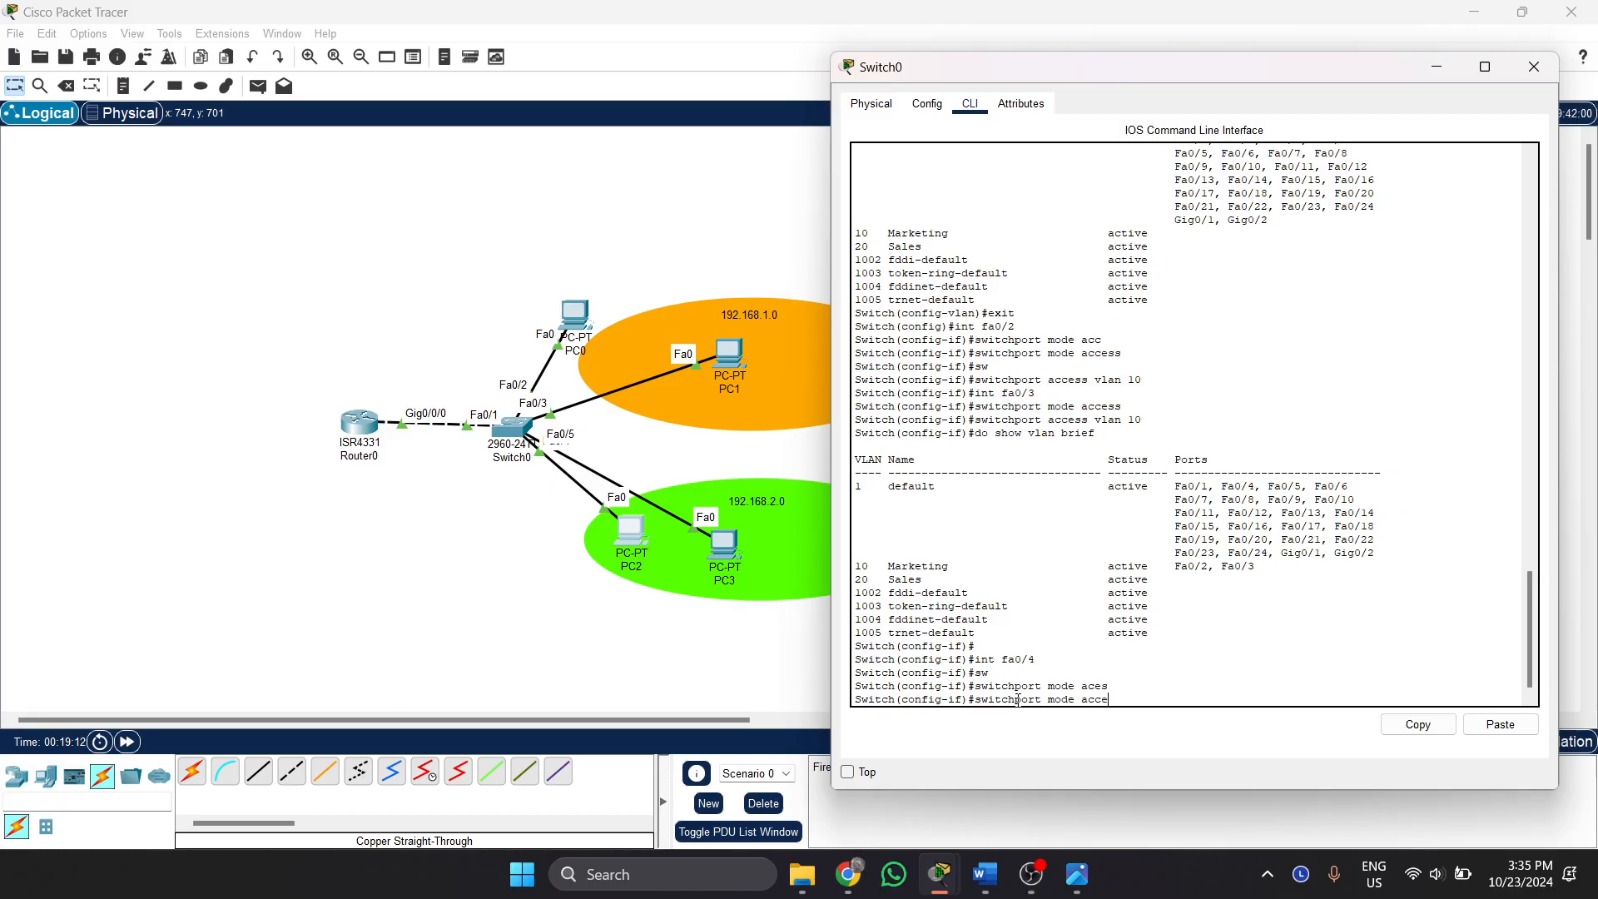
text(ss)
key(Return)
Assign interface fa0/4 to VLAN 20 with switchport access vlan 20.
text(swi)
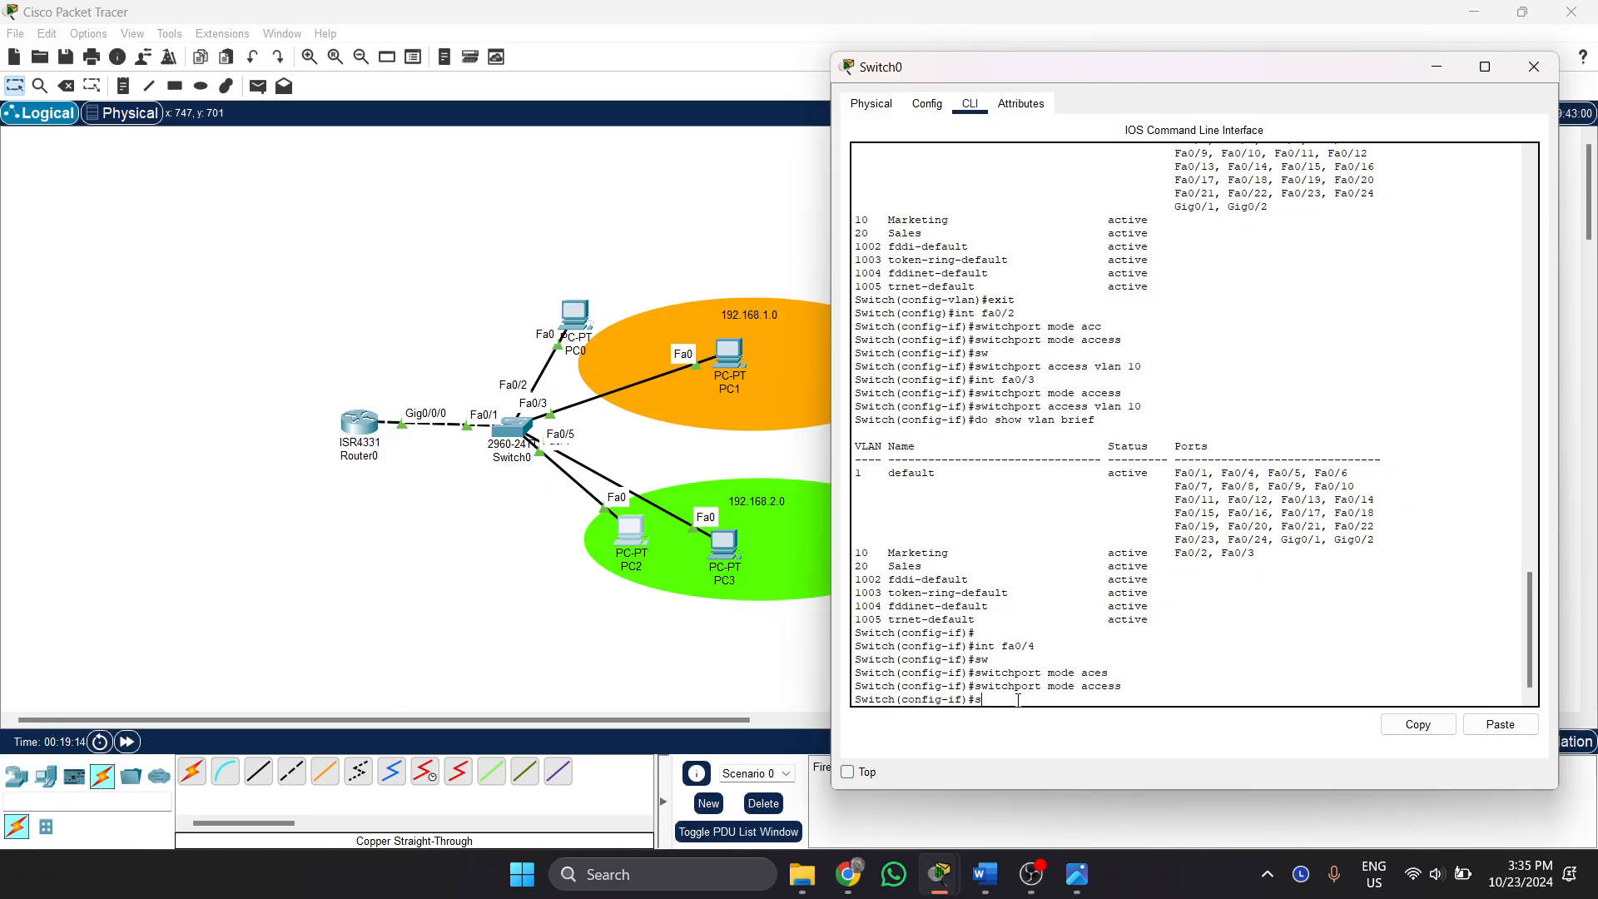
key(Tab)
text(acces)
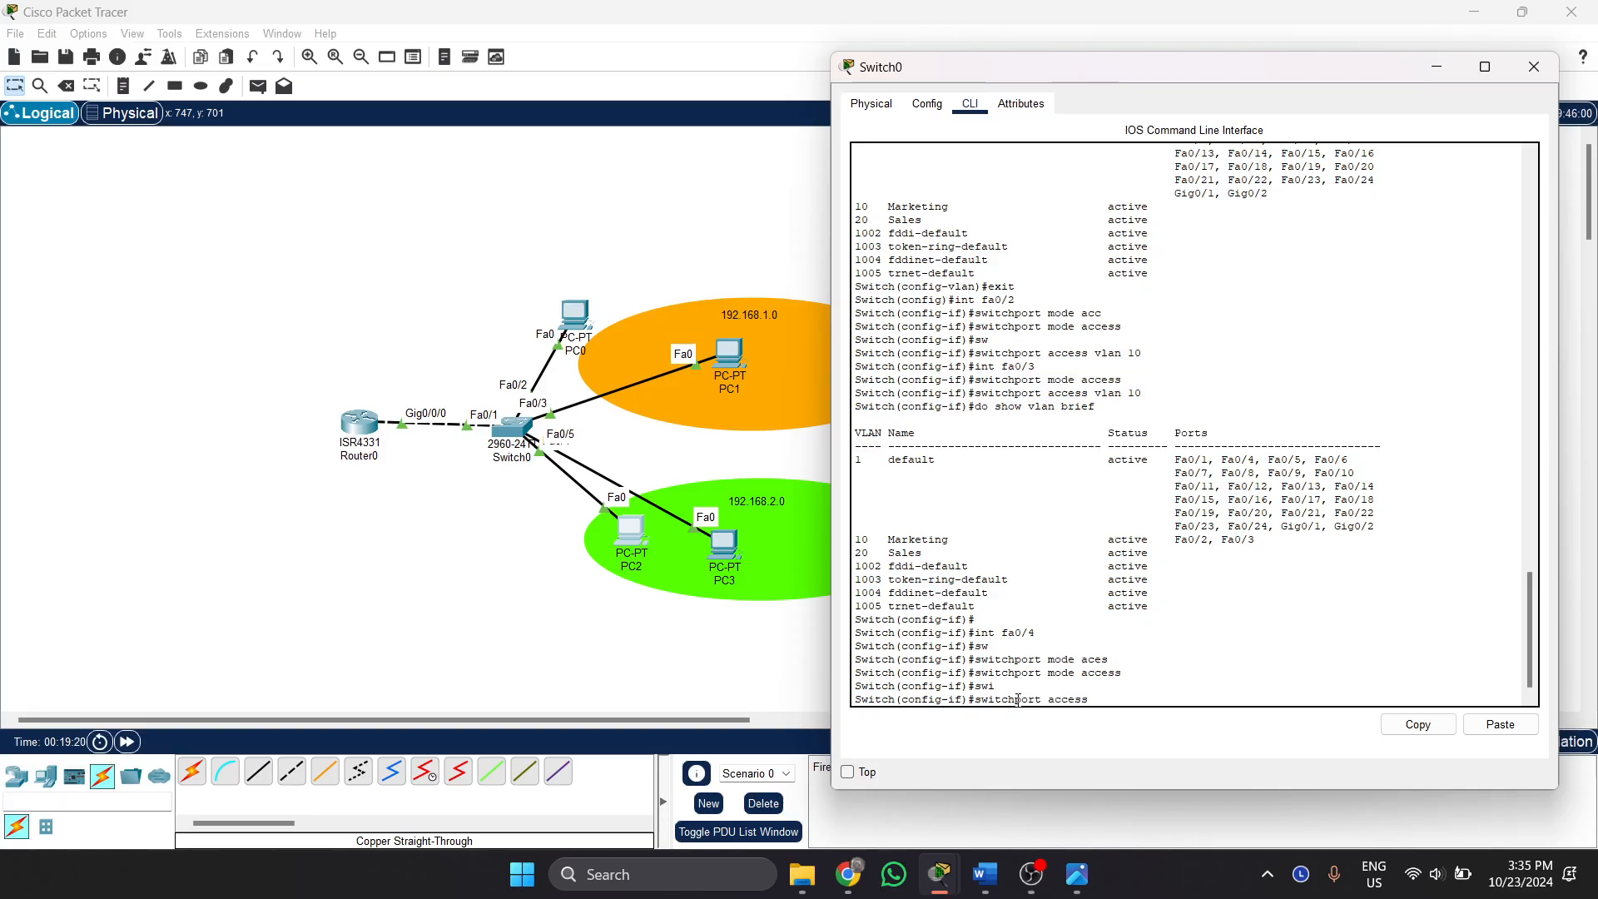
text(s vlan 20)
key(Return)
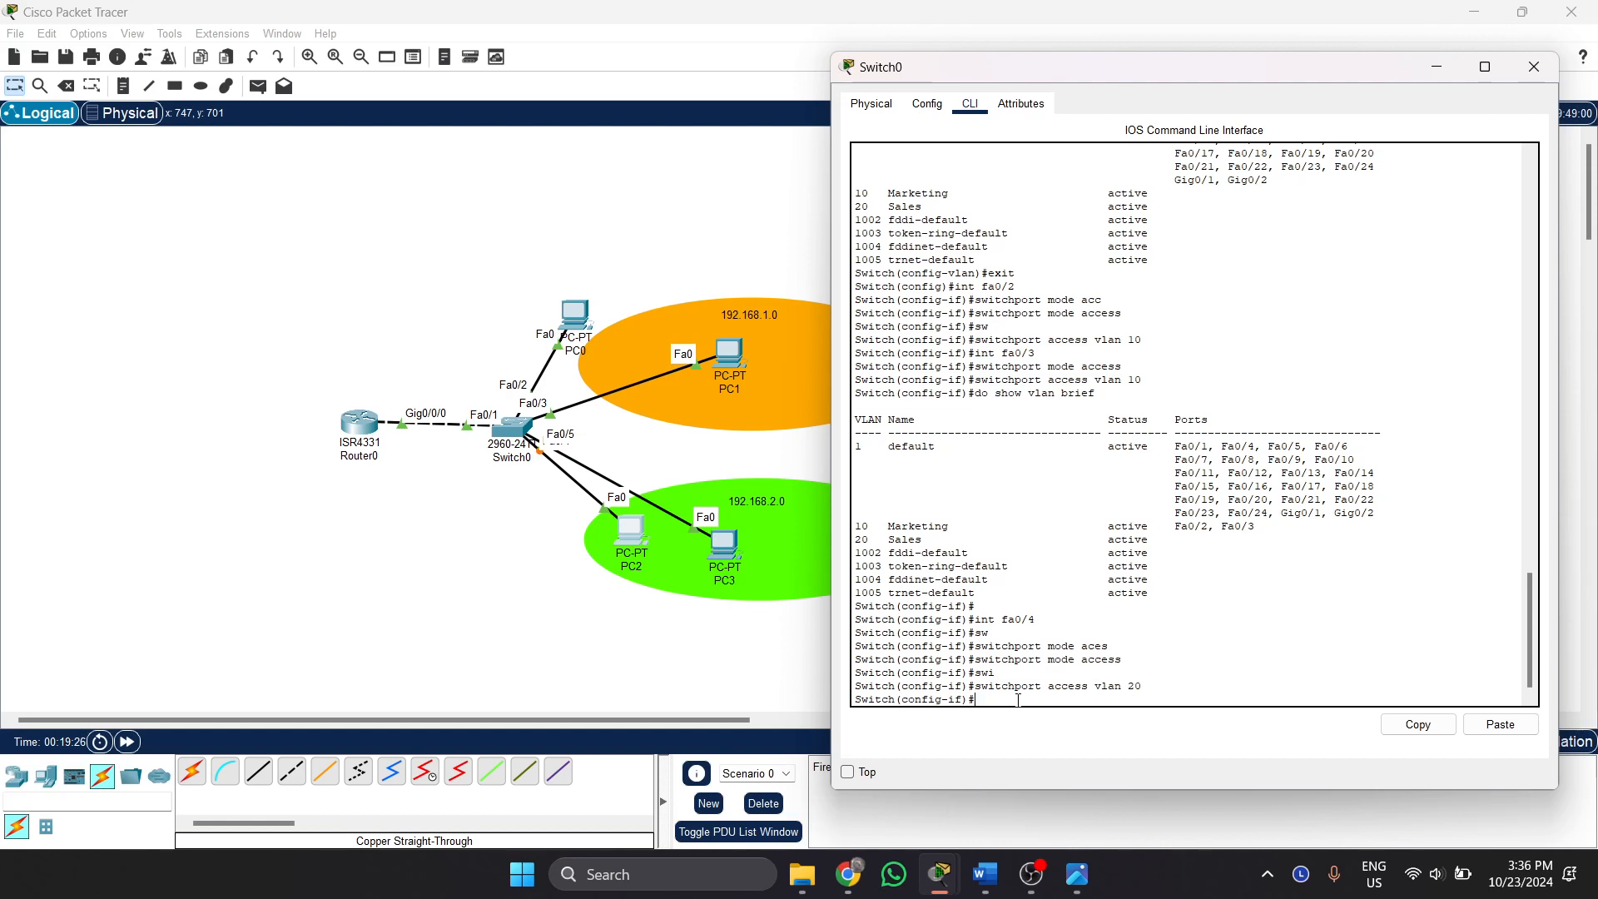
Enter interface fa0/5 on Switch0 and set it to access mode with switchport mode access.
text(int fa0/)
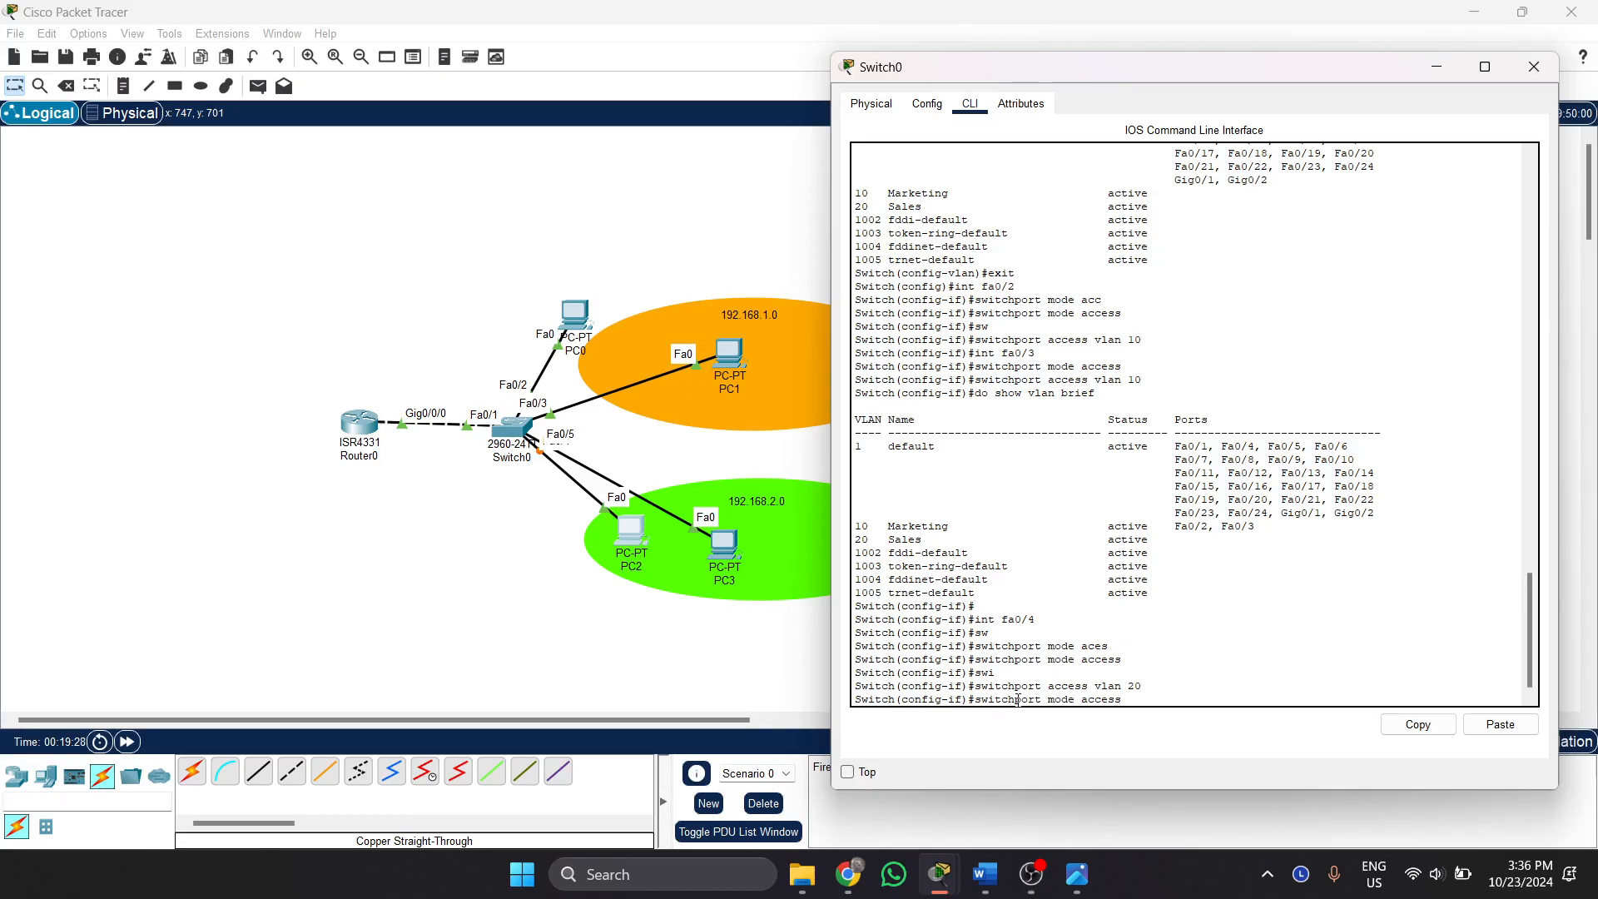
text(5)
key(Return)
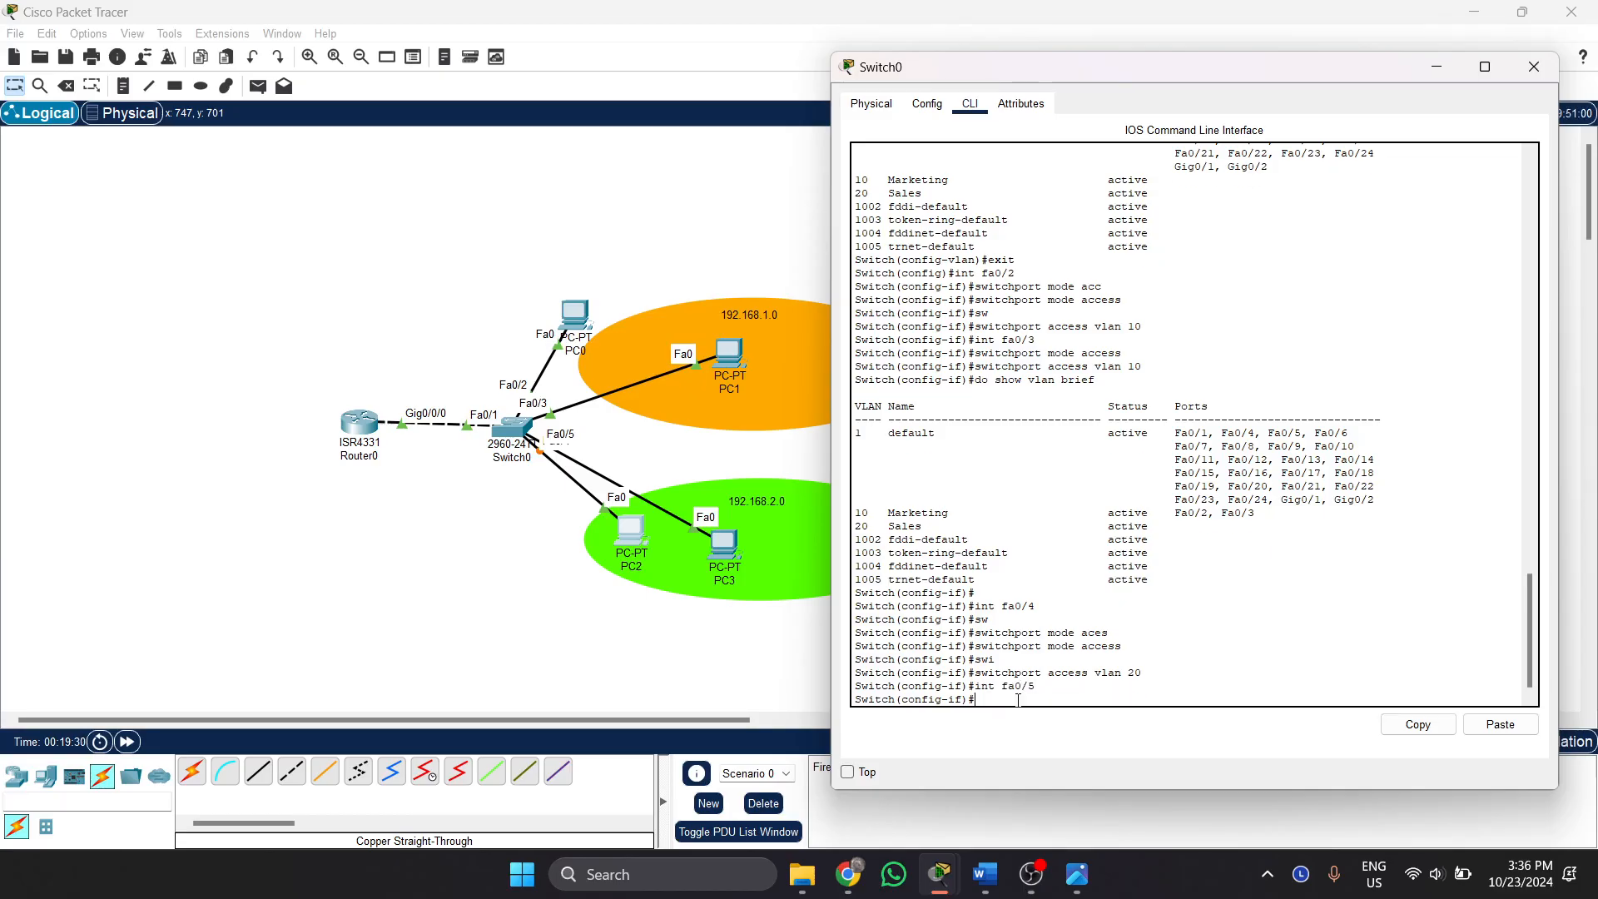
key(Up)
key(Up)
key(Up)
key(Up)
key(Return)
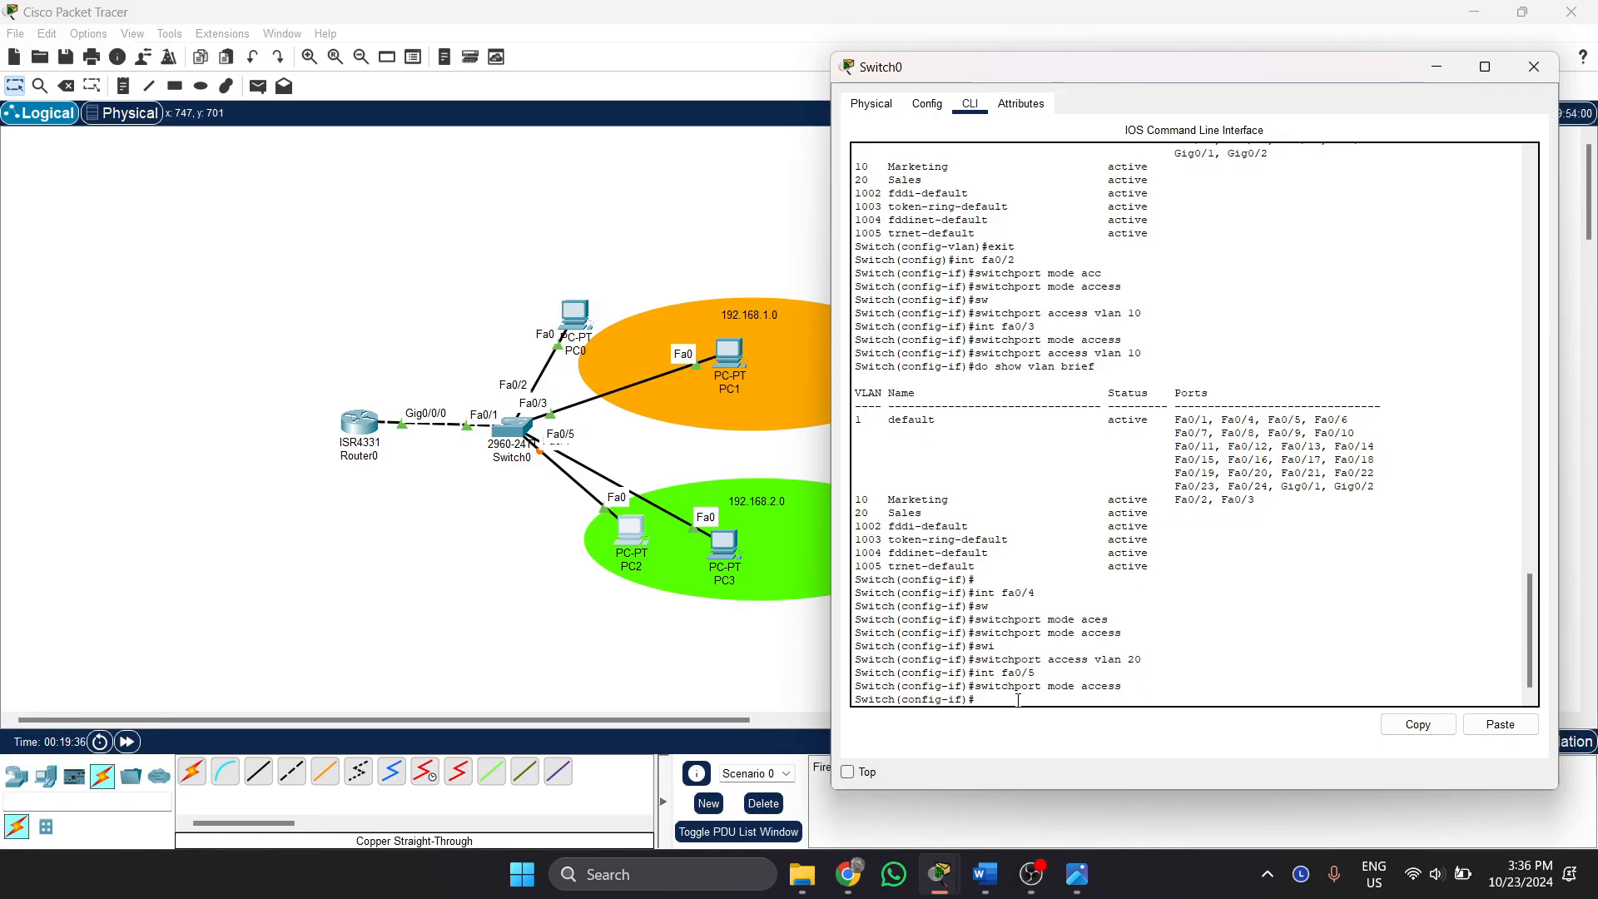
Assign interface fa0/5 to VLAN 20 with switchport access vlan 20.
key(Up)
key(Up)
key(Up)
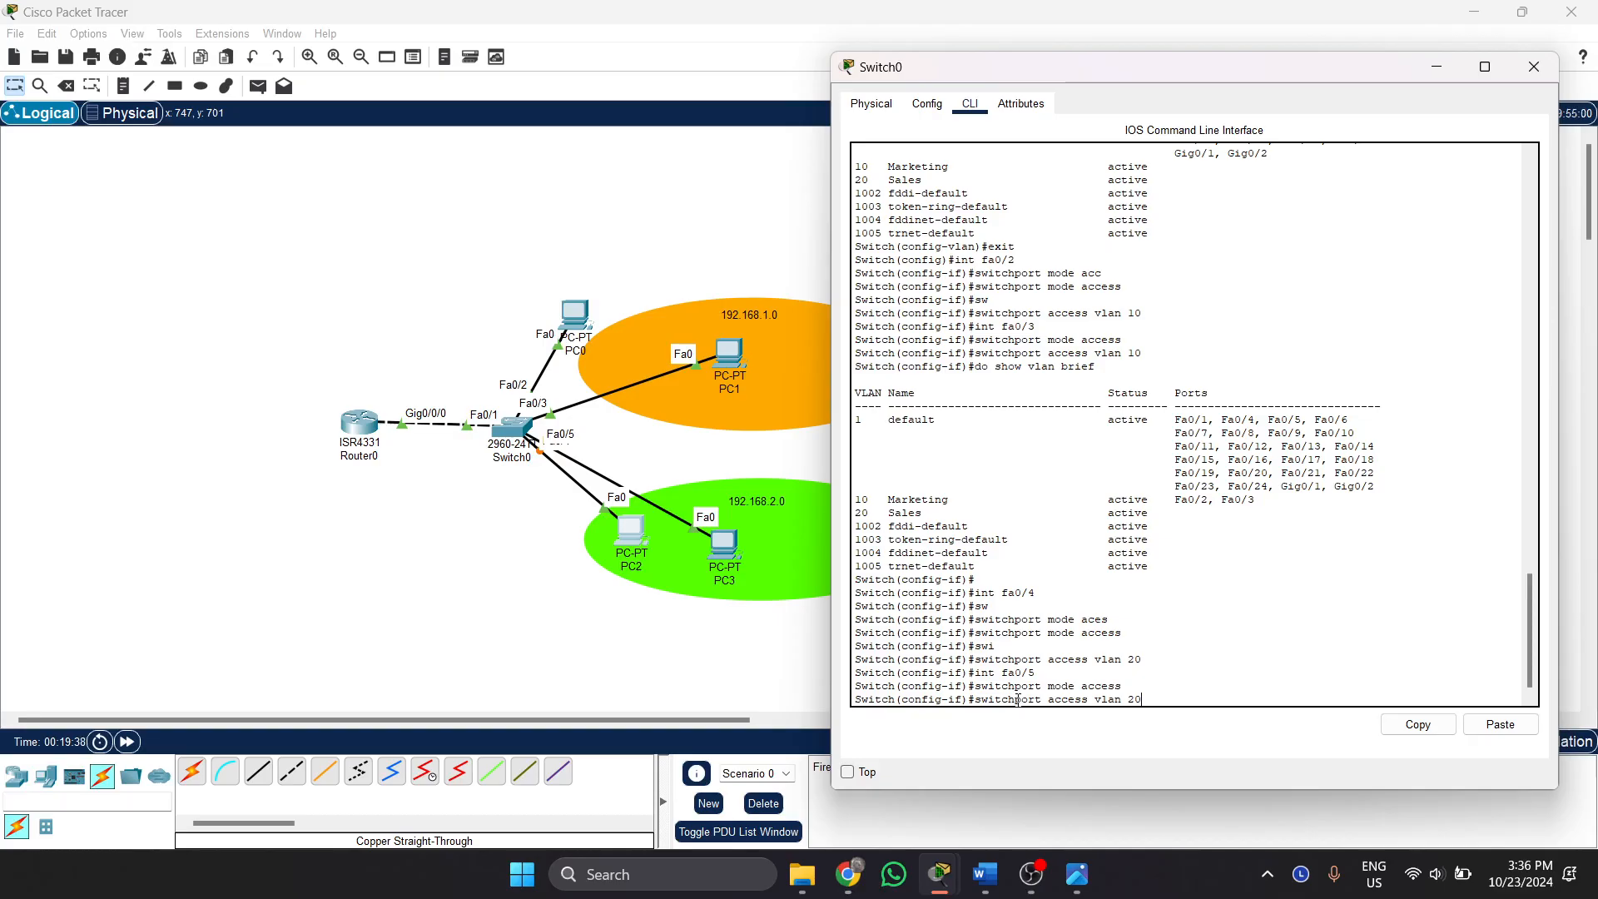
key(Return)
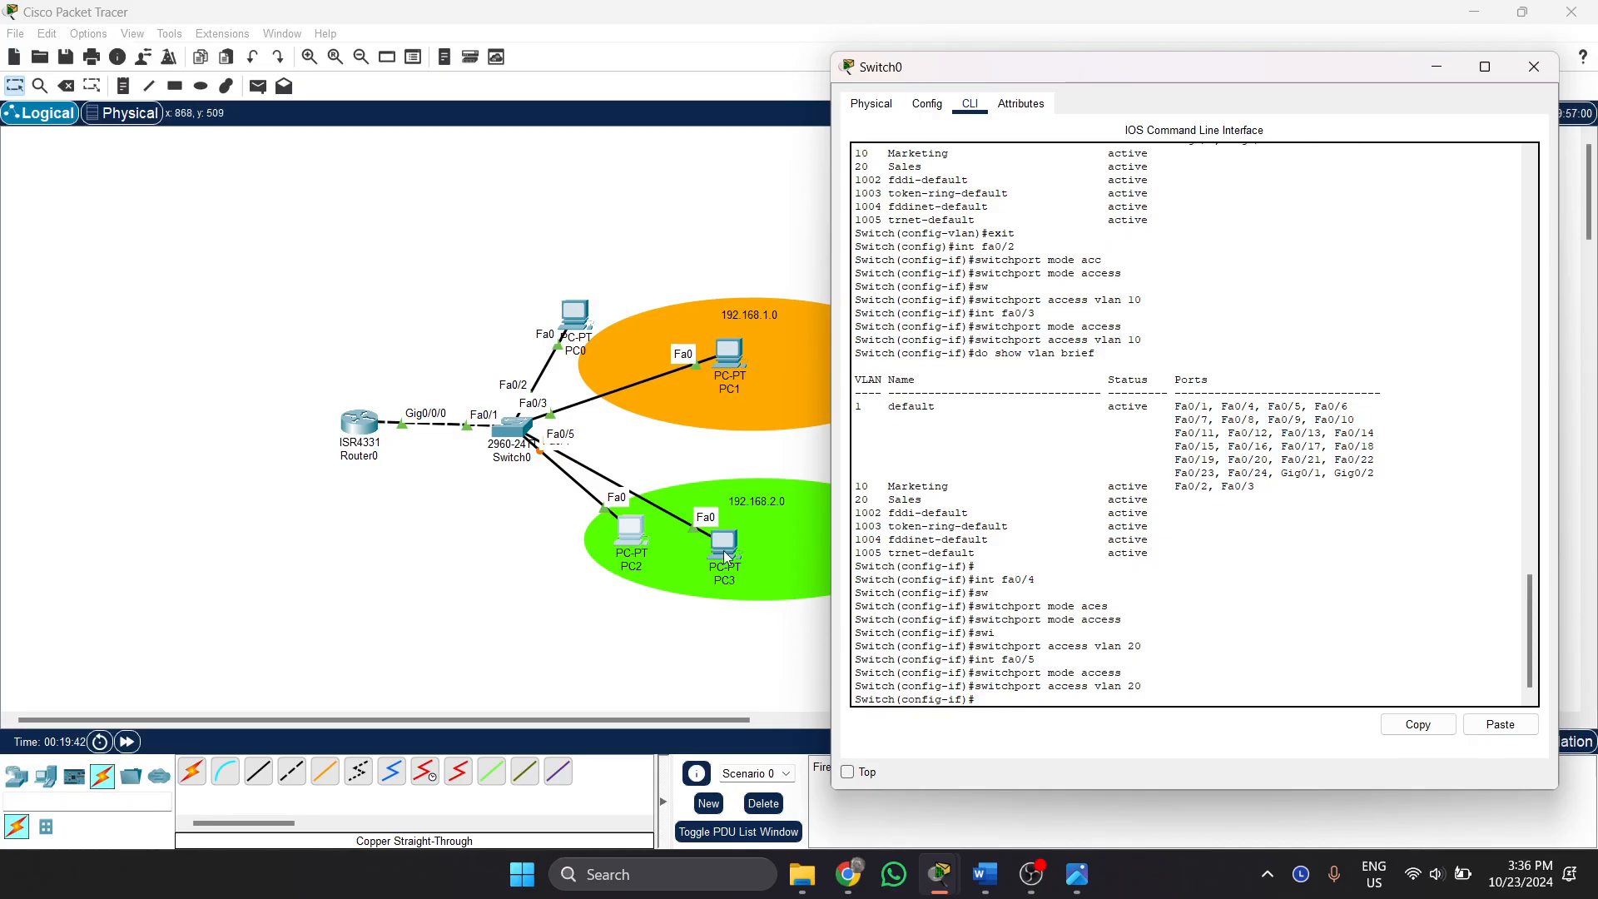
Nudge PC3 slightly upward within the green 192.168.2.0 area and bring Switch0's command line back.
click(727, 491)
mouse_move(721, 549)
mouse_down()
mouse_move(772, 446)
mouse_move(727, 543)
mouse_up()
mouse_move(984, 874)
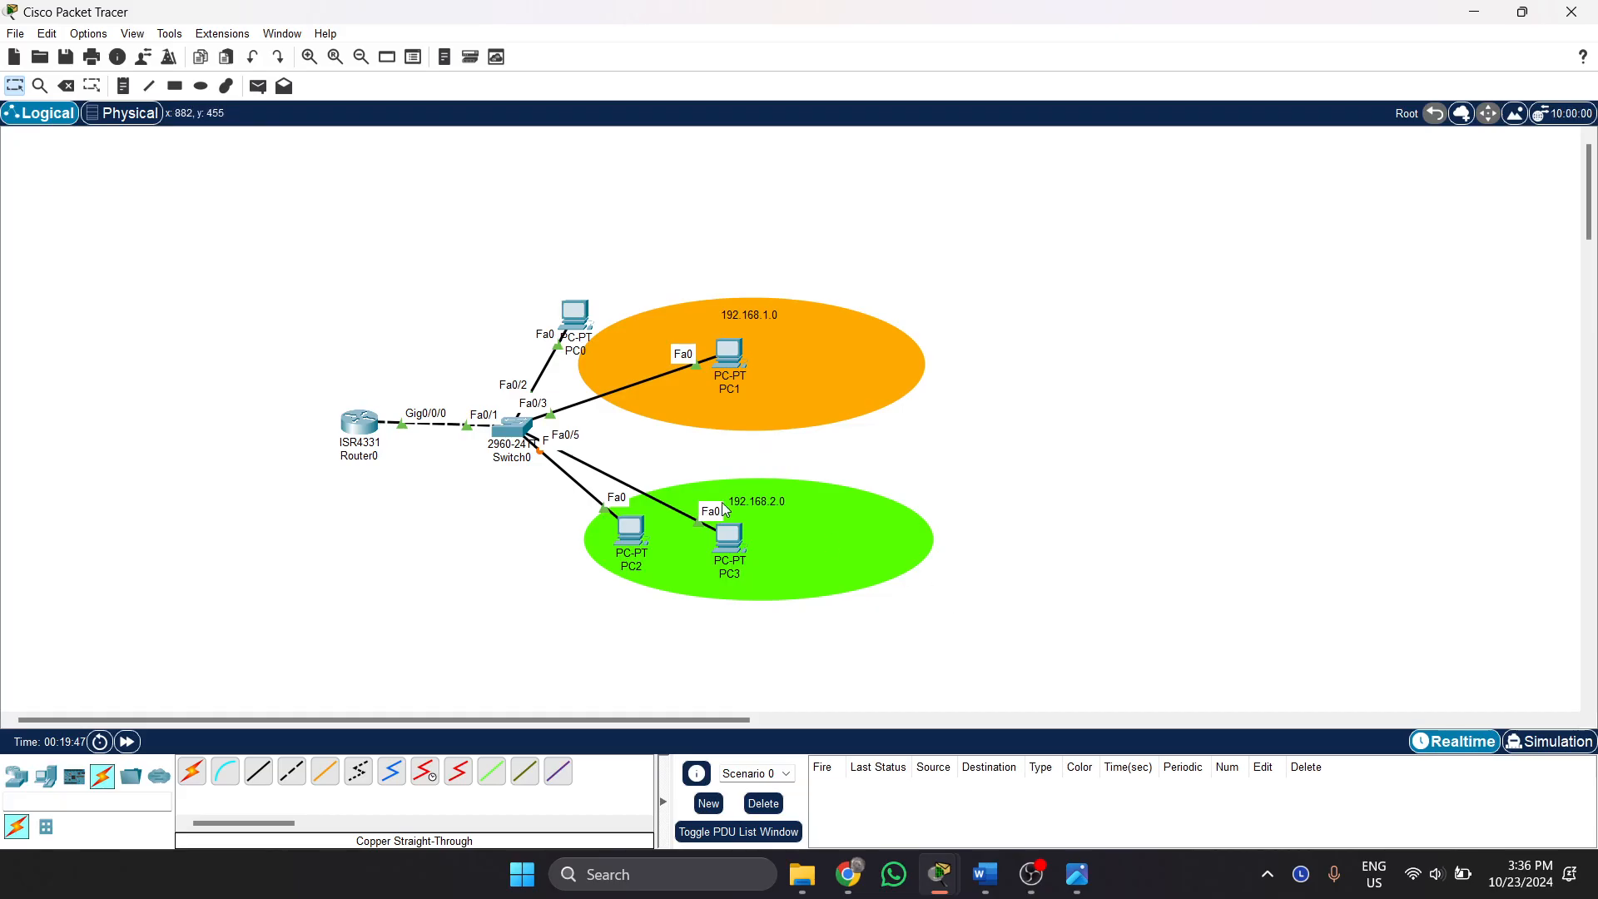
click(512, 428)
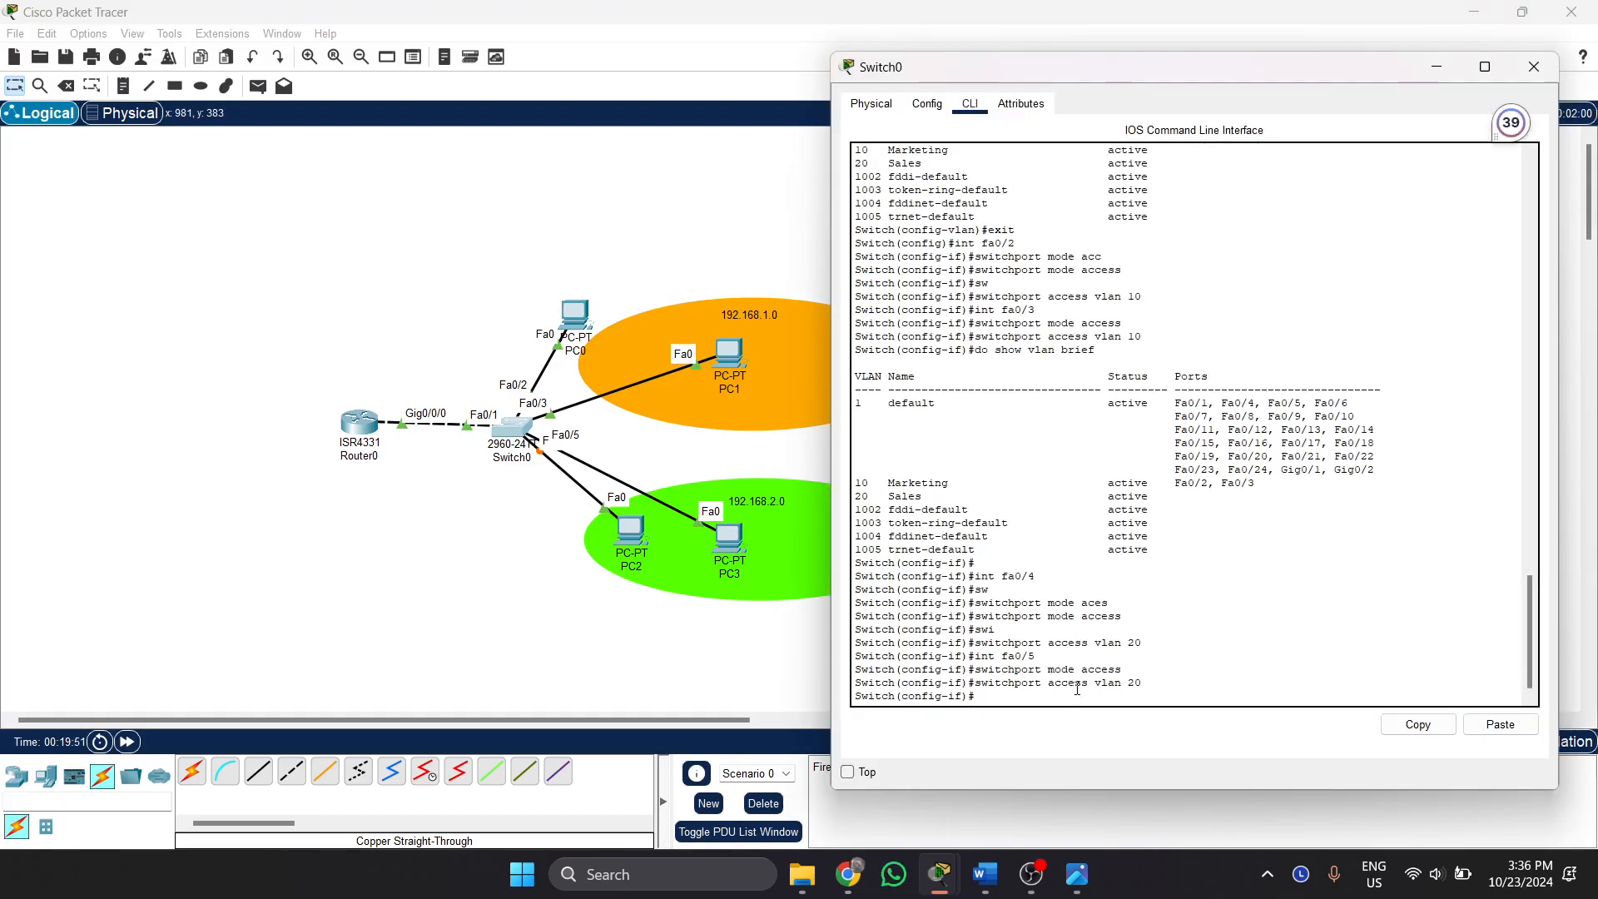
Display the VLAN table again with do show vlan brief and examine the ports assigned to Marketing and Sales.
key(Up)
key(Up)
key(Up)
key(Up)
key(Up)
key(Up)
key(Up)
key(Up)
key(Up)
key(Up)
key(Return)
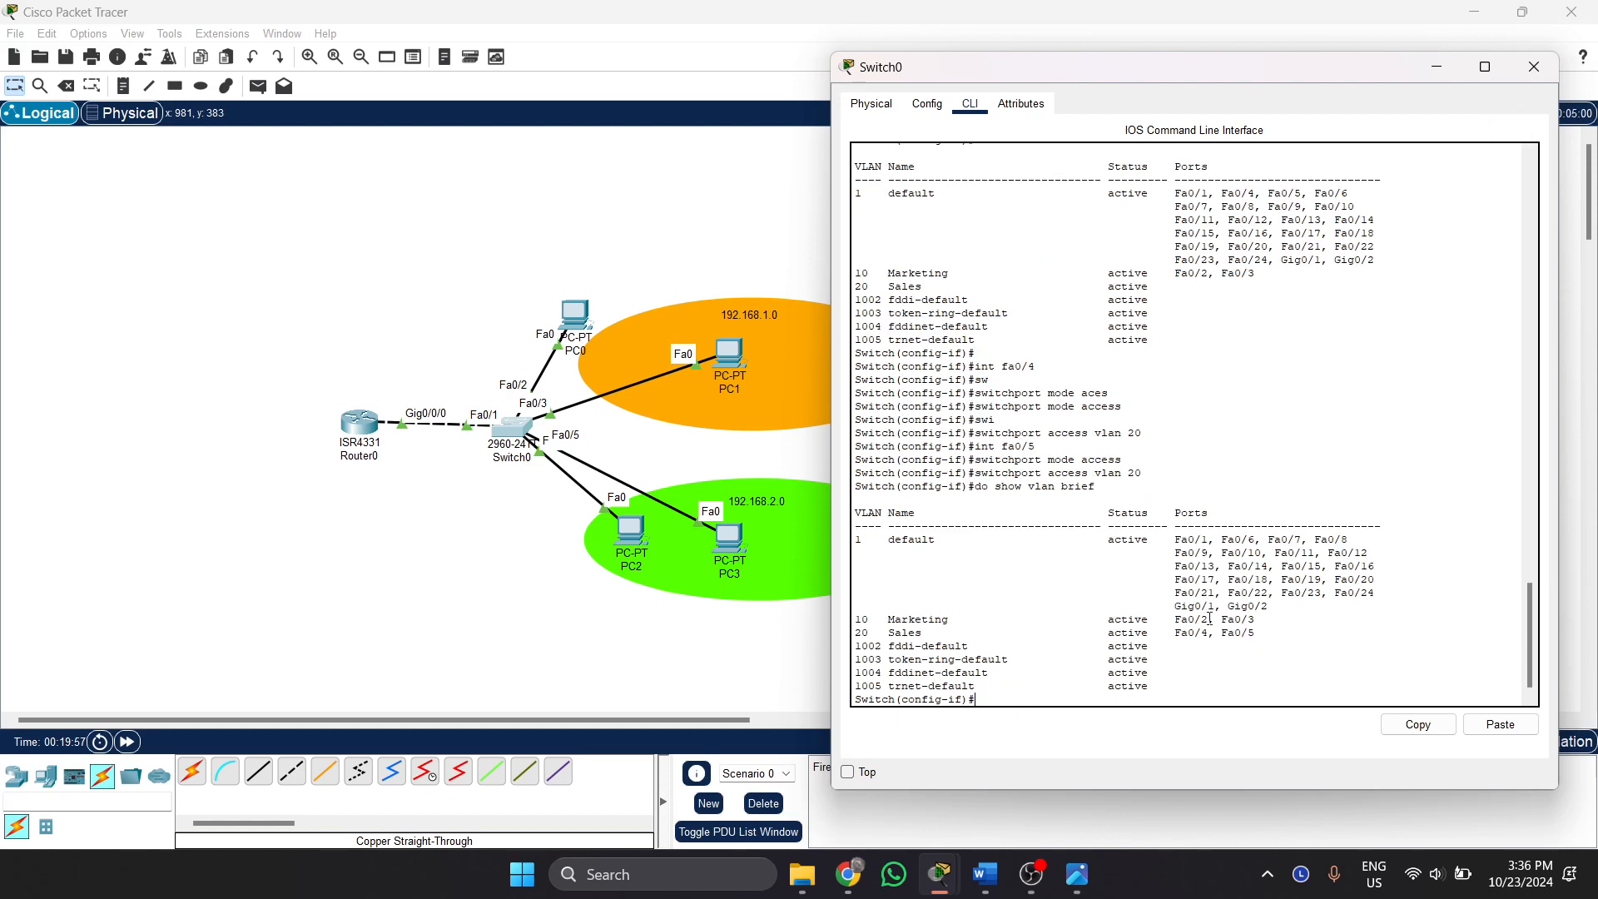
drag(1174, 620, 1262, 634)
click(1253, 634)
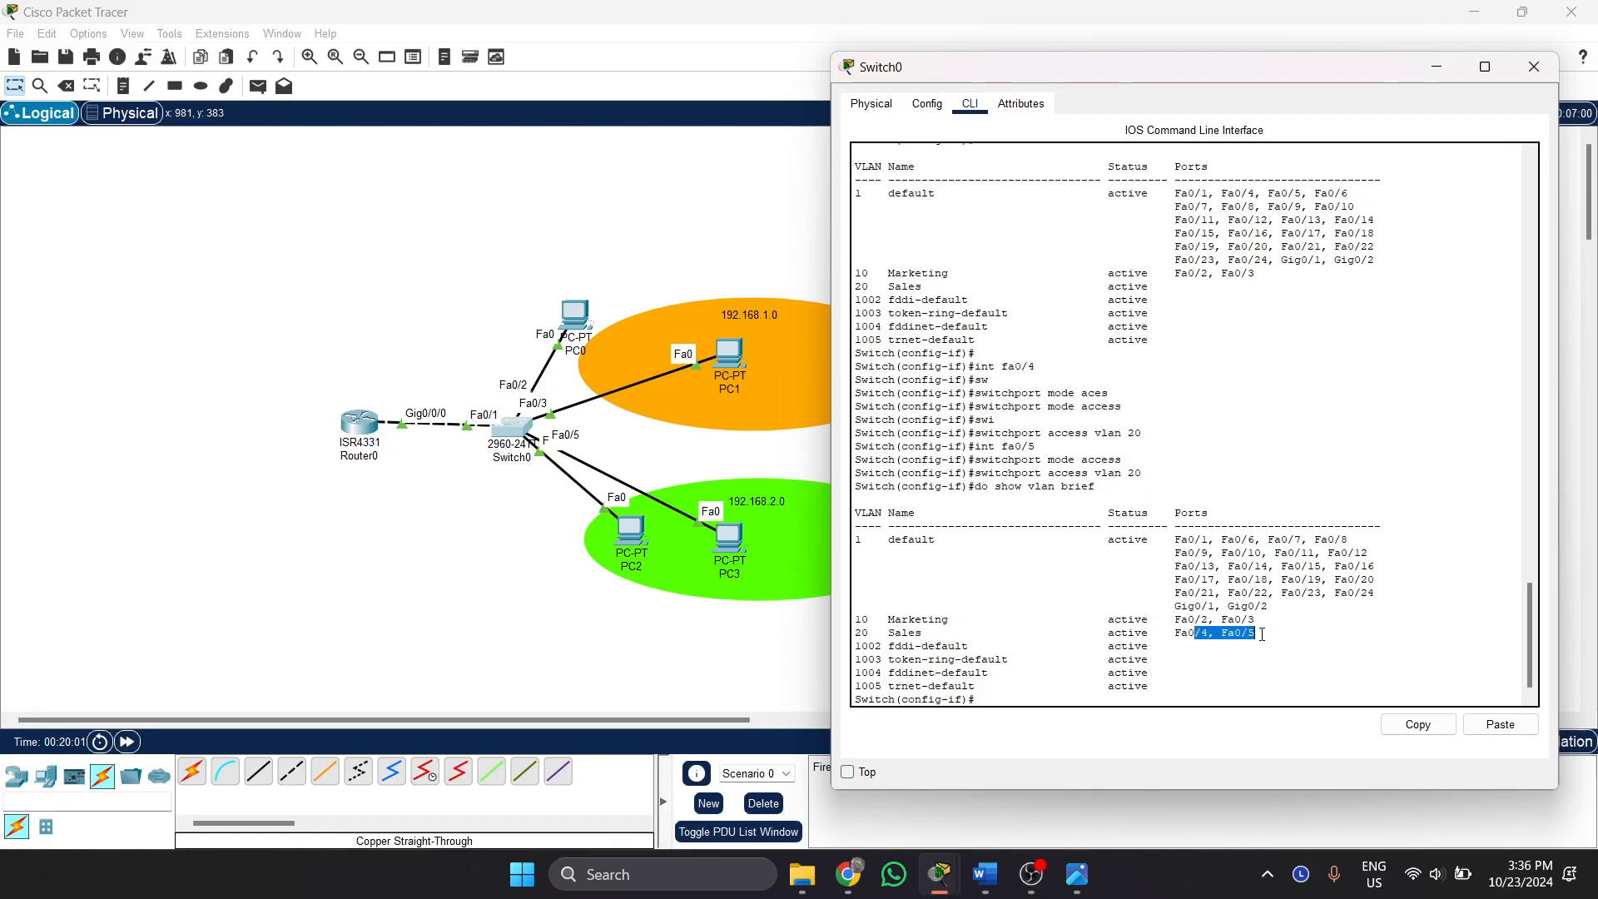
click(1238, 634)
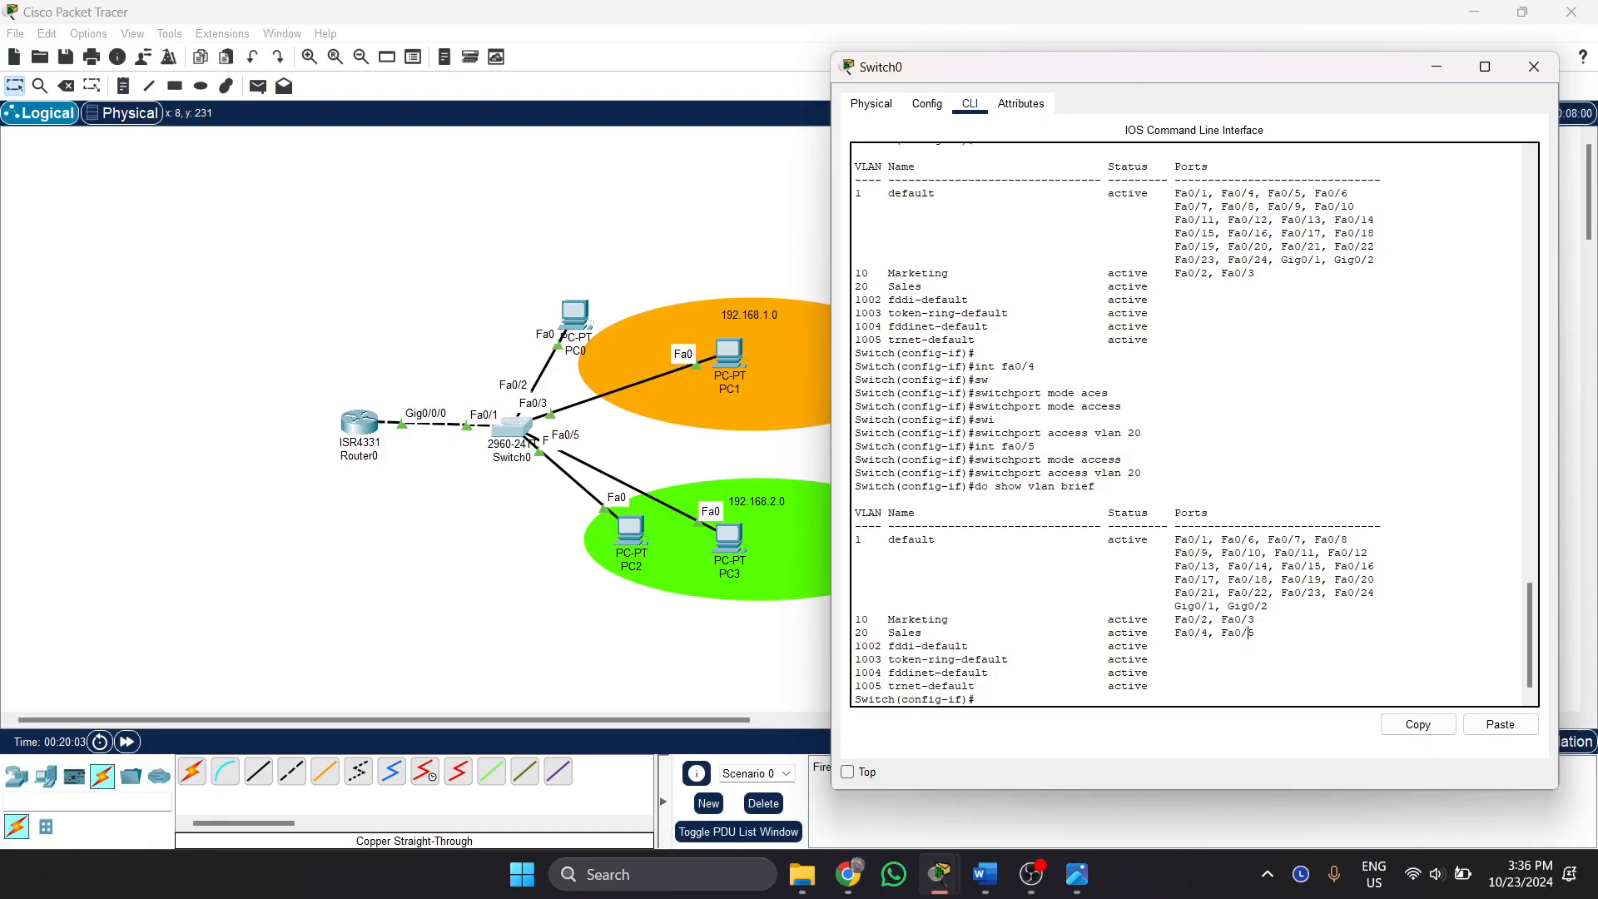
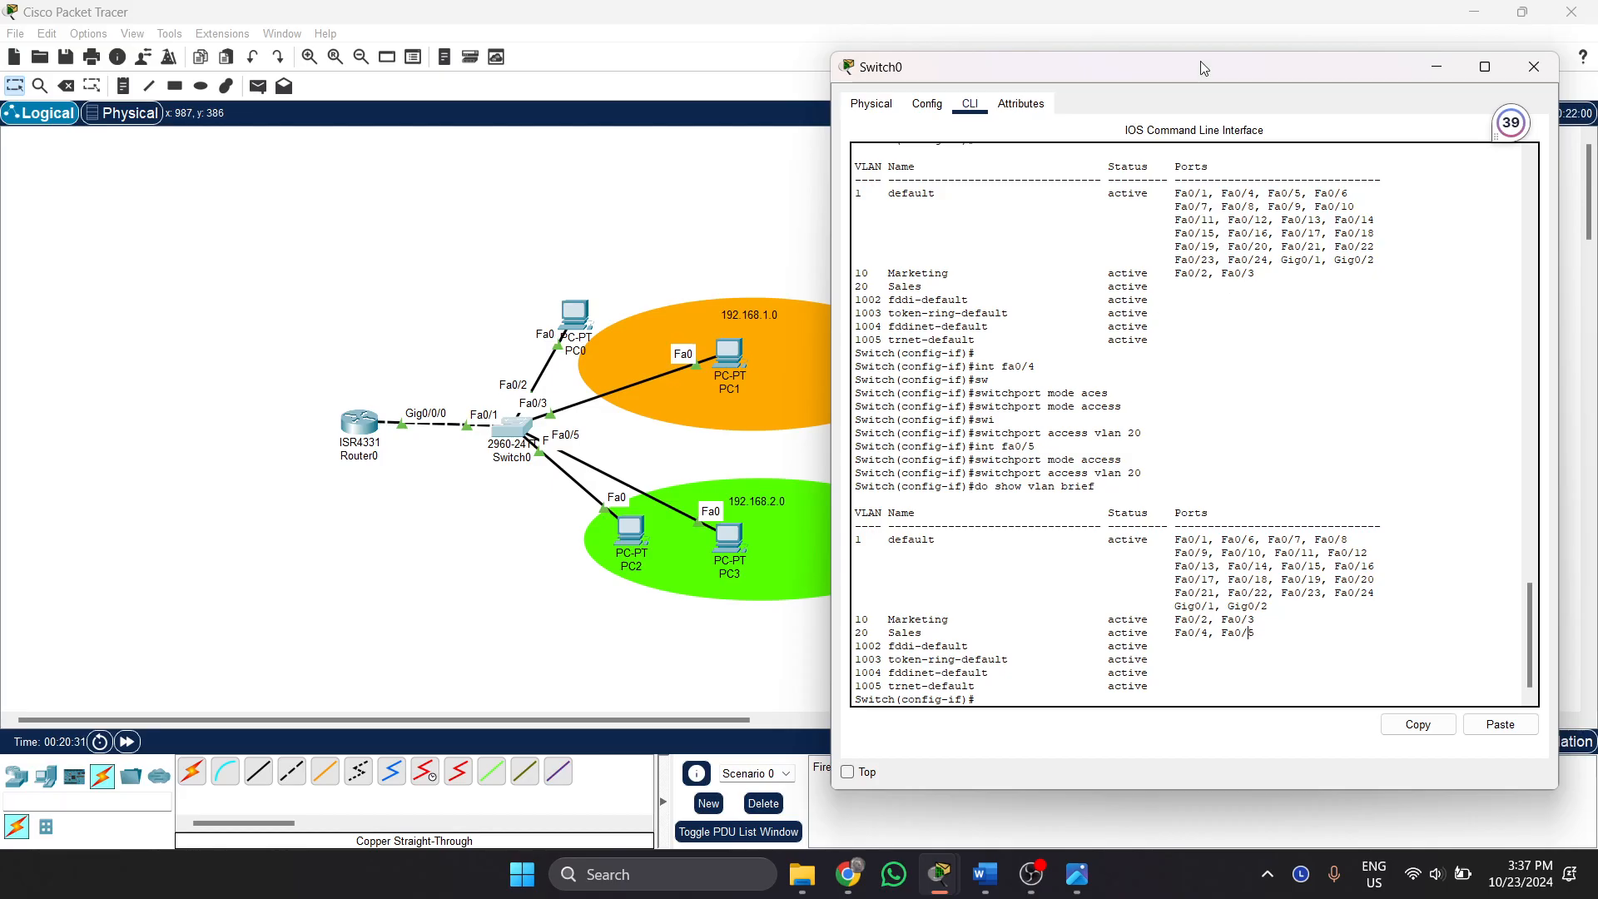
drag(1215, 73, 1213, 51)
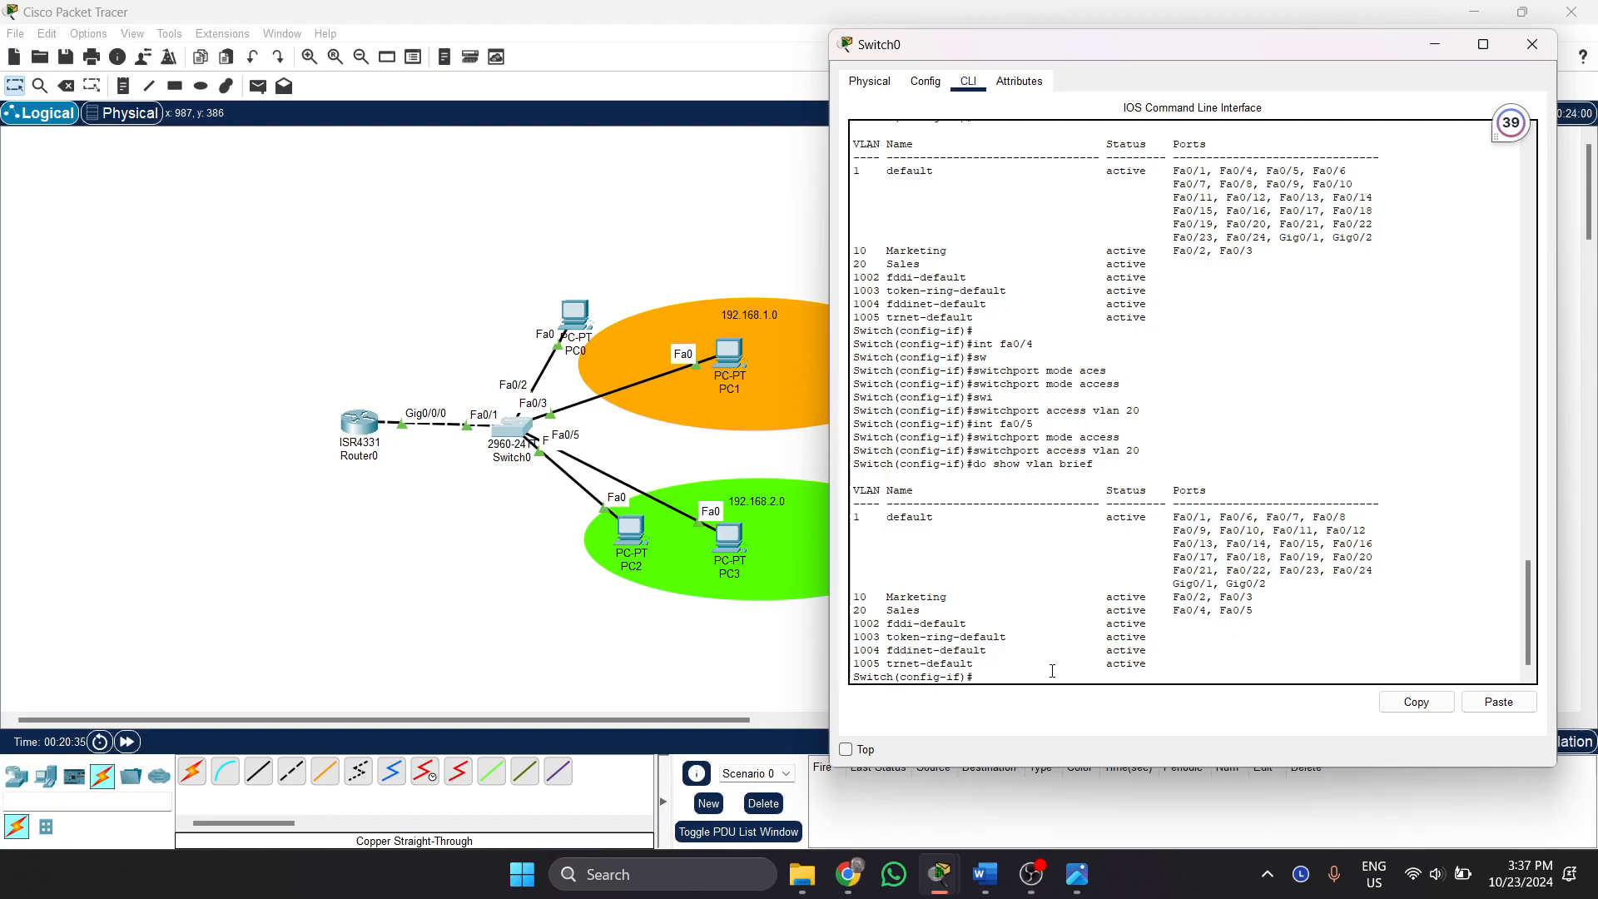
Re-enter global configuration on Switch0 and set interface fa0/1 to trunk mode with switchport mode trunk.
text(end)
key(Return)
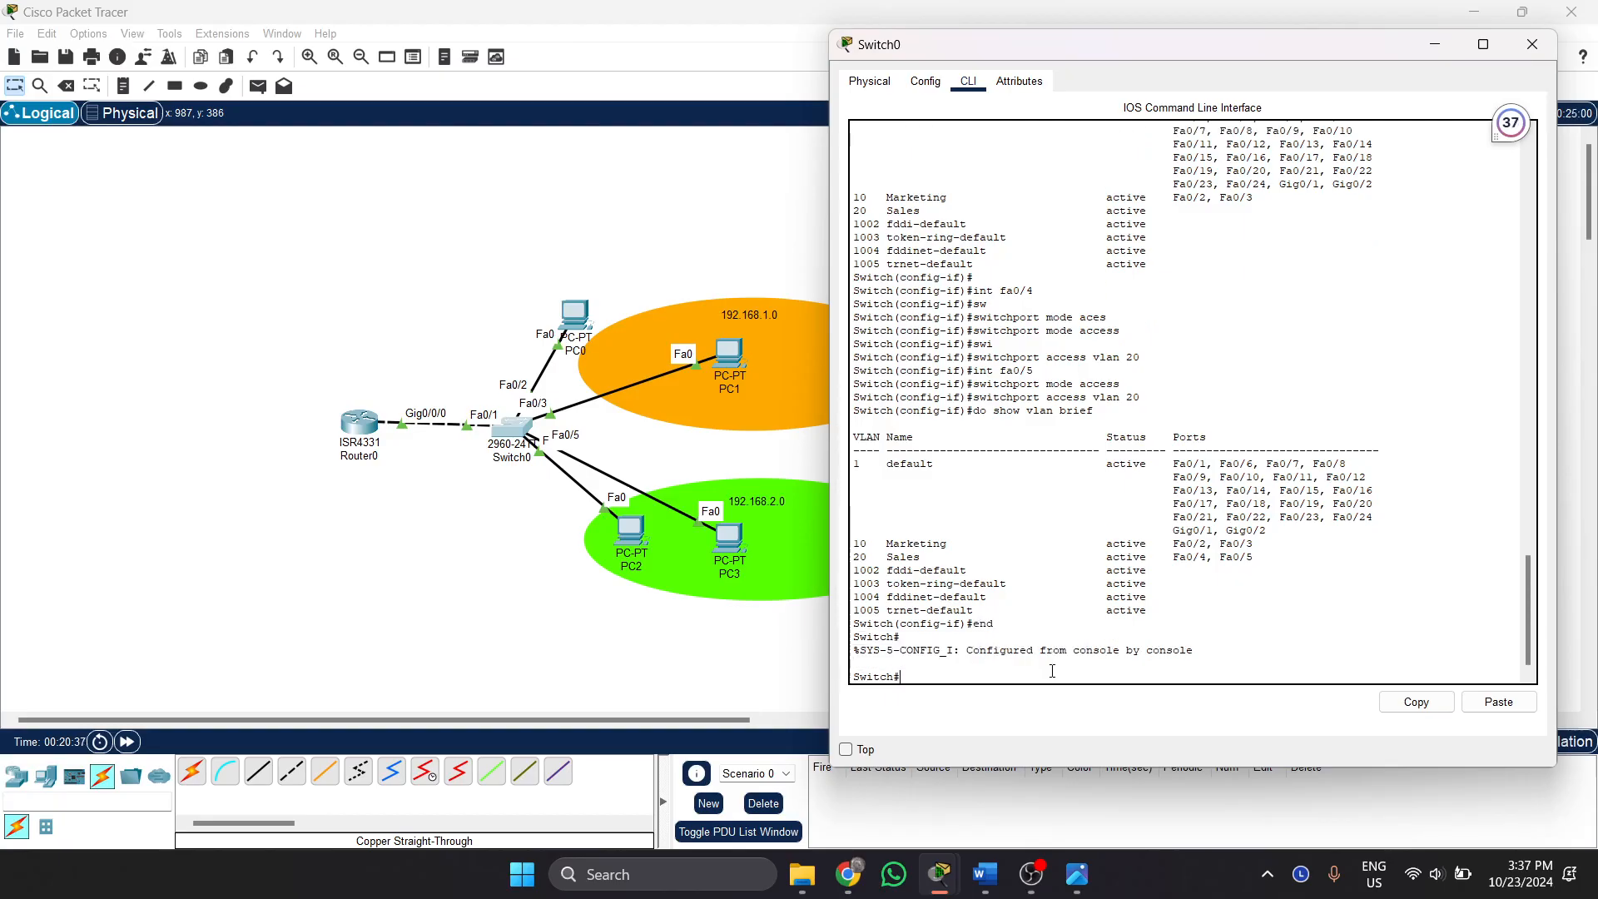
text(conf t)
key(Return)
text(int f)
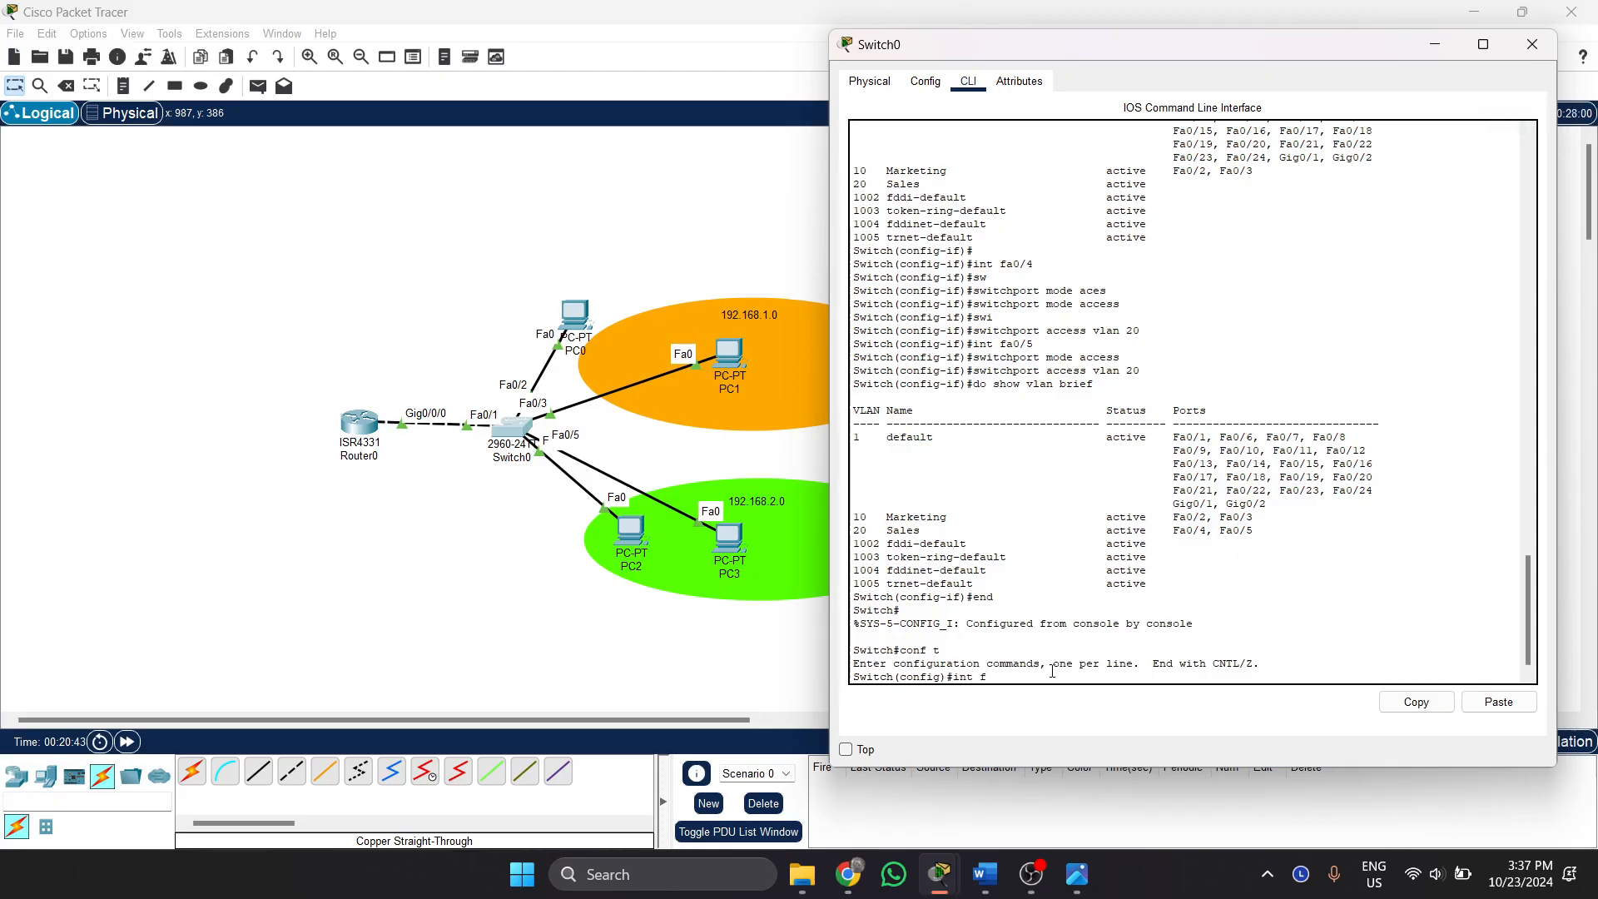
text(1)
key(Return)
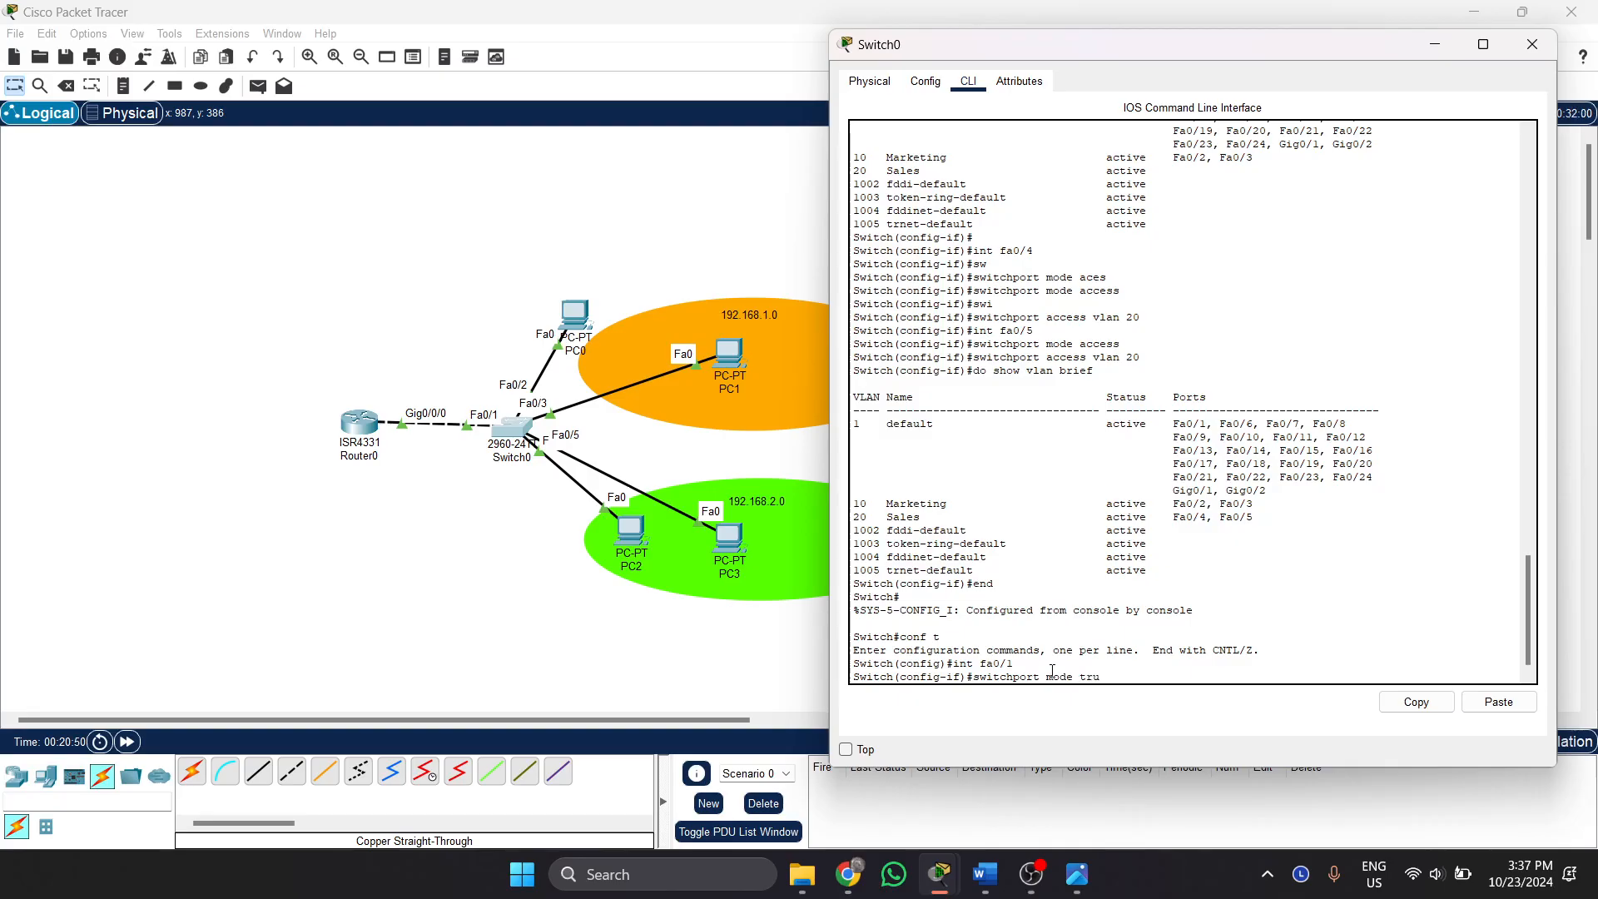
key(Return)
key(Return)
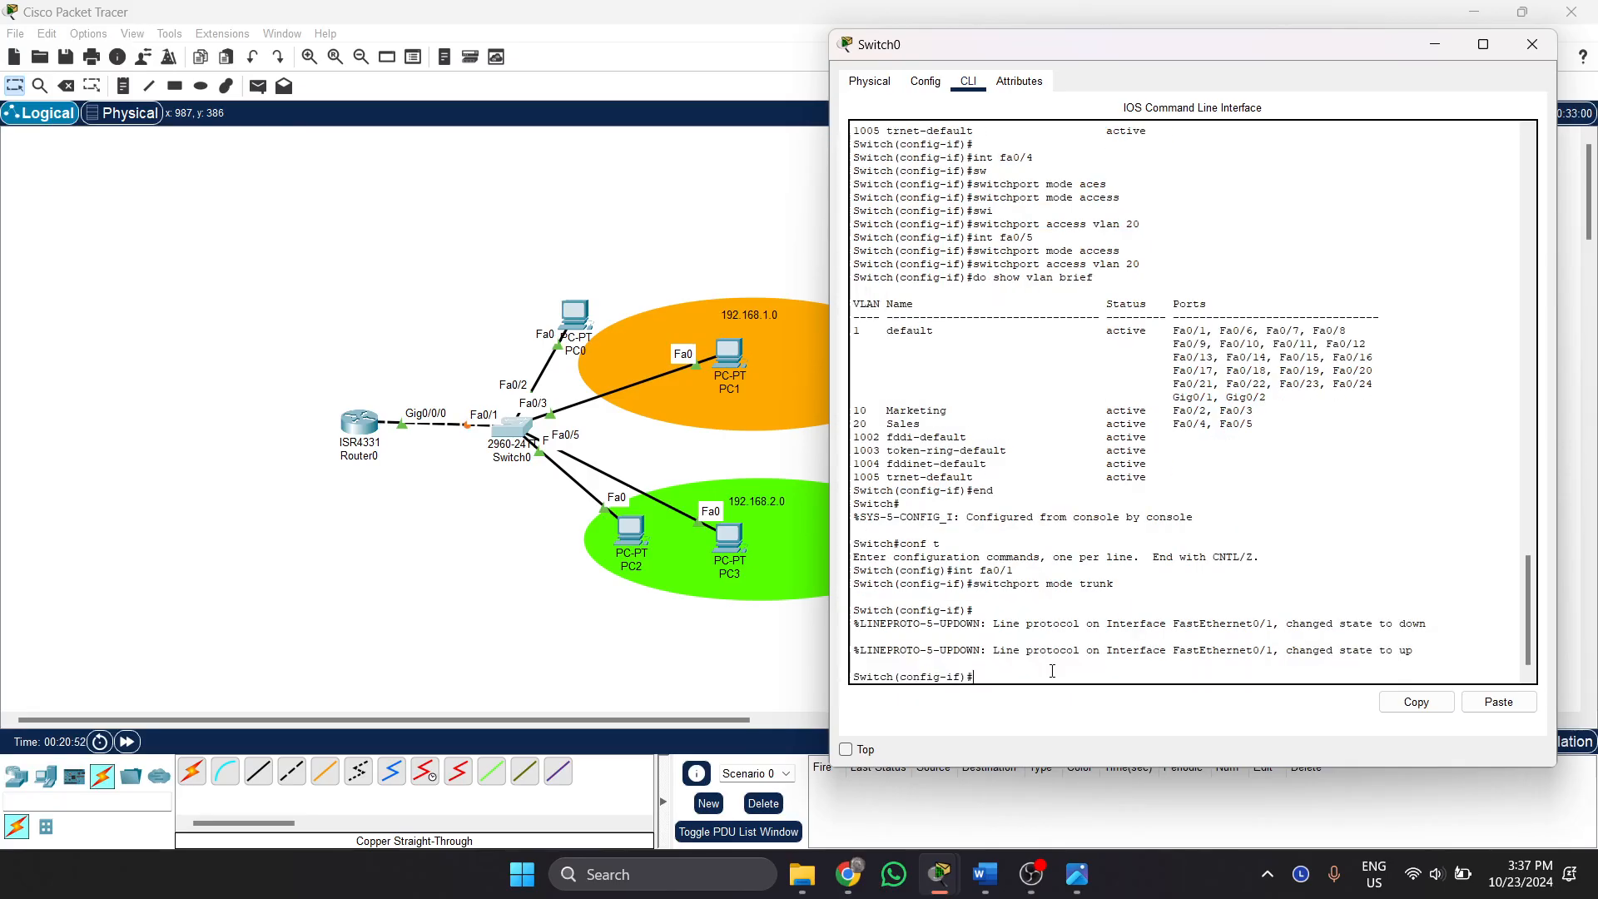
Allow VLANs 10 and 20 on the fa0/1 trunk with switchport trunk allowed vlan 10,20.
key(Up)
key(BackSpace)
key(BackSpace)
key(BackSpace)
key(BackSpace)
key(BackSpace)
key(BackSpace)
text(10,20)
key(Return)
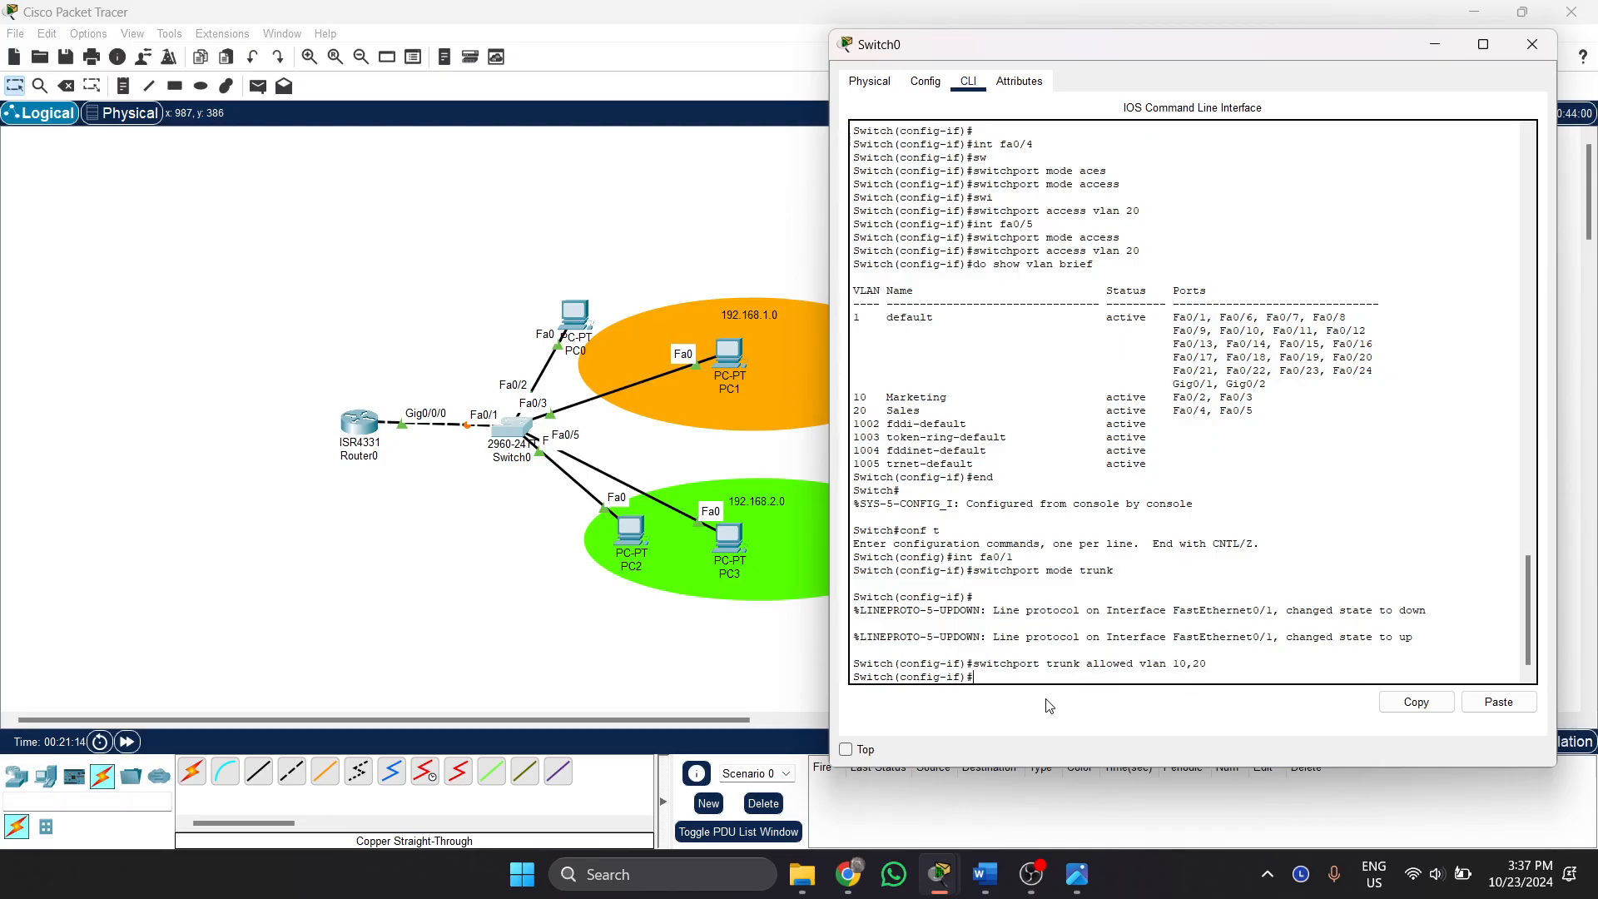
Exit interface configuration, save Switch0's configuration with do wr and close the switch's window.
text(exit)
key(Return)
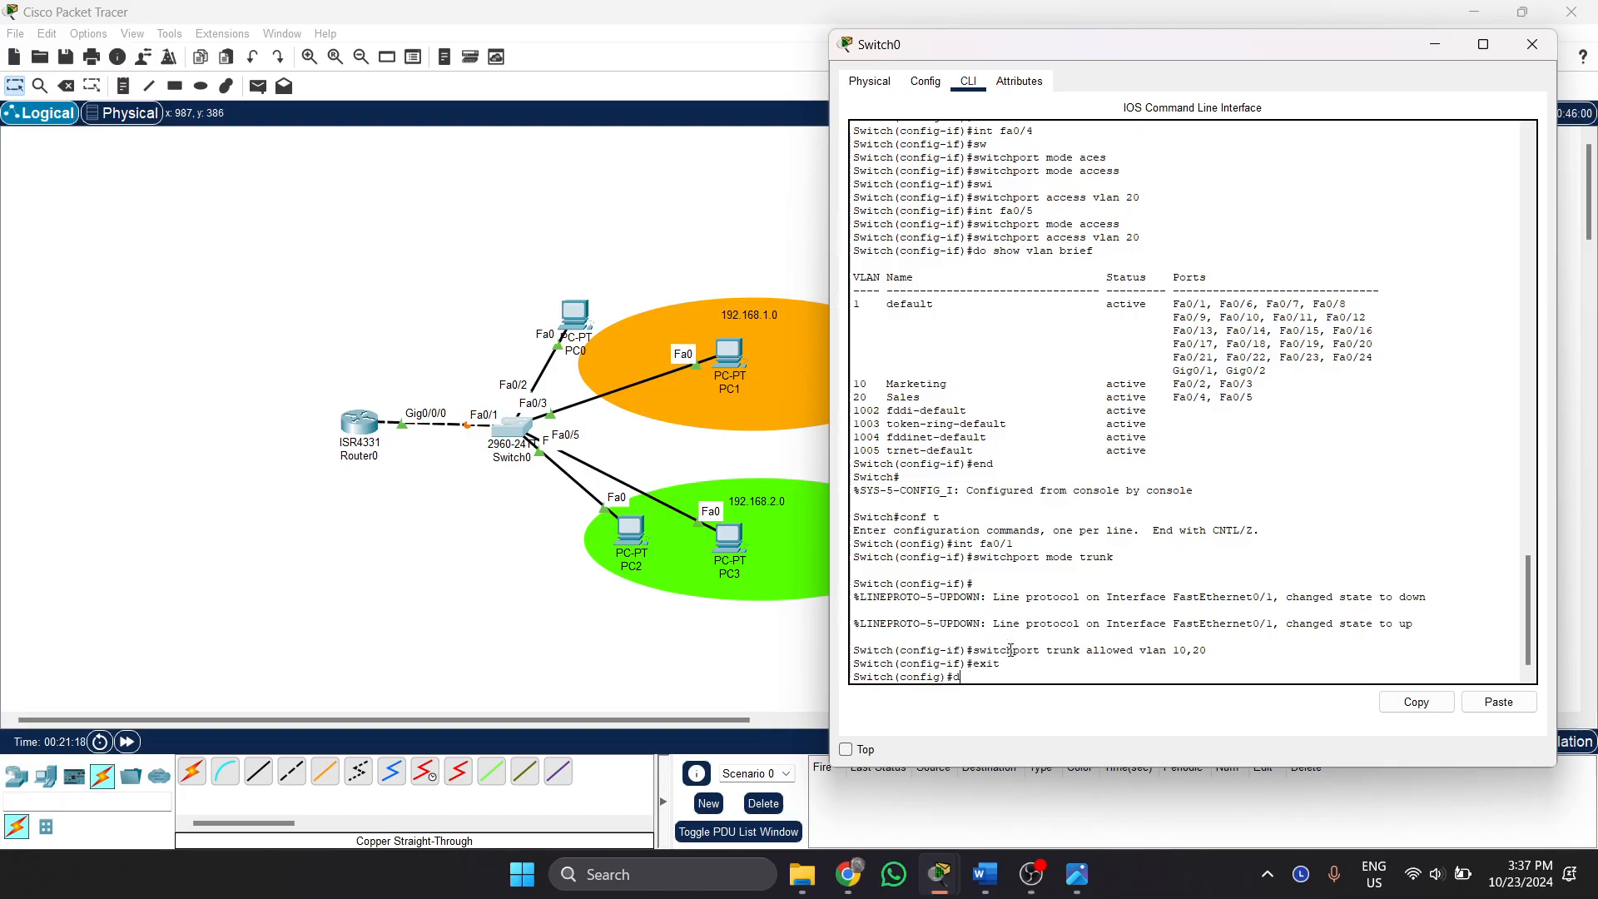
key(Return)
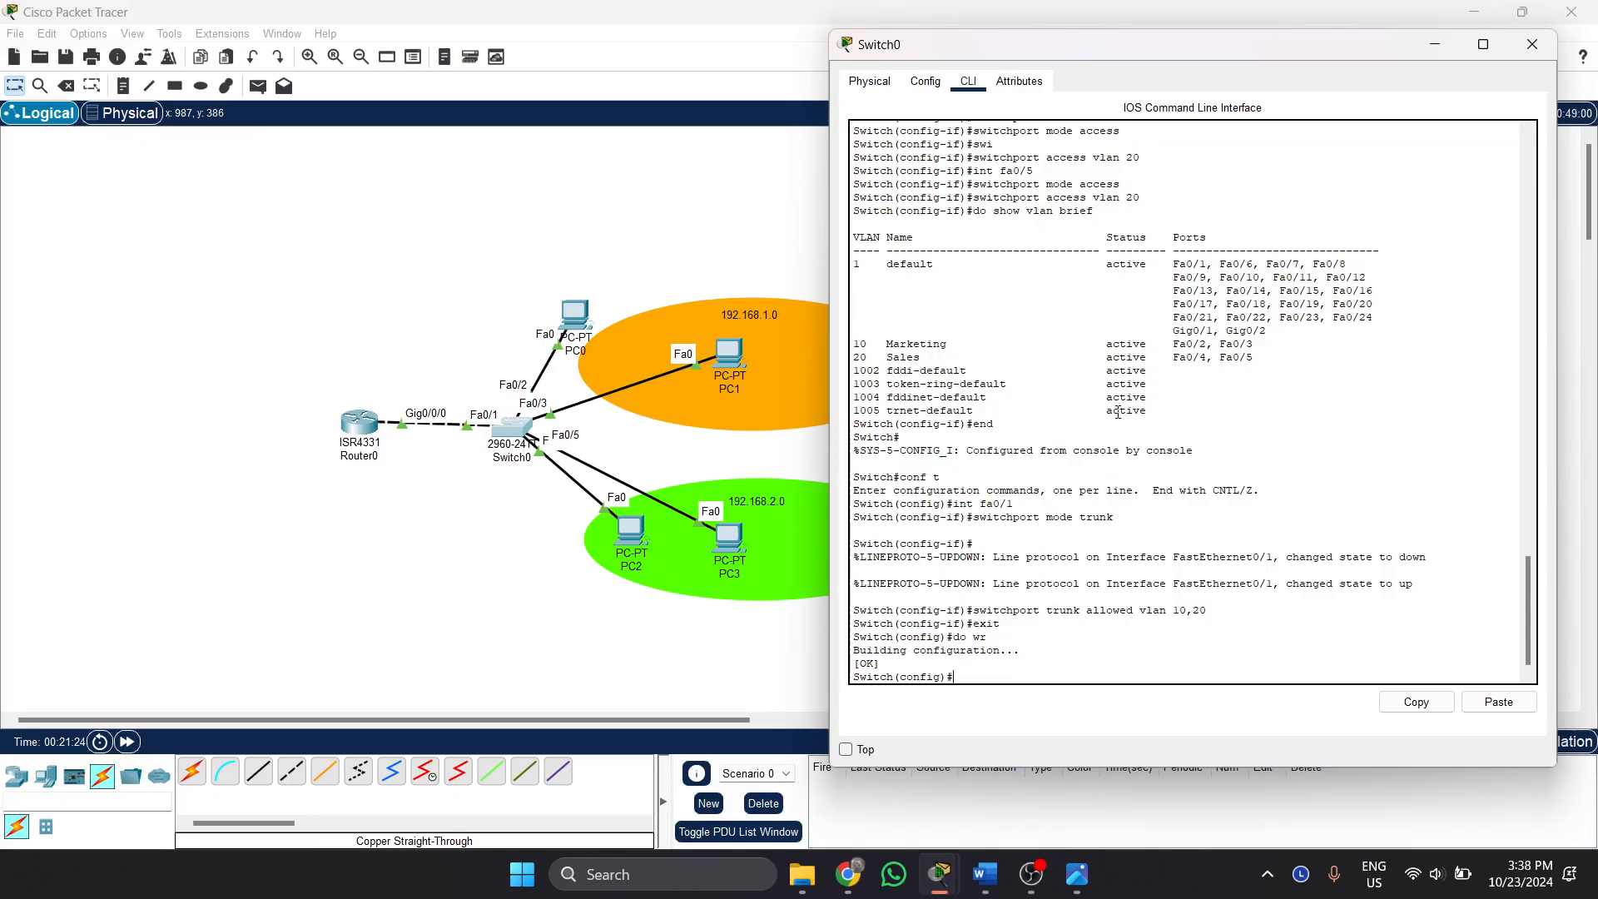
click(1531, 44)
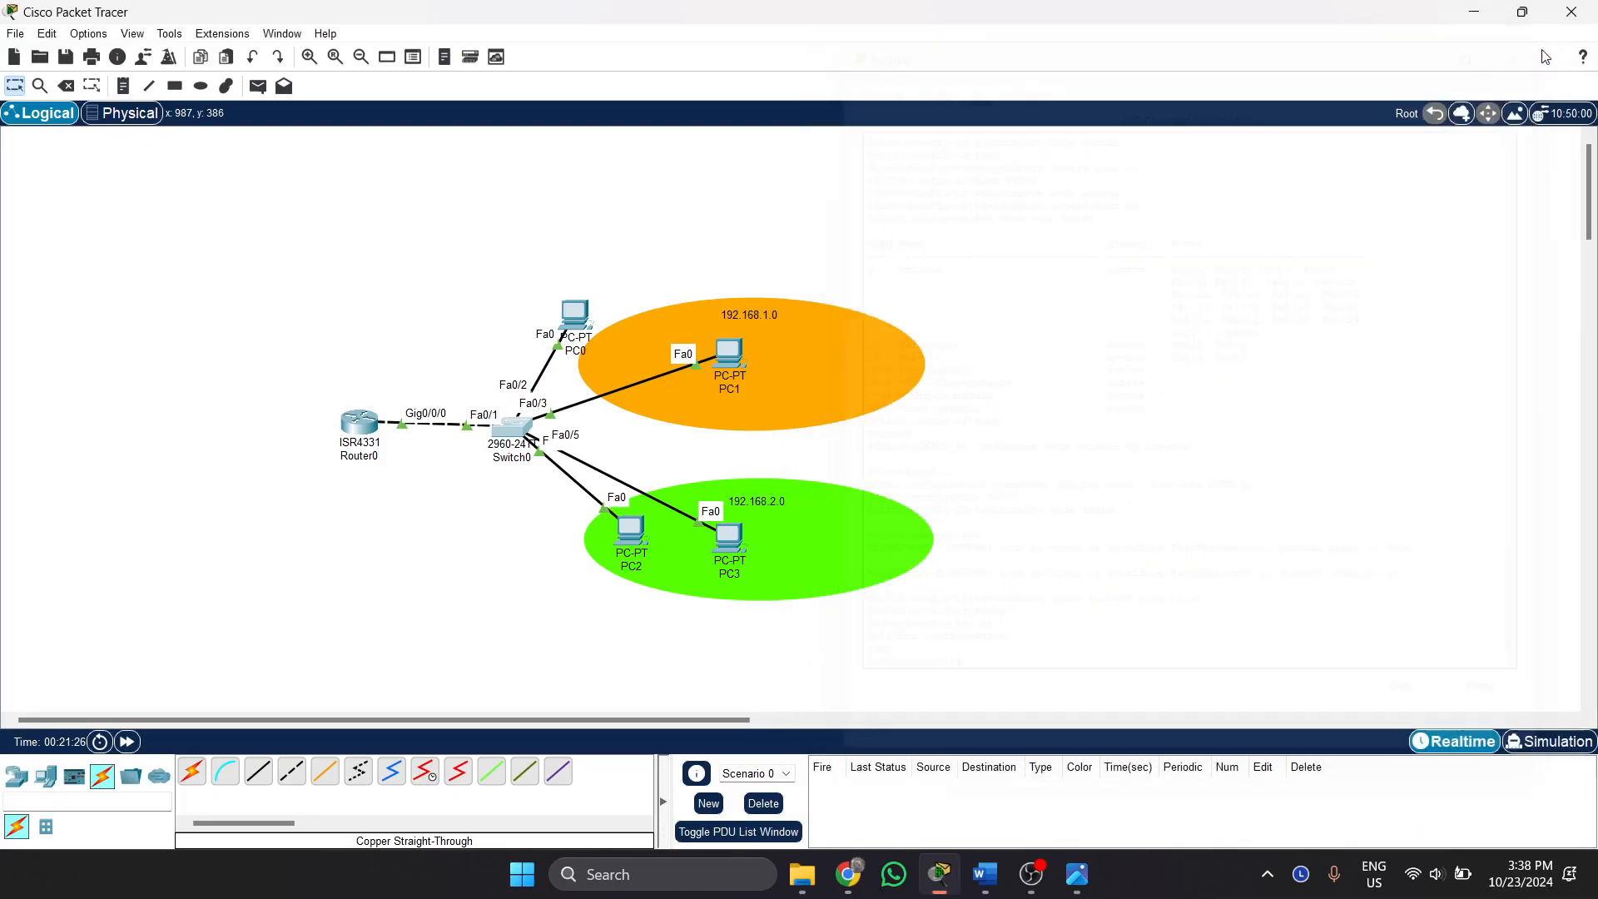
Move PC0 into the orange 192.168.1.0 area and request an address by switching its IP configuration to Static and back to DHCP.
drag(575, 318, 625, 338)
click(626, 338)
click(668, 240)
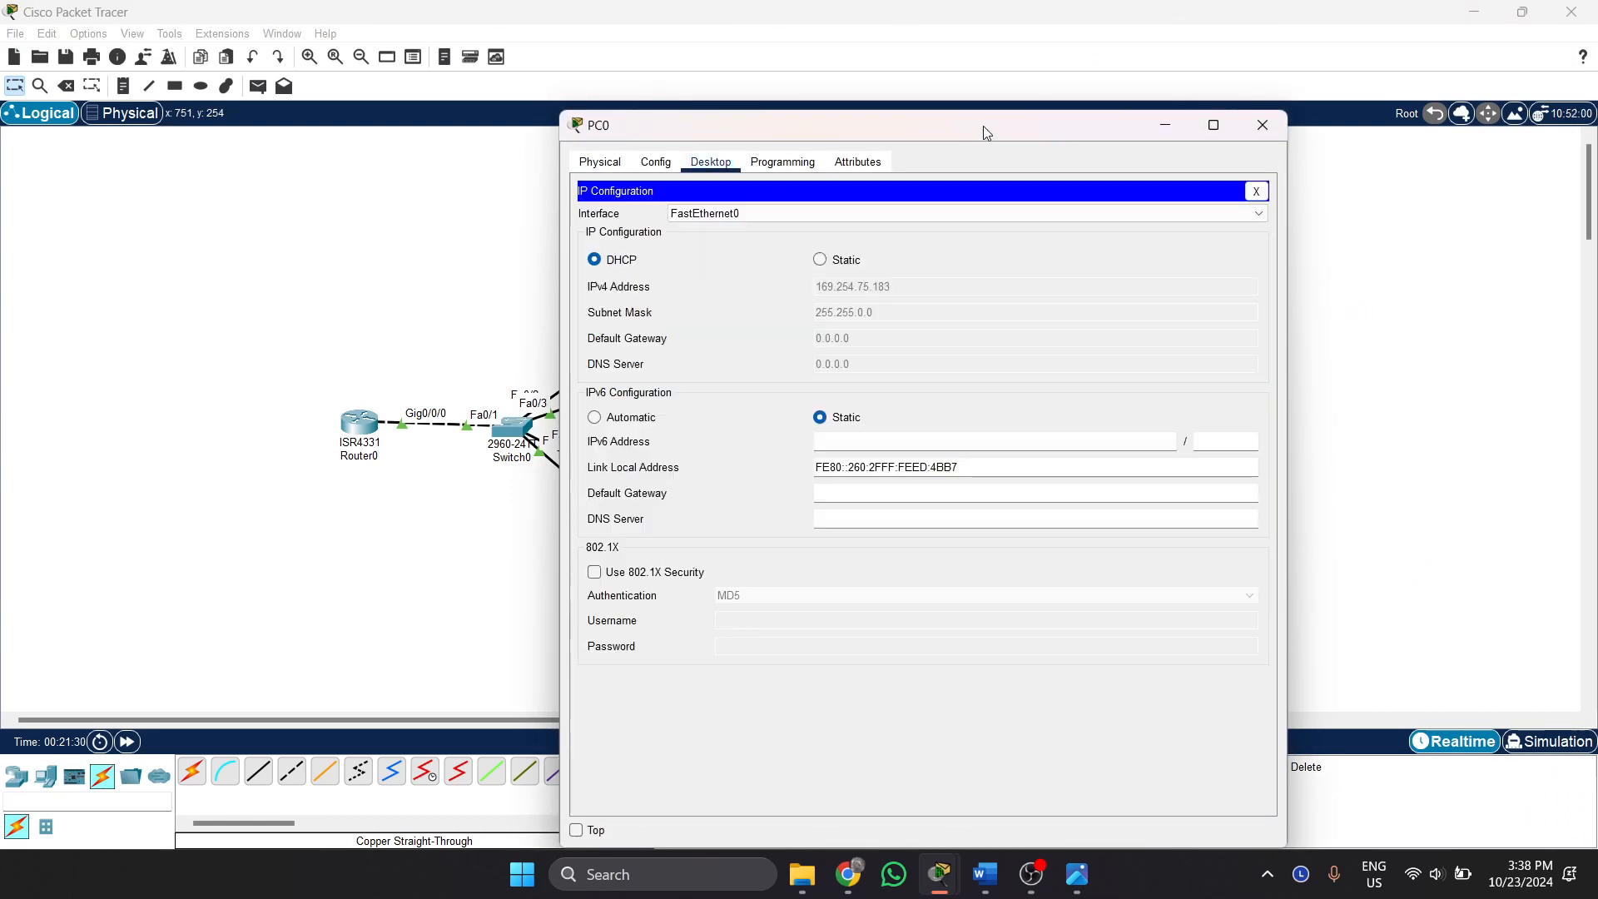
drag(984, 126, 1249, 101)
click(1086, 237)
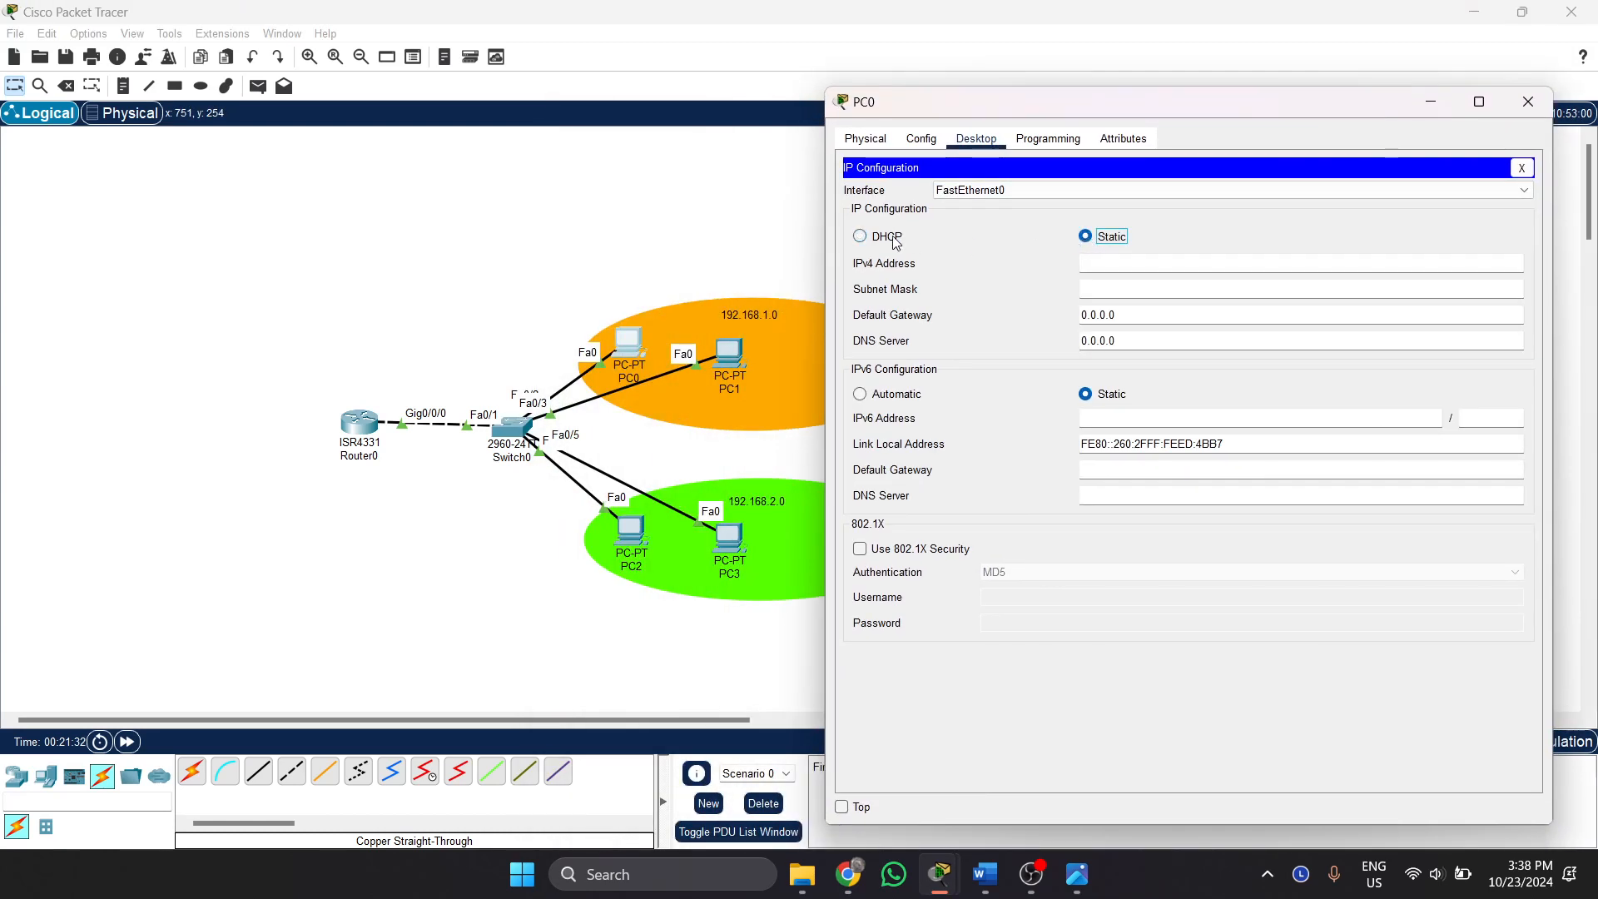
click(860, 237)
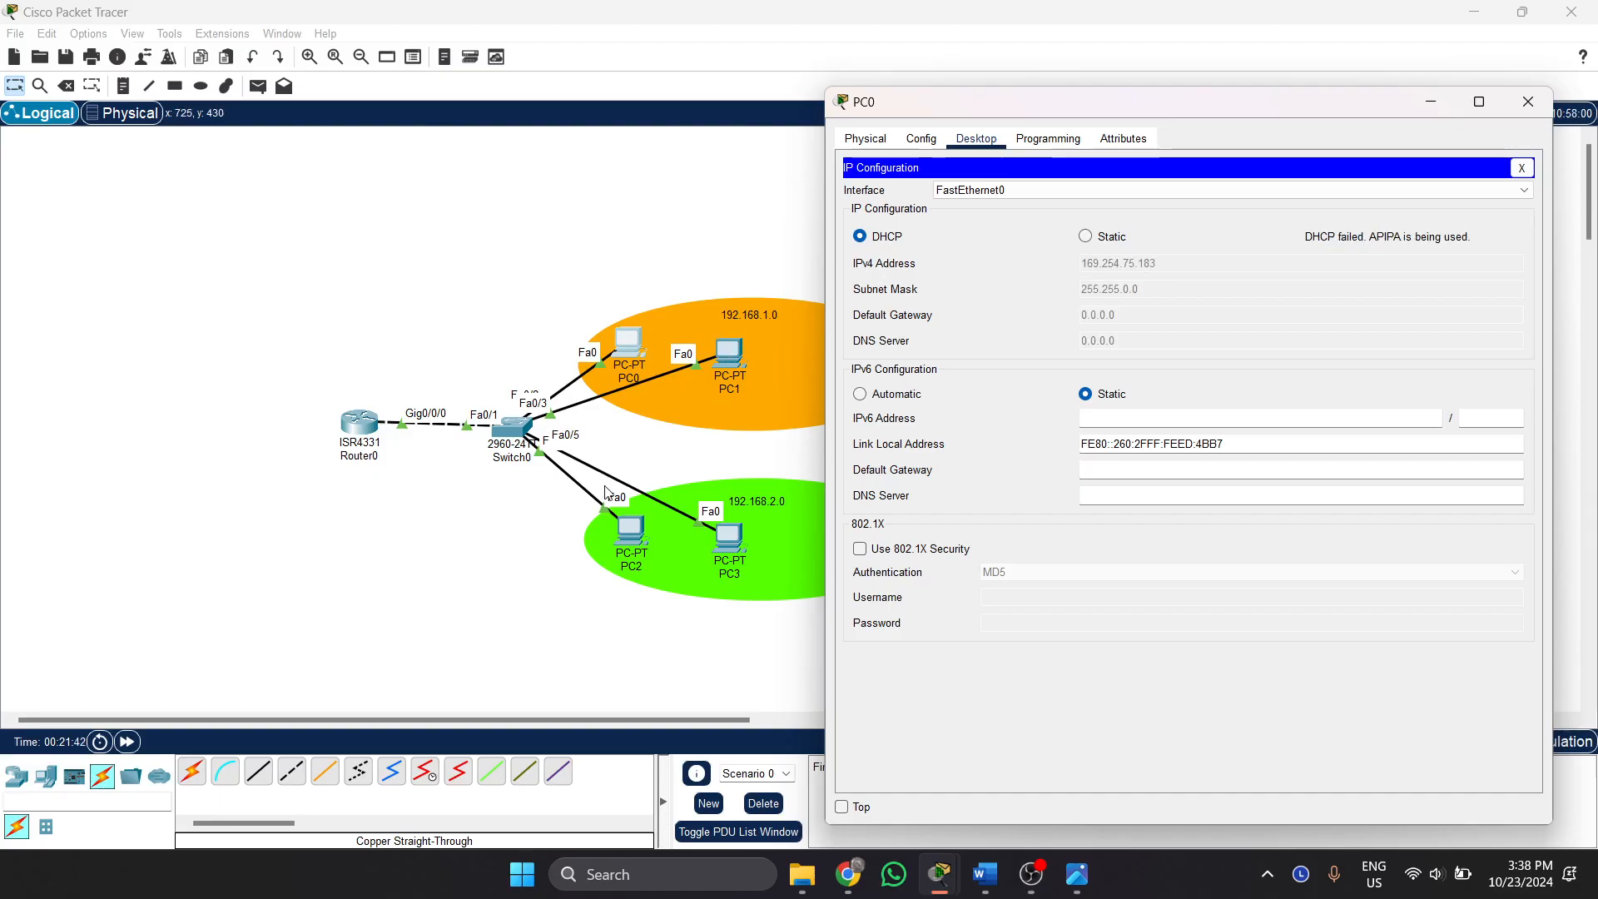
Request a new address for PC2 by switching its IP configuration to Static and back to DHCP.
click(632, 531)
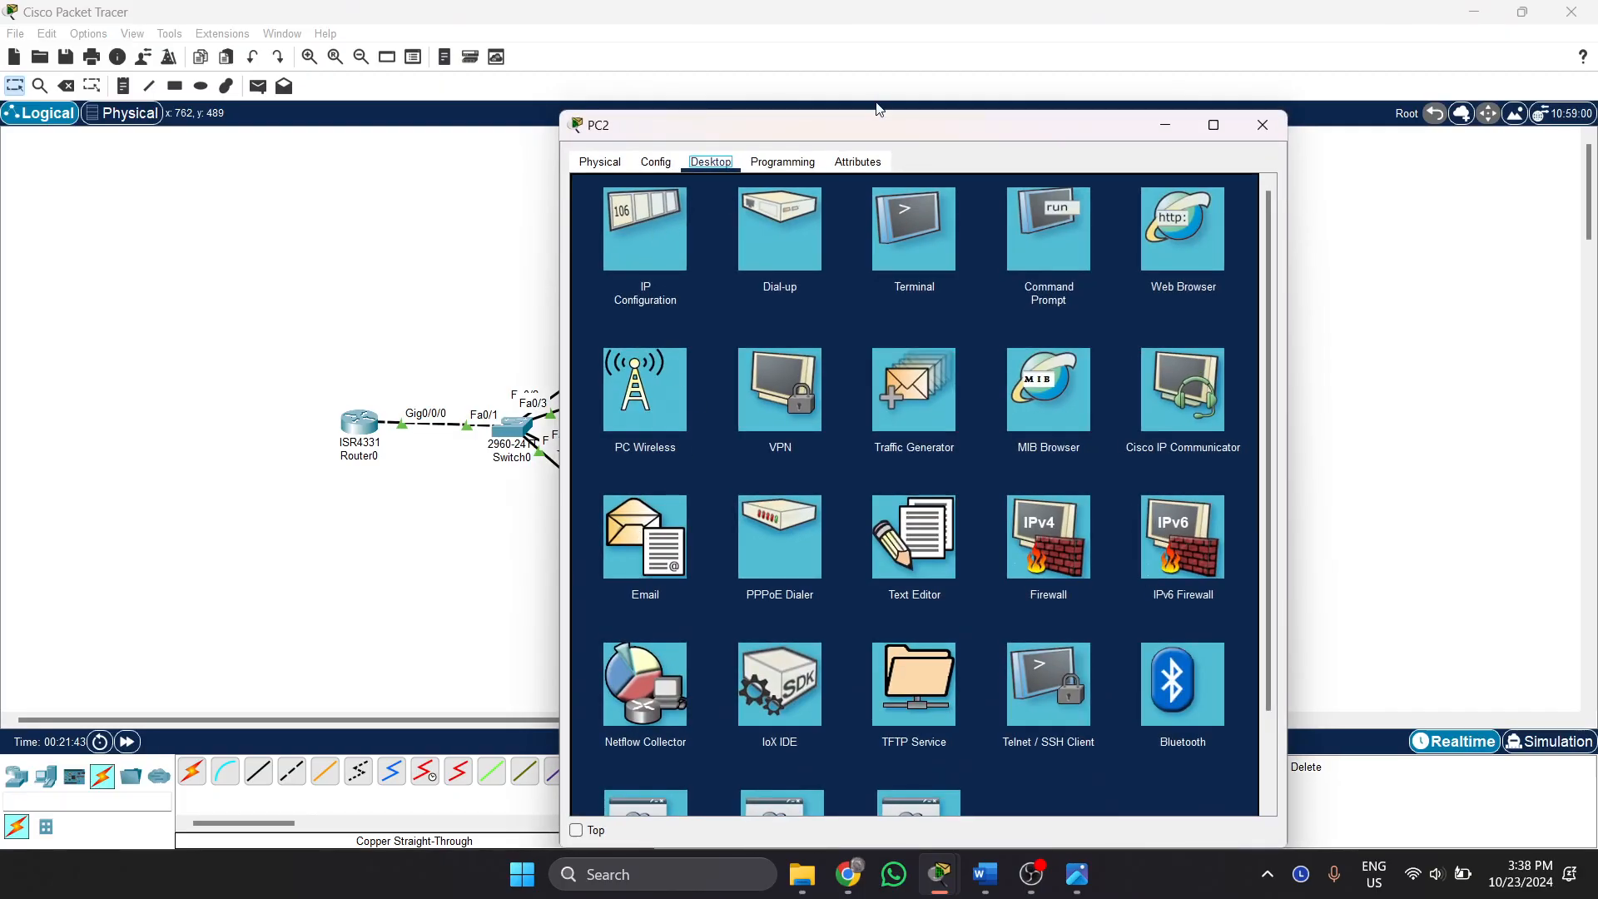
drag(895, 125, 1184, 106)
click(928, 235)
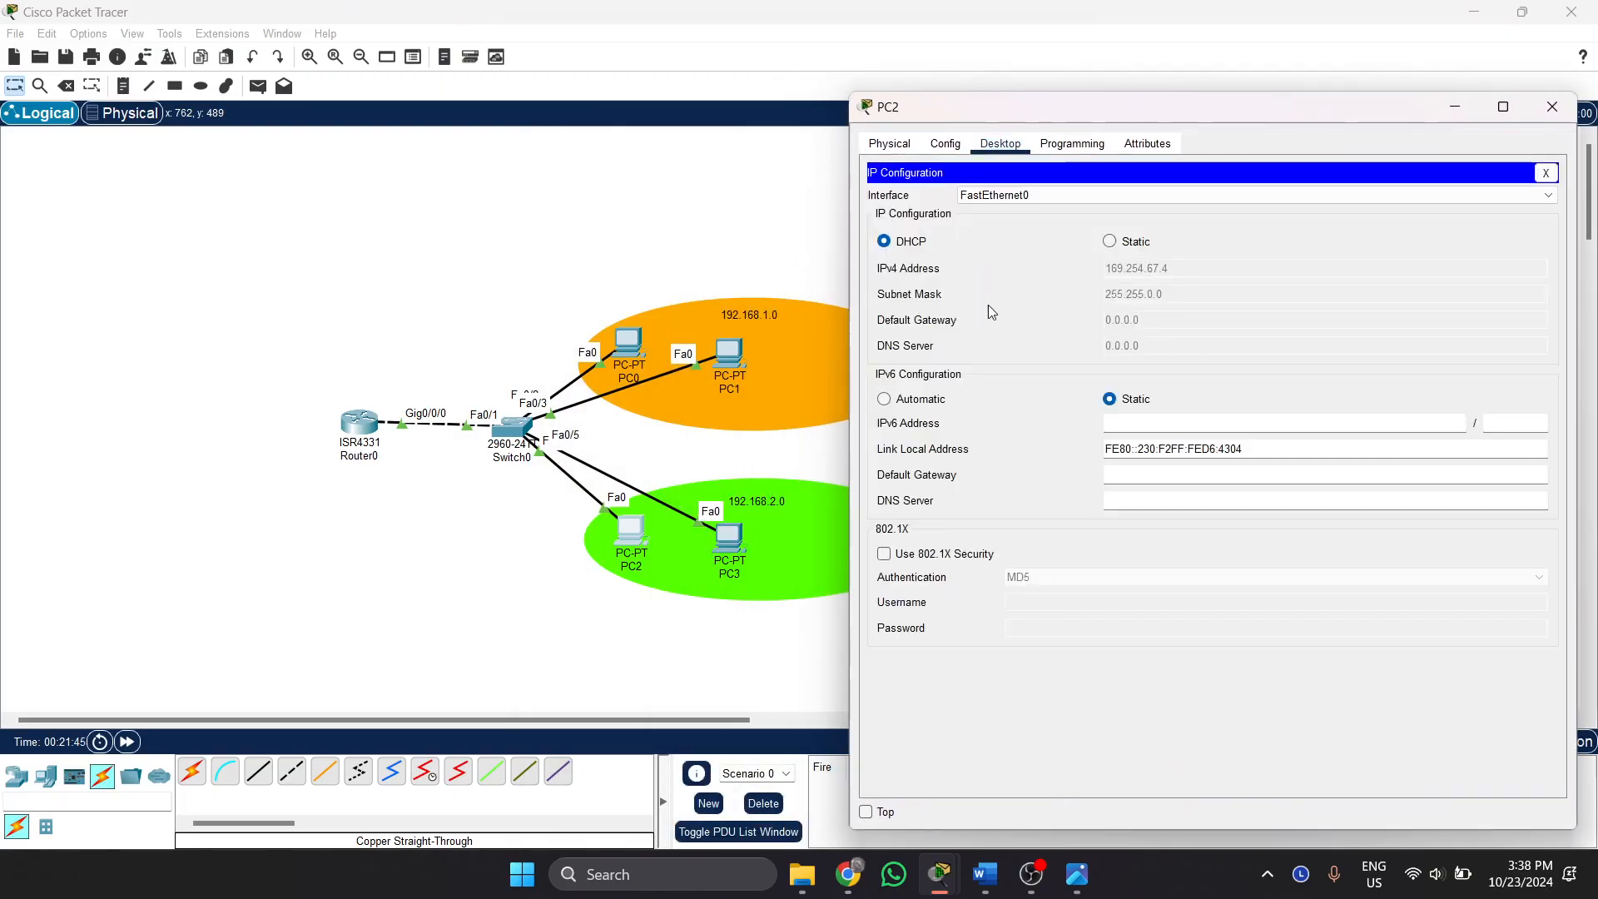
click(1109, 242)
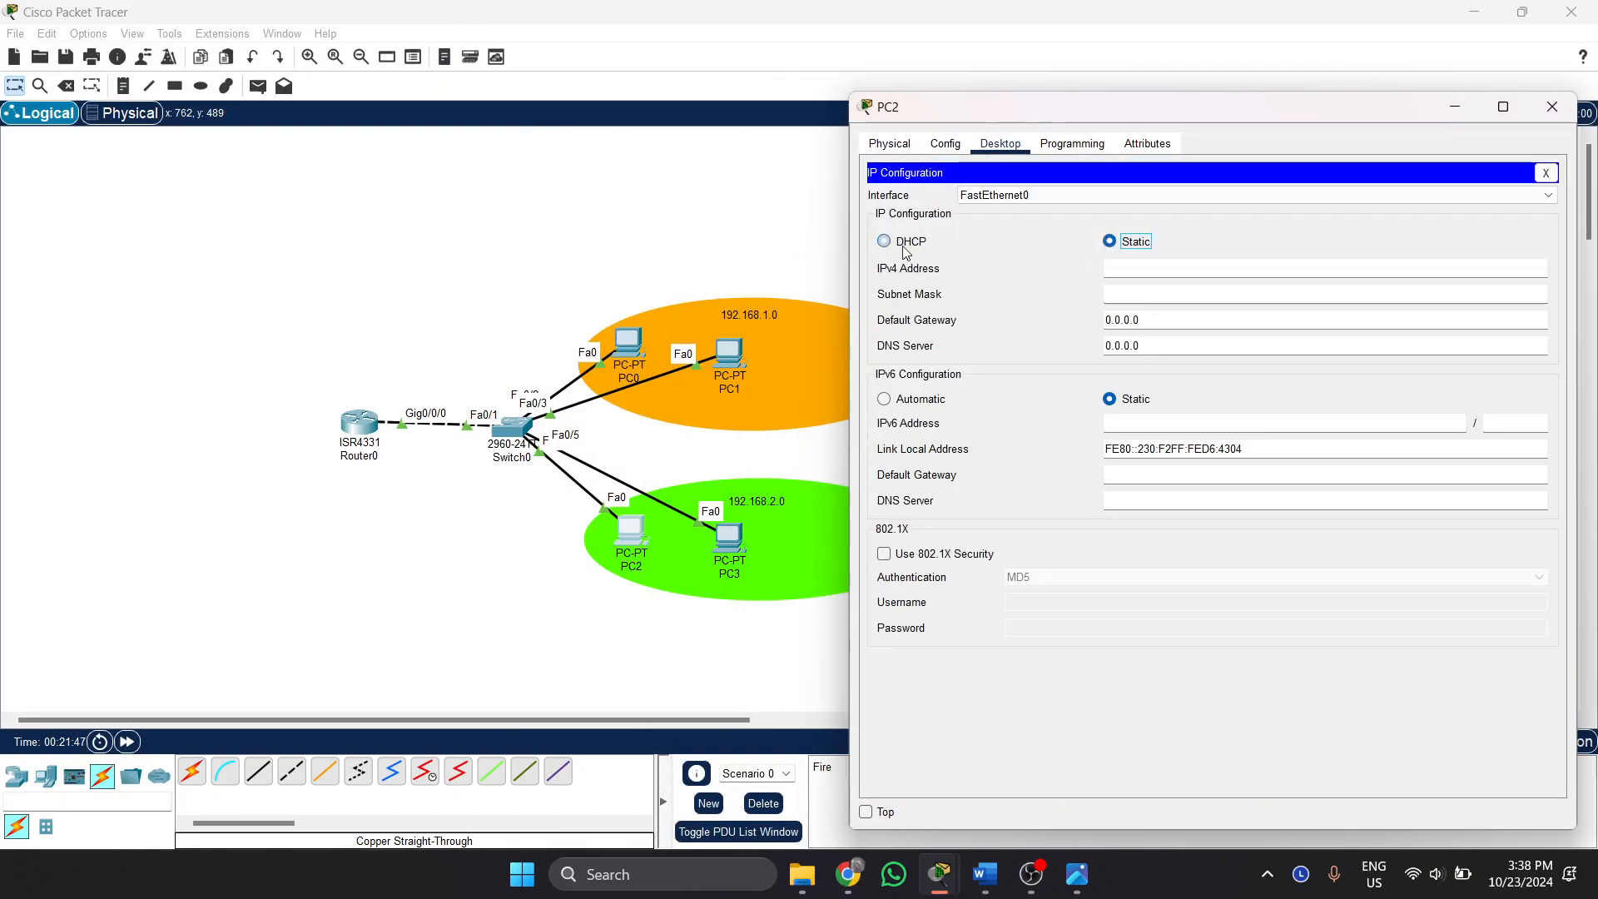
click(884, 242)
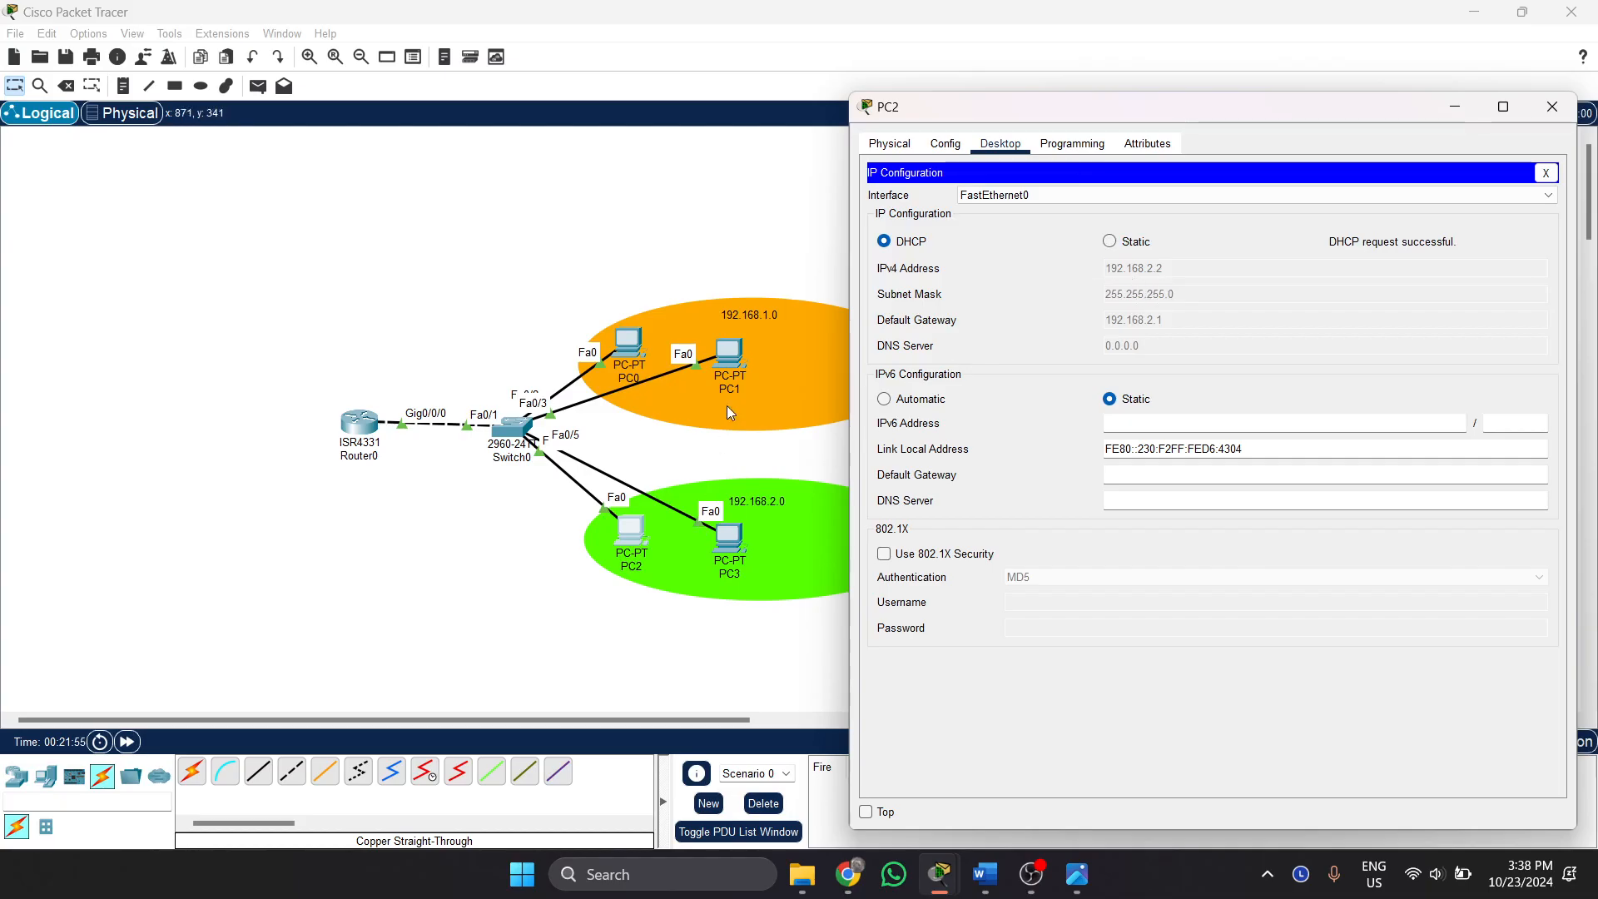
Set PC1's IP configuration to DHCP so it requests an address.
click(735, 358)
click(656, 162)
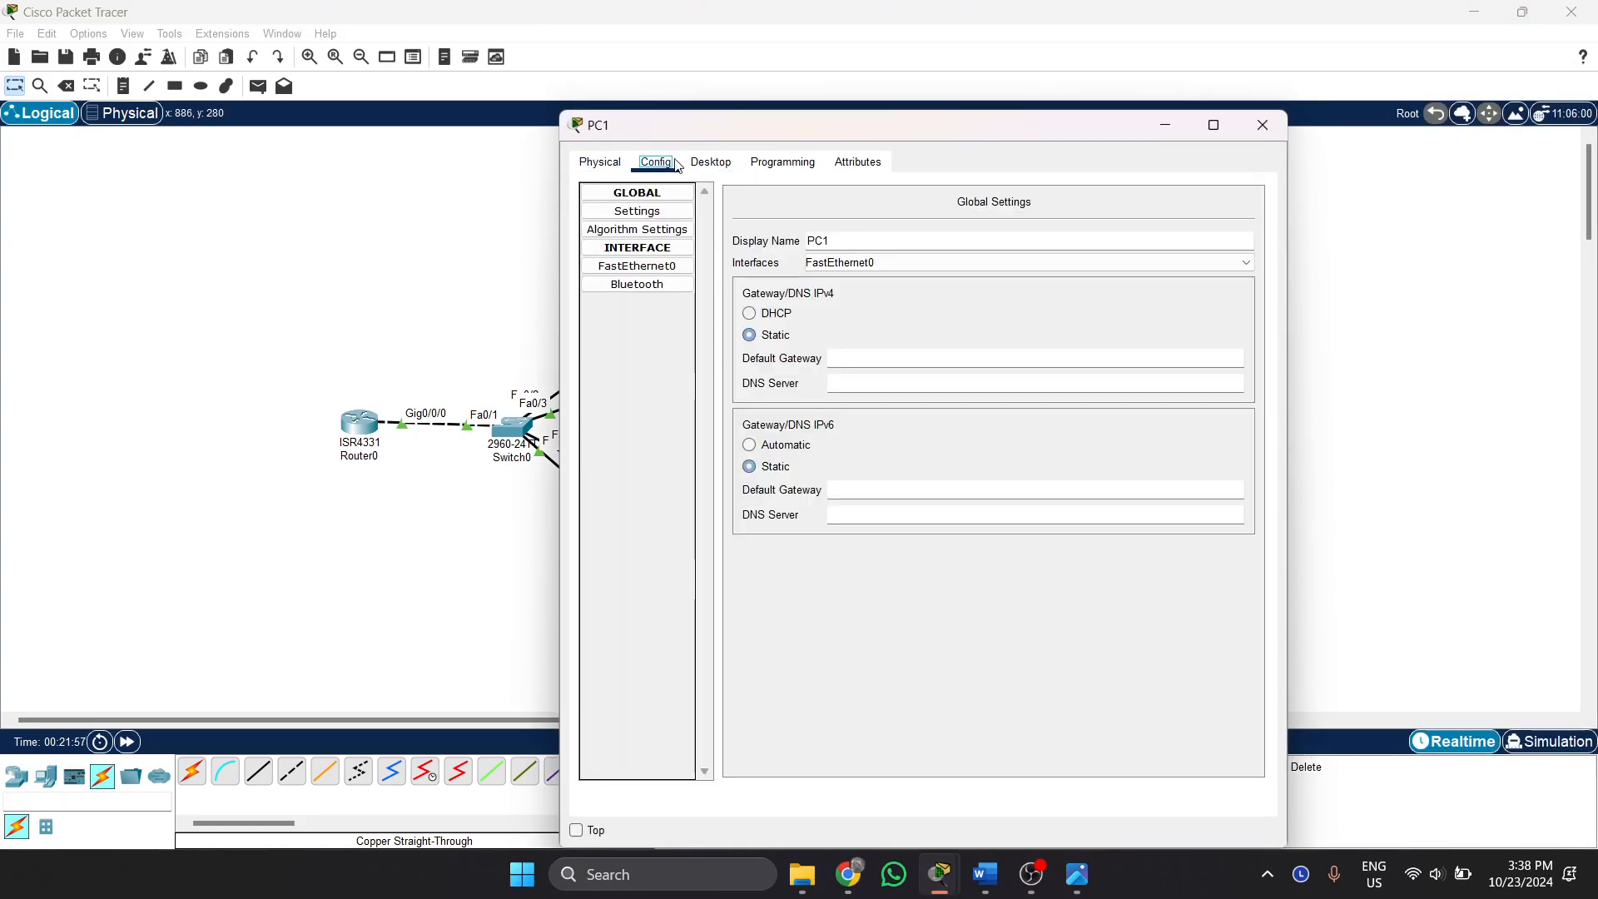
drag(835, 125, 1144, 109)
click(1020, 145)
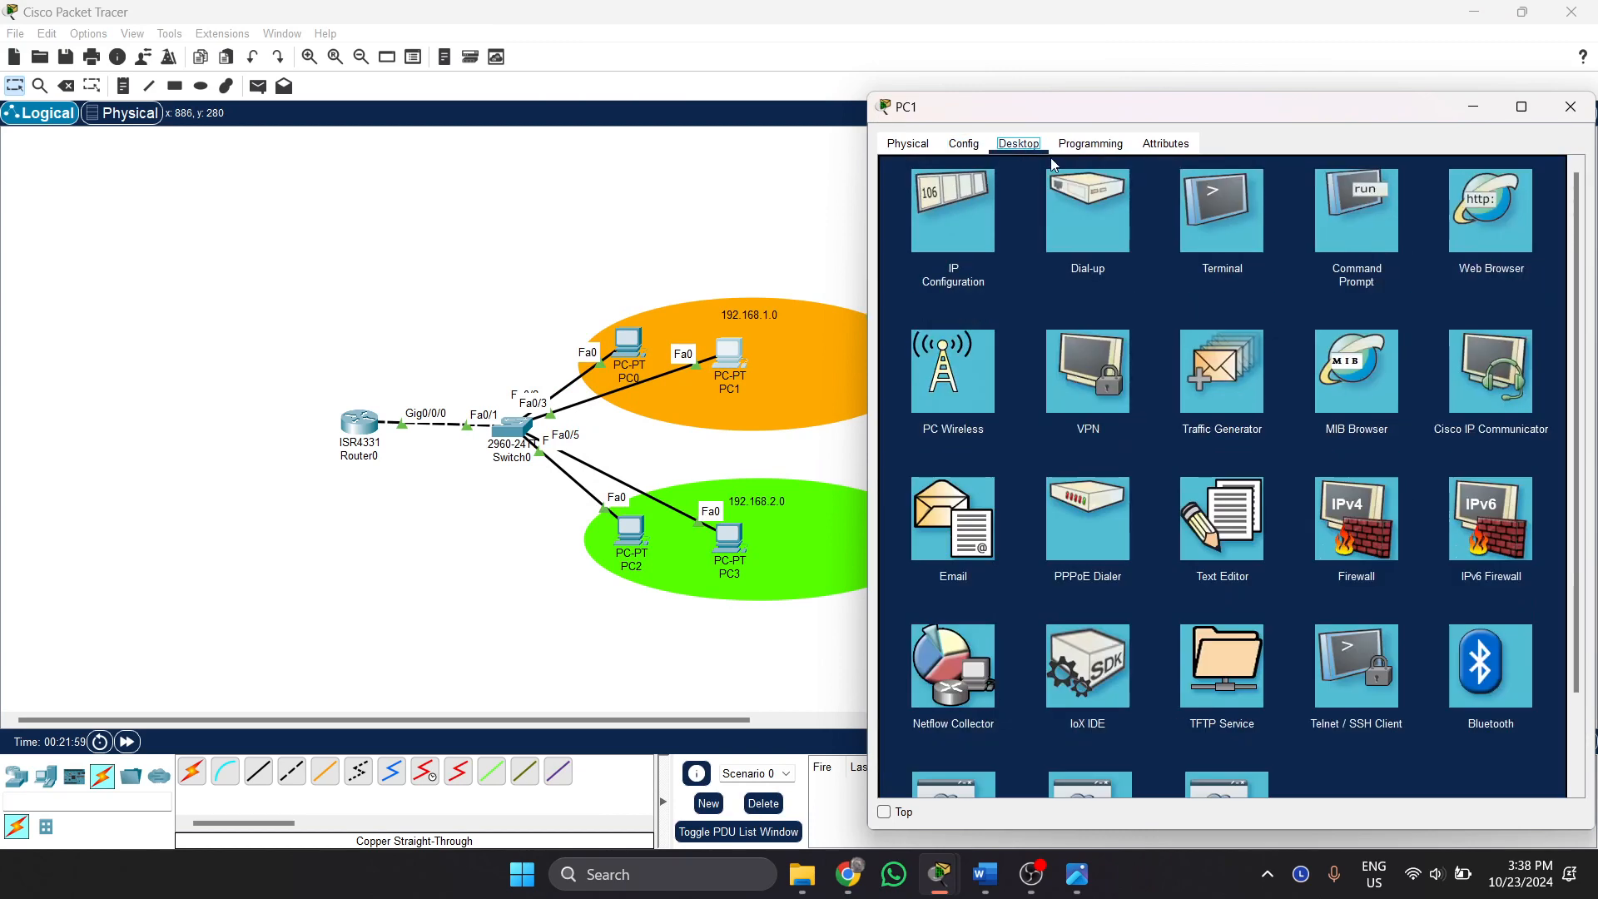
click(984, 213)
click(904, 240)
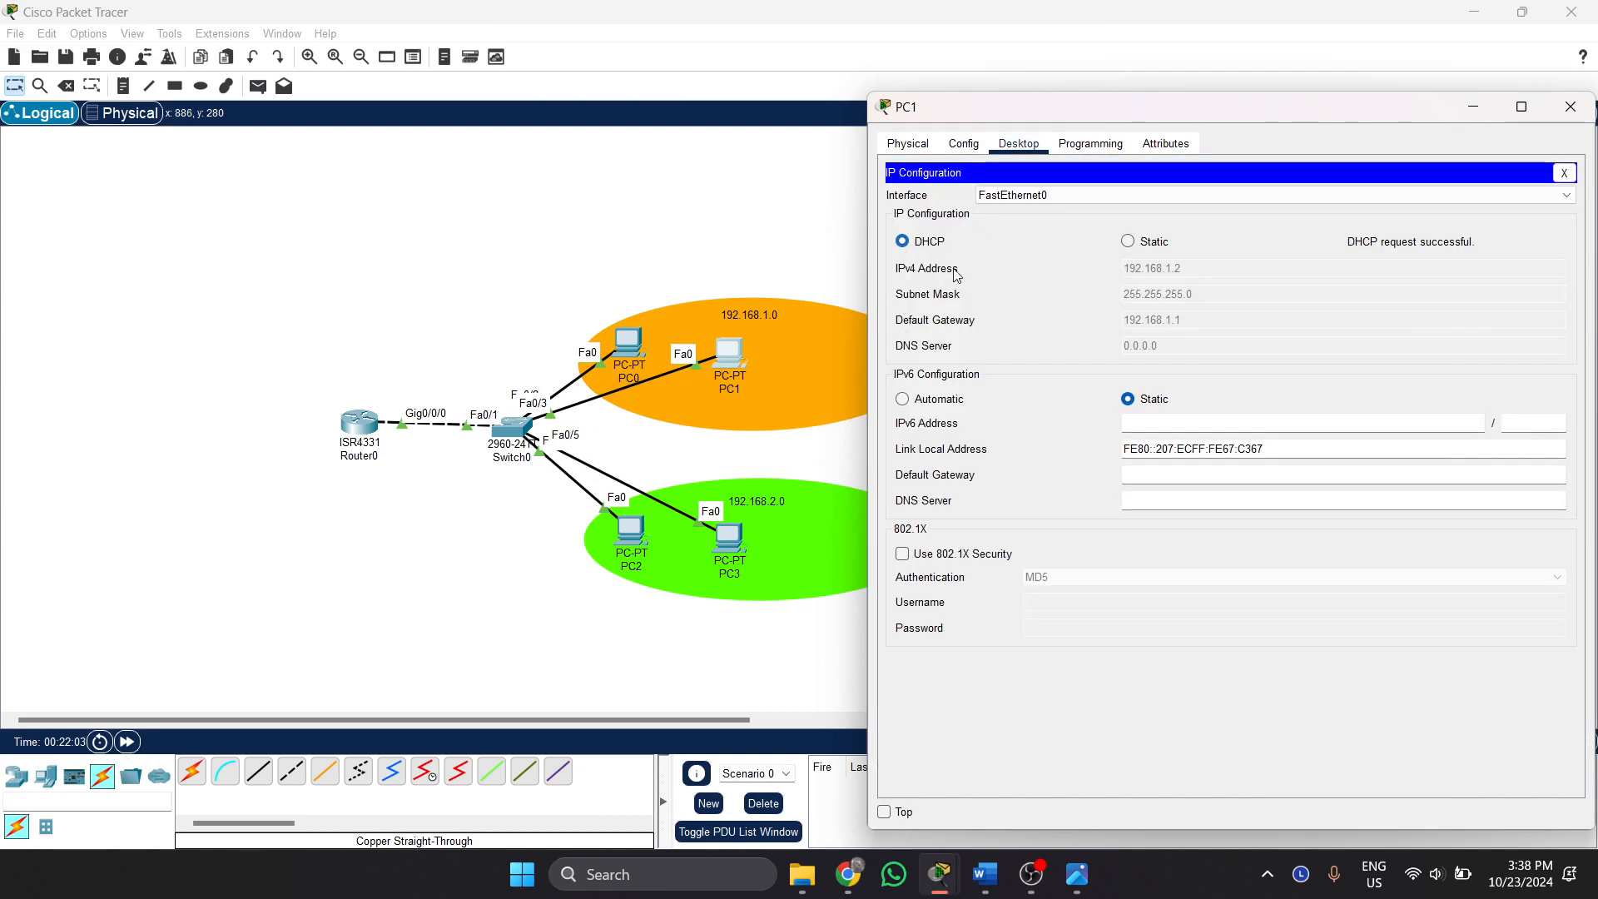
Repeat PC0's DHCP request by toggling Static and back to DHCP, and close PC1's configuration window.
click(633, 337)
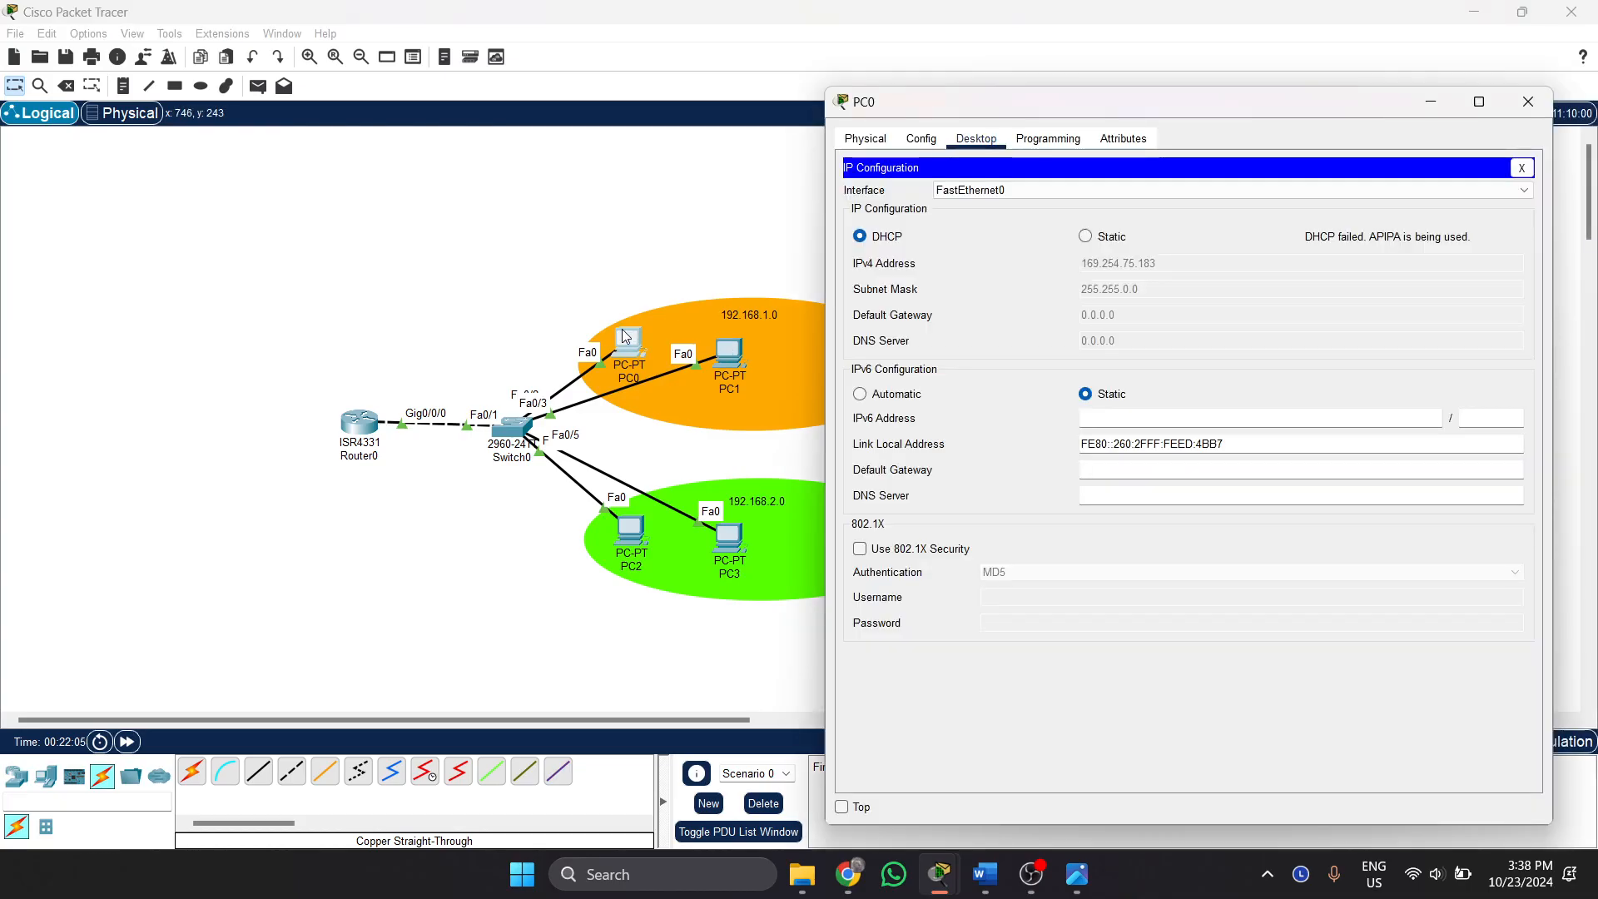
click(1086, 237)
click(862, 239)
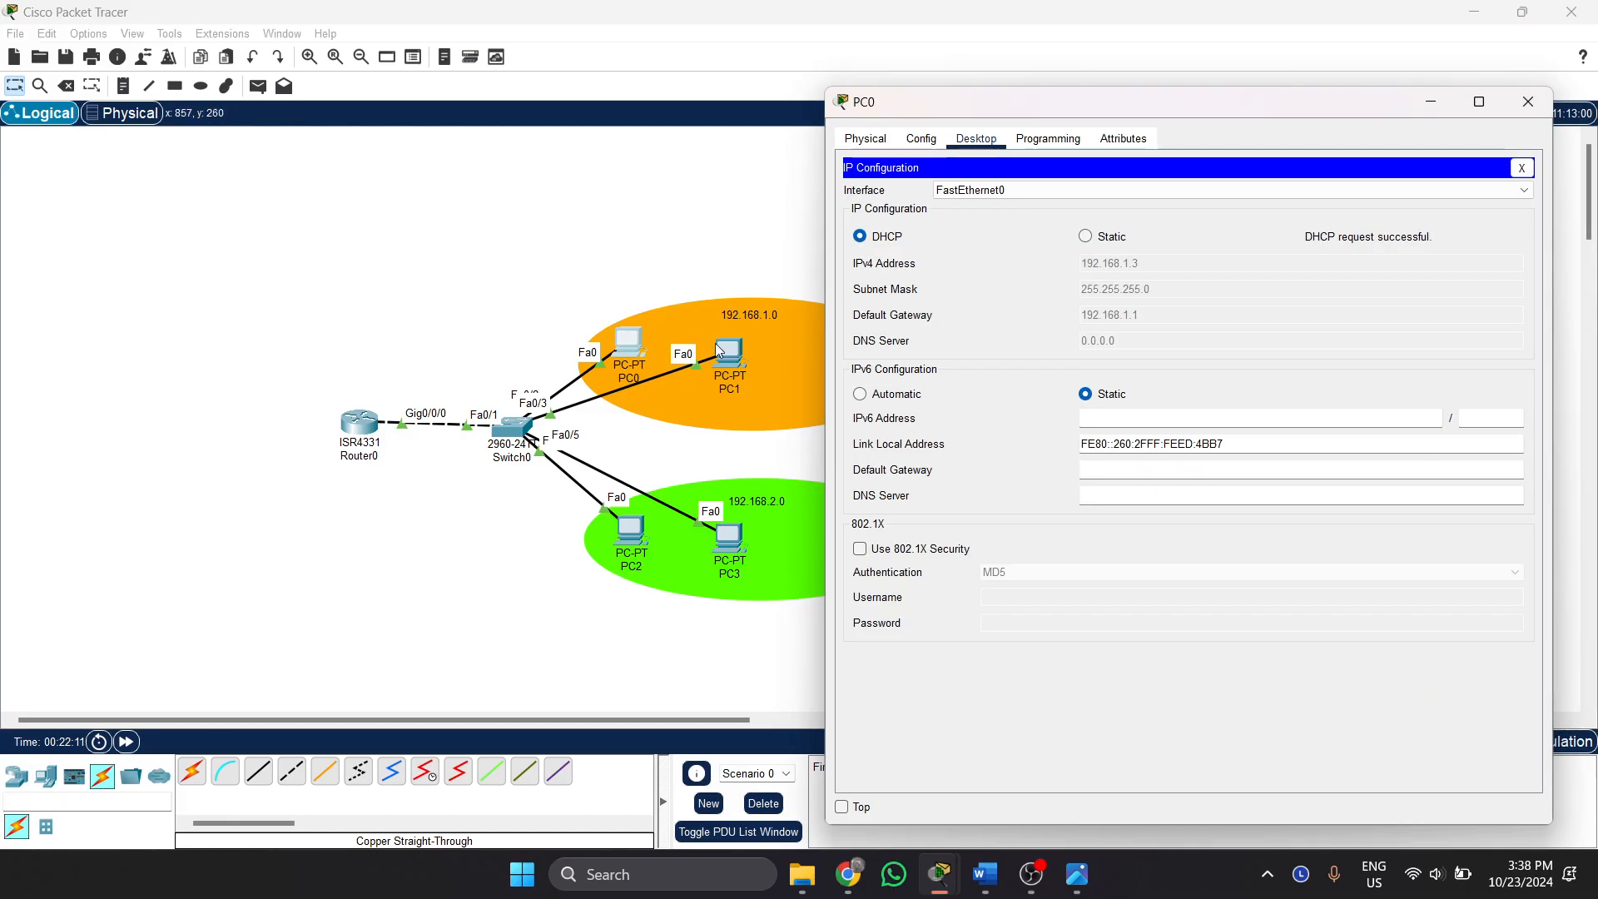
click(715, 342)
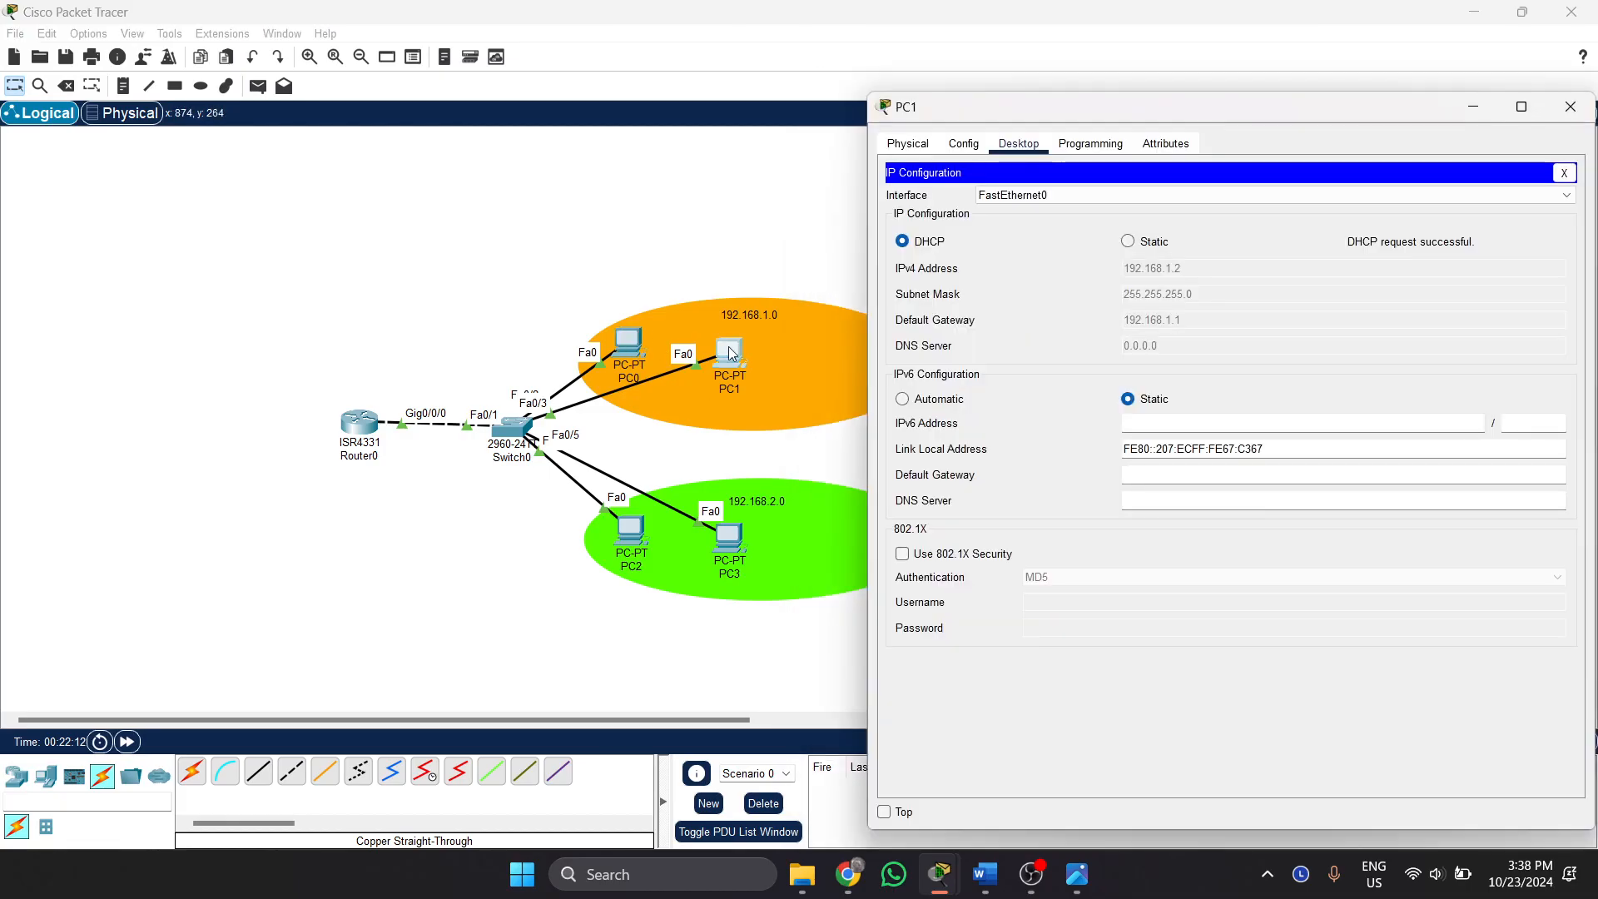
click(1542, 122)
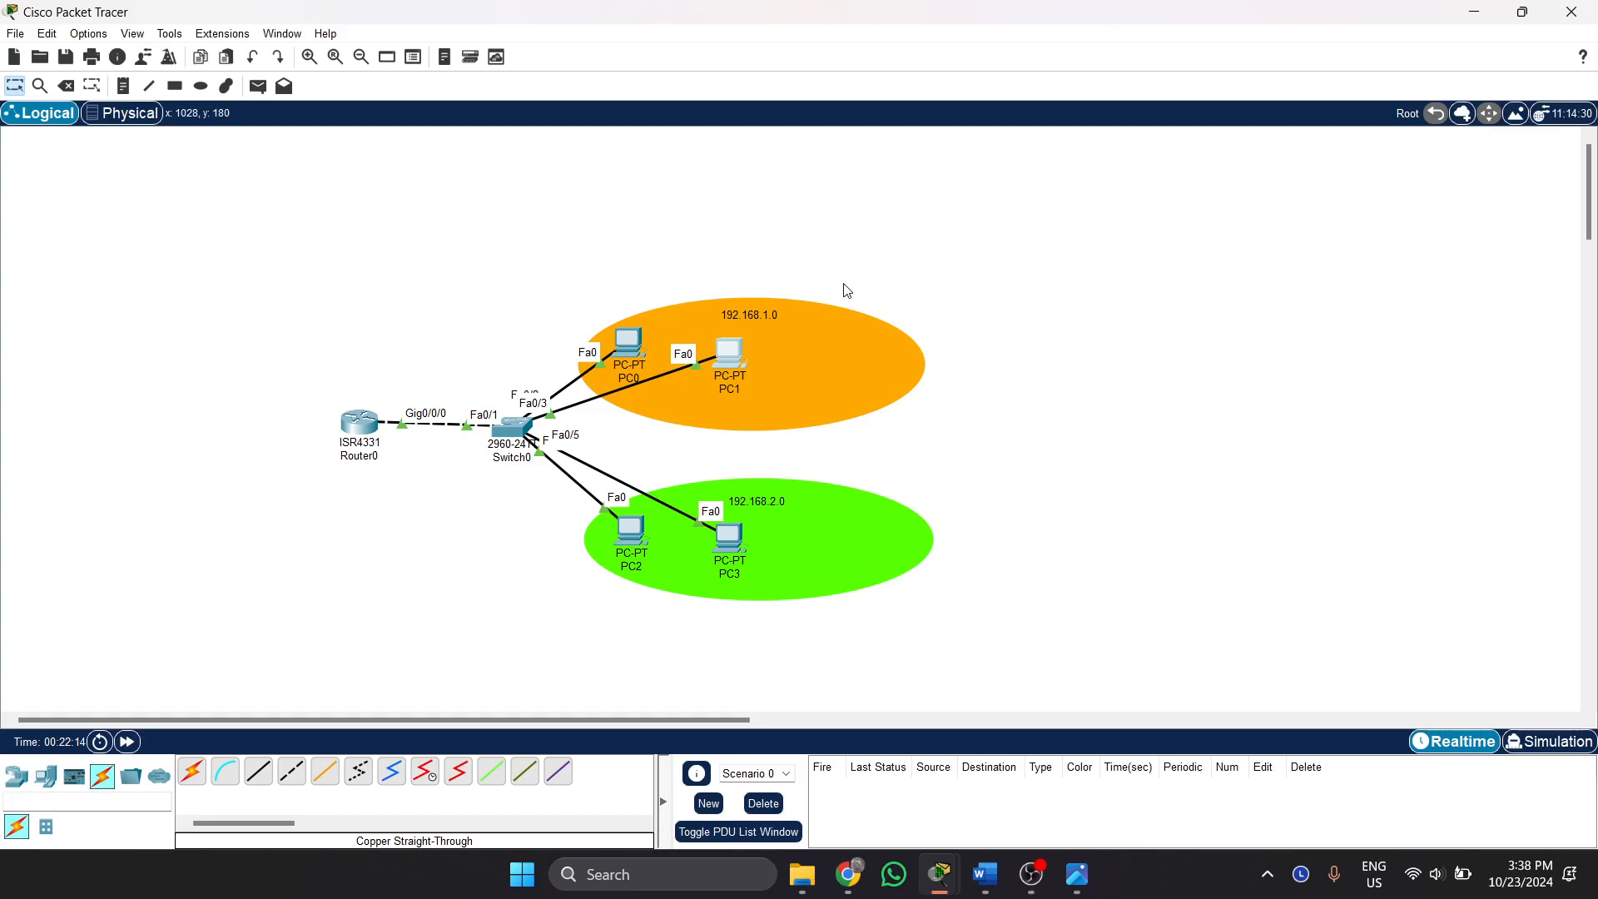
Set PC3's IP configuration to DHCP and move its window aside to uncover the topology.
click(732, 541)
click(711, 162)
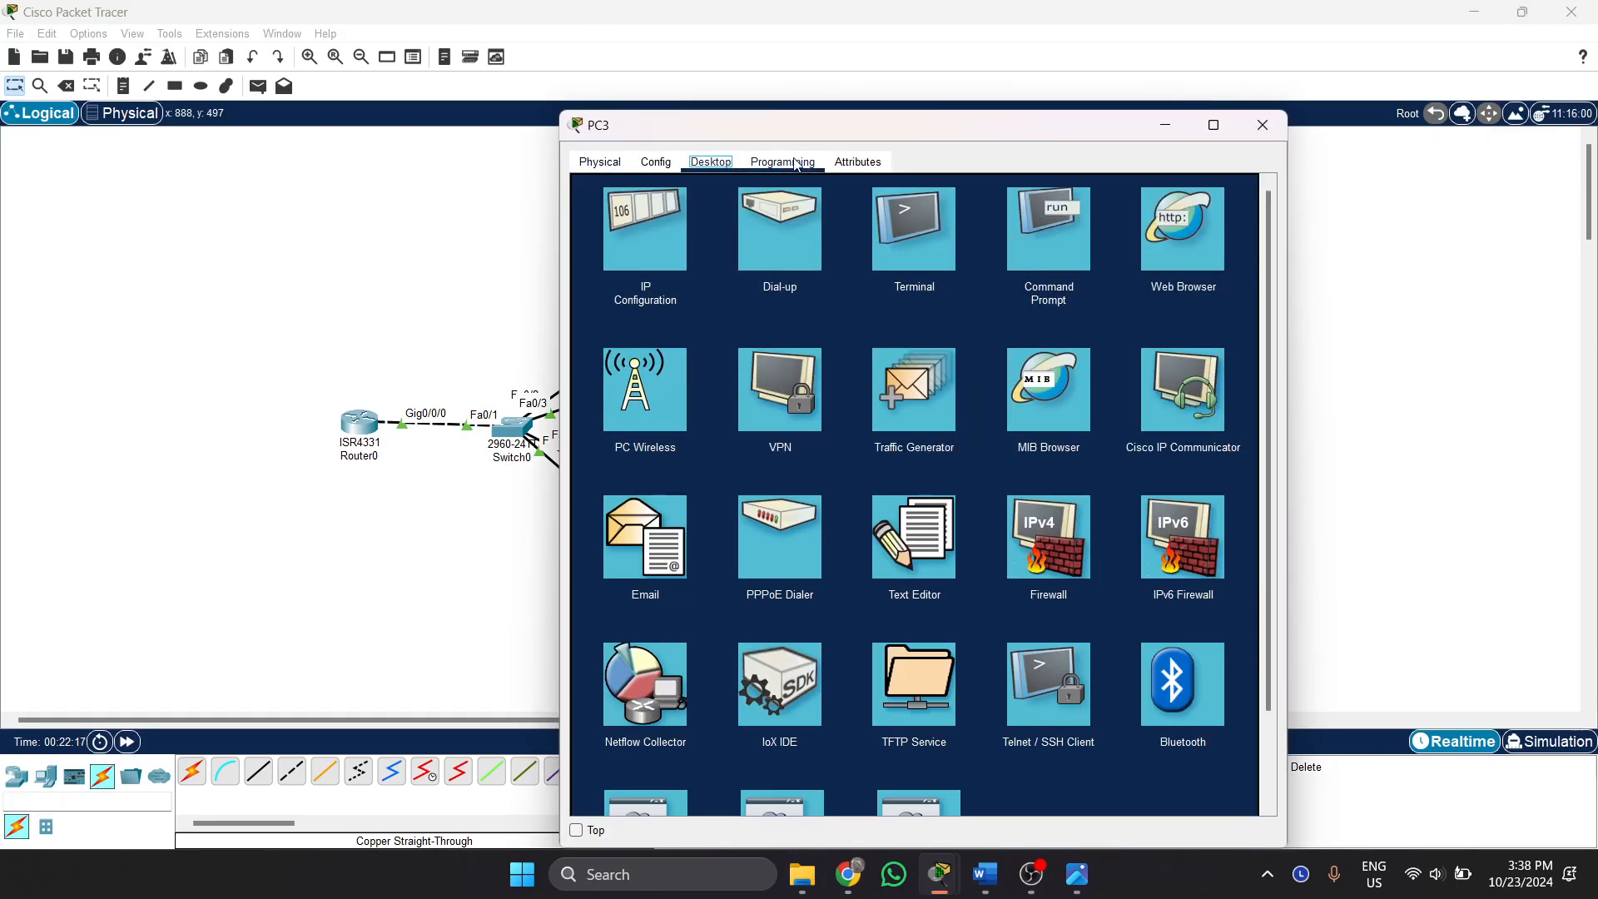
click(798, 164)
click(710, 162)
click(658, 254)
click(594, 259)
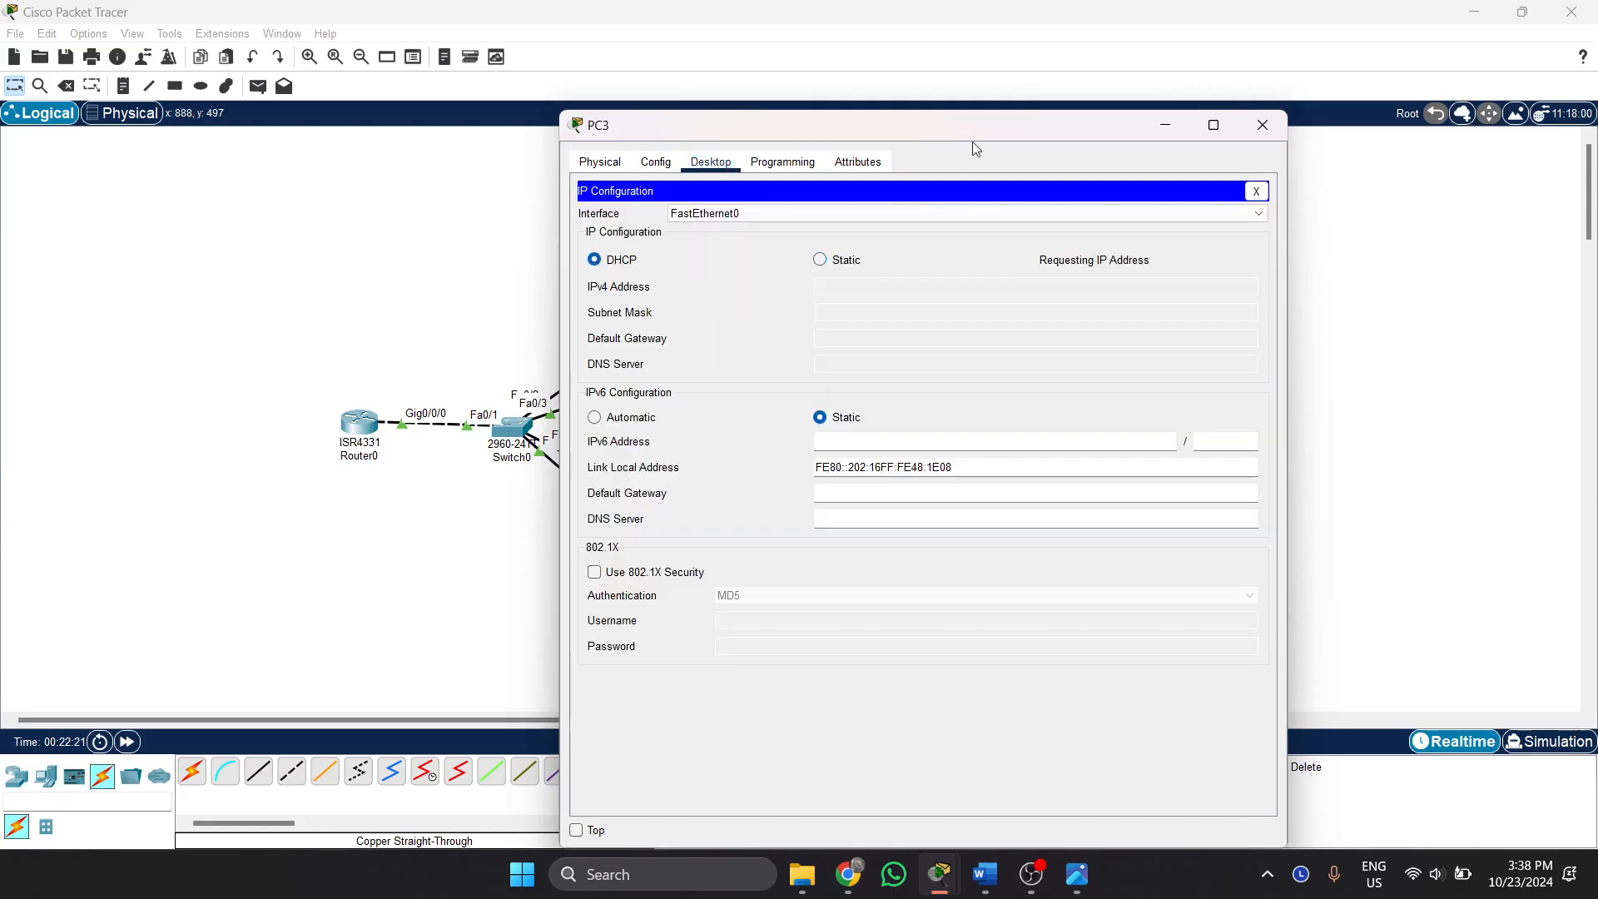
drag(987, 131, 1221, 53)
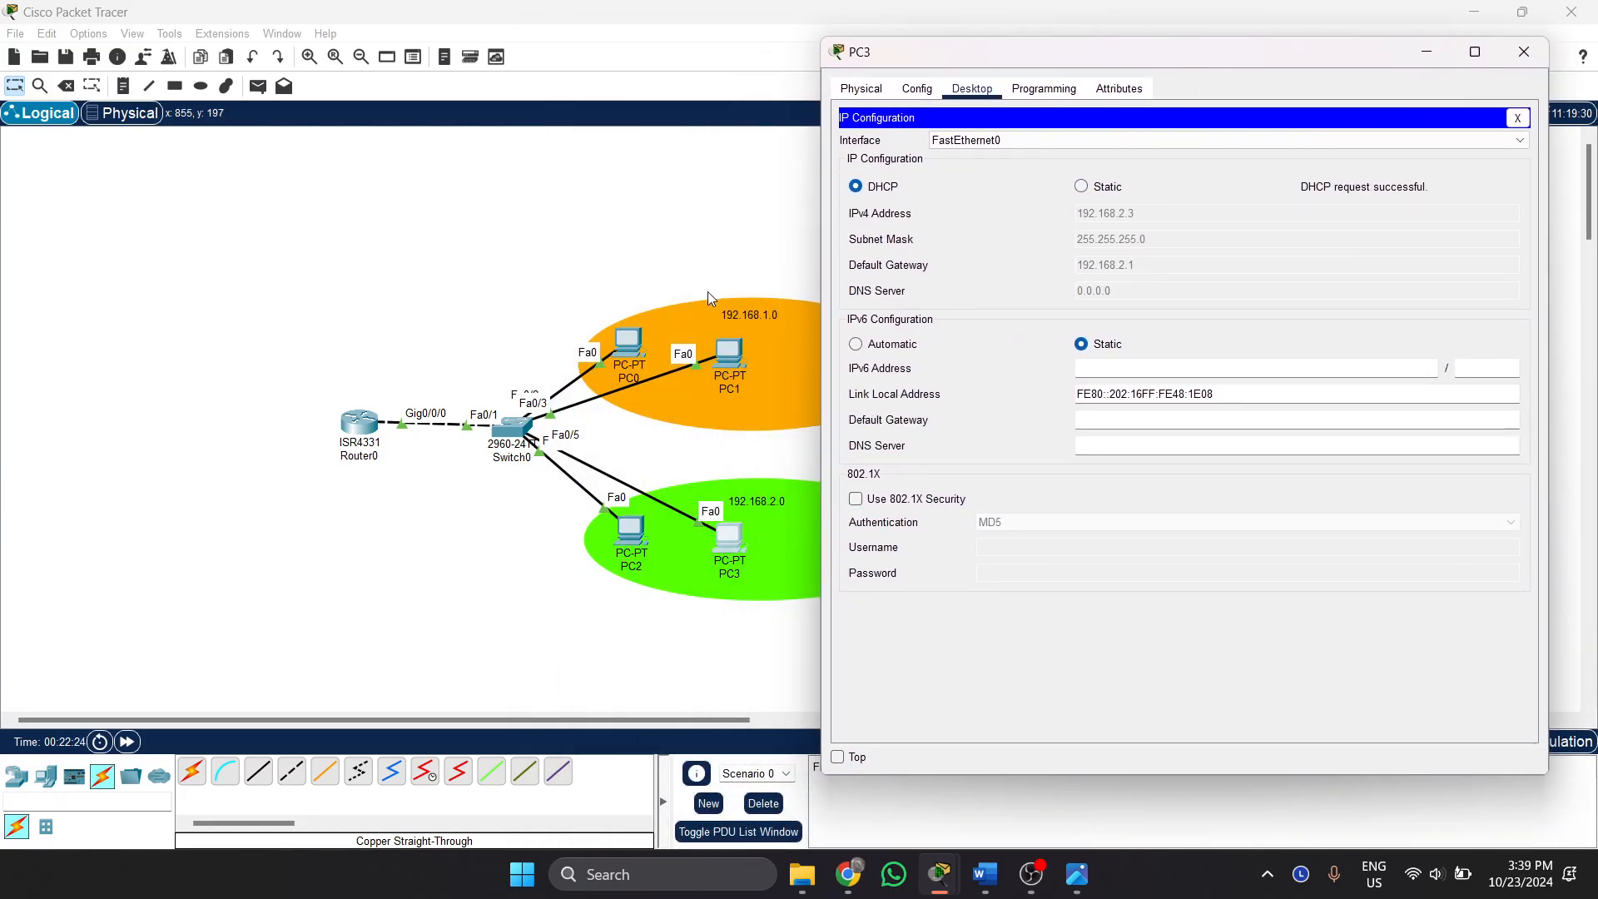
Arrange the IP configuration windows of PC0 and PC3 side by side, narrowing PC0's, to compare their addresses.
click(634, 347)
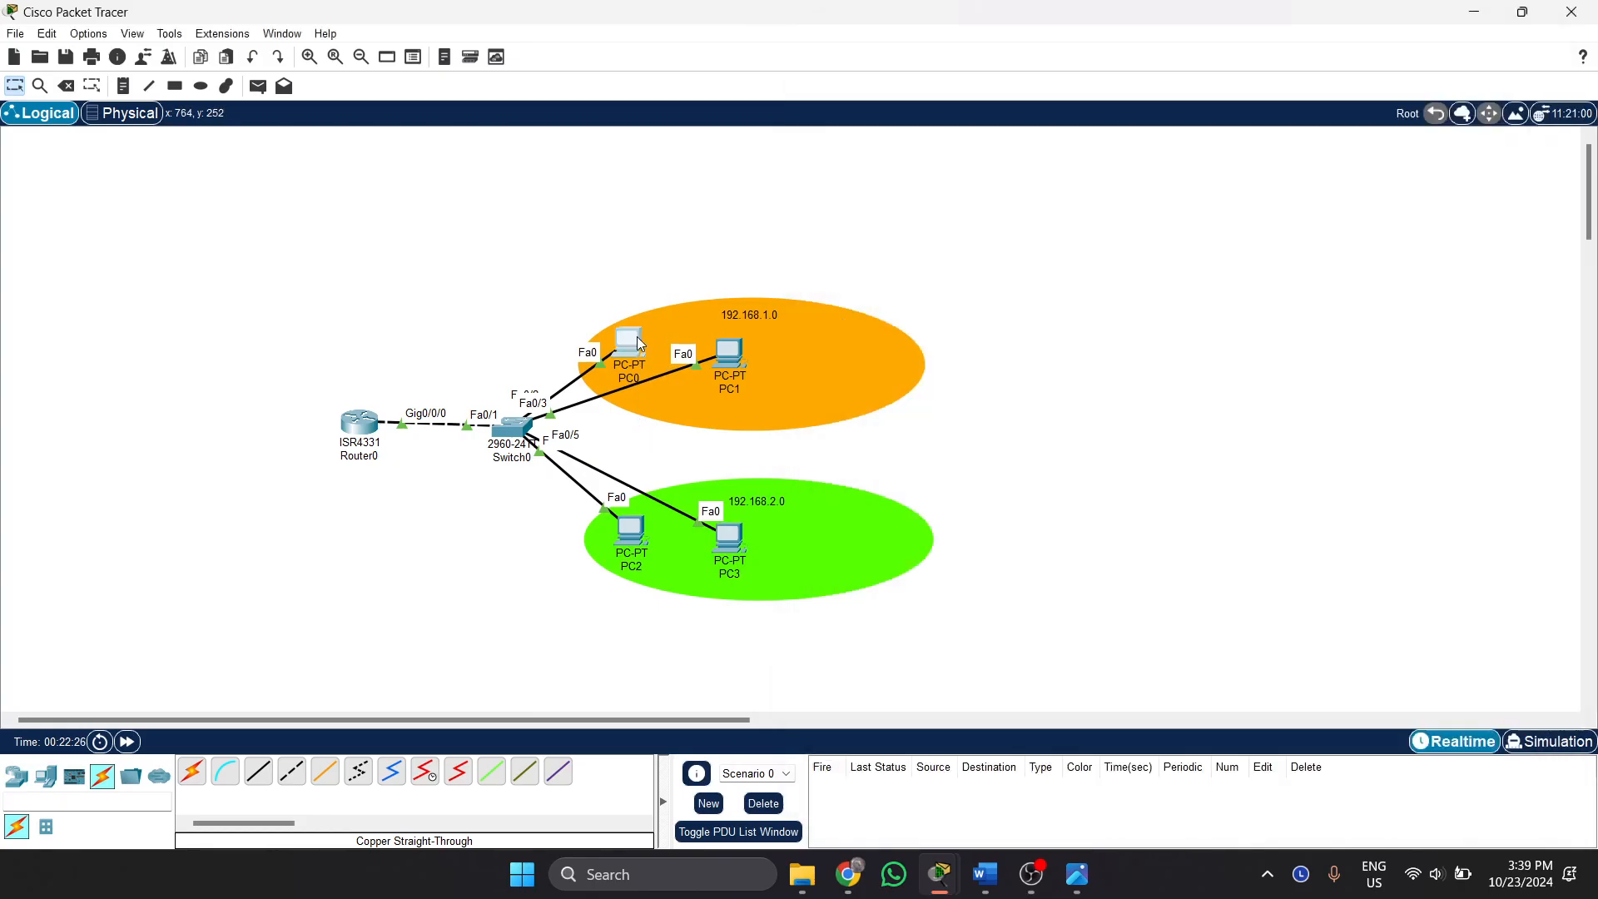
drag(1179, 63, 372, 70)
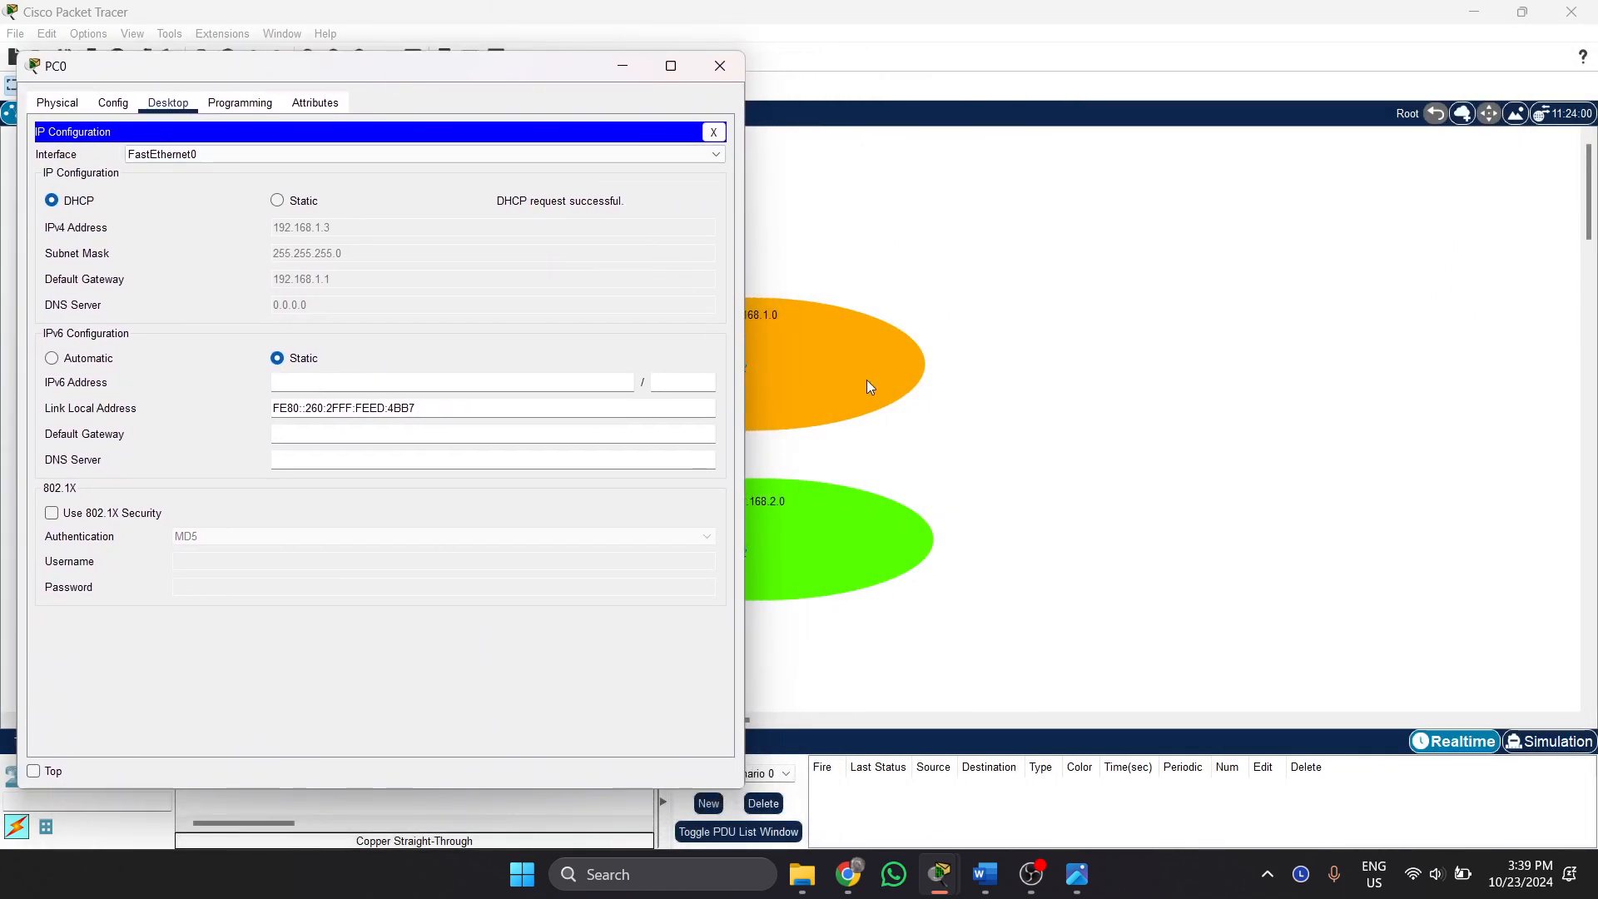
drag(743, 135, 524, 140)
click(744, 535)
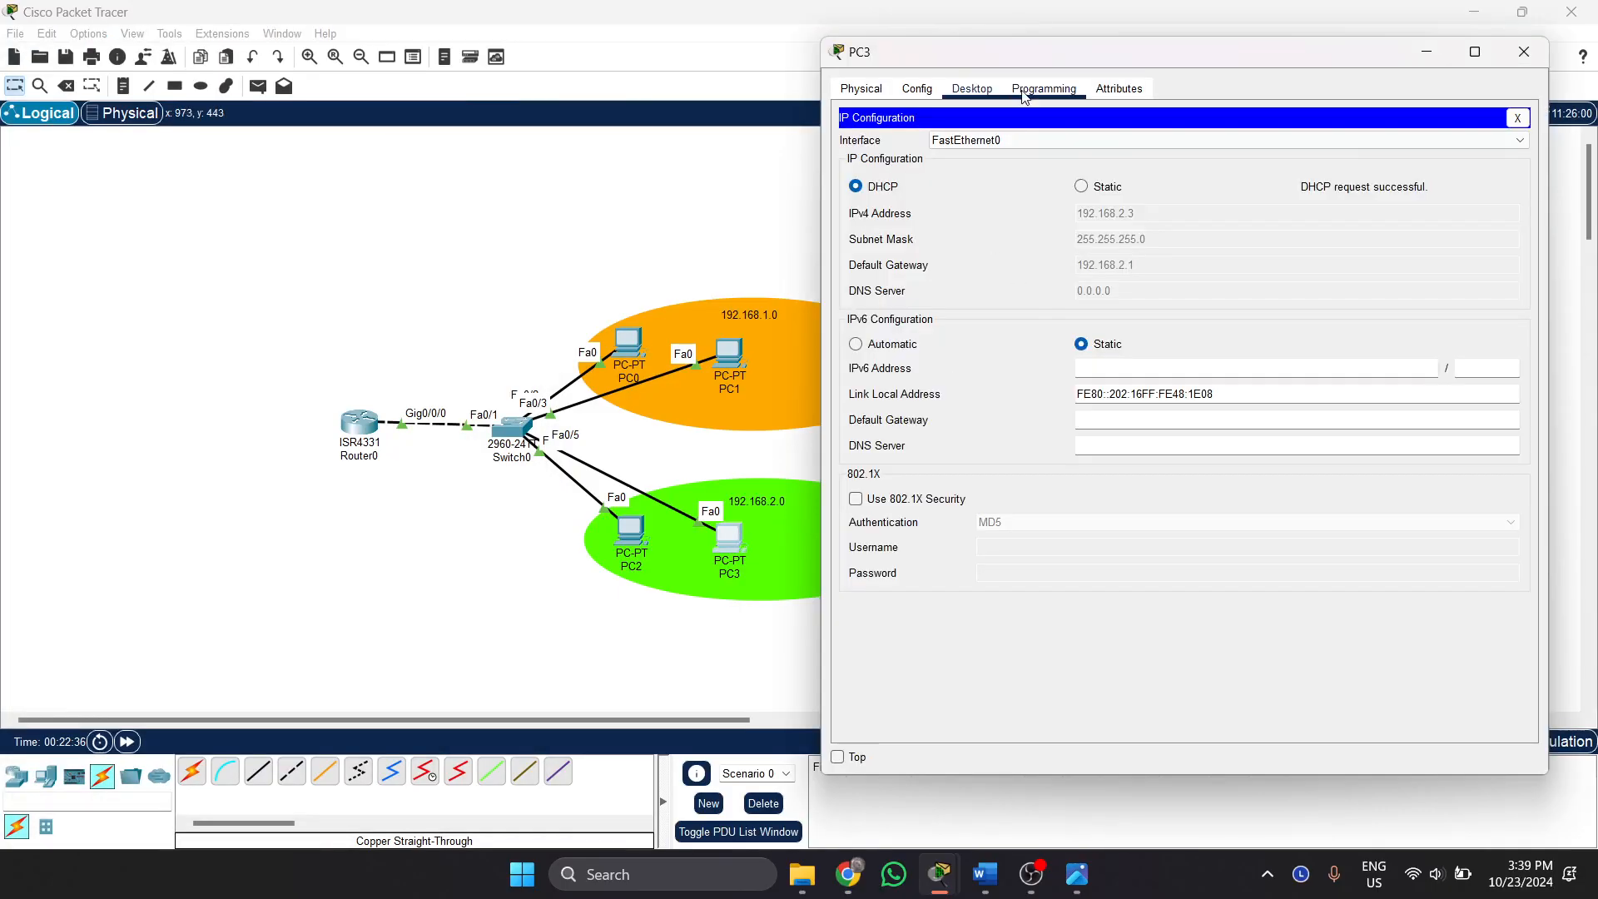
mouse_move(940, 874)
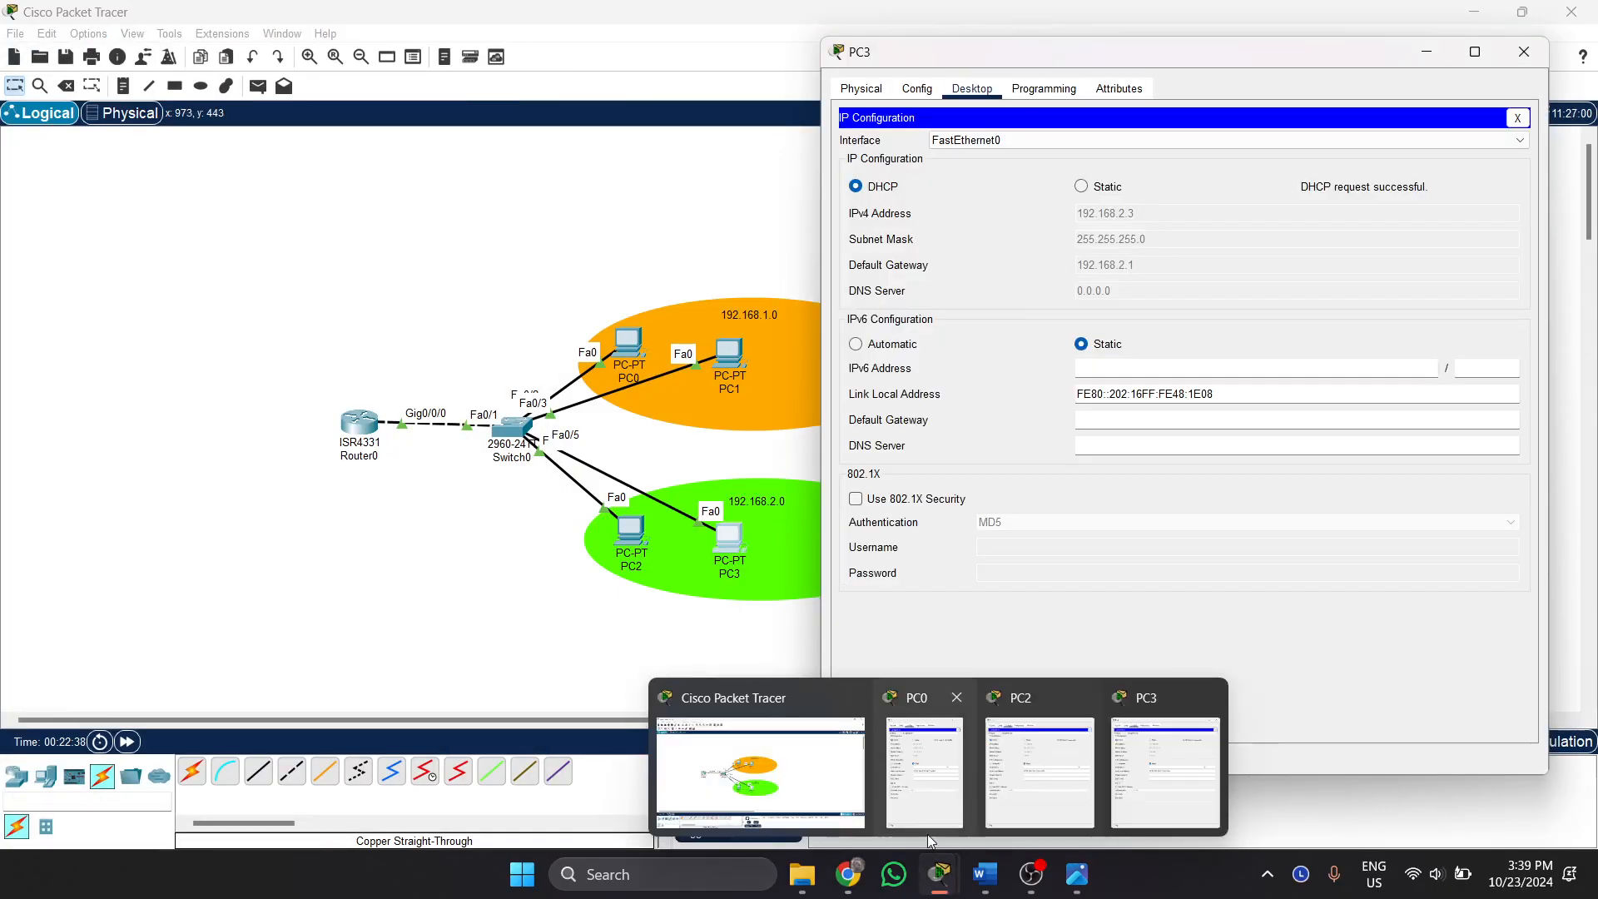
click(930, 739)
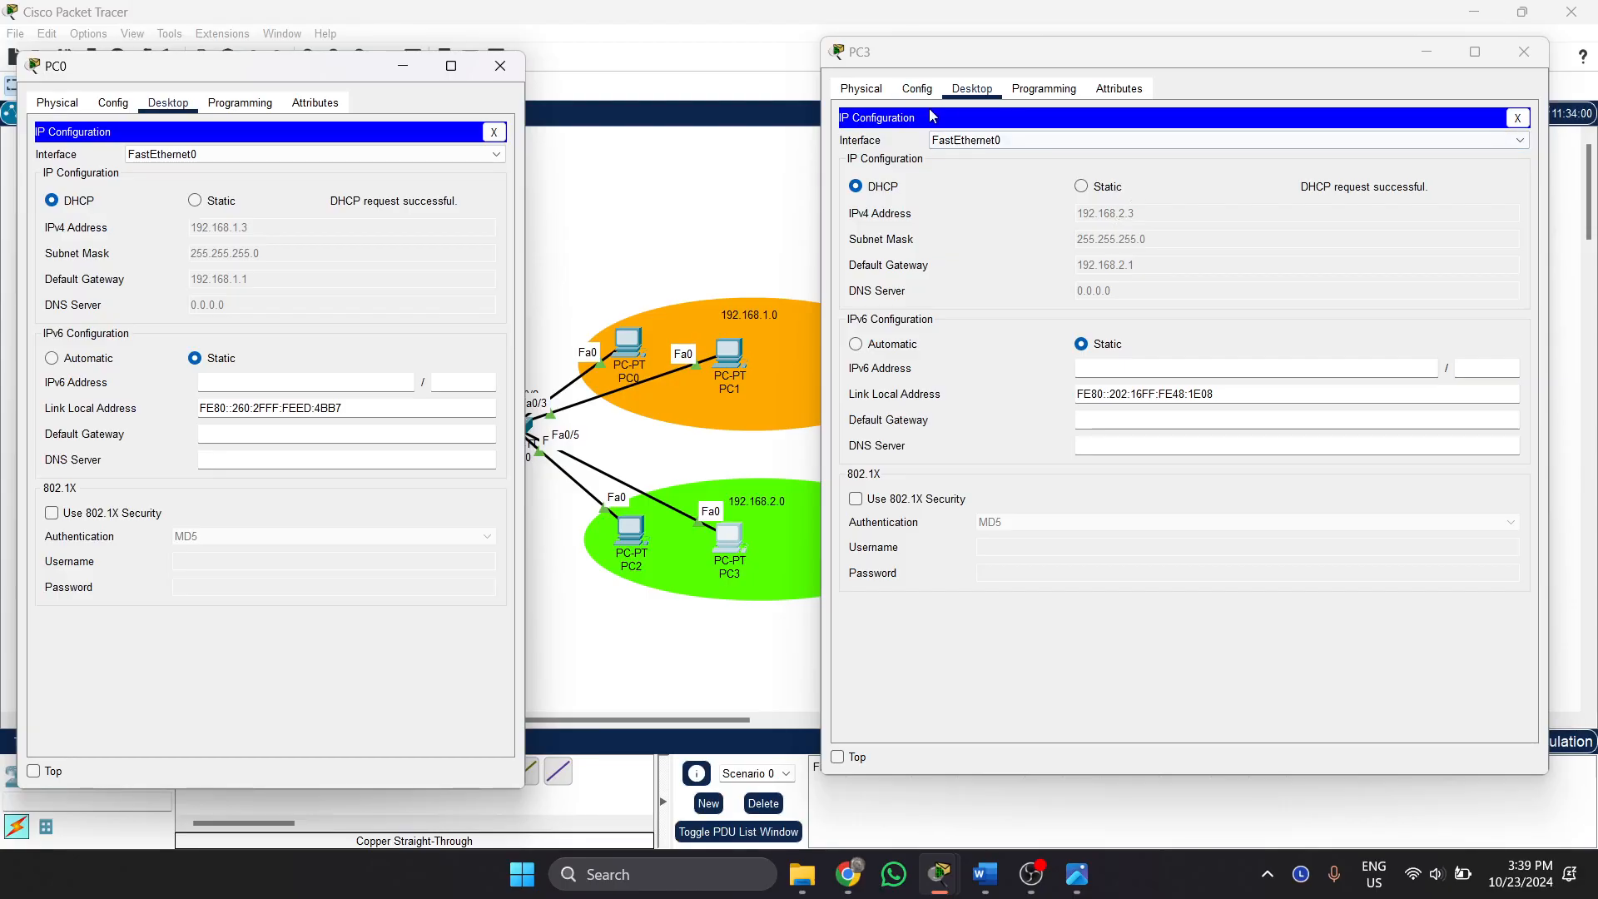
Ping PC0 at 192.168.1.3 from PC3's Command Prompt and examine the replies.
click(916, 88)
click(971, 88)
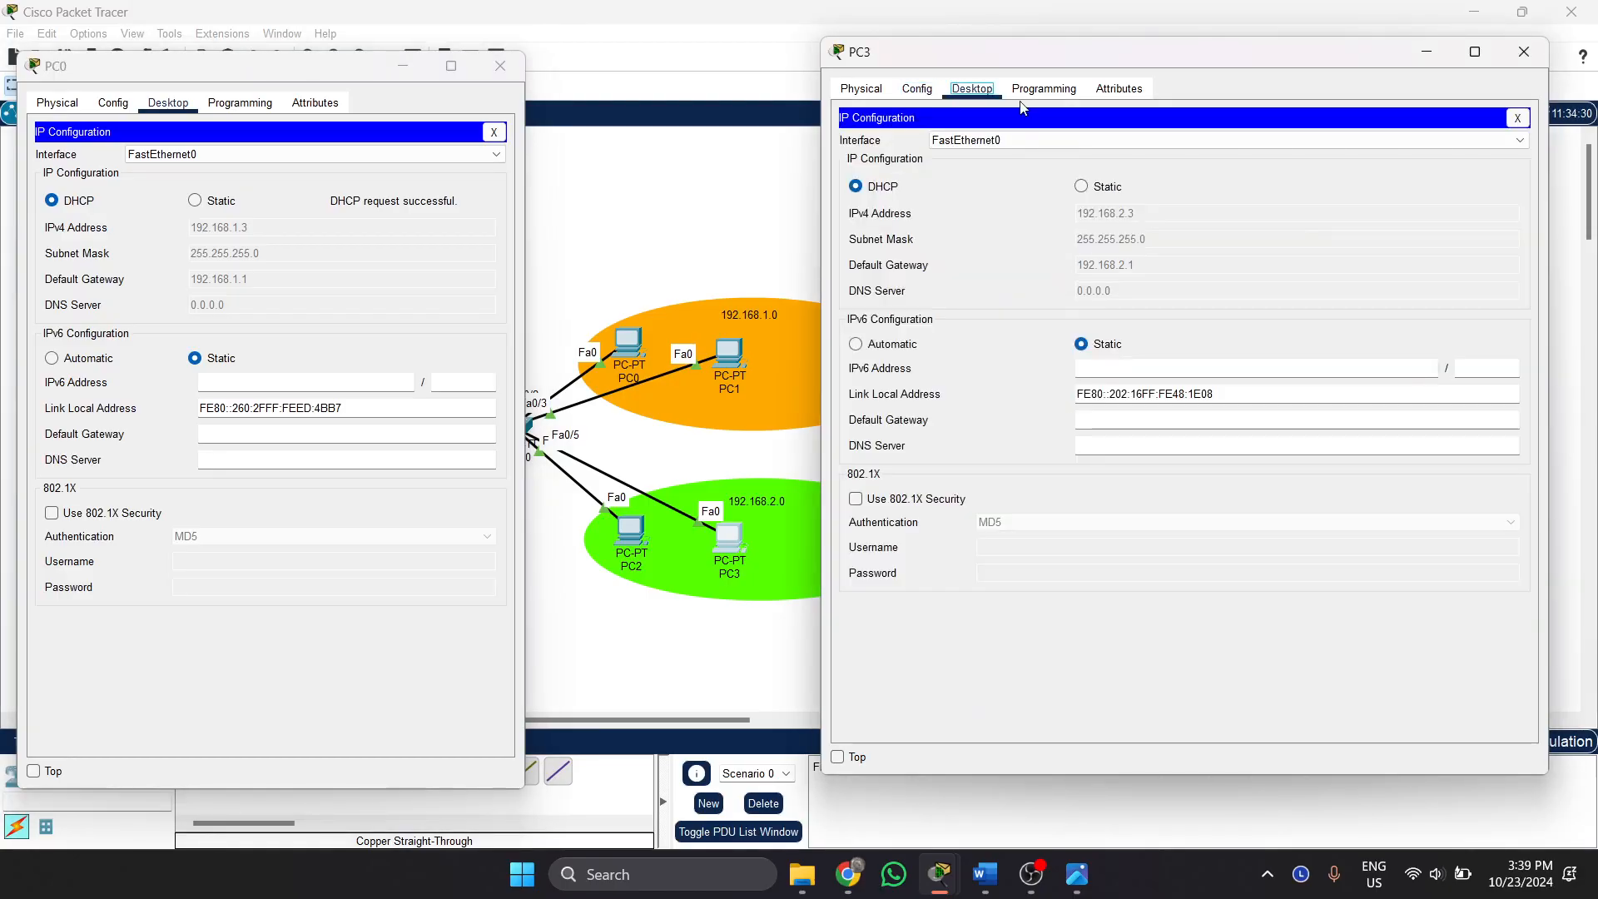
click(1517, 118)
click(1309, 150)
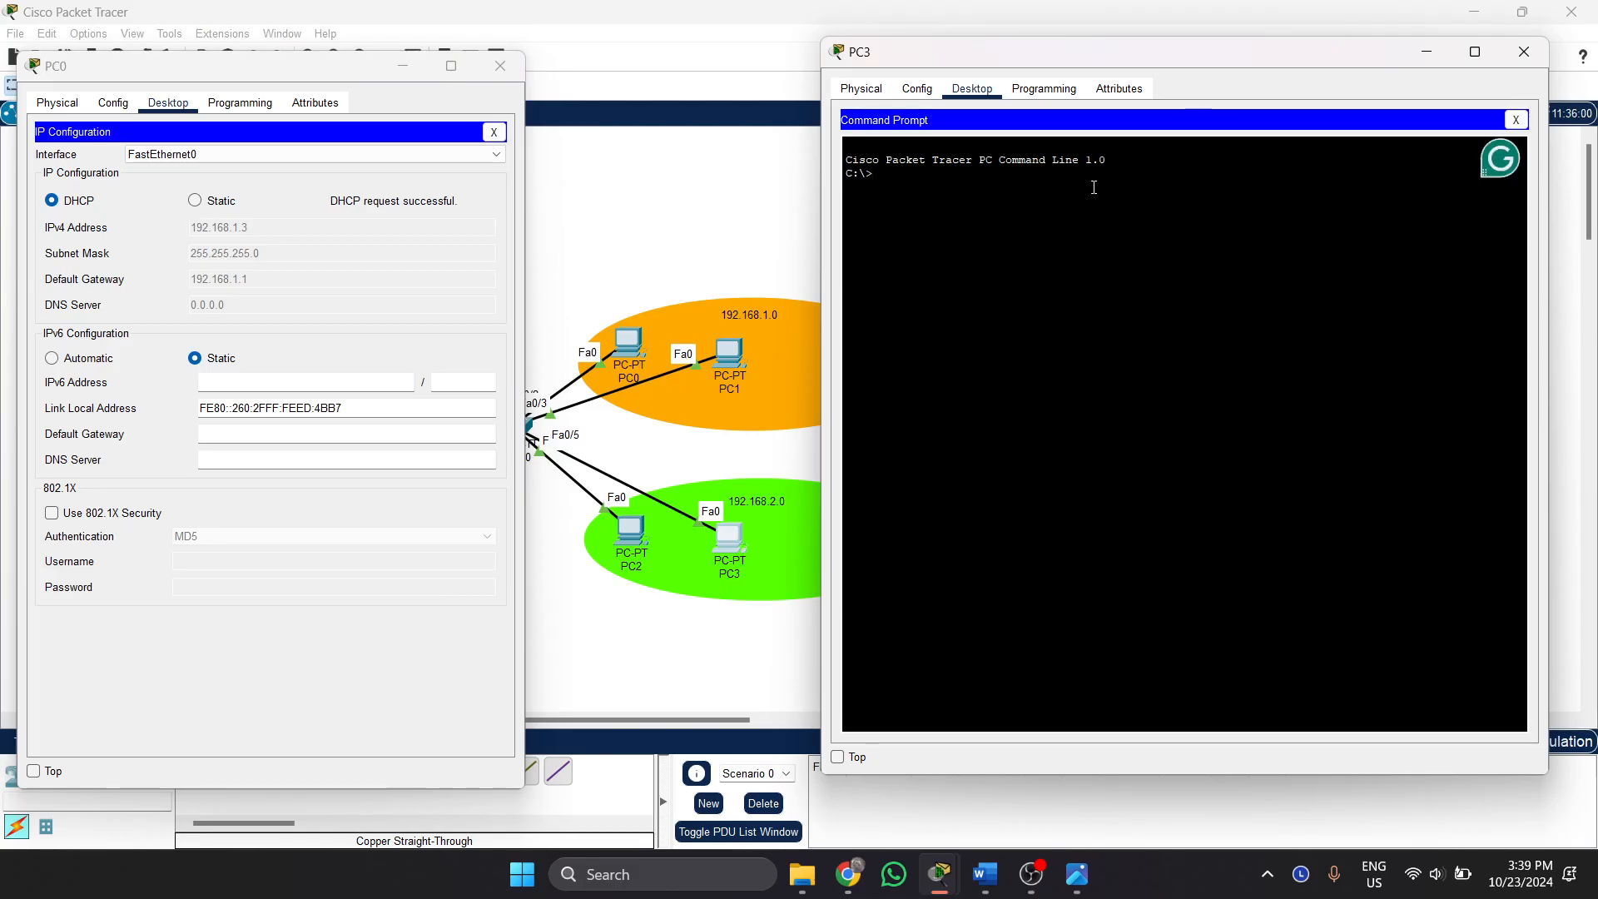
text(ping )
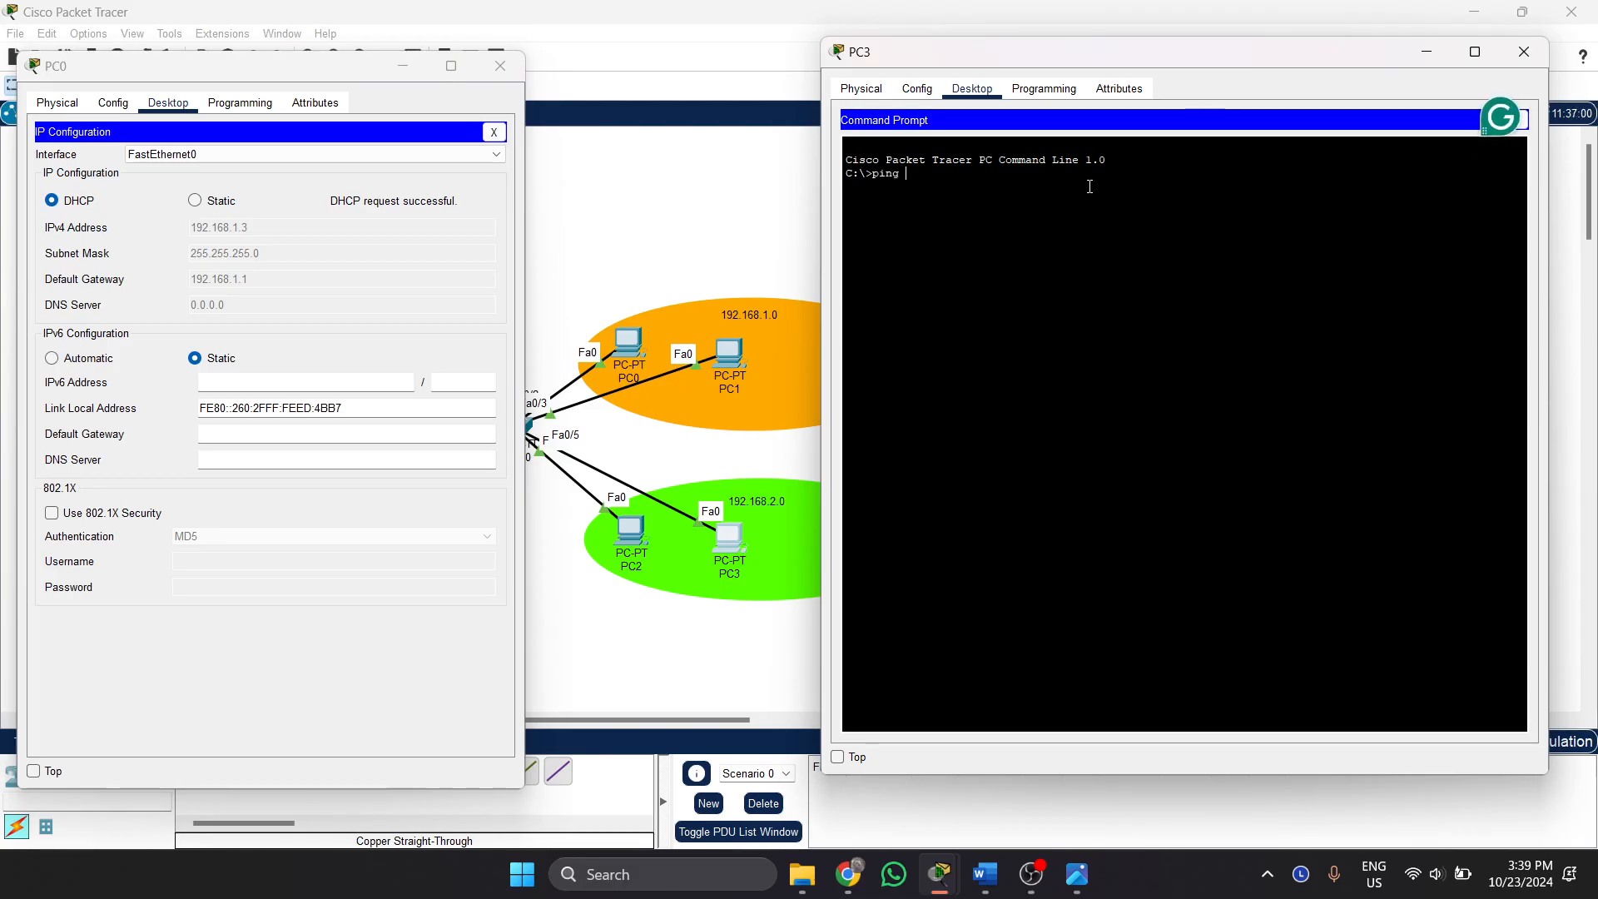
text(192.168.1.3)
key(Return)
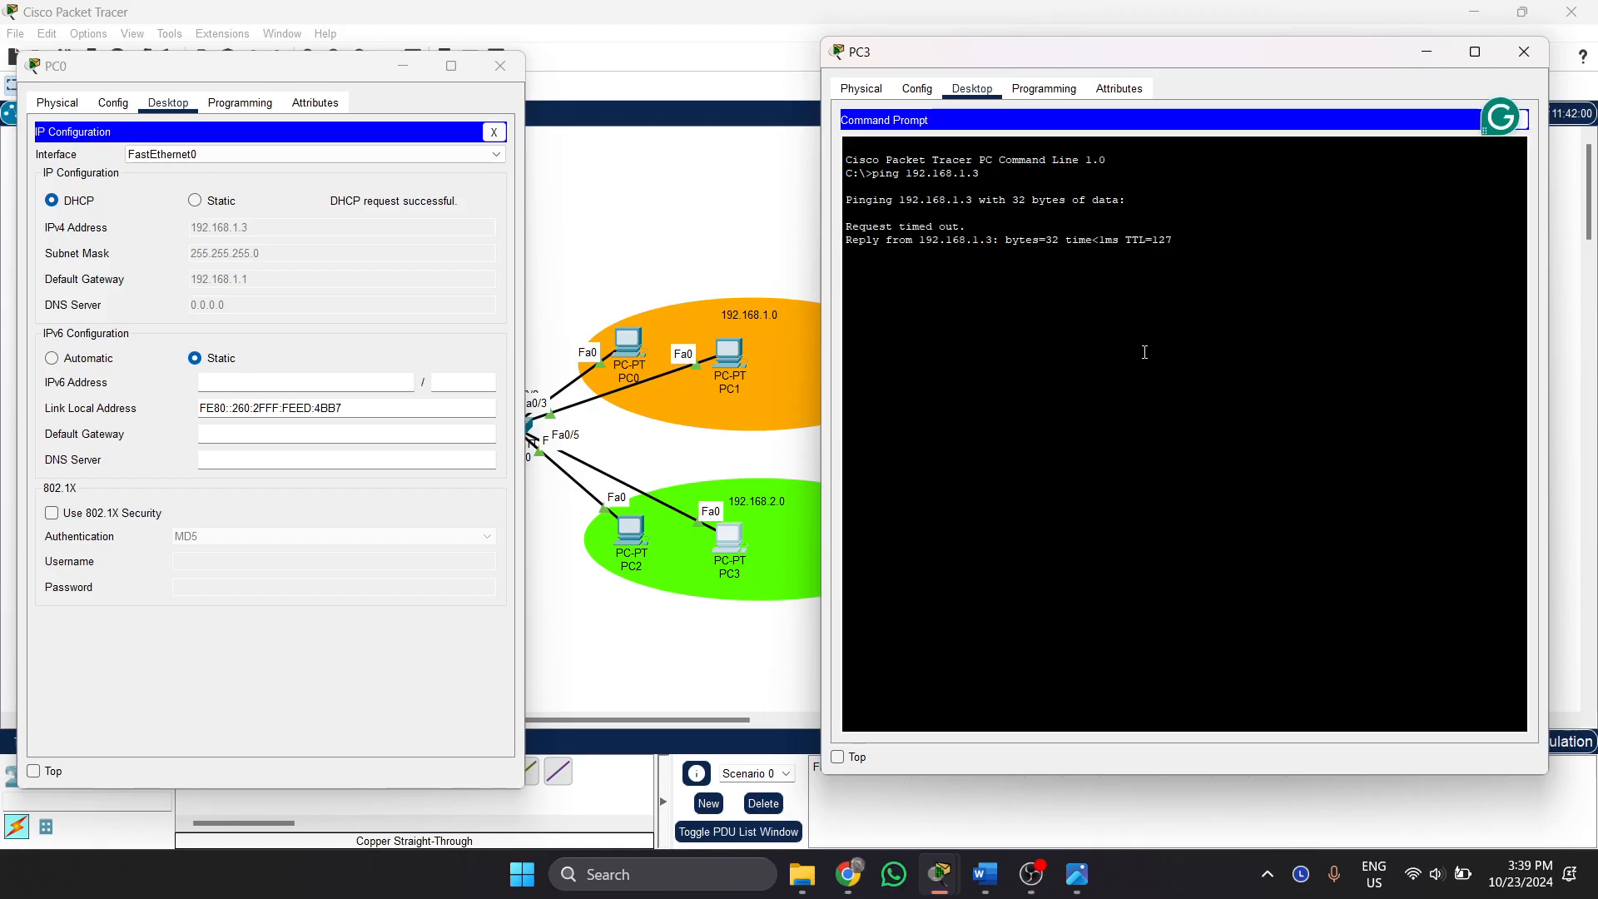
drag(866, 240, 1119, 241)
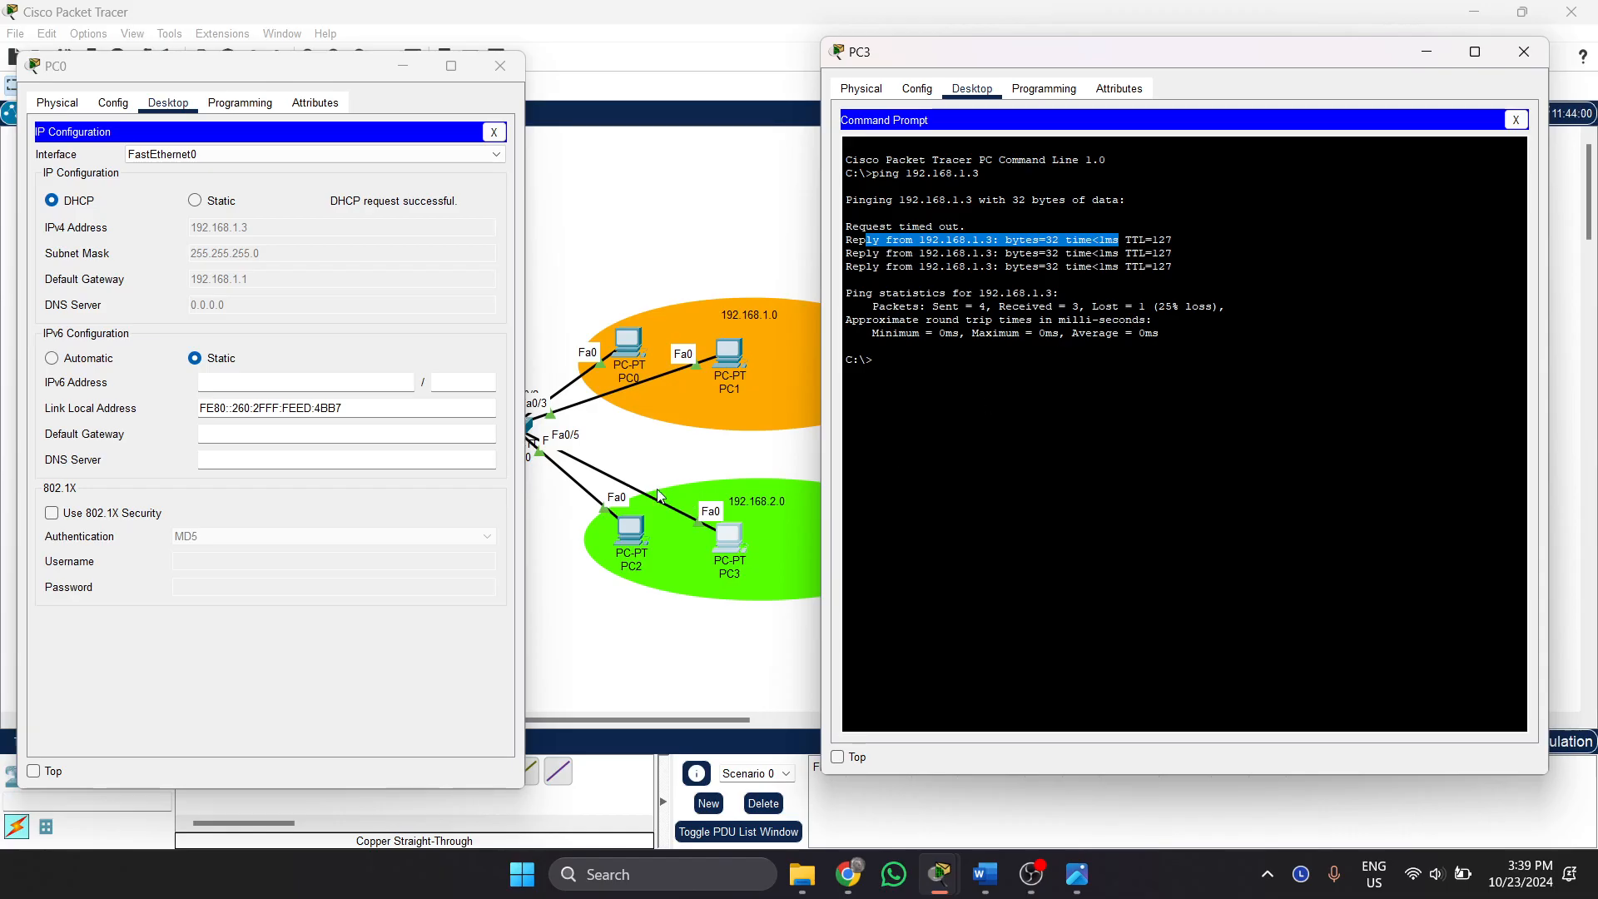